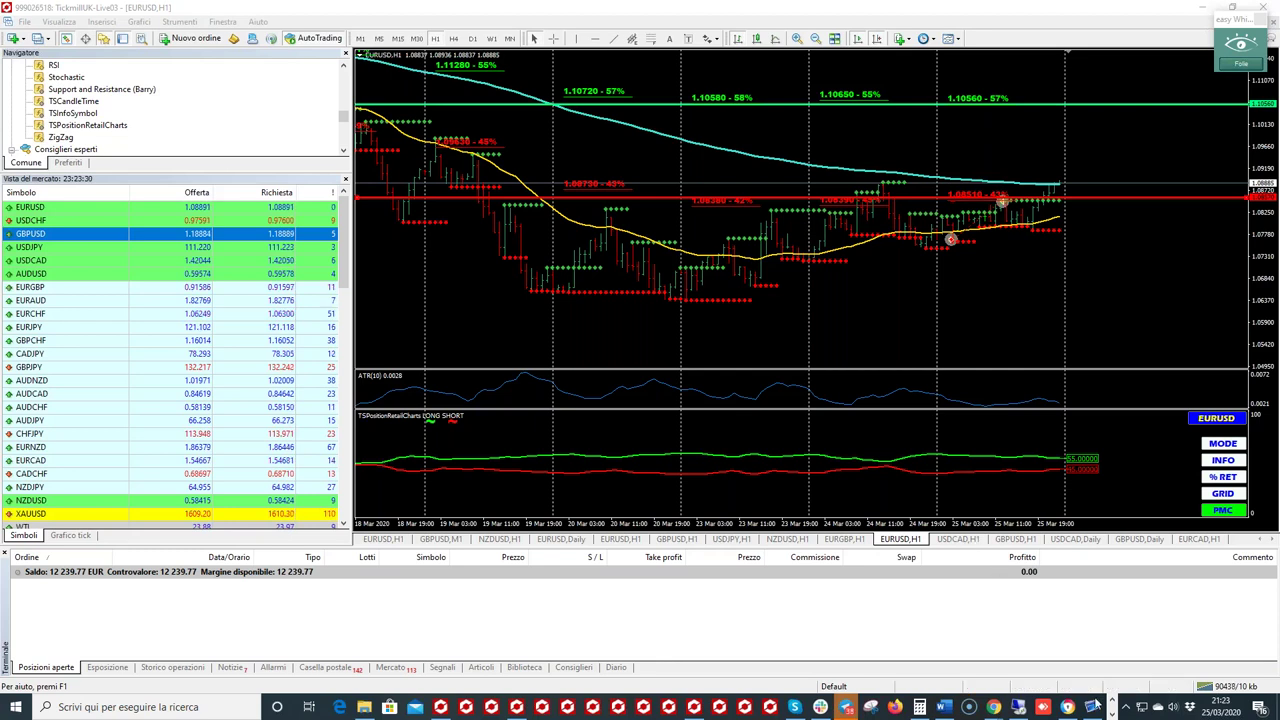
Step: Switch to the Webinar Retail presentation in PowerPoint to show the RoadMap Webinar slide
click(1112, 714)
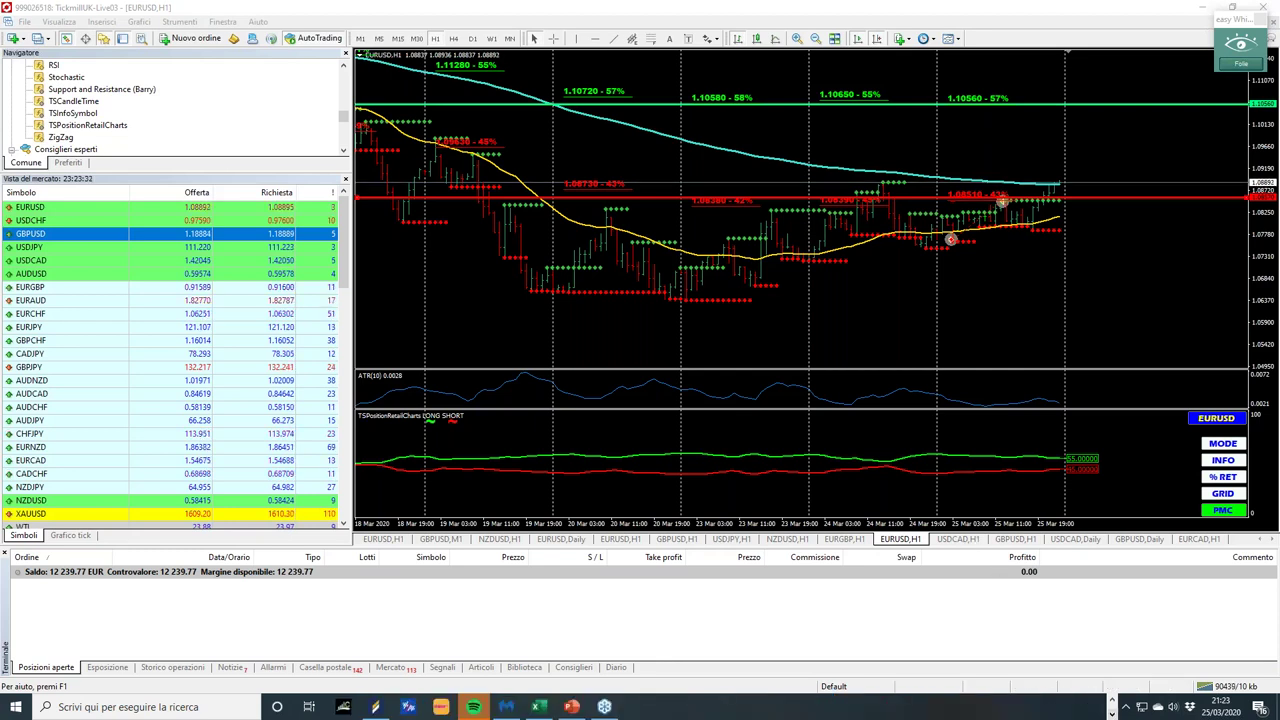
click(571, 707)
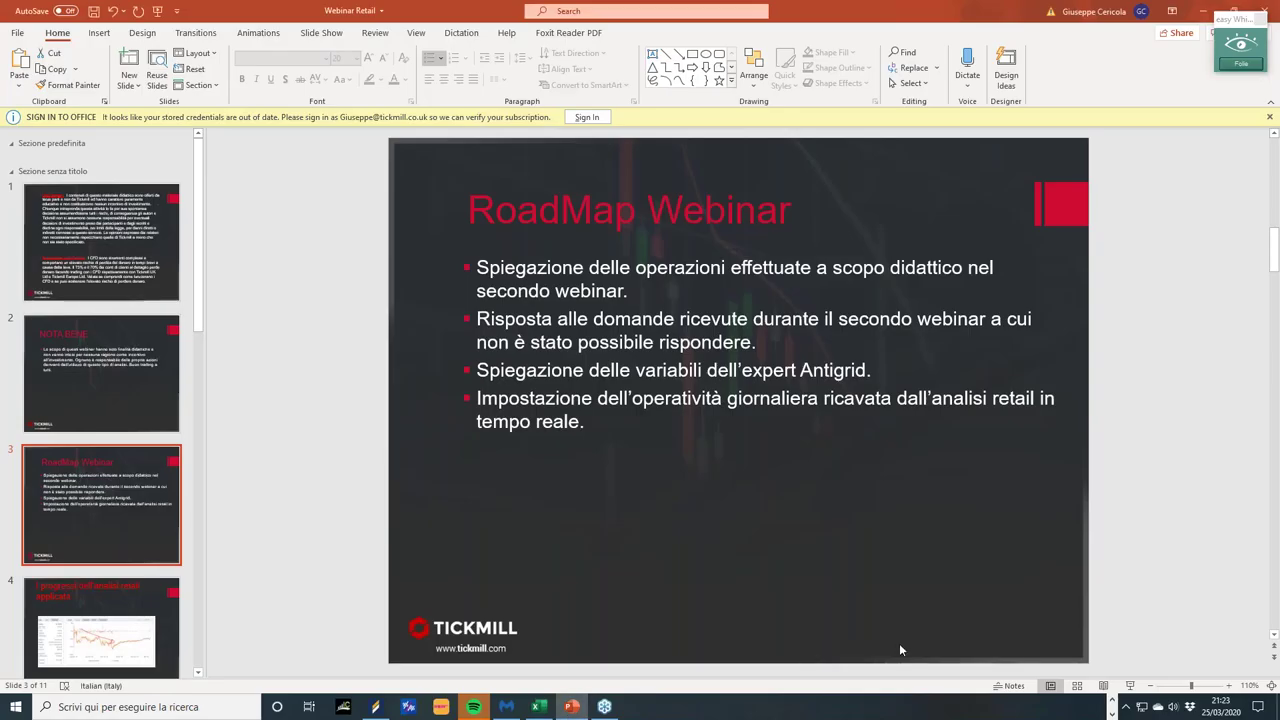
click(1113, 704)
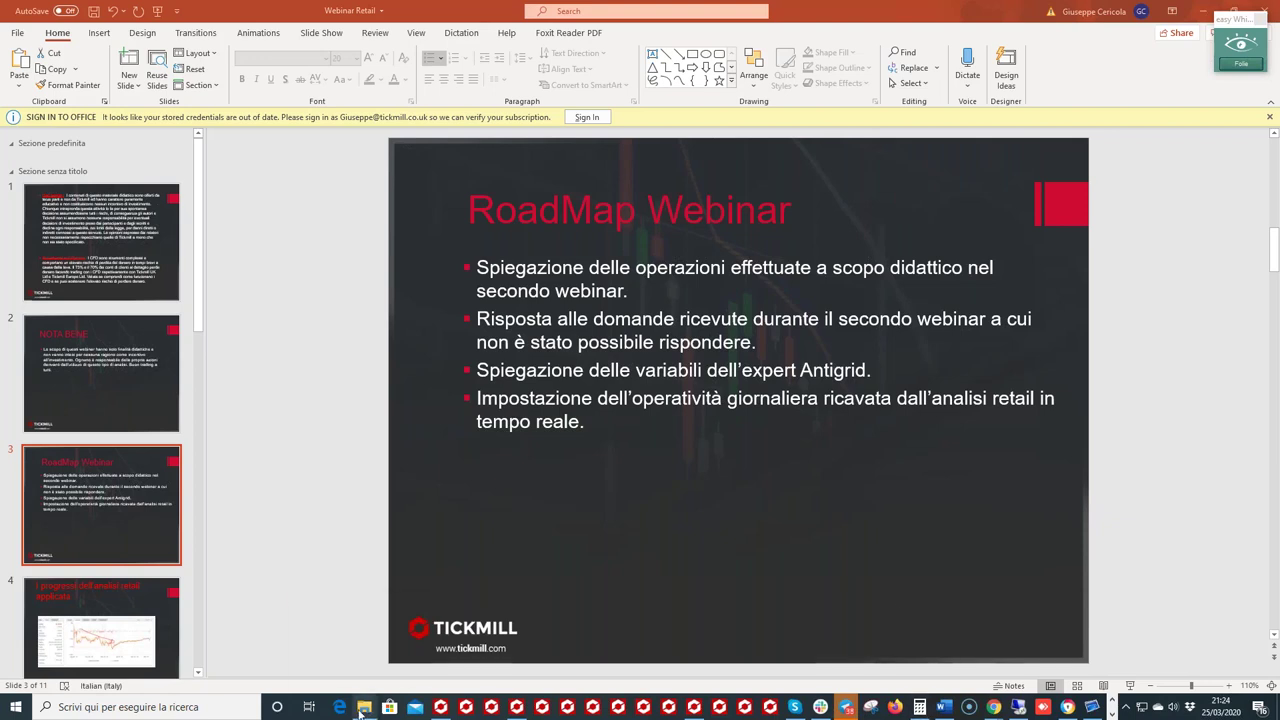
mouse_move(360, 711)
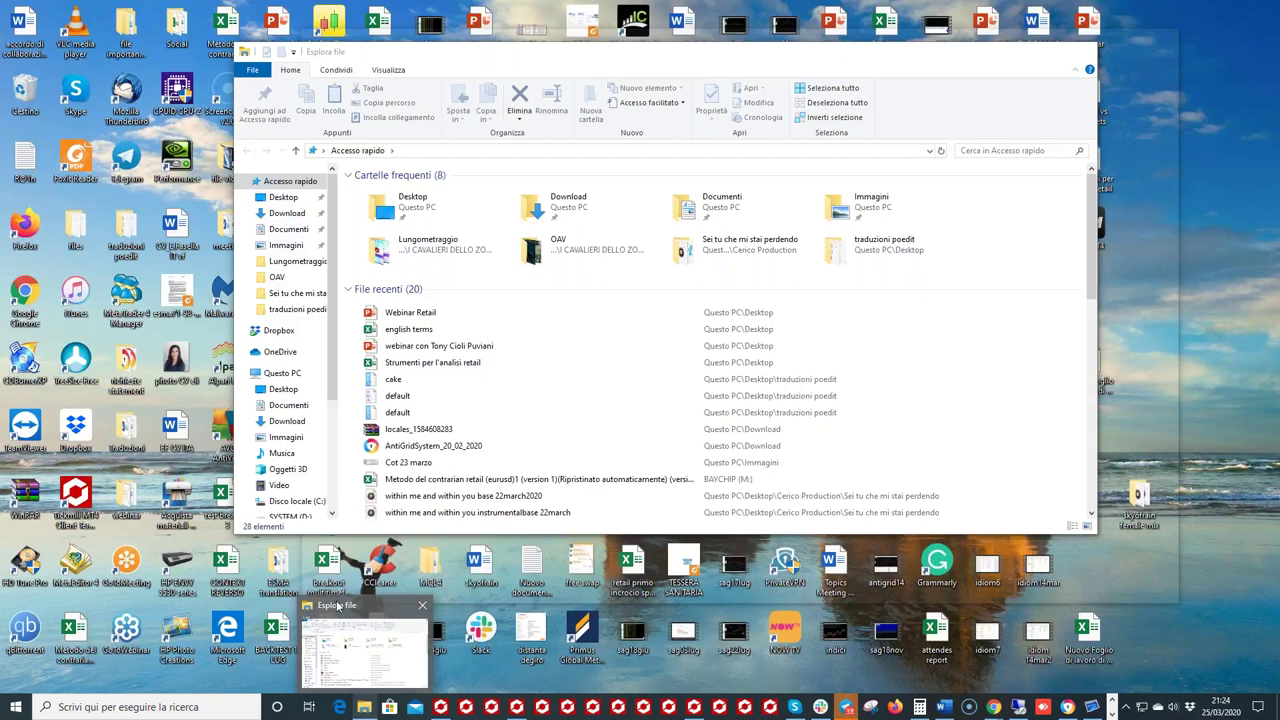
click(330, 603)
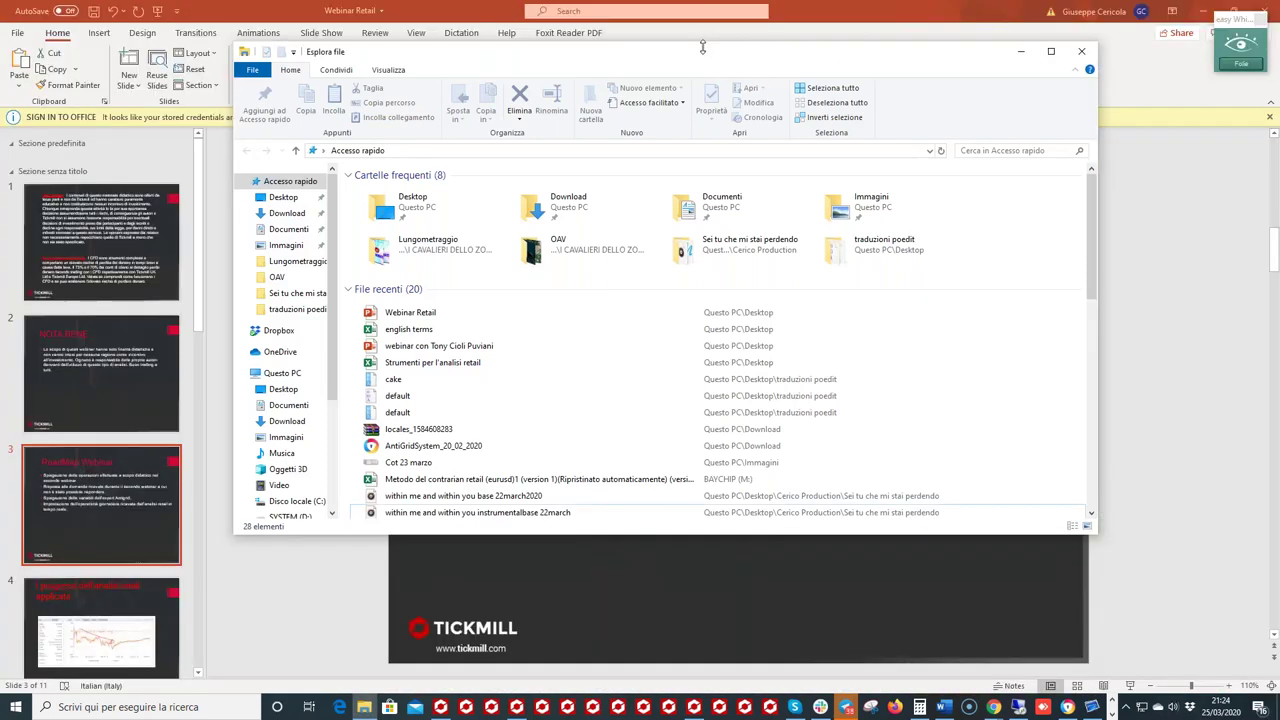
drag(703, 47, 0, 52)
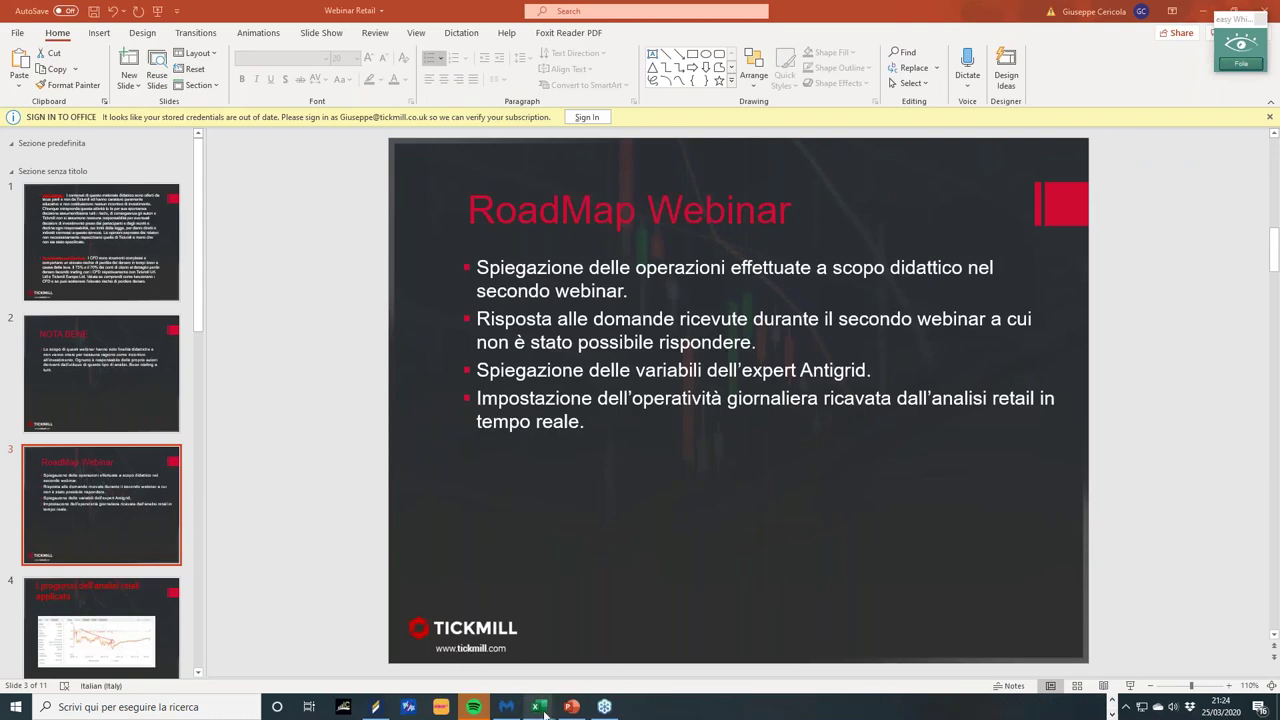
Step: Switch to the Excel workbook "Strumenti per l'analisi retail" and select the instruments from EURUSD to GBPJPY
mouse_move(545, 713)
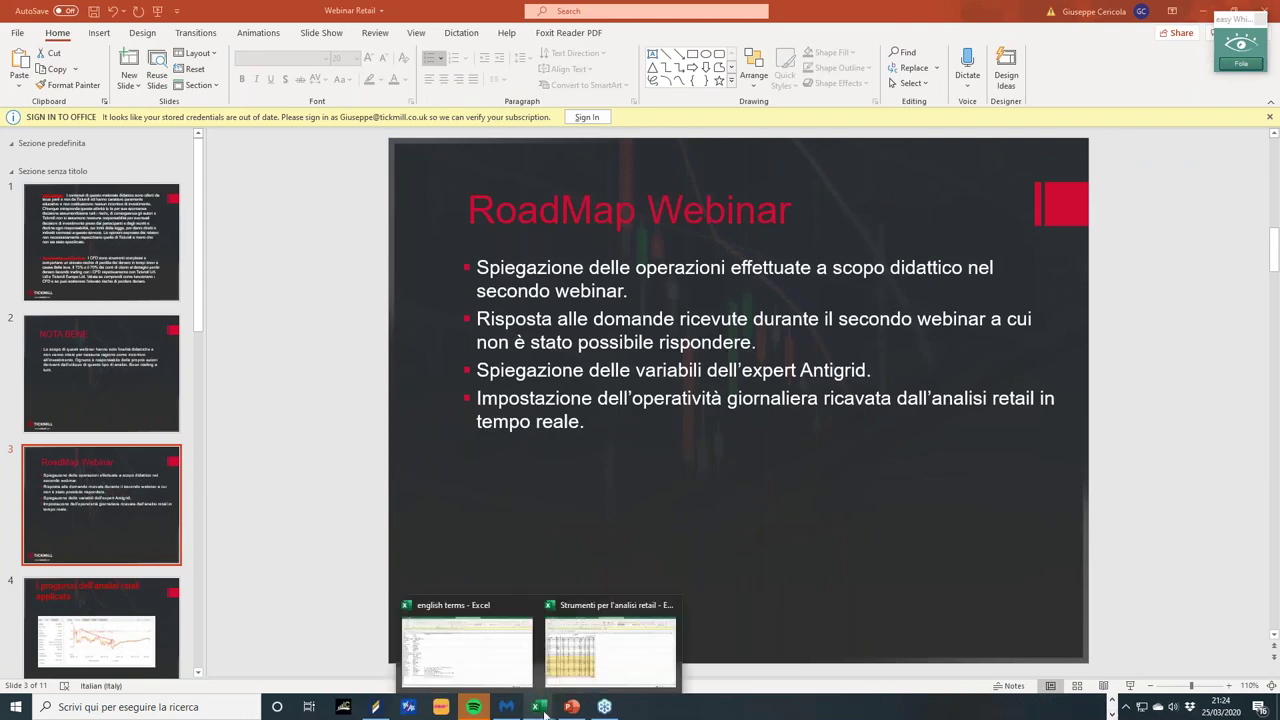
click(610, 640)
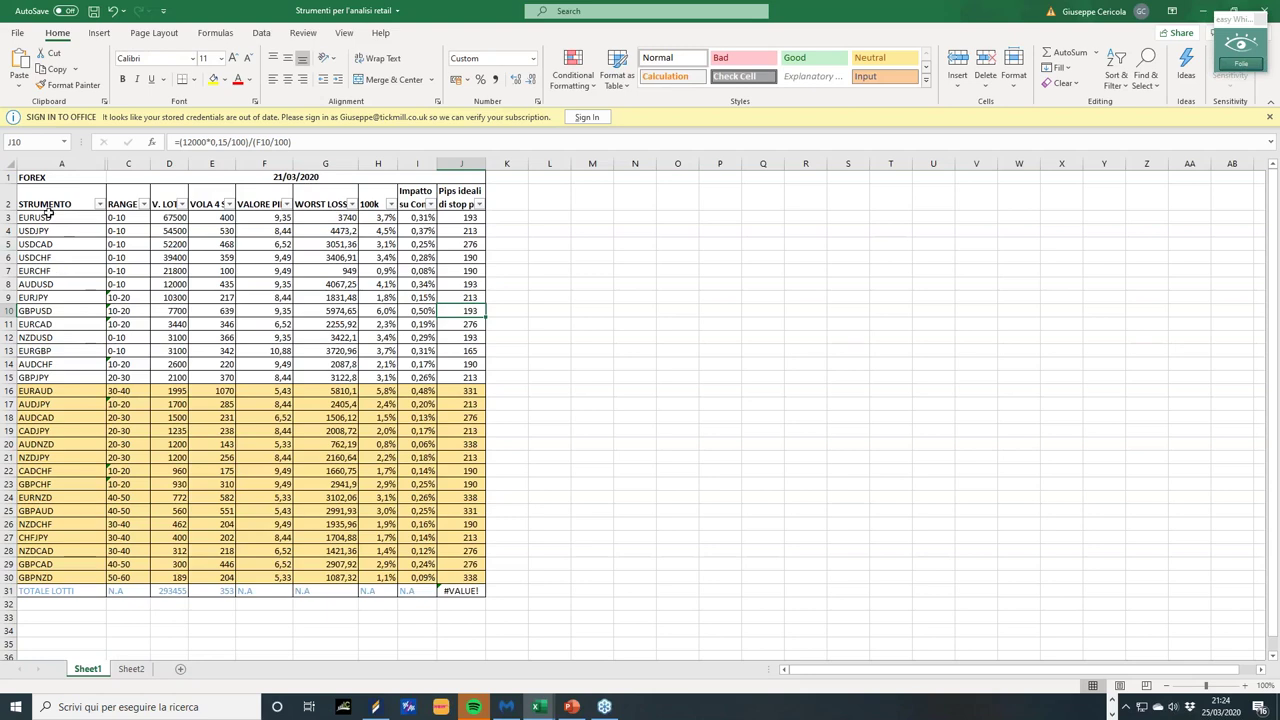
drag(49, 217, 88, 378)
Step: Switch to MetaTrader's EURUSD H1 chart, trace the 1.10560 level with a rising red freehand line, and close the annotation
click(1111, 706)
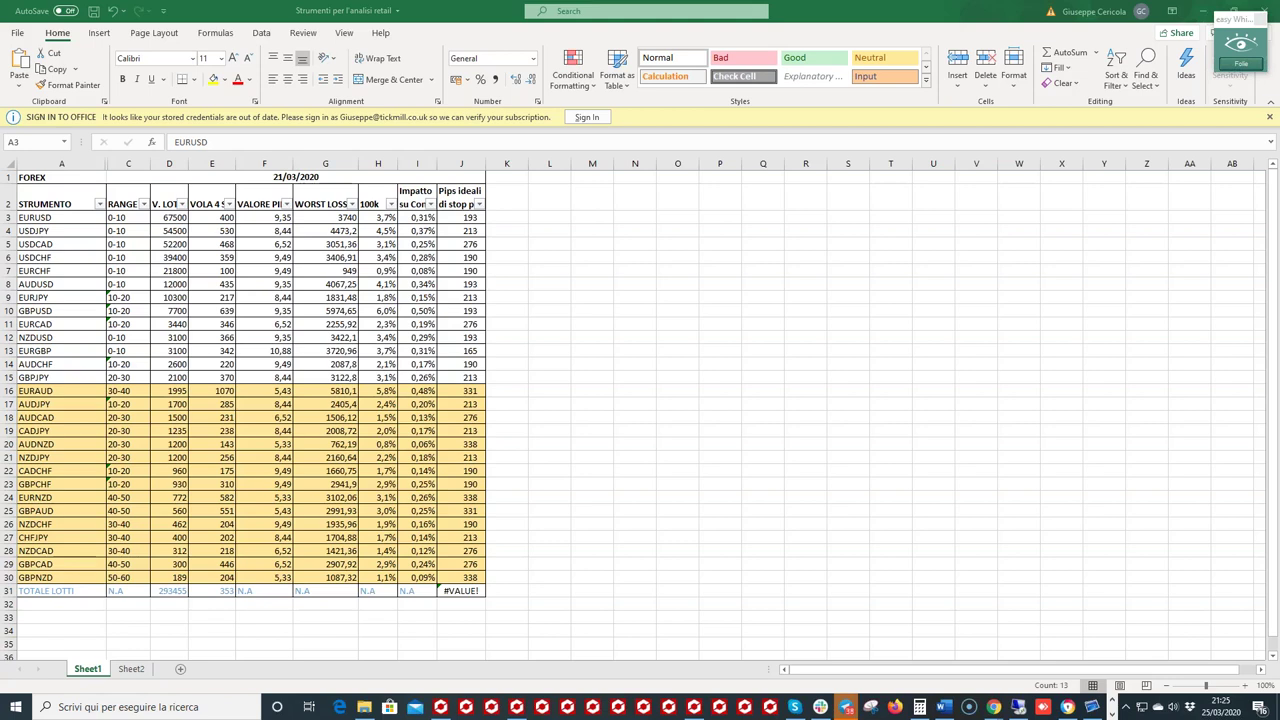
click(441, 710)
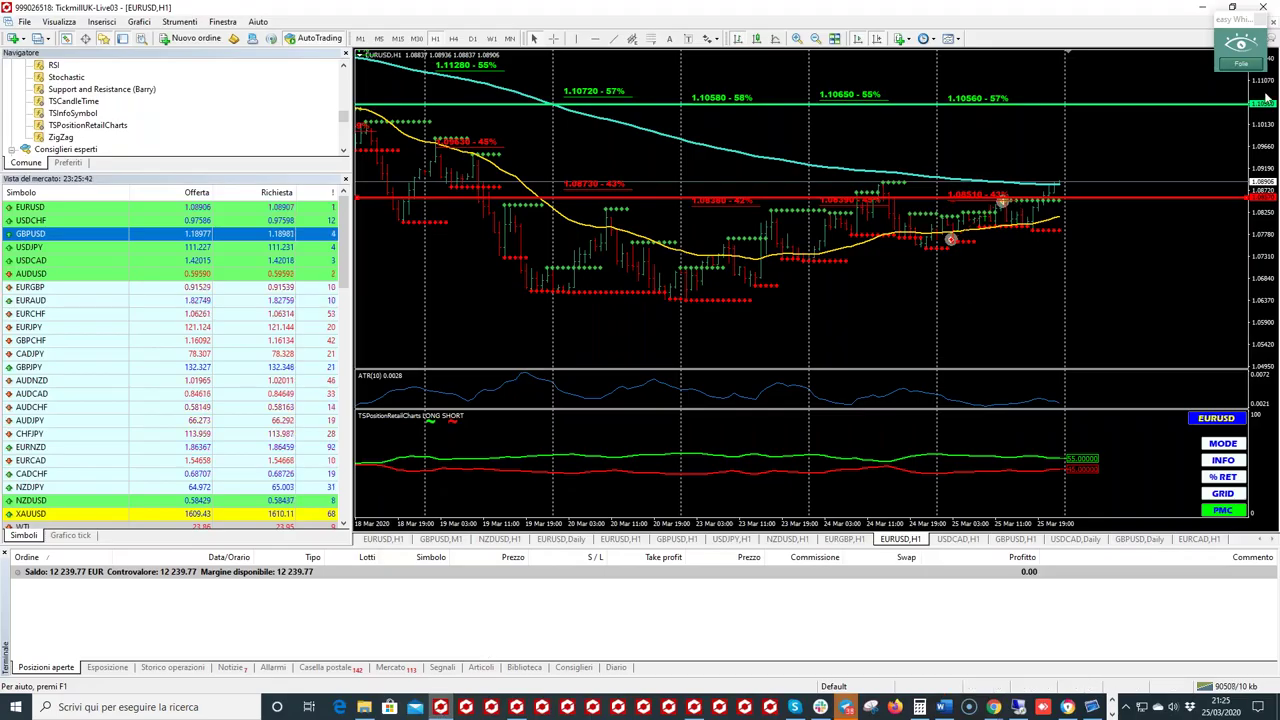
click(1240, 43)
mouse_move(716, 104)
mouse_down()
mouse_move(970, 102)
mouse_move(996, 86)
mouse_move(1038, 88)
mouse_move(1053, 62)
mouse_up()
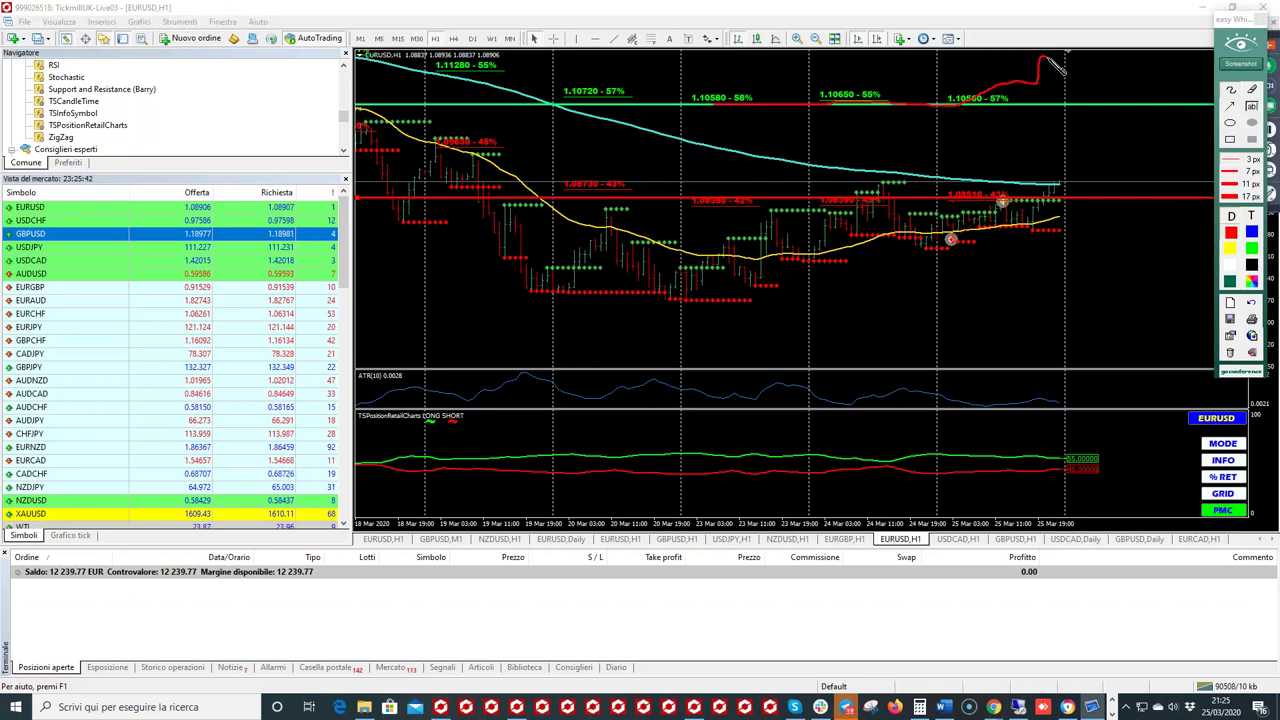
click(1236, 89)
click(1240, 44)
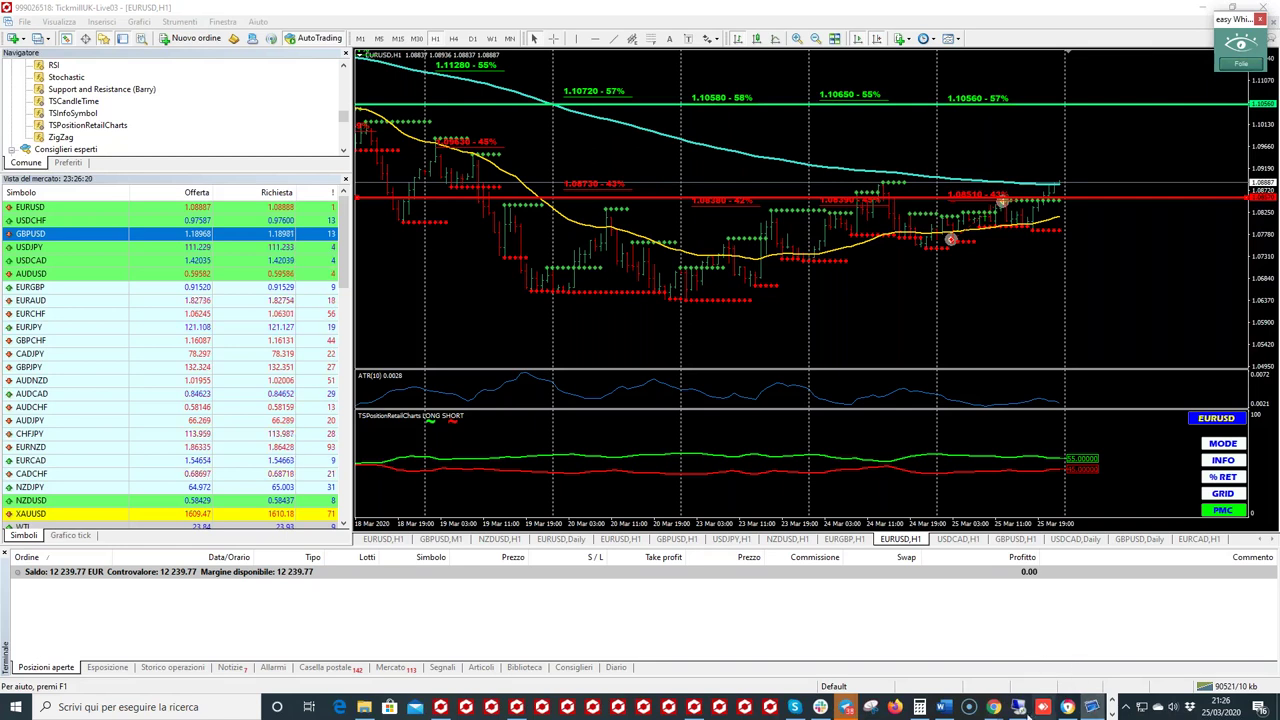
Step: Switch to the remote desktop, bring up the terminal whose EURUSD H1 chart runs AntiGridSystem_20_02_2020, and restore the session to a window
mouse_move(1068, 708)
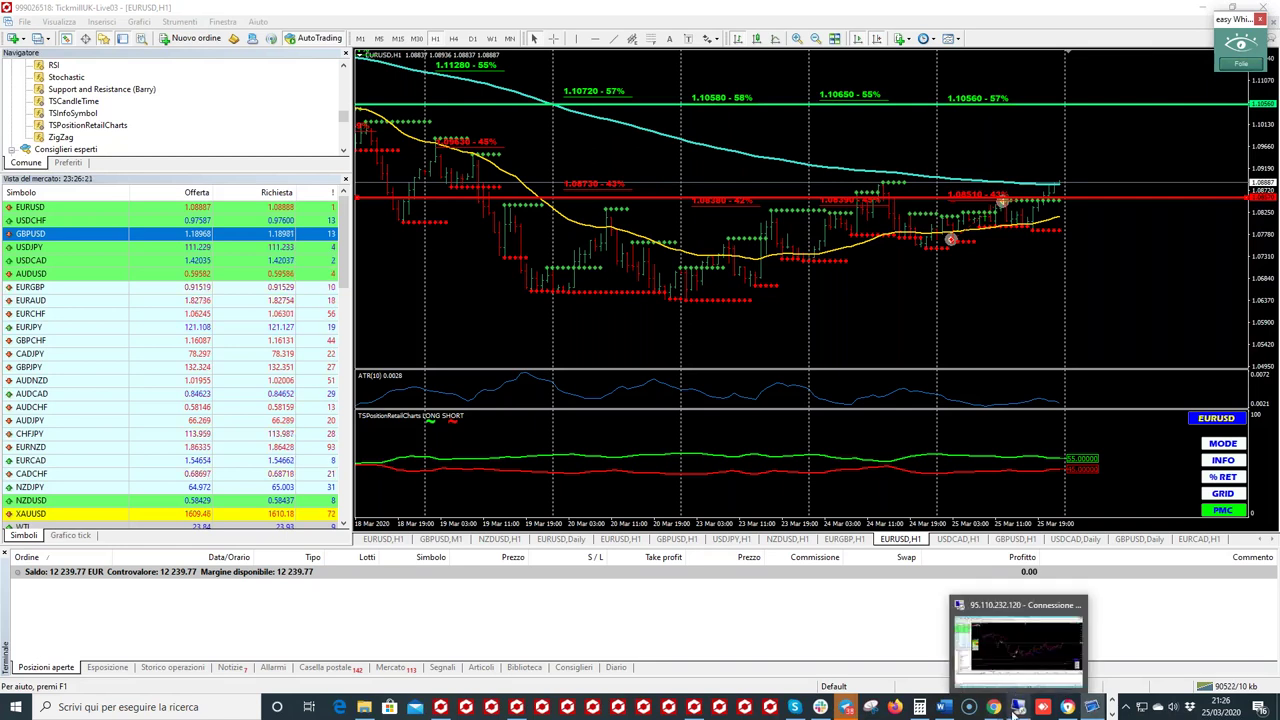
click(1092, 708)
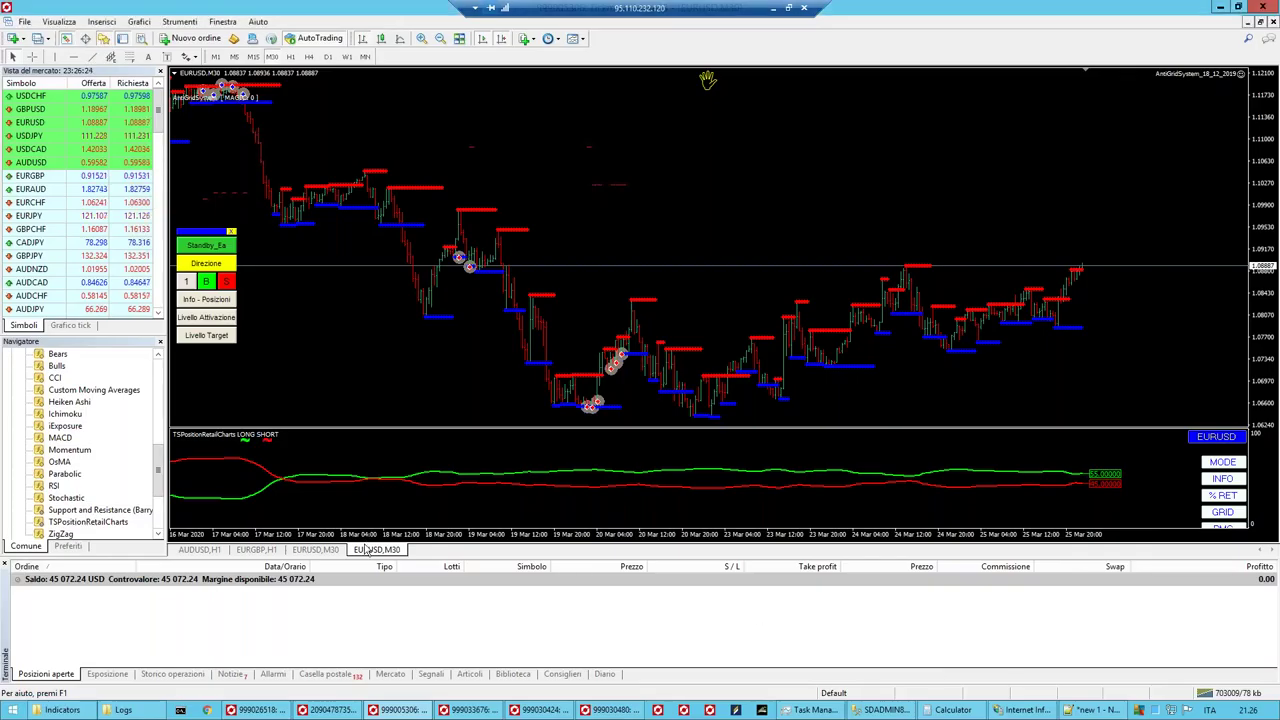
click(245, 712)
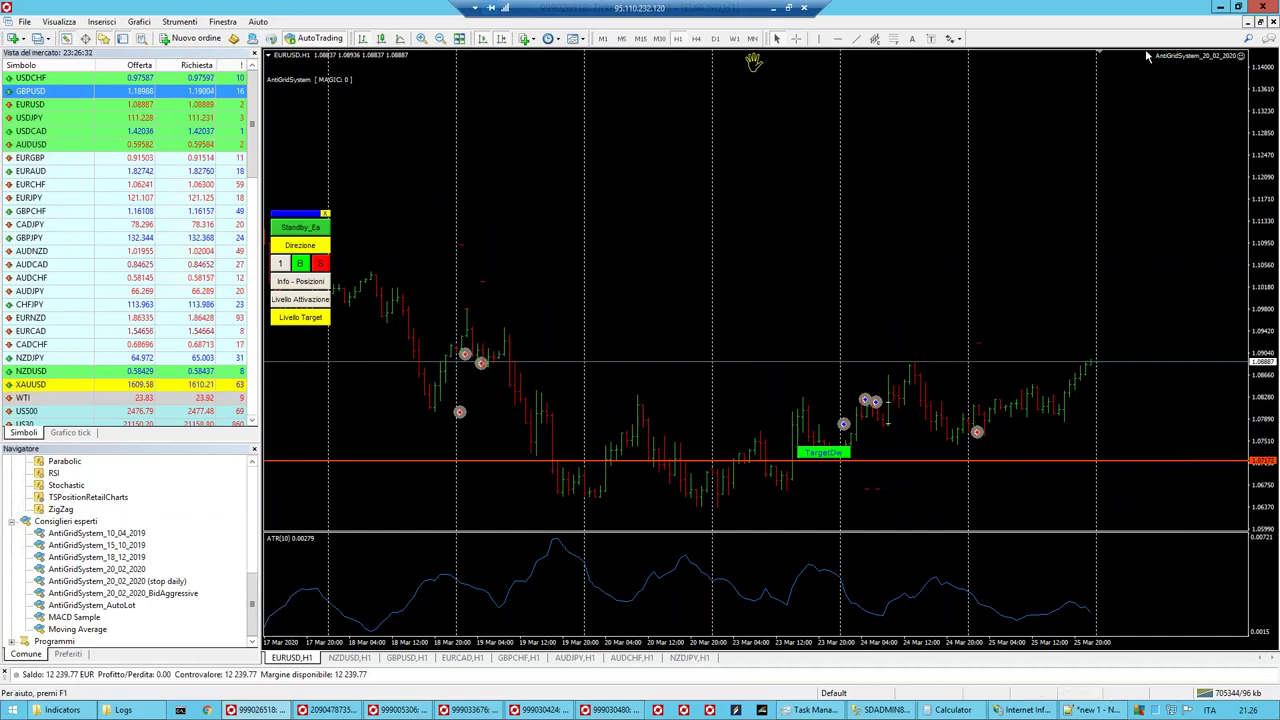
click(789, 9)
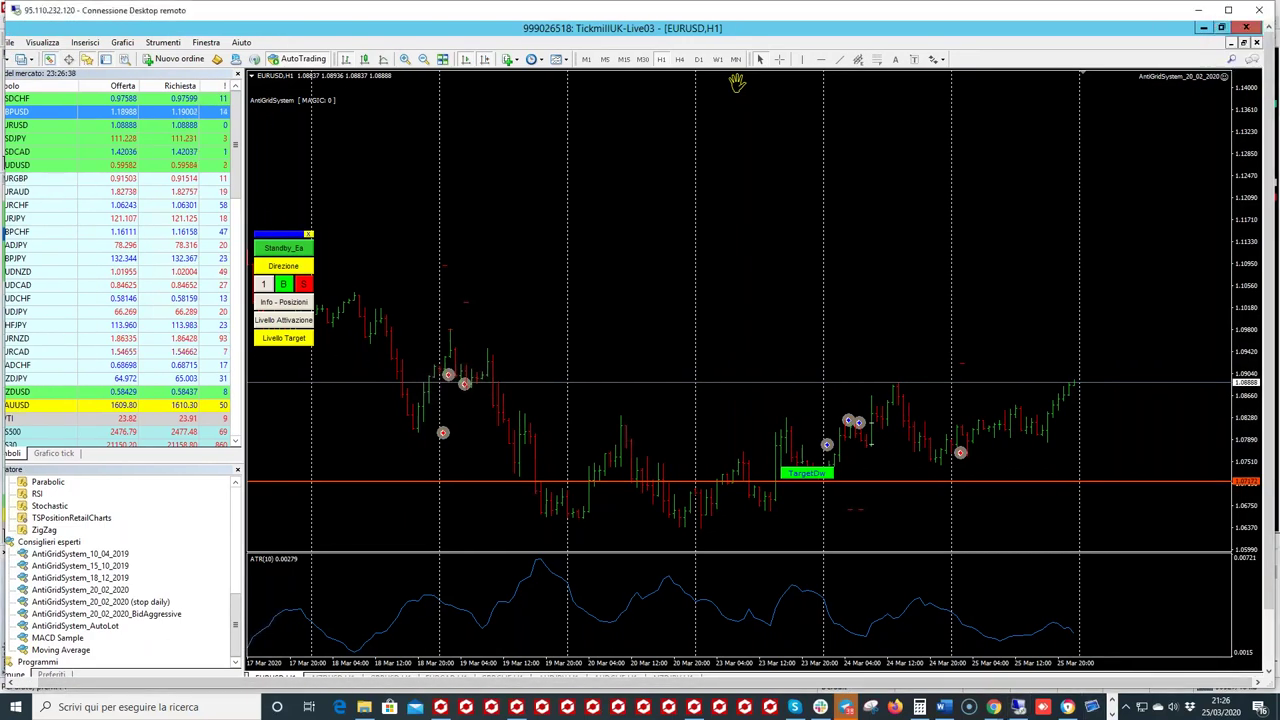
Step: Circle the AntiGridSystem_20_02_2020 label on the chart with the red pen, moving the whiteboard palette clear, and close the annotation
key(ctrl+alt+g)
mouse_move(1190, 68)
mouse_down()
mouse_move(1140, 68)
mouse_move(1207, 97)
mouse_move(1205, 78)
mouse_move(1162, 64)
mouse_up()
drag(1228, 18, 1240, 176)
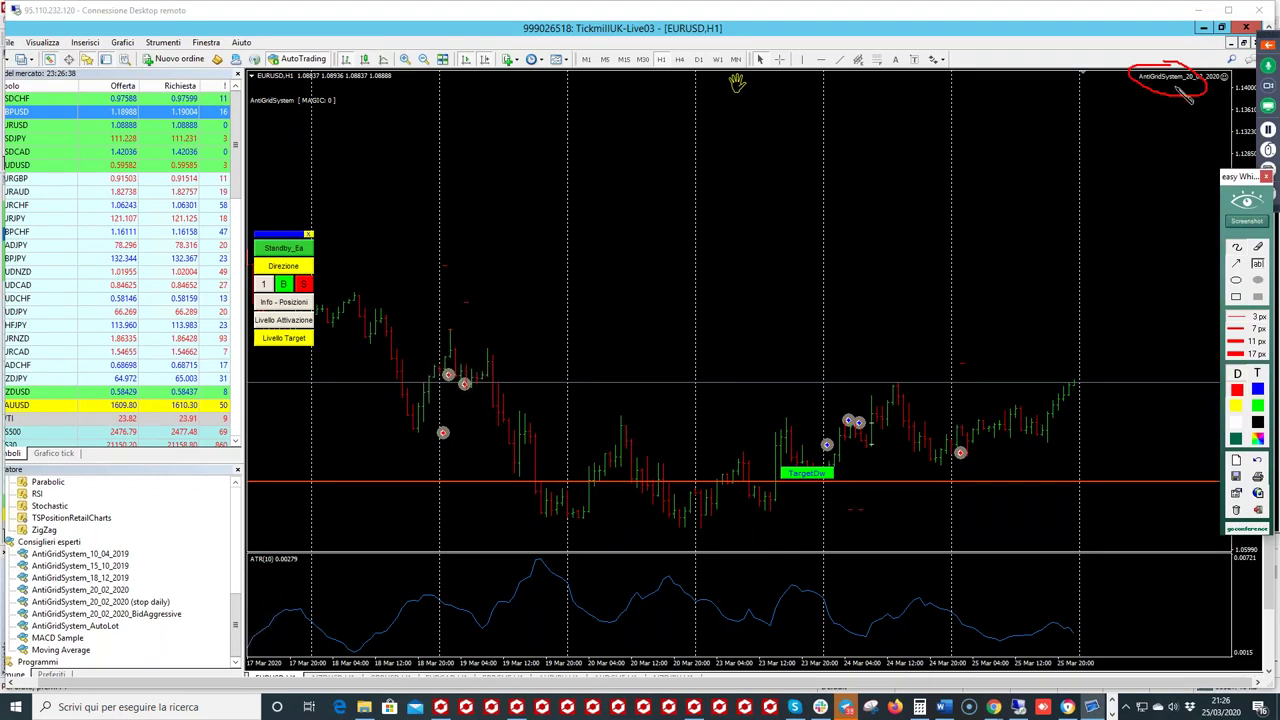
click(1251, 230)
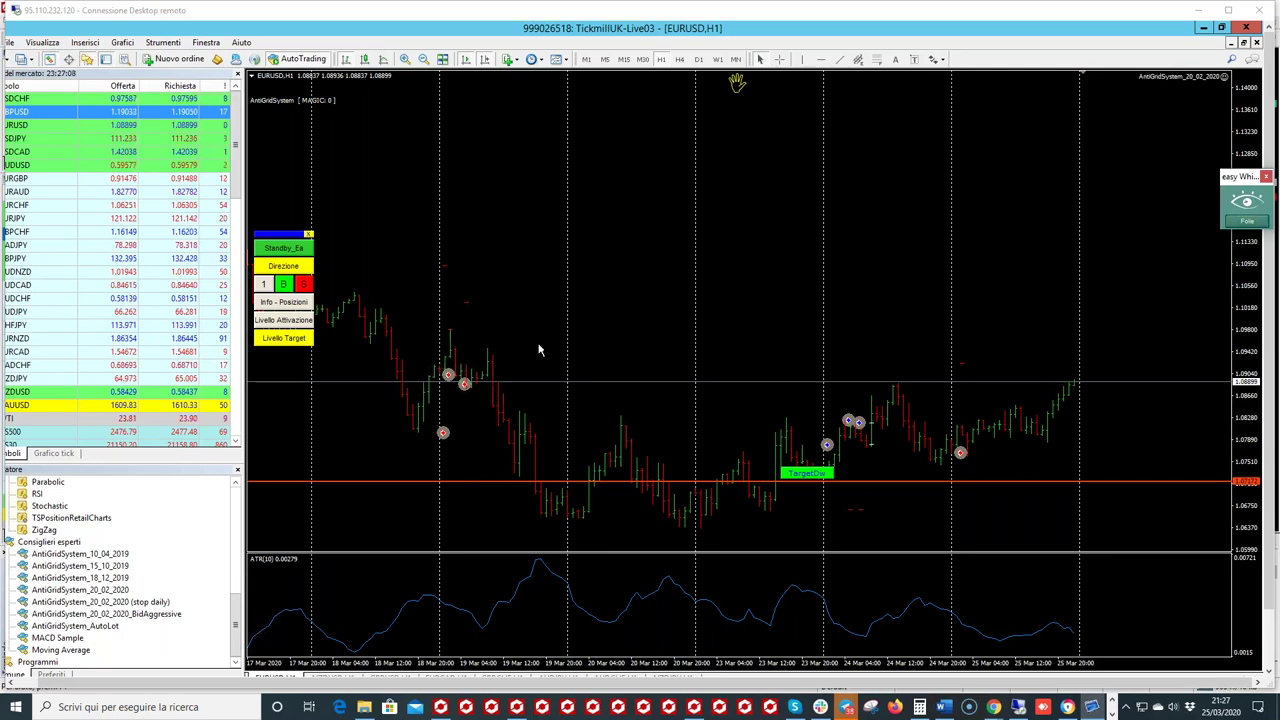
Step: Circle the expert advisor's control panel on the chart with the red pen and close the annotation
click(1246, 203)
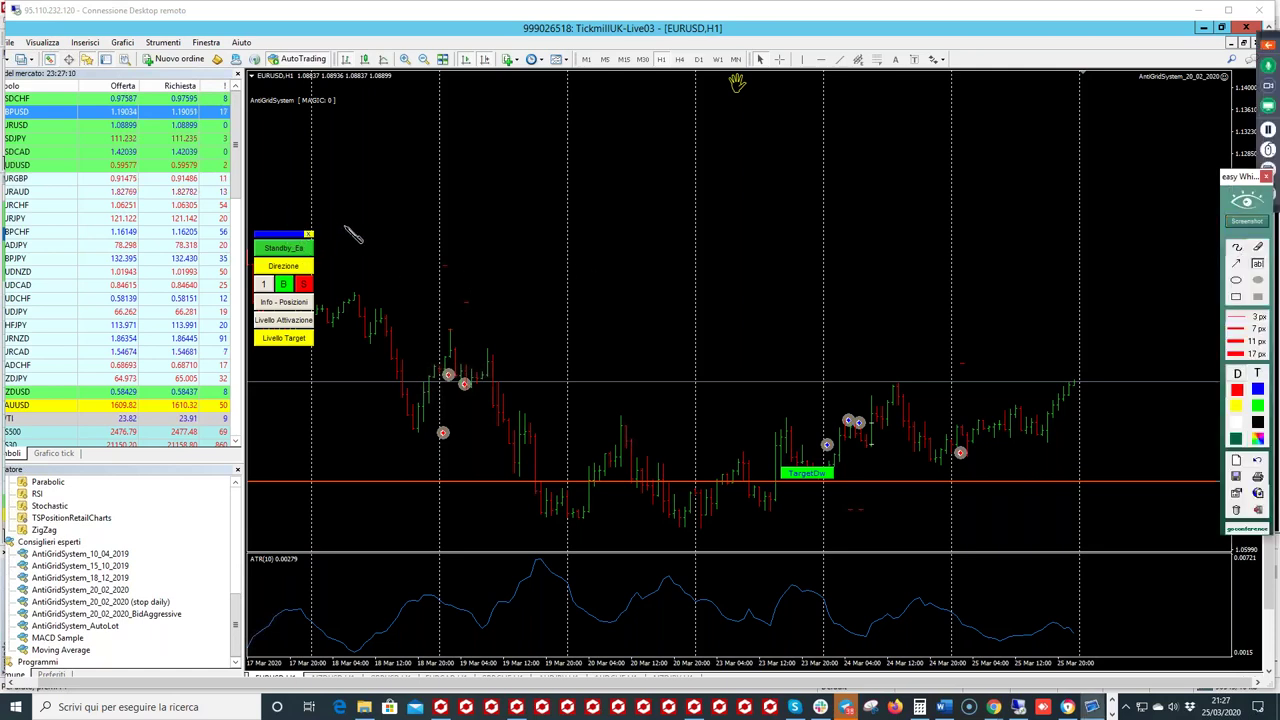
mouse_move(310, 221)
mouse_down()
mouse_move(256, 229)
mouse_move(250, 246)
mouse_move(247, 363)
mouse_move(287, 385)
mouse_move(335, 343)
mouse_move(333, 245)
mouse_up()
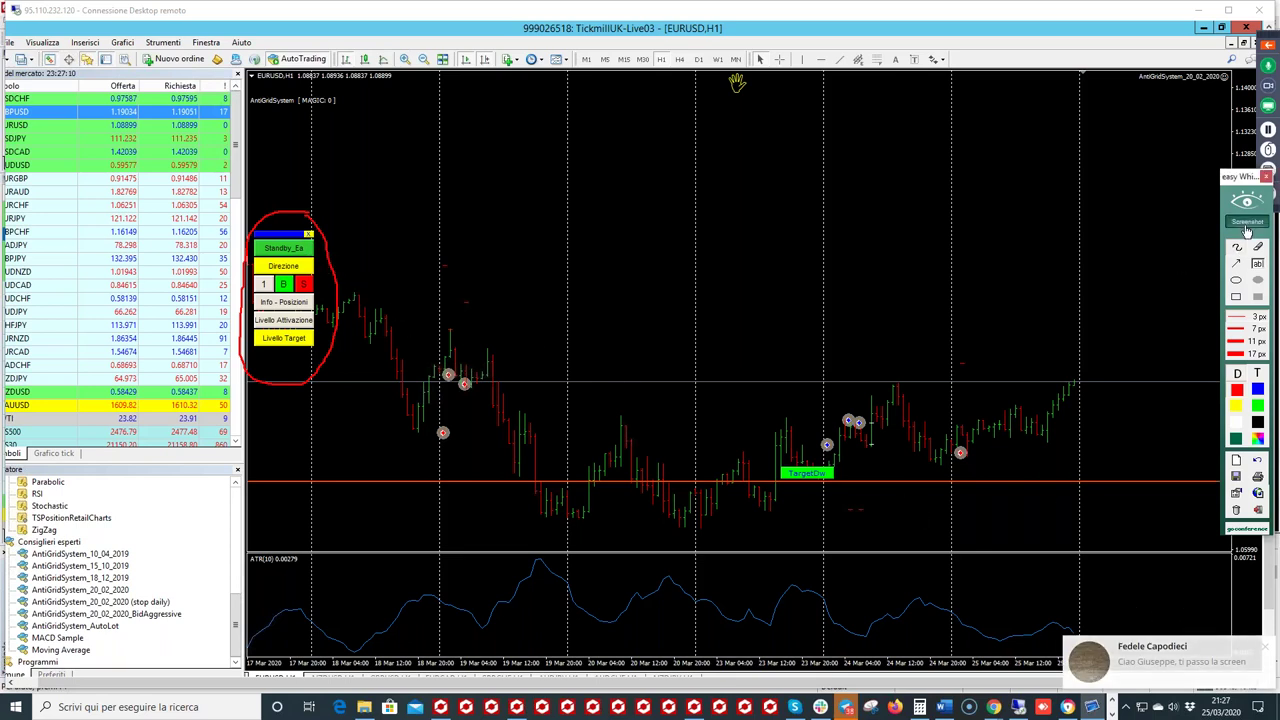
click(1236, 248)
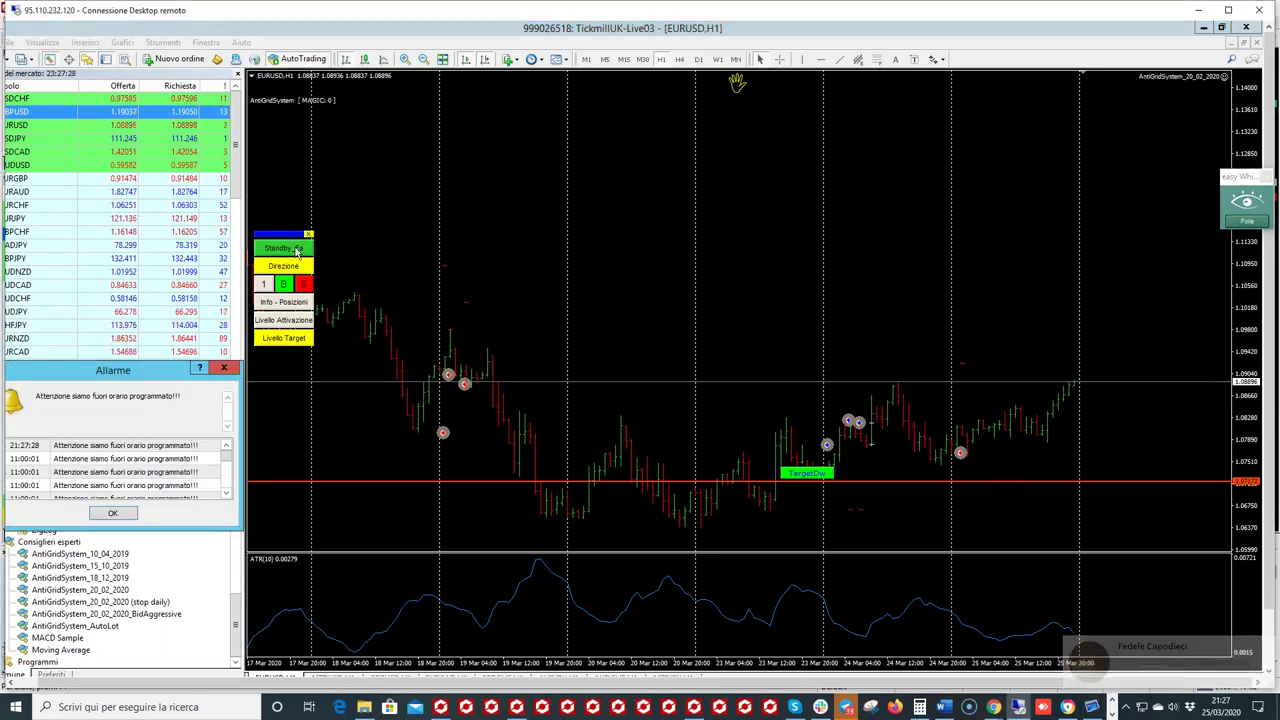
Step: Dismiss the off-schedule alarm and toggle Standby_Ea on the expert advisor's panel
click(113, 514)
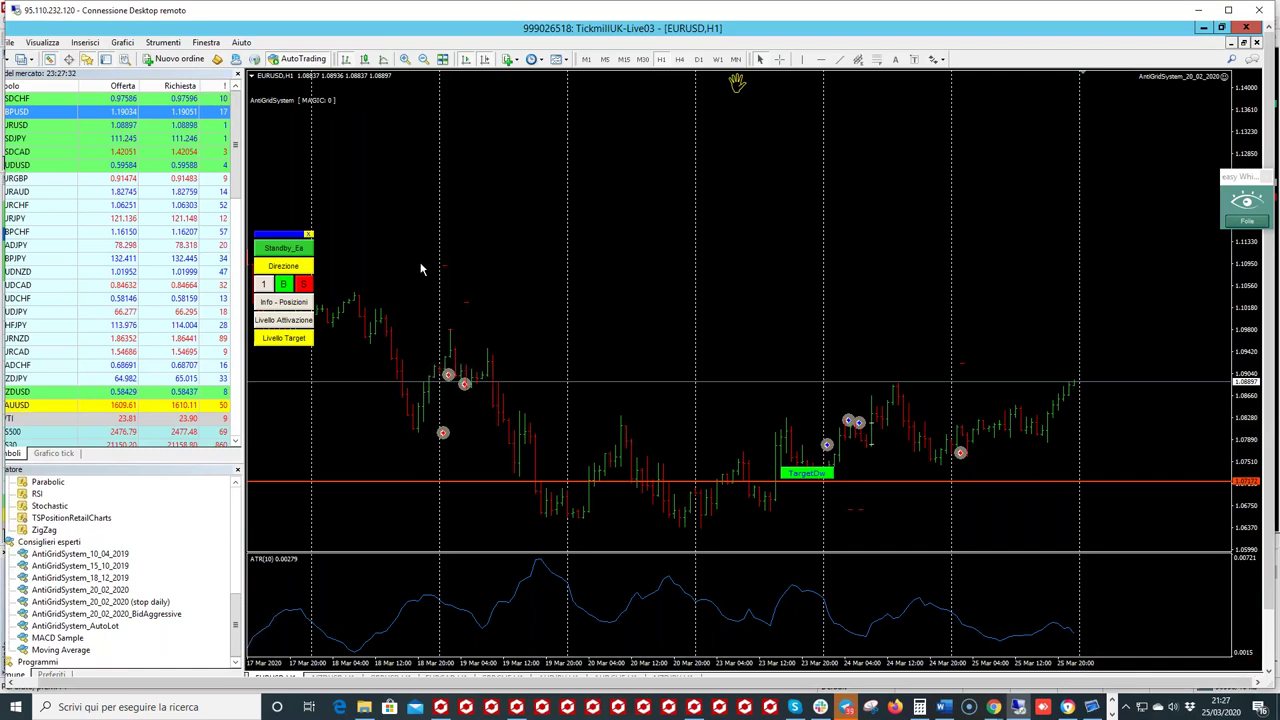
click(295, 249)
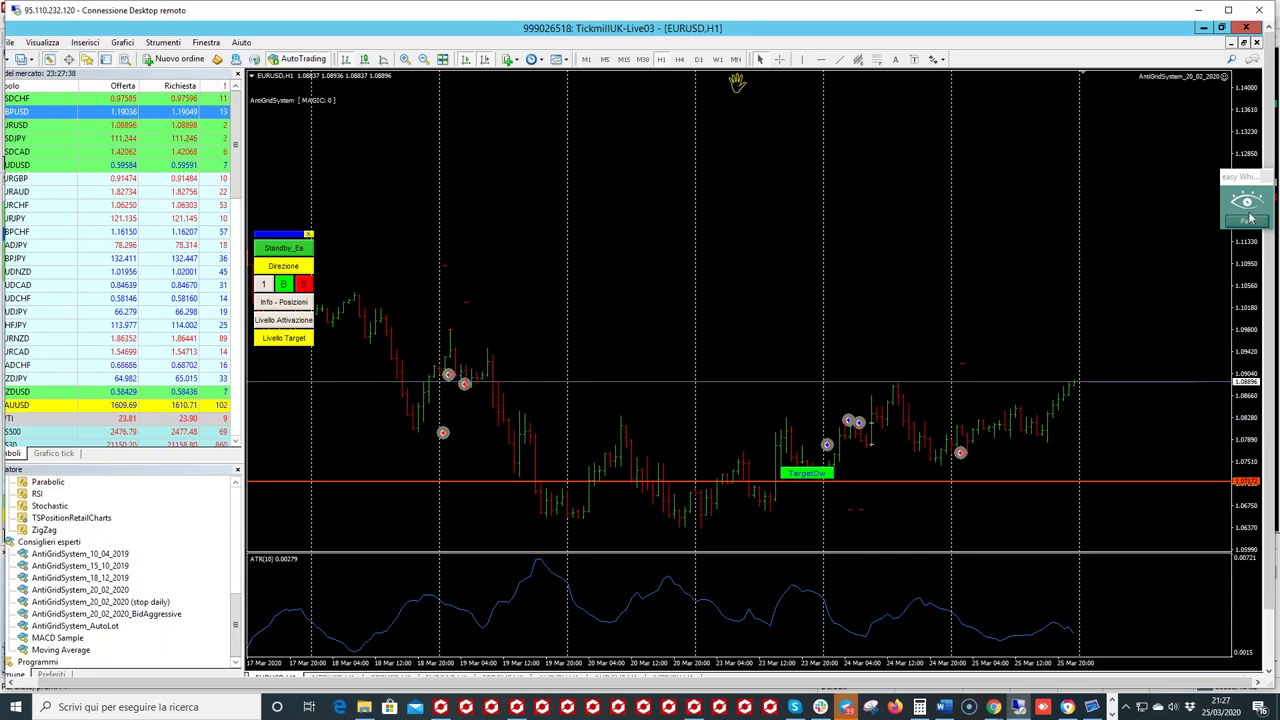
Step: Circle the yellow hand symbol above the chart with the red pen and close the annotation
mouse_move(765, 64)
mouse_down()
mouse_move(700, 66)
mouse_move(775, 78)
mouse_up()
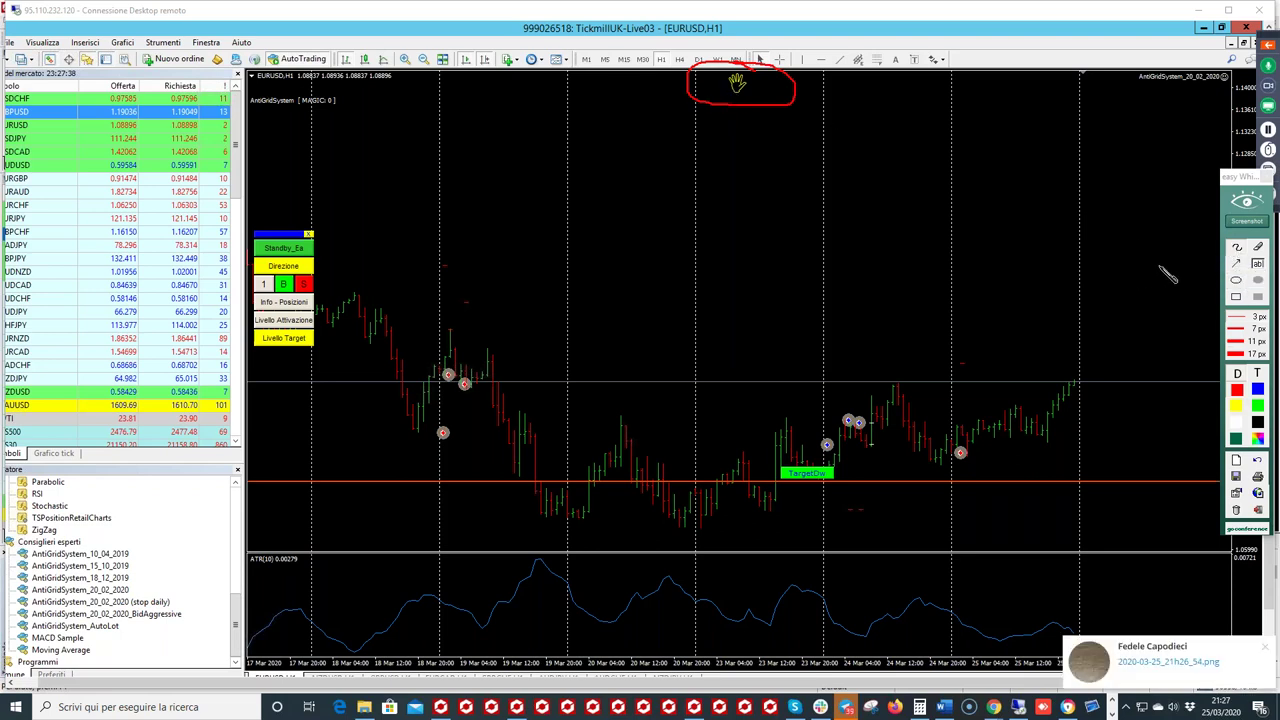
click(1246, 202)
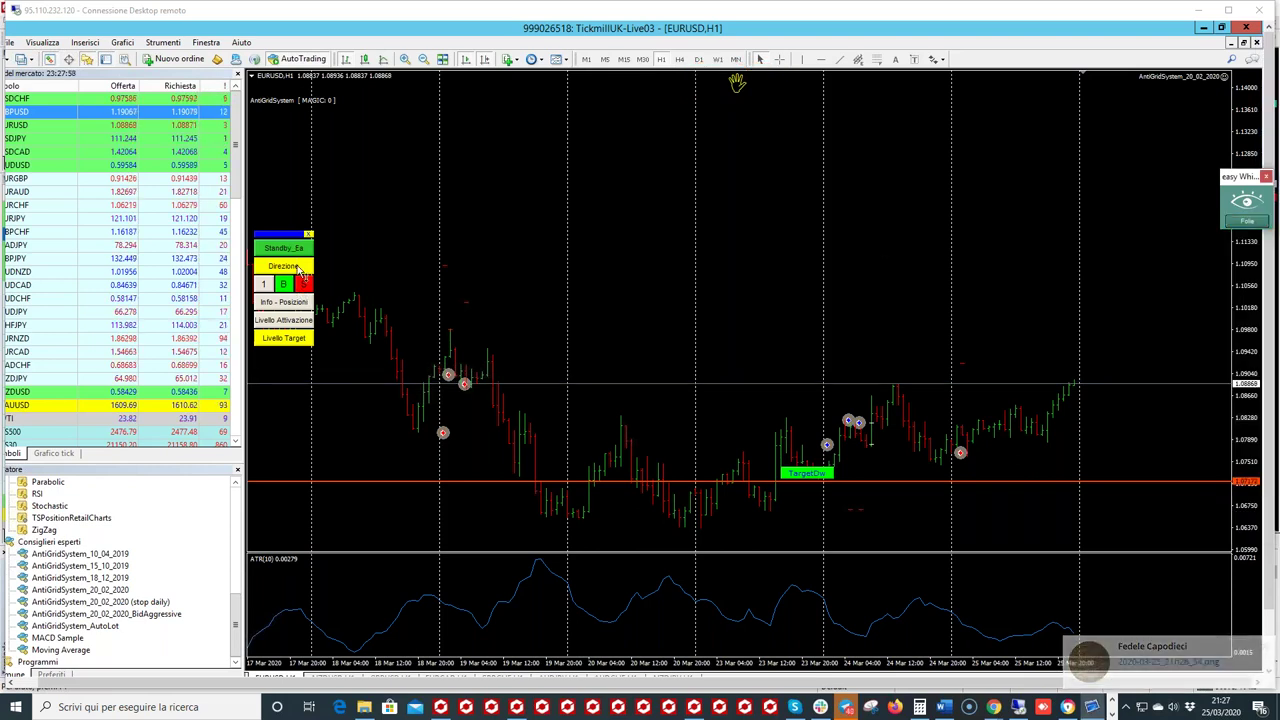
Step: Set the expert advisor's Direzione so that the first entry is LONG
click(298, 267)
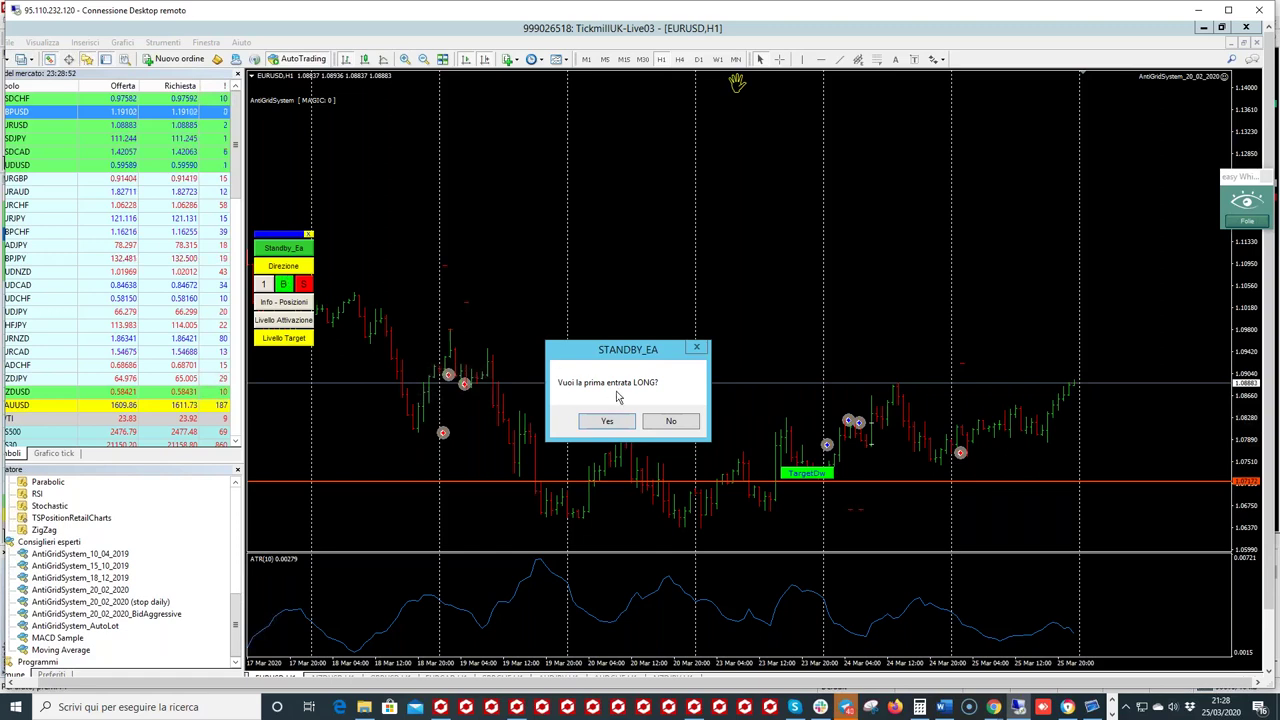
click(608, 421)
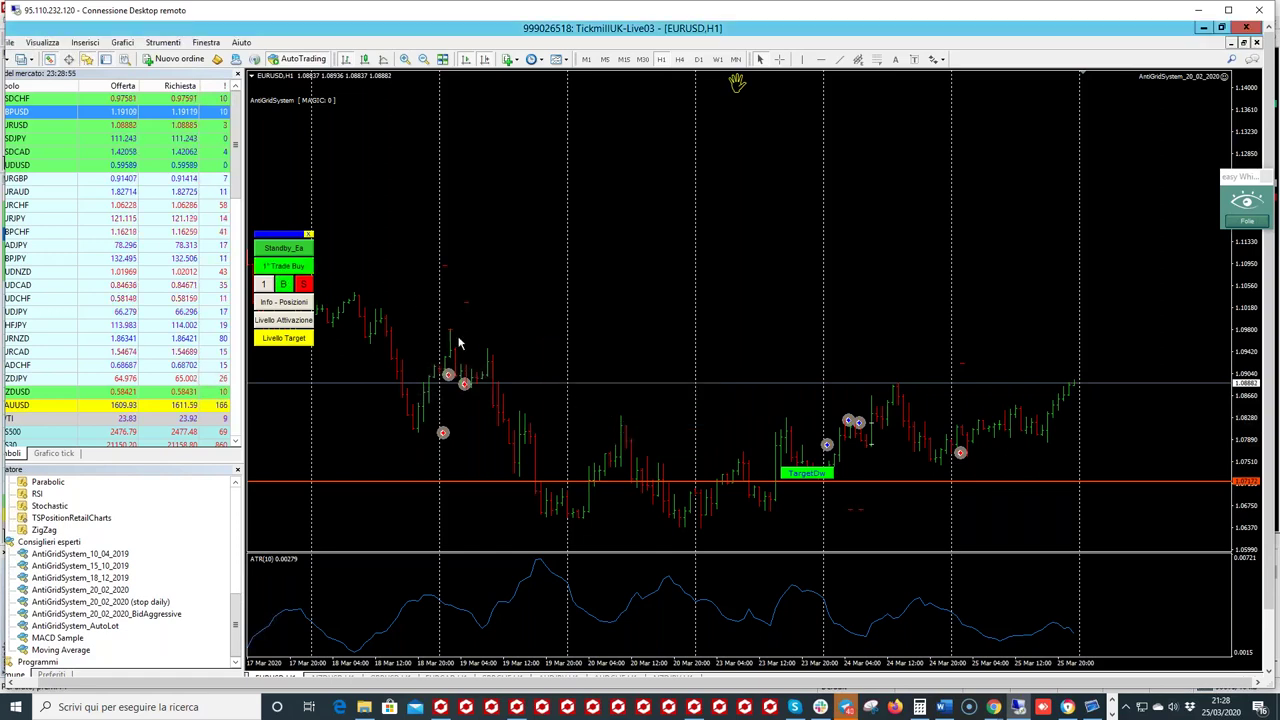
Step: Try 10 as the number of trades in the expert advisor's panel and return it to 1
click(274, 289)
click(263, 289)
text(7)
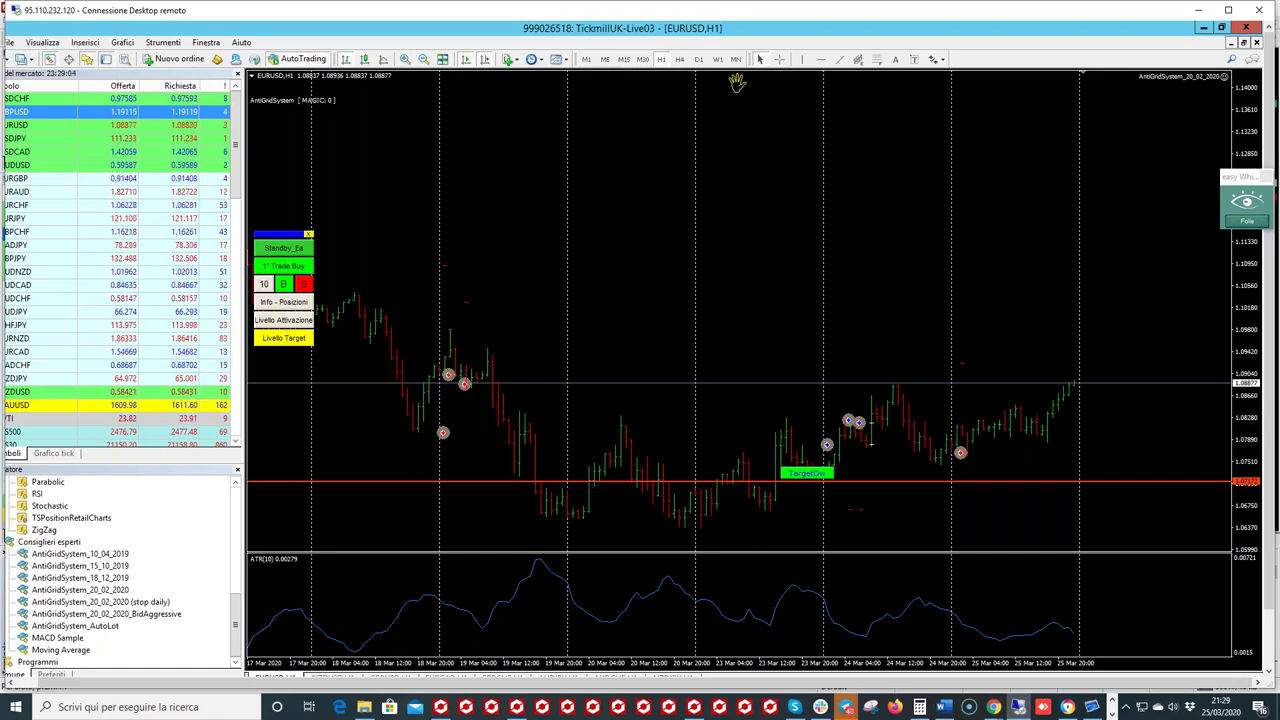
key(BackSpace)
text(1)
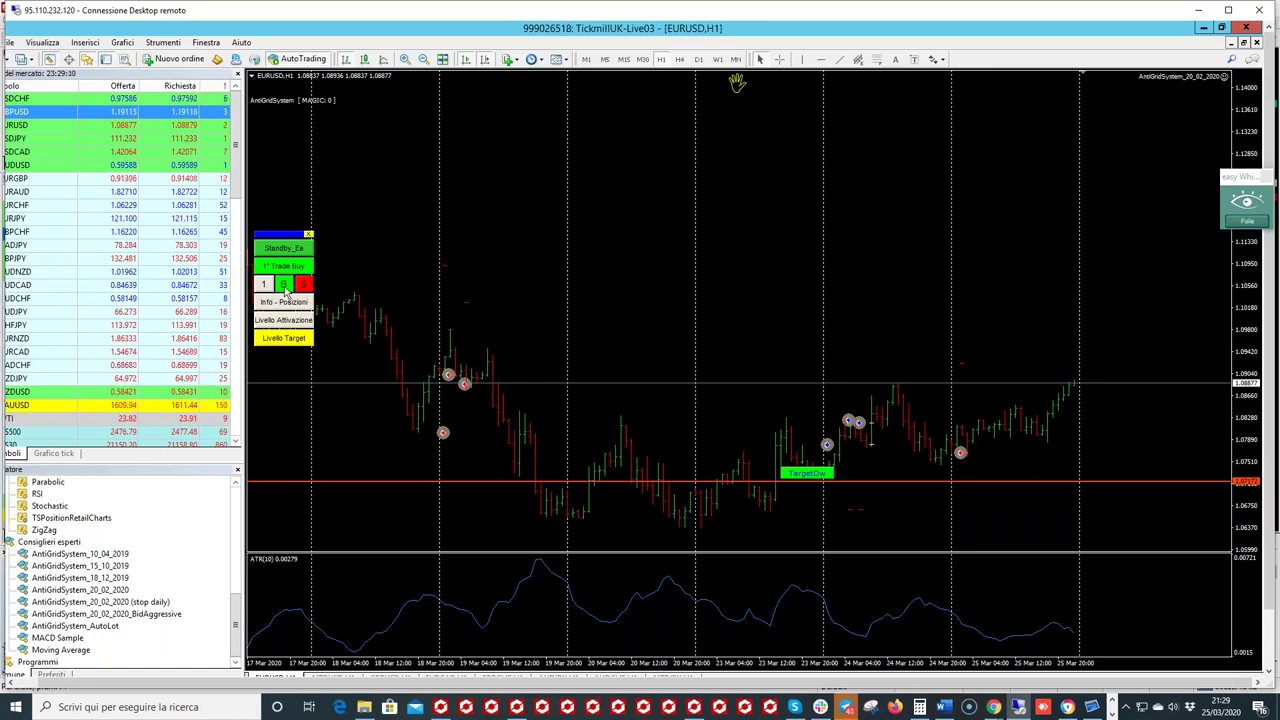
Step: Open 1 BUY trade and 1 SELL trade from the expert advisor's panel
click(285, 286)
click(598, 422)
click(303, 286)
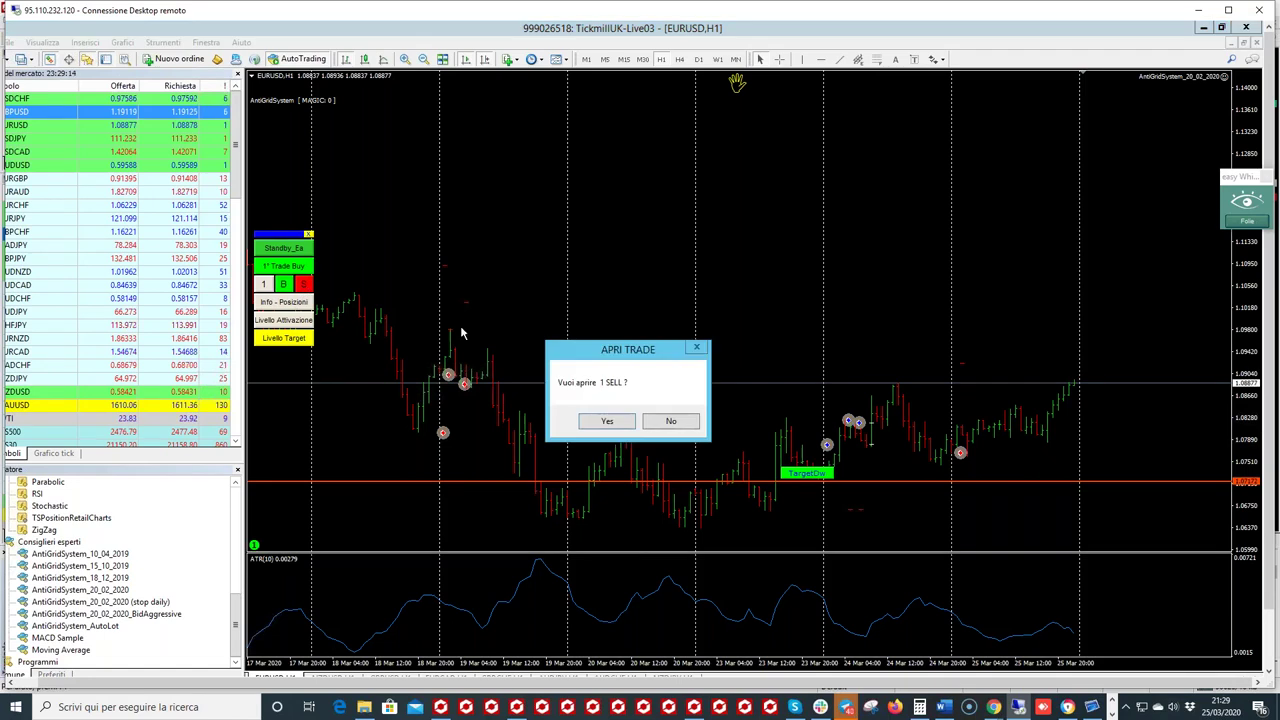
click(600, 420)
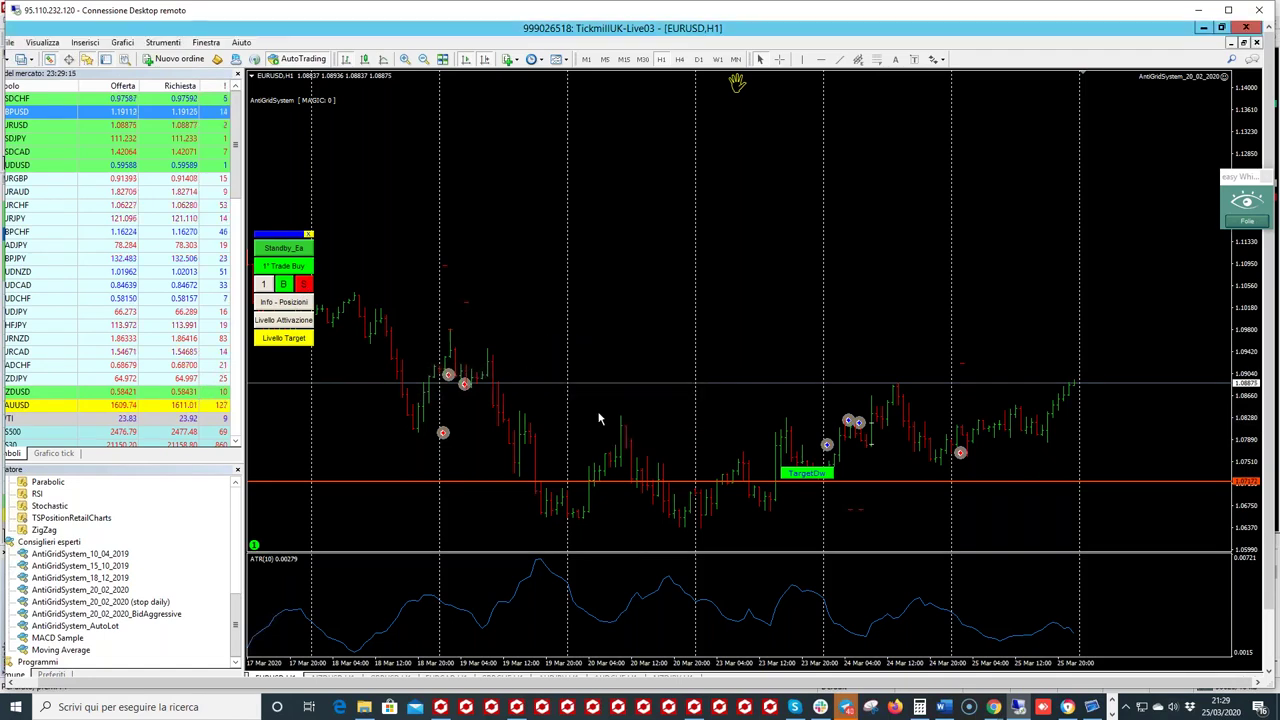
Step: Circle the red and green trade counters at the chart's lower edge with the red pen and close the annotation
click(1245, 205)
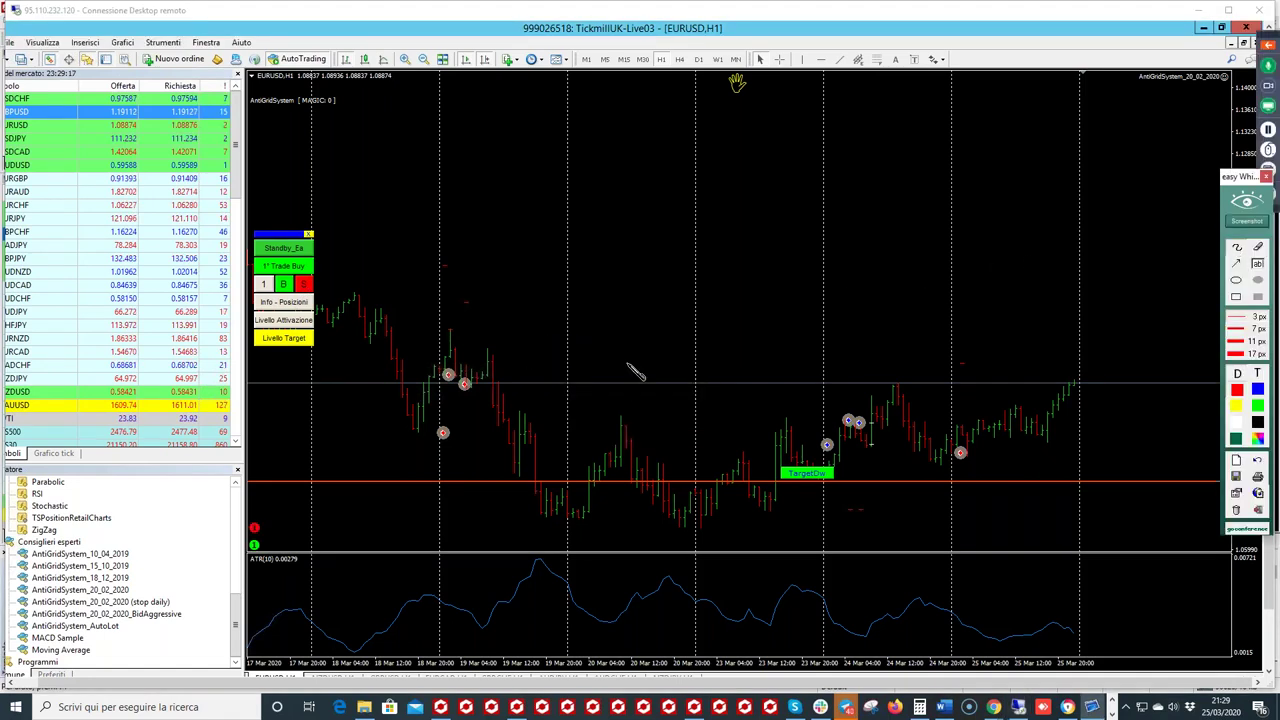
mouse_move(286, 528)
mouse_down()
mouse_move(229, 531)
mouse_move(246, 558)
mouse_move(288, 546)
mouse_move(270, 518)
mouse_up()
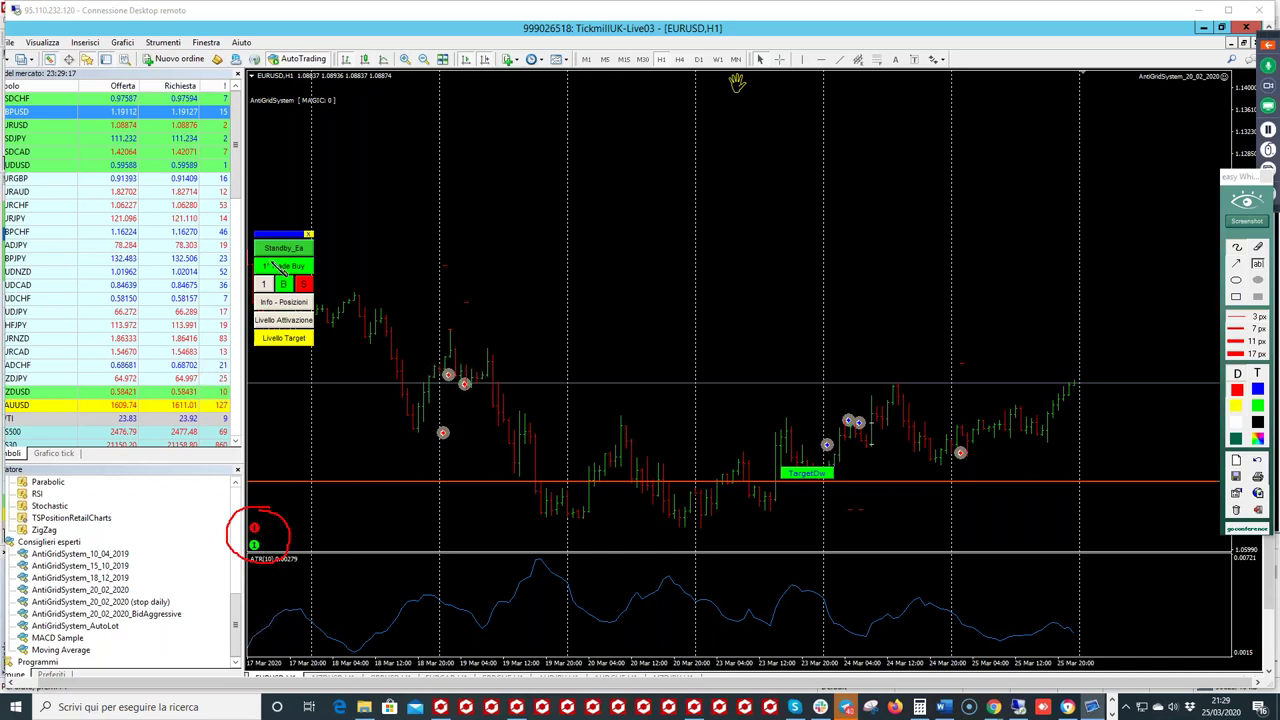
click(1243, 222)
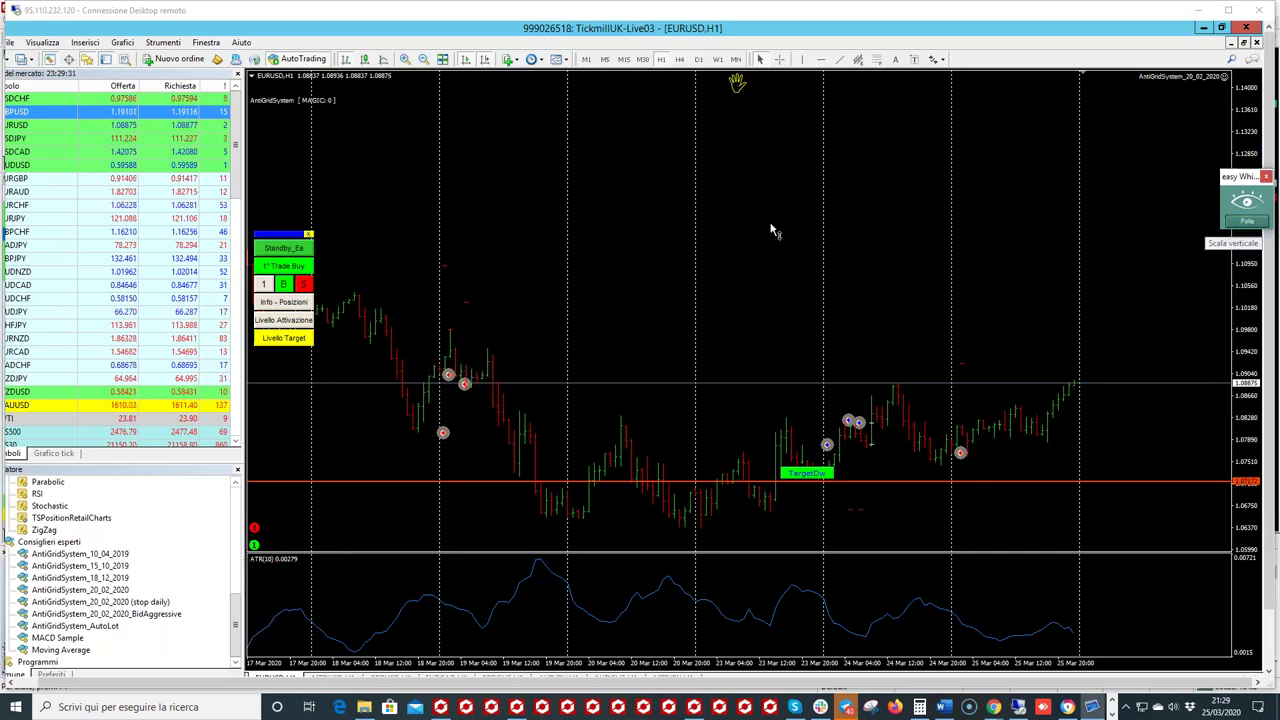
Step: Set the number of trades to 3 in the expert advisor's panel and open 3 BUY trades and 3 SELL trades
click(265, 286)
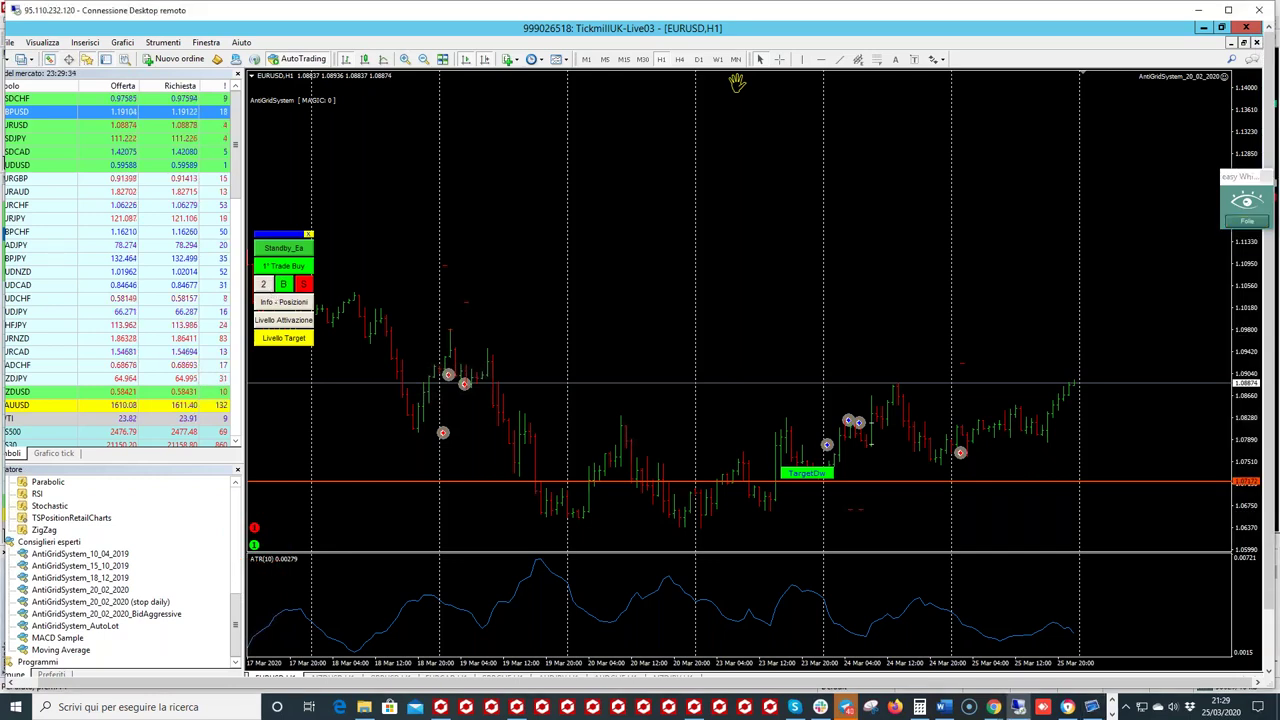
click(286, 286)
click(607, 421)
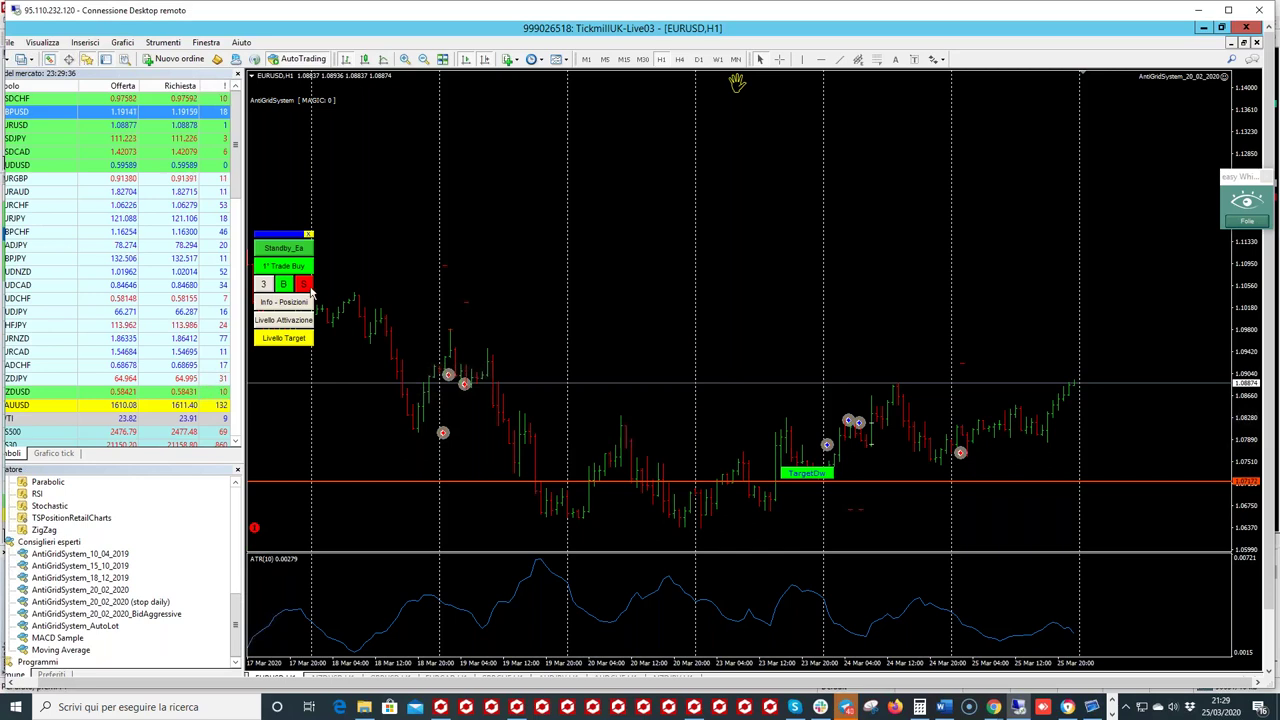
click(303, 285)
click(607, 421)
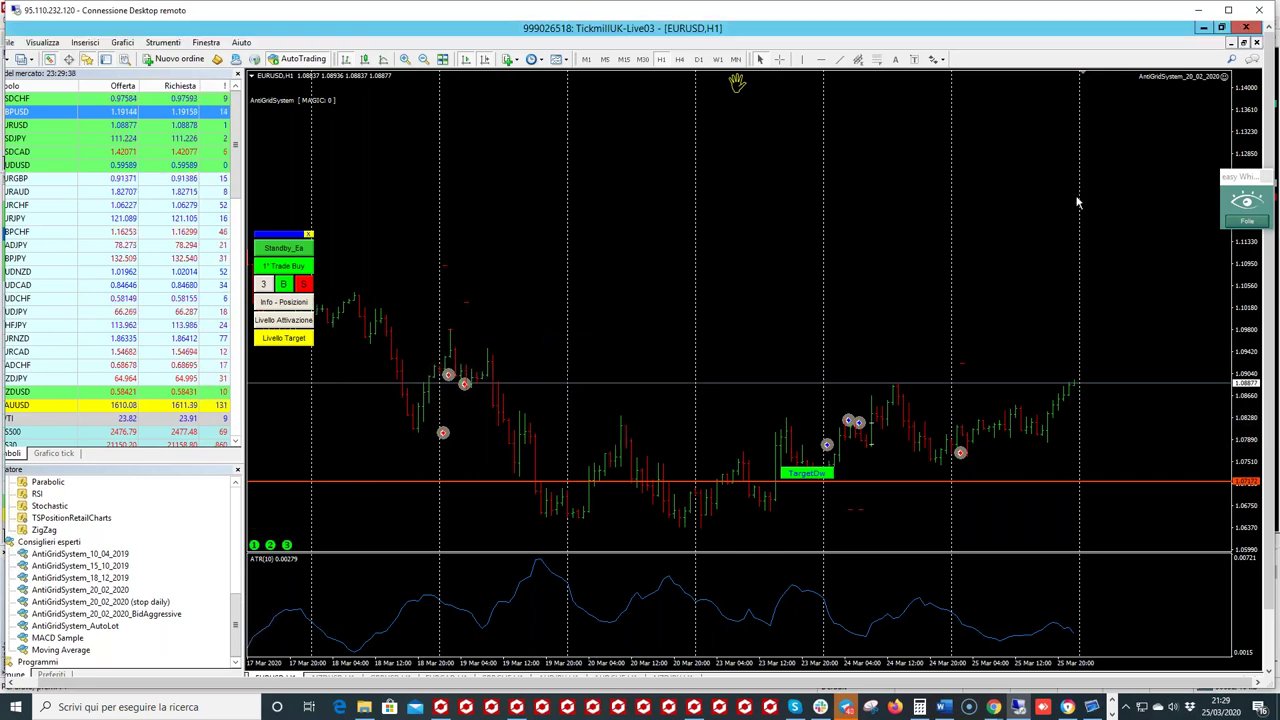
Step: Point a red arrow at the first green trade counter at the chart's lower edge and close the annotation
mouse_move(1236, 249)
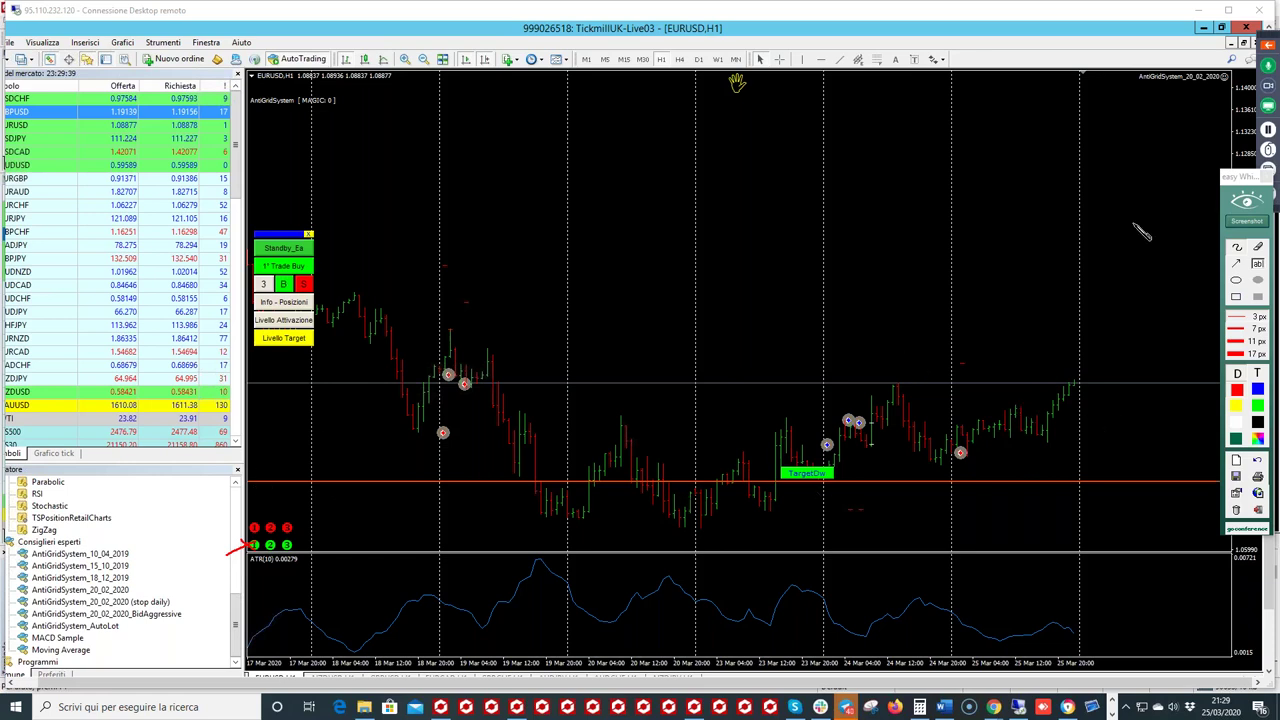
click(1237, 248)
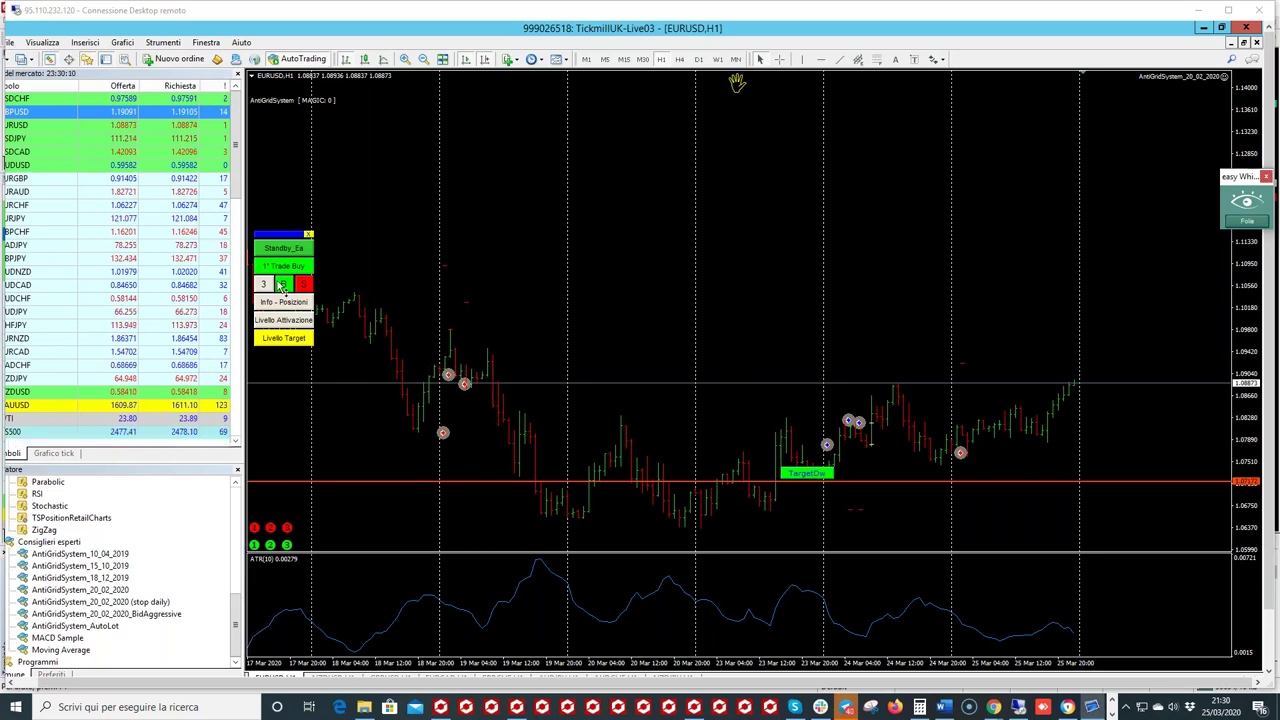
click(1252, 229)
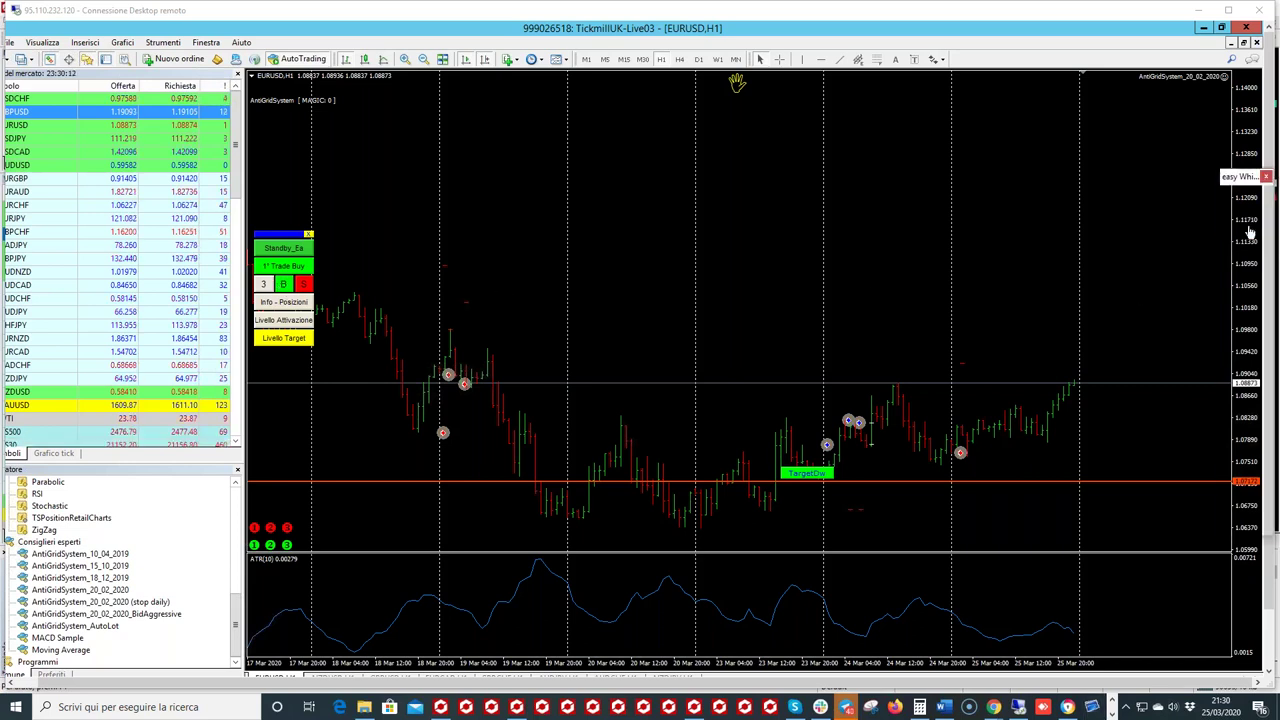
click(1252, 229)
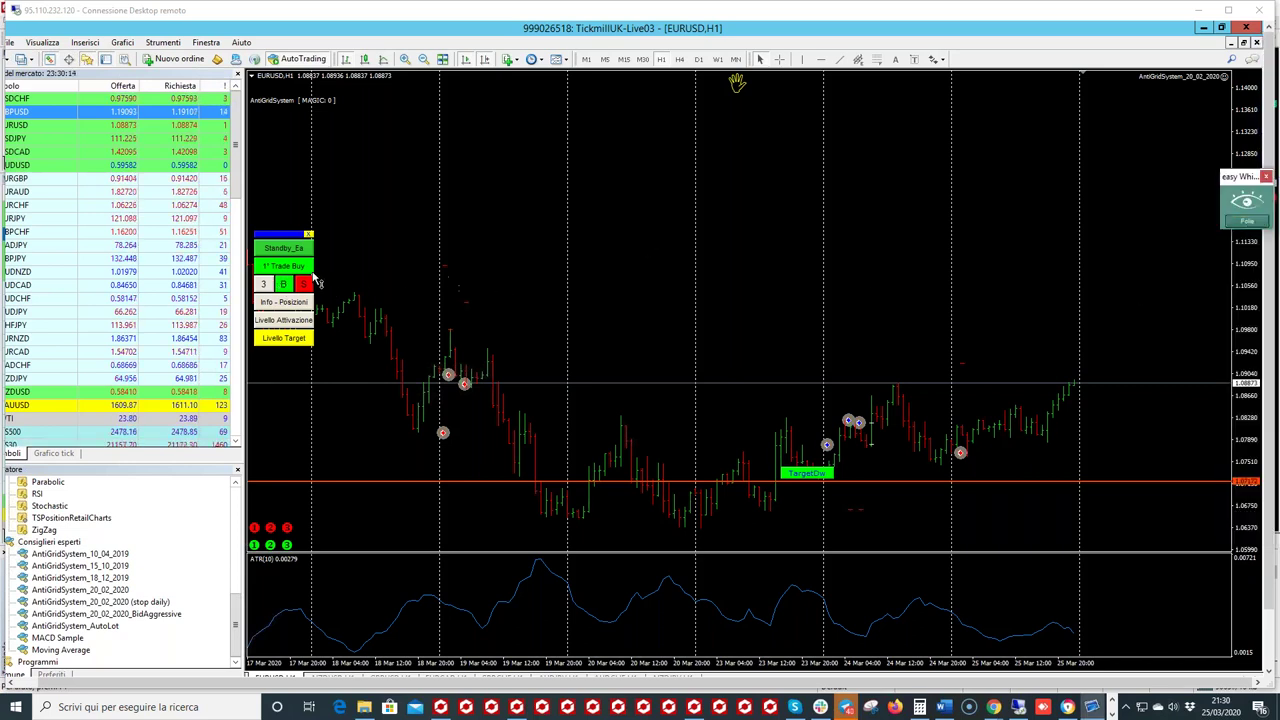
Step: Set the expert advisor's Direzione to Priorità Buy, declining both a LONG and a SHORT first entry
click(309, 272)
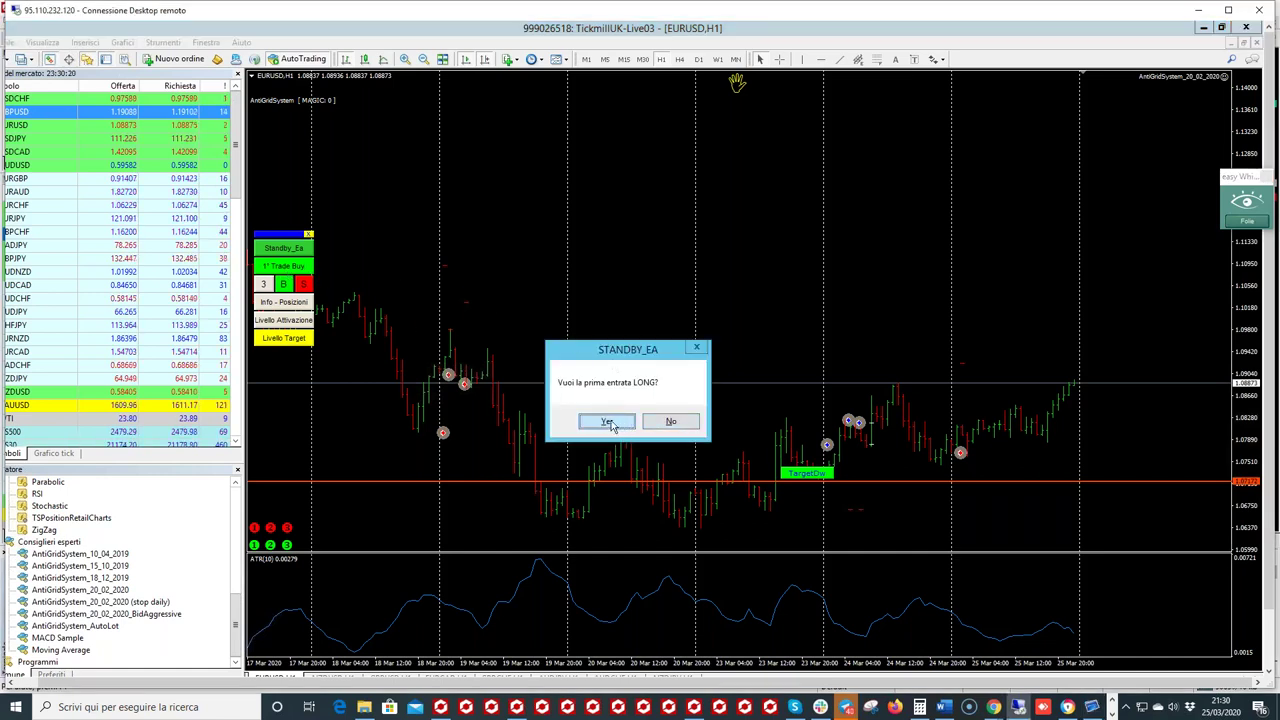
click(667, 423)
click(661, 425)
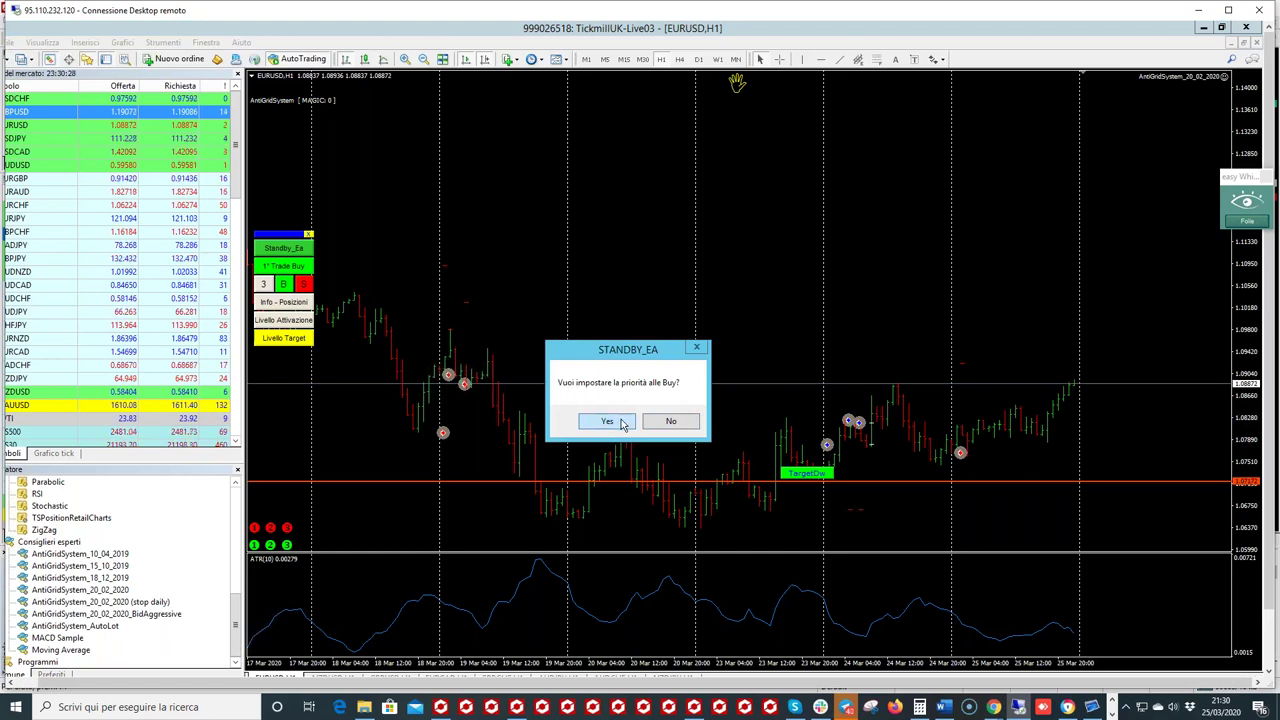
click(620, 422)
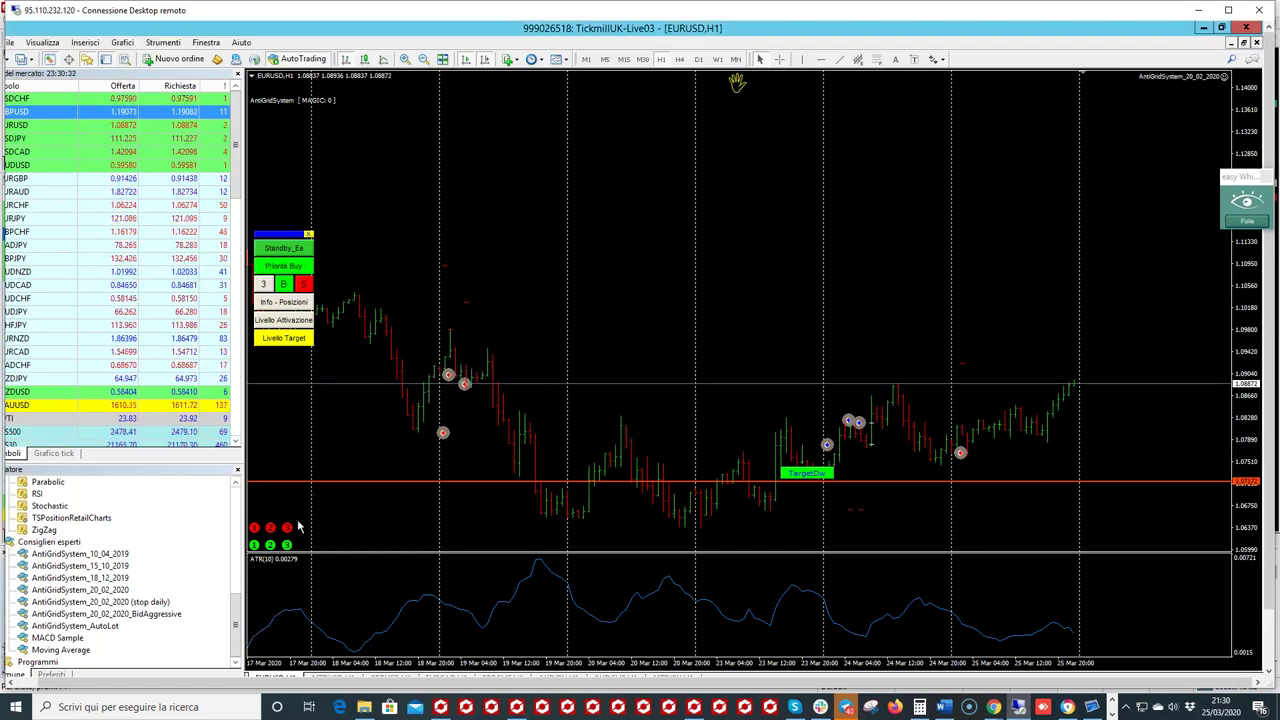
Step: Circle the green trade counters, cross out the first two red ones, mark the recent price moves after 24 March in red, and close the annotation
click(1232, 222)
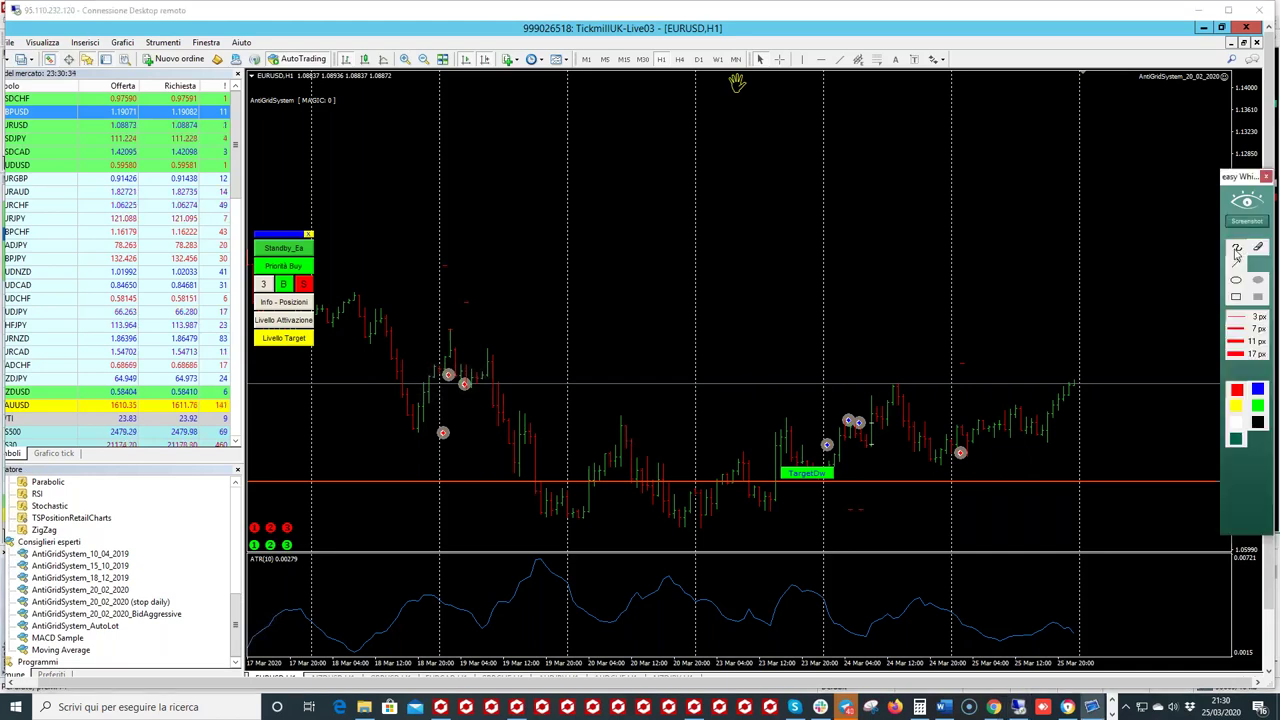
mouse_move(268, 545)
mouse_down()
mouse_move(248, 540)
mouse_move(262, 556)
mouse_up()
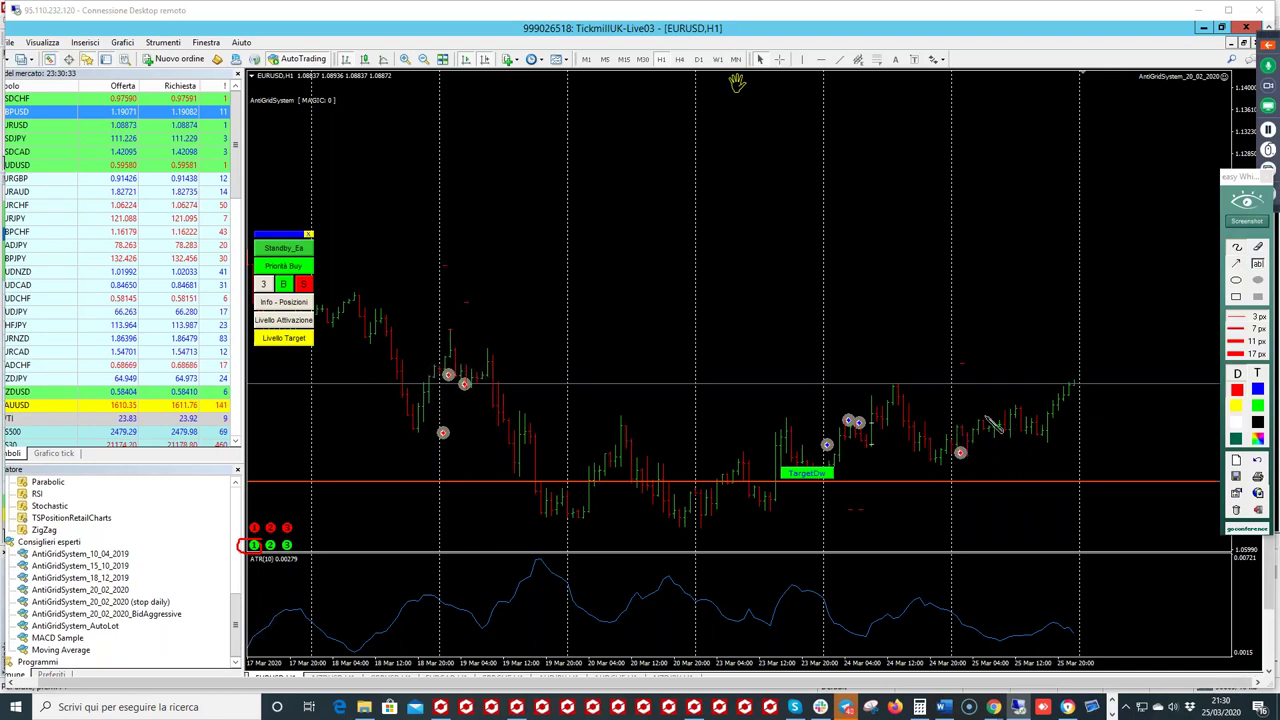
drag(926, 404, 956, 440)
mouse_move(262, 530)
mouse_down()
mouse_move(244, 522)
mouse_move(254, 546)
mouse_up()
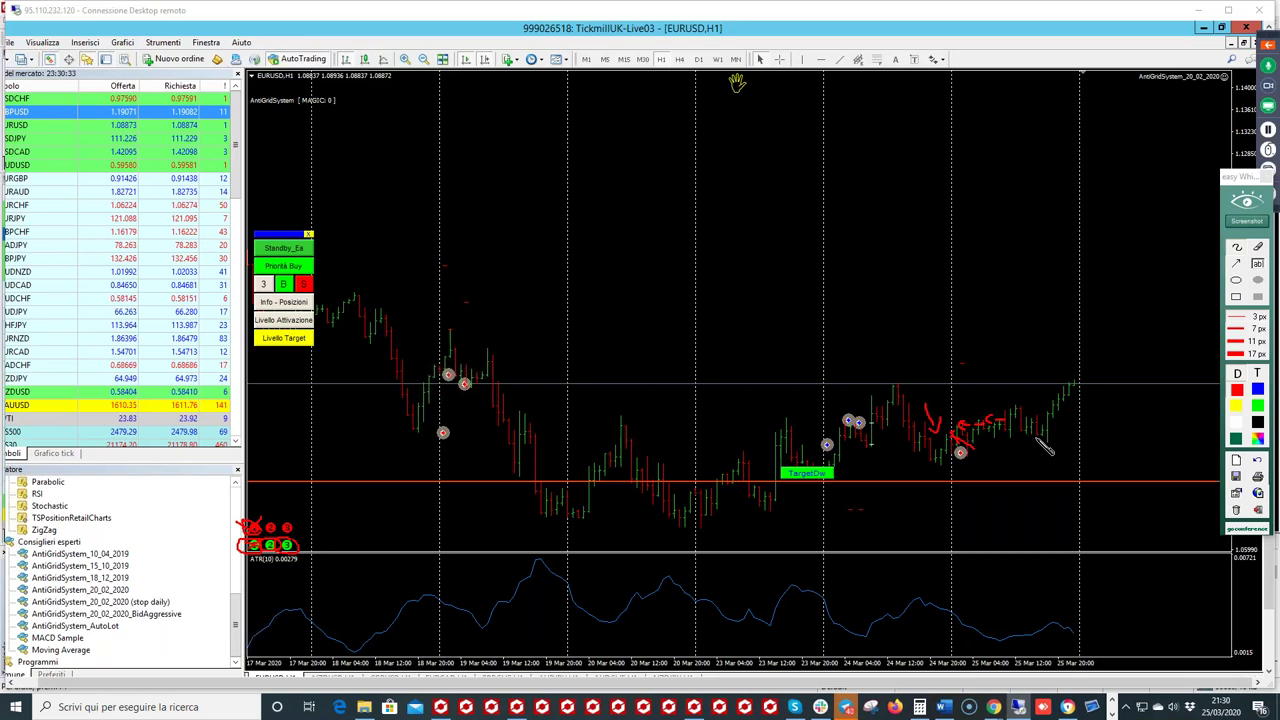
drag(1039, 438, 1062, 437)
mouse_move(302, 533)
mouse_down()
mouse_move(268, 532)
mouse_move(287, 540)
mouse_up()
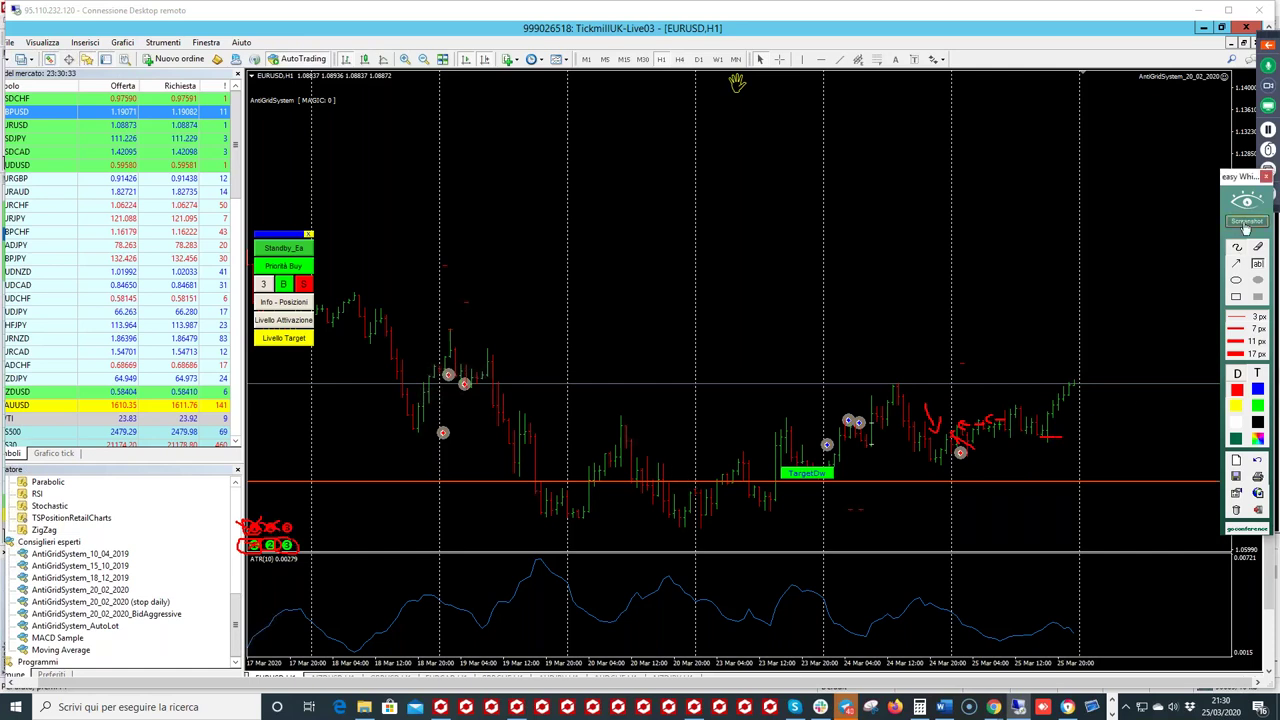
click(1246, 203)
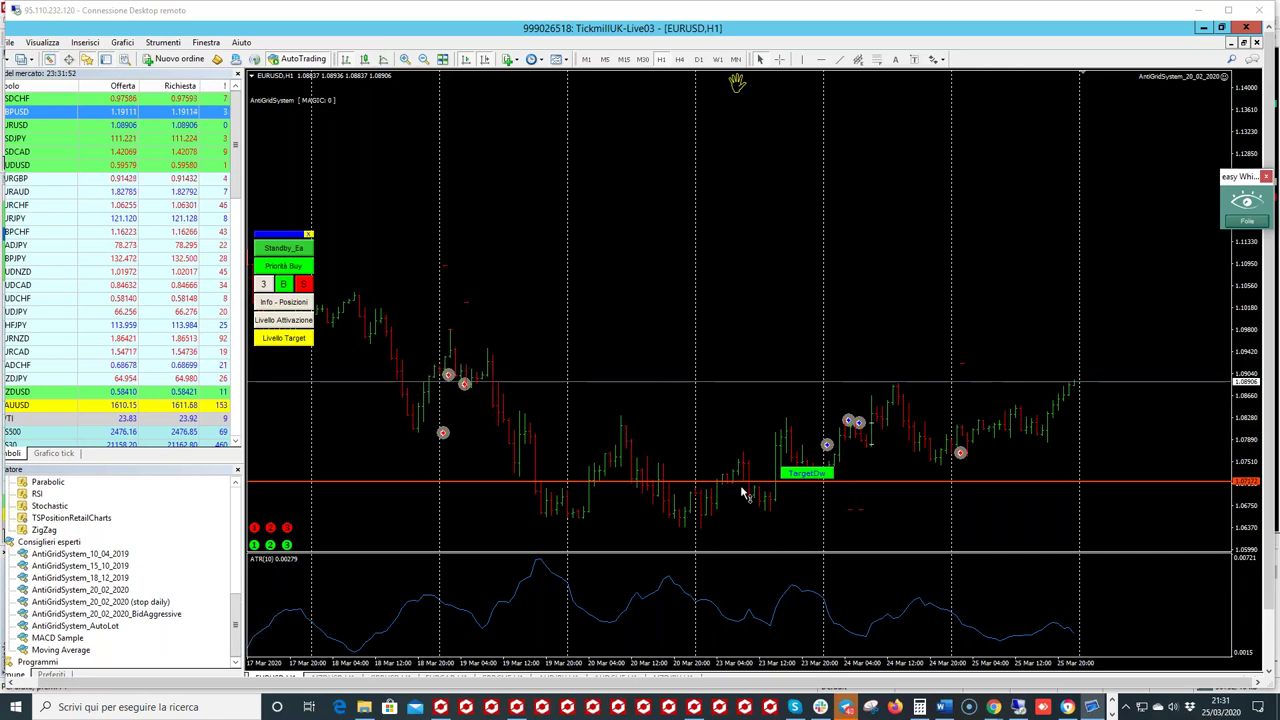
Step: Circle the 23 March swing around the orange level in red, mark its entries, and strike out the first red and green counters
click(1247, 223)
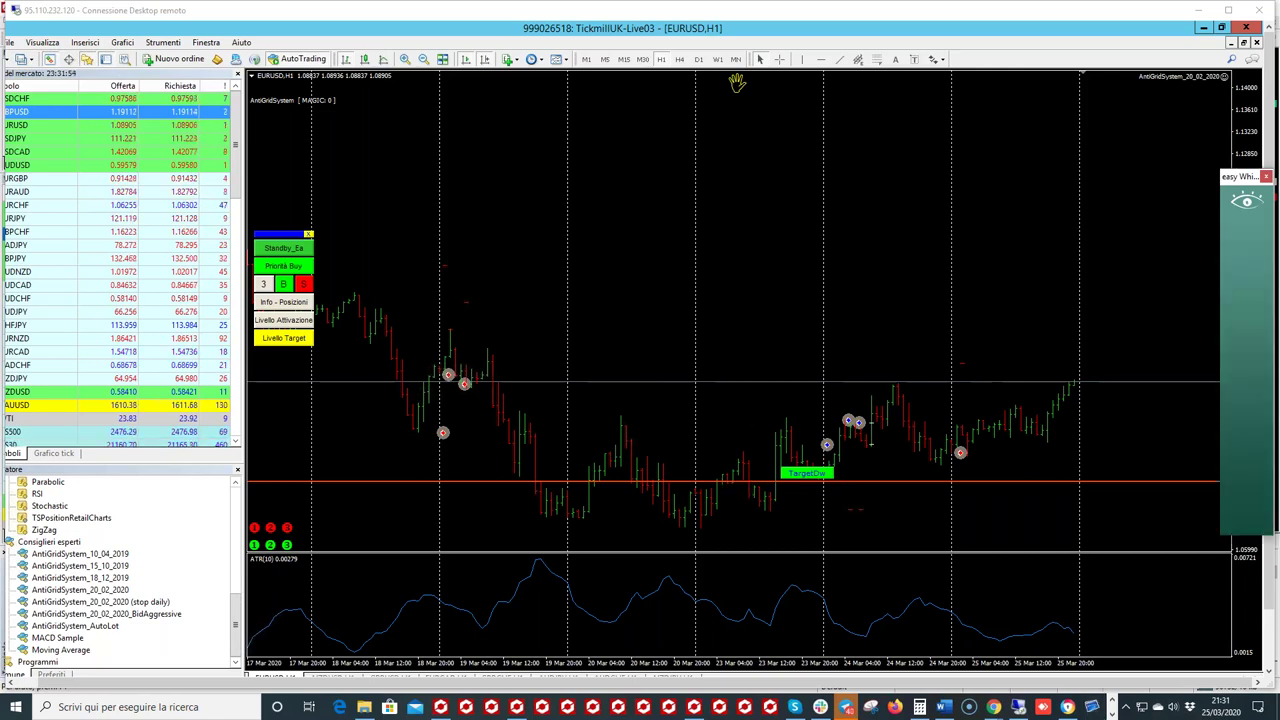
mouse_move(744, 441)
mouse_down()
mouse_move(701, 512)
mouse_move(798, 518)
mouse_move(740, 442)
mouse_move(716, 469)
mouse_up()
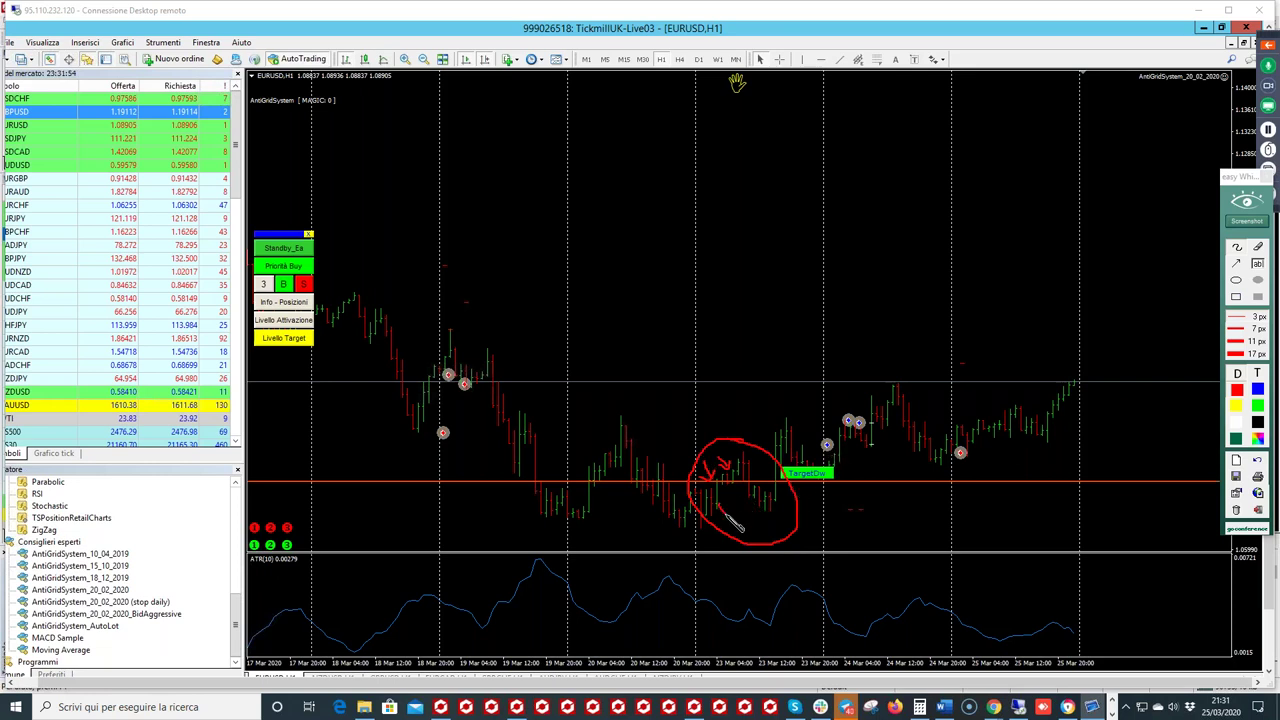
drag(721, 492, 730, 506)
drag(256, 545, 250, 546)
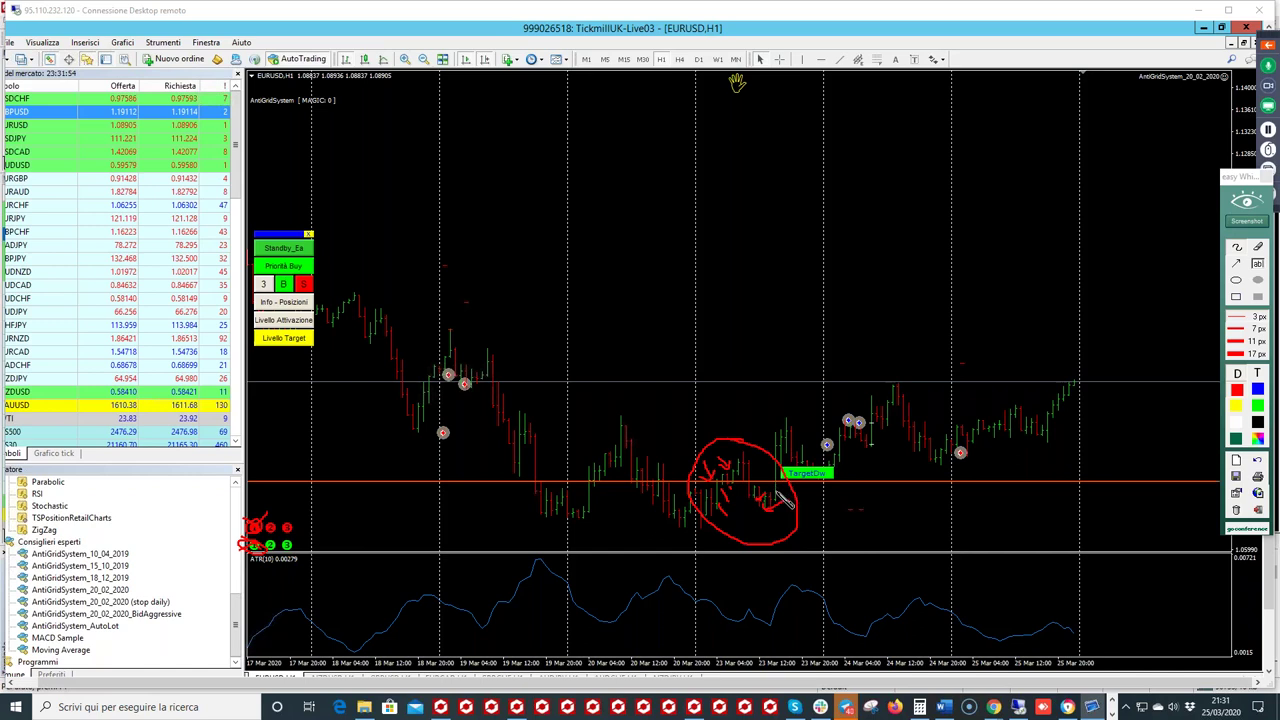
mouse_move(790, 505)
mouse_down()
mouse_move(772, 500)
mouse_move(794, 488)
mouse_up()
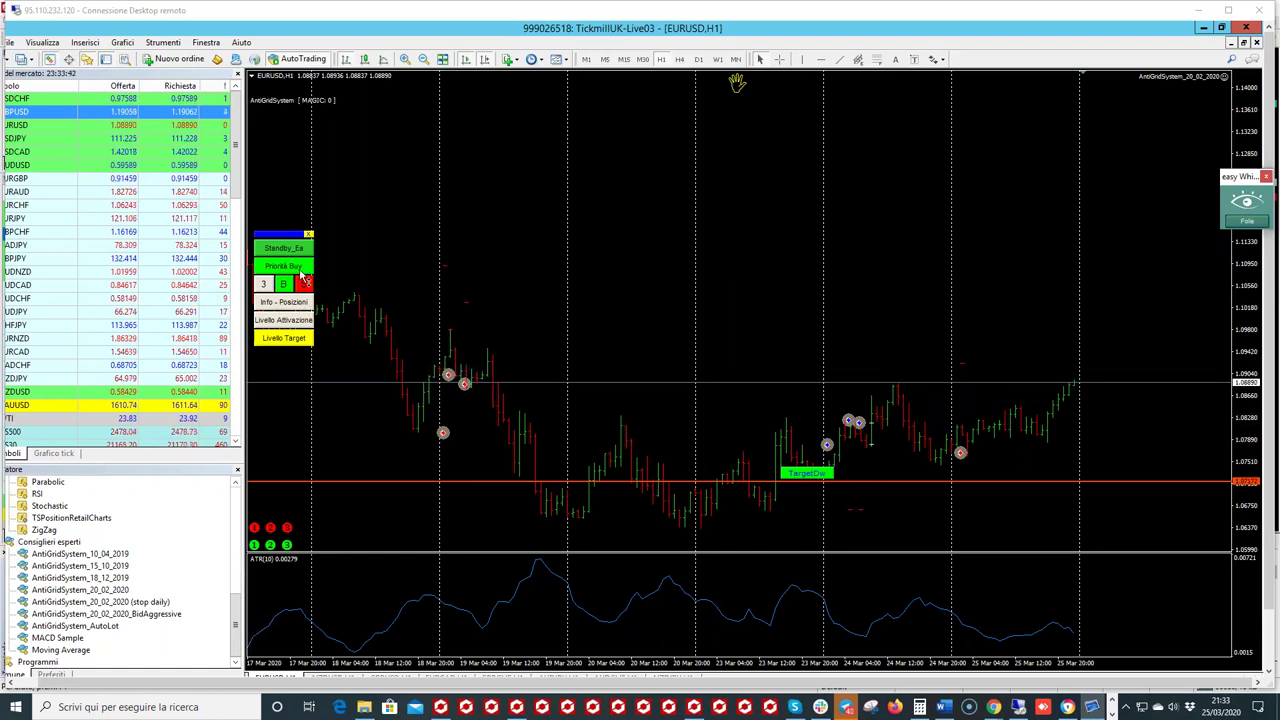
Step: Reset the expert advisor's Direzione to no preference by declining the LONG, SHORT and priority options
click(300, 267)
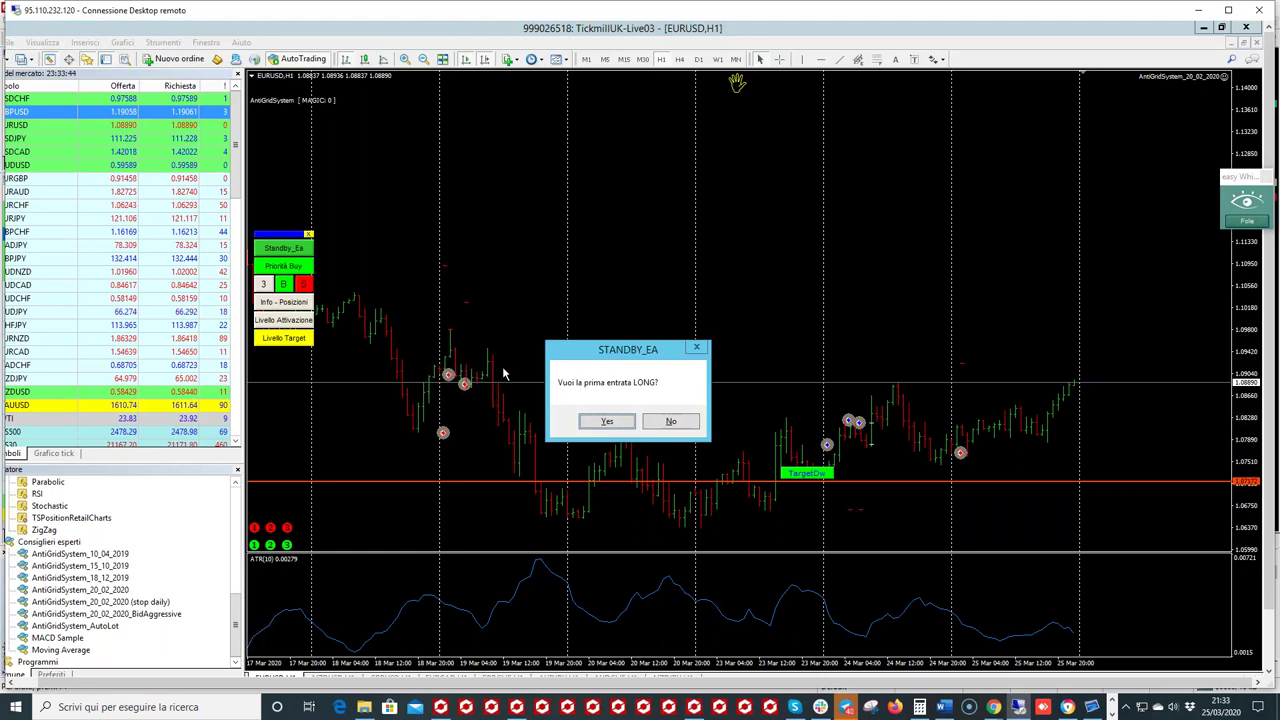
click(686, 428)
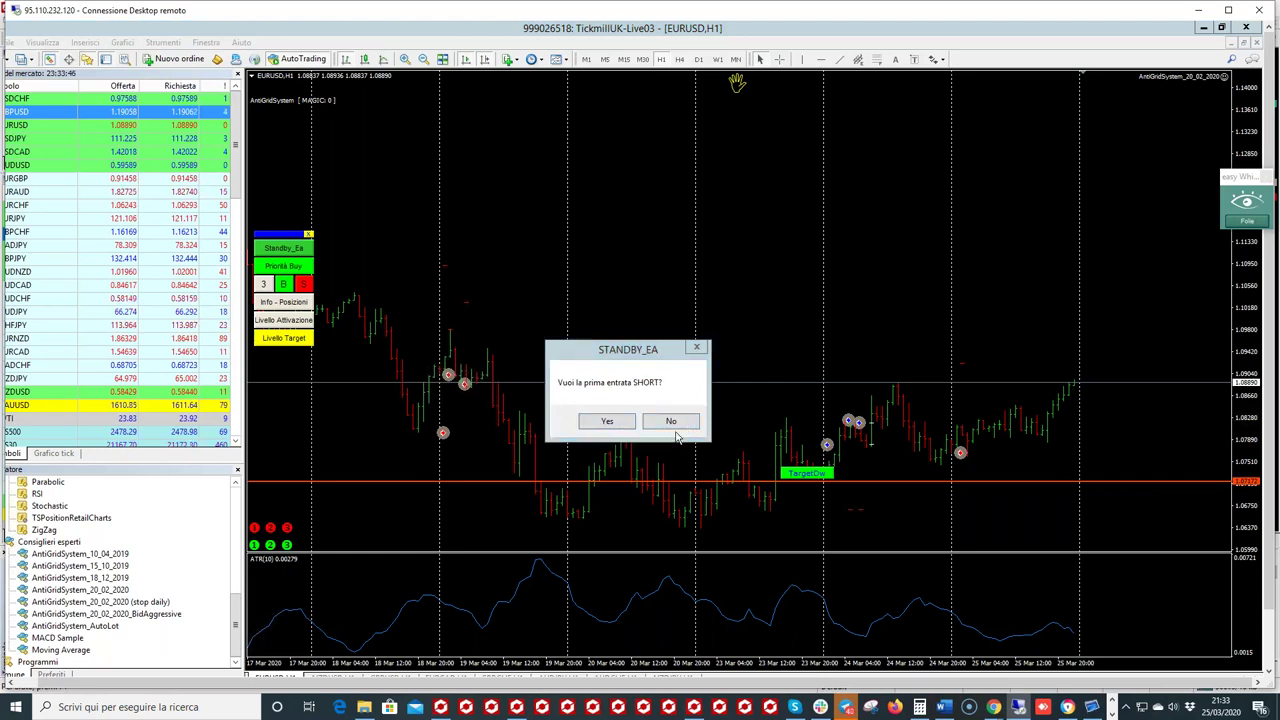
click(676, 428)
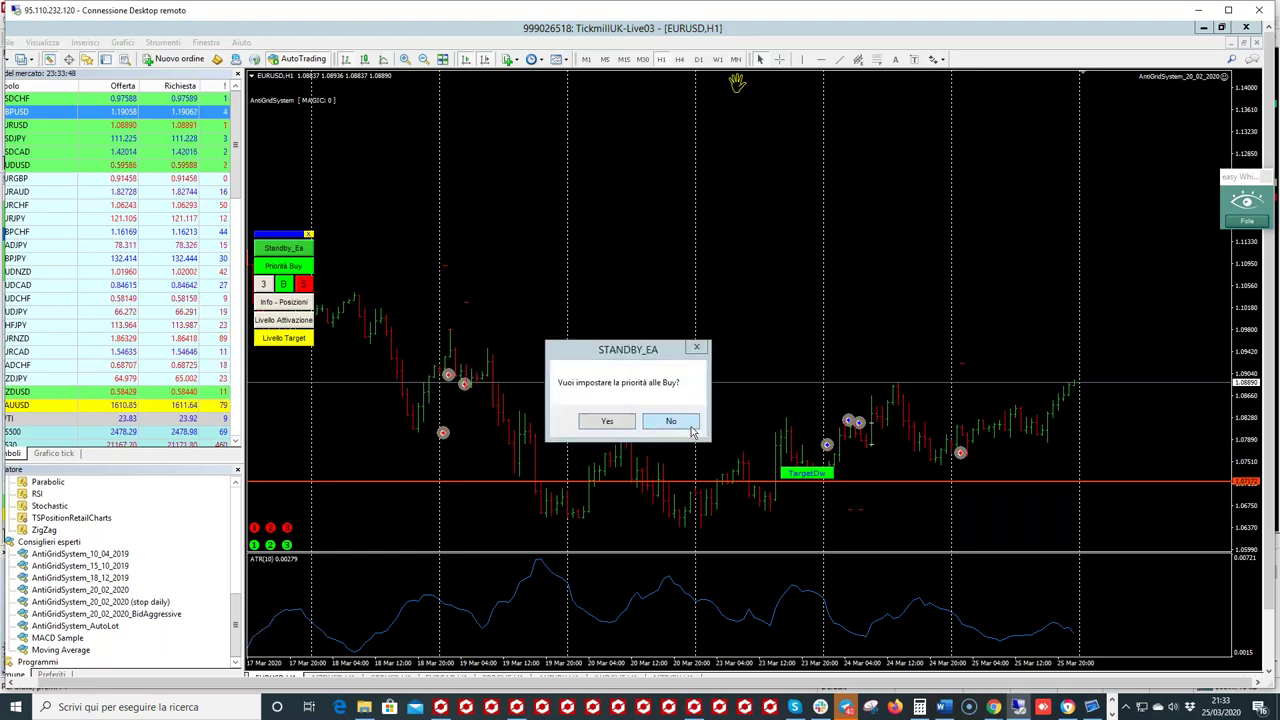
click(688, 430)
click(679, 426)
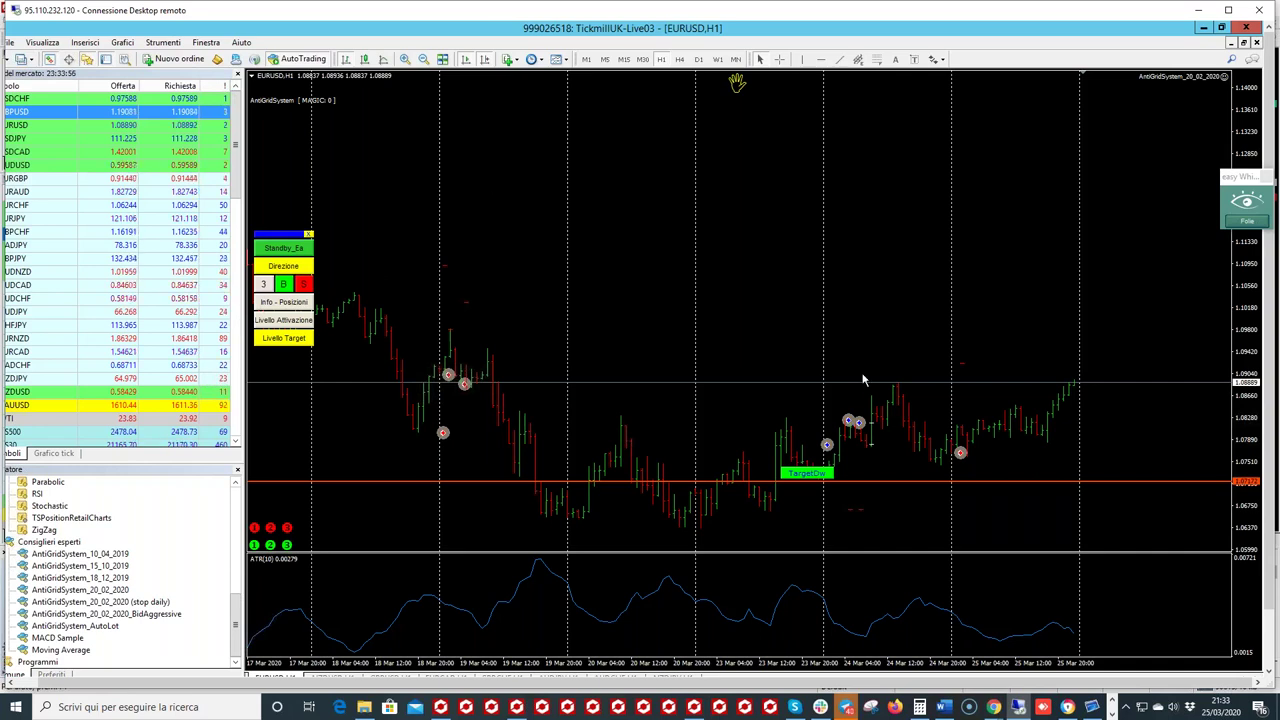
Step: Reload the expert advisor through its input settings, declining its reactivation from standby, and dismiss the trading-hours alert
key(F7)
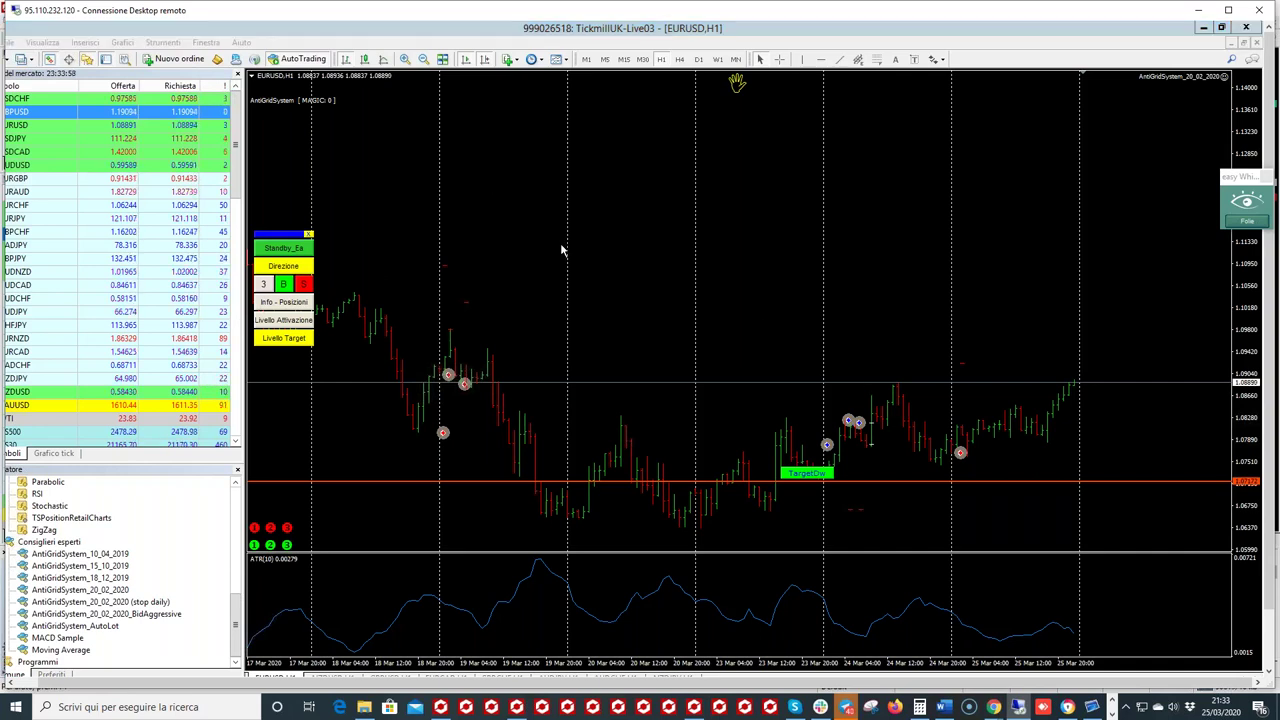
click(594, 568)
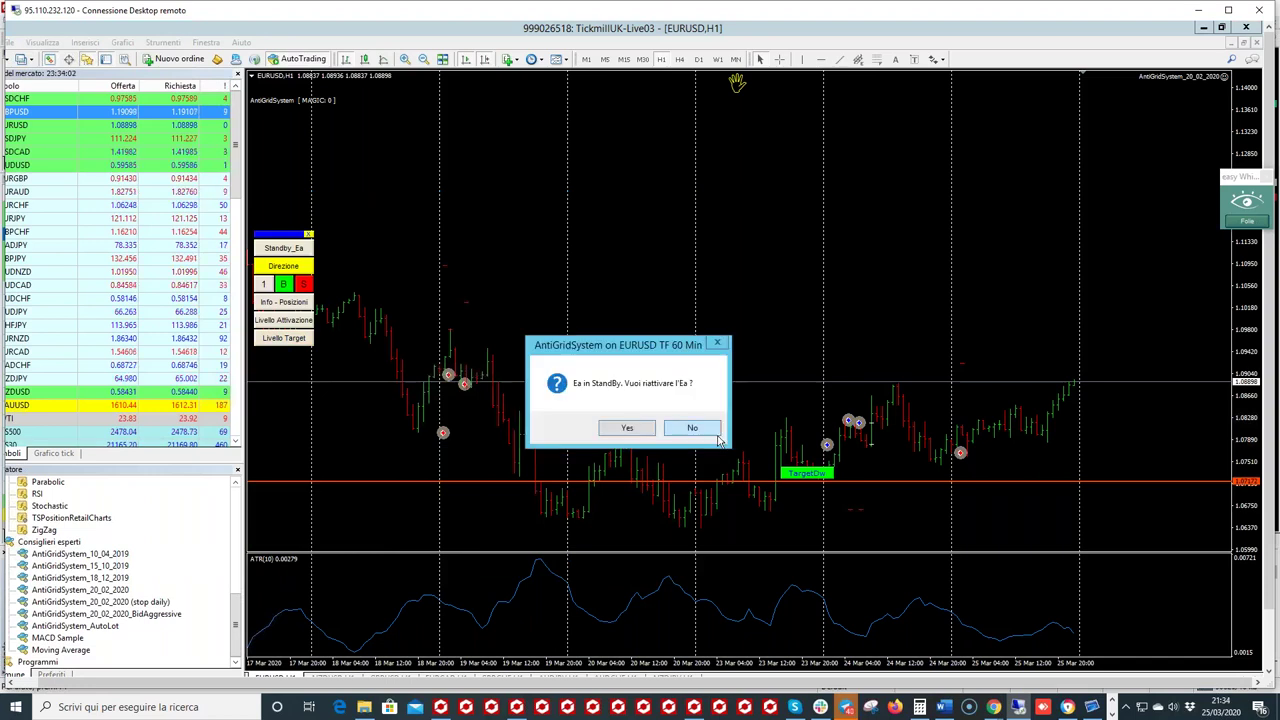
click(692, 428)
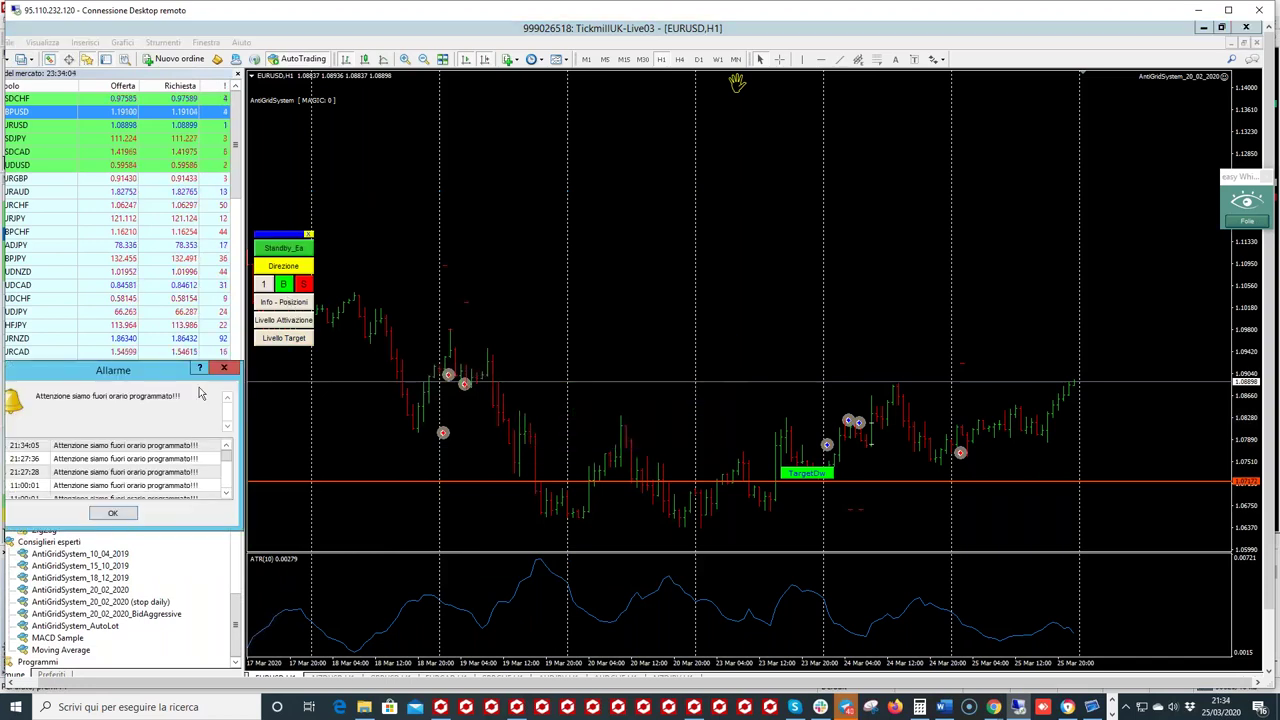
click(123, 518)
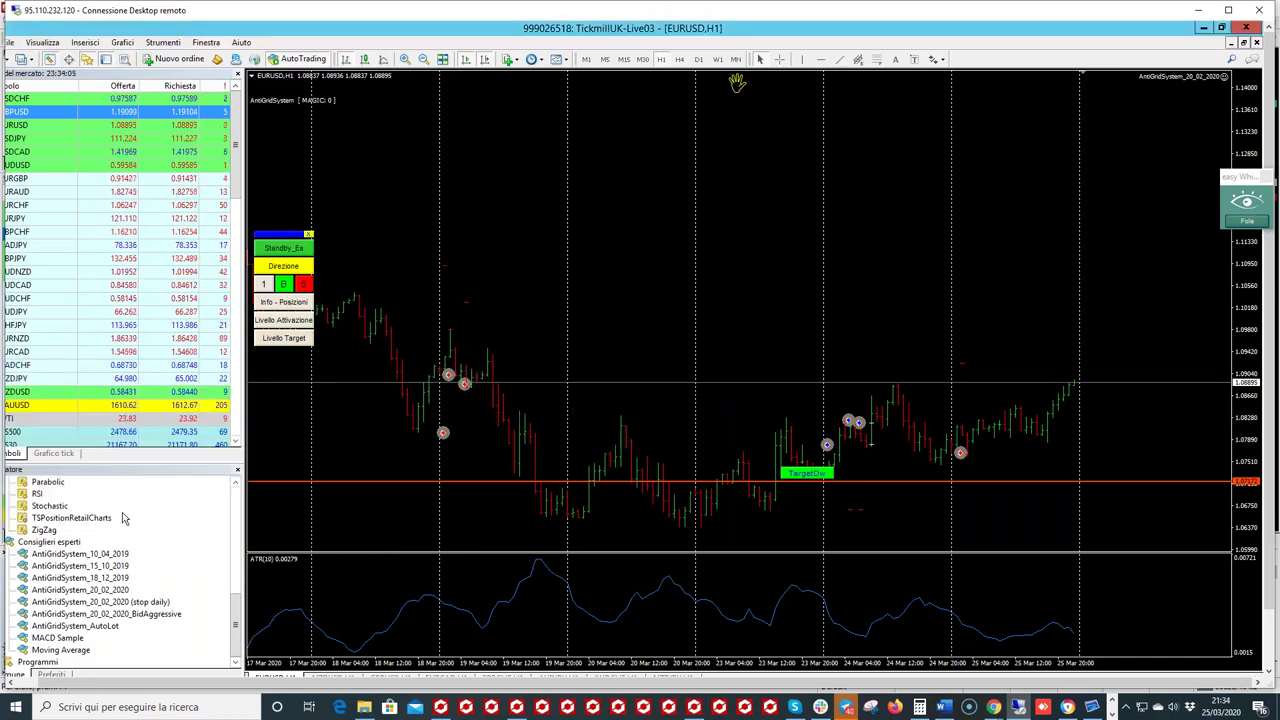
Step: Show the Info Posizioni window, circle its B, S, Chiudi Tutto and profit-target fields in red, and close the annotation and window
click(291, 304)
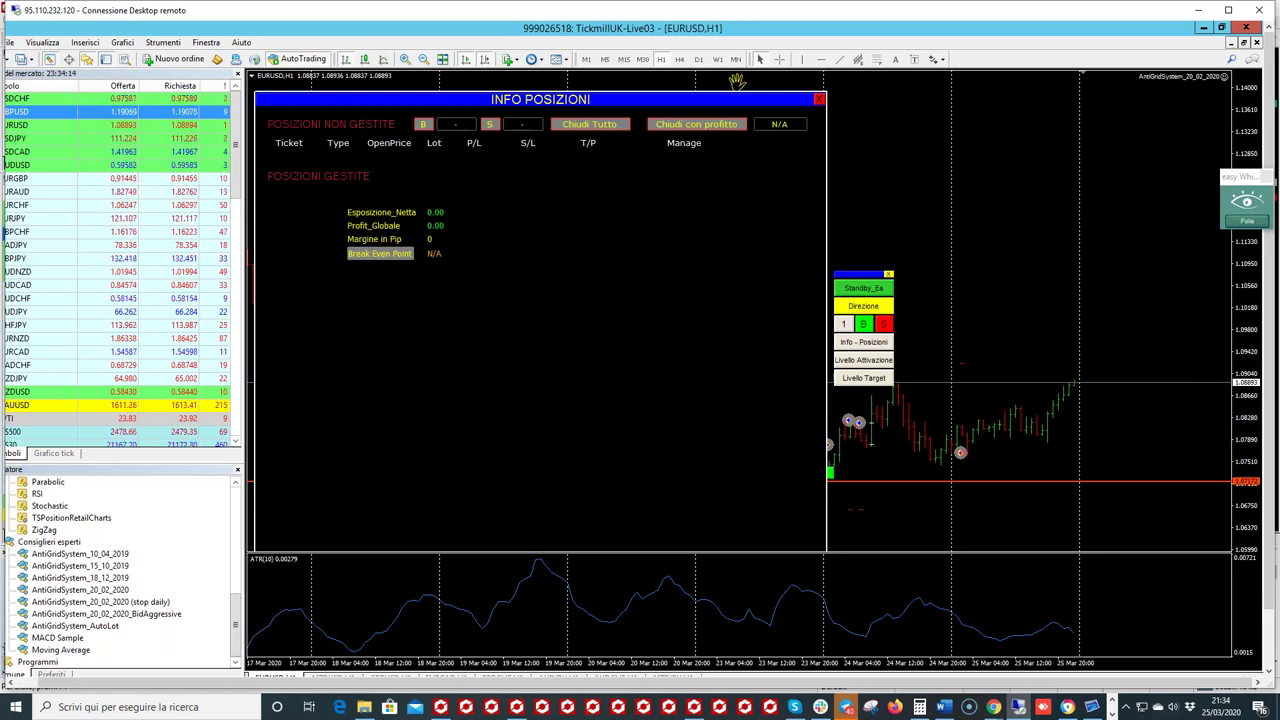
click(1245, 224)
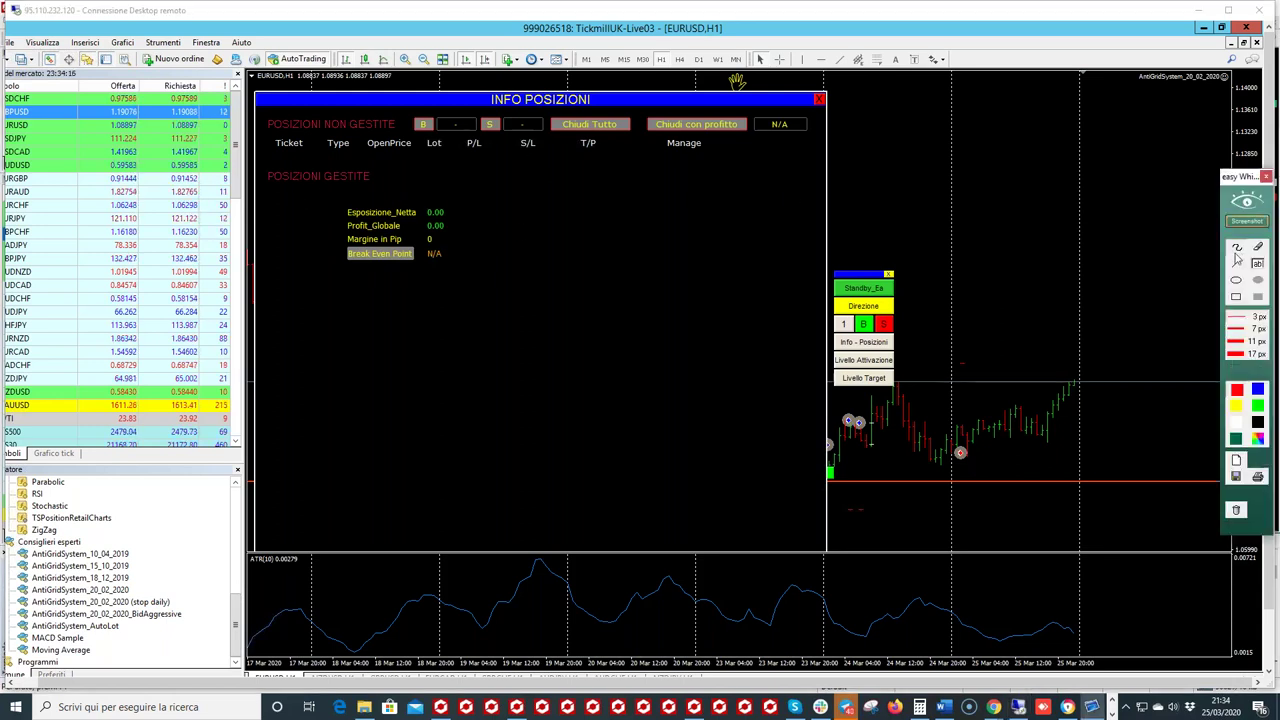
mouse_move(466, 108)
mouse_down()
mouse_move(428, 112)
mouse_move(448, 158)
mouse_move(462, 107)
mouse_up()
mouse_move(543, 115)
mouse_down()
mouse_move(476, 126)
mouse_move(513, 155)
mouse_move(548, 130)
mouse_move(578, 143)
mouse_move(618, 120)
mouse_up()
mouse_move(785, 111)
mouse_down()
mouse_move(756, 132)
mouse_move(812, 145)
mouse_move(795, 113)
mouse_up()
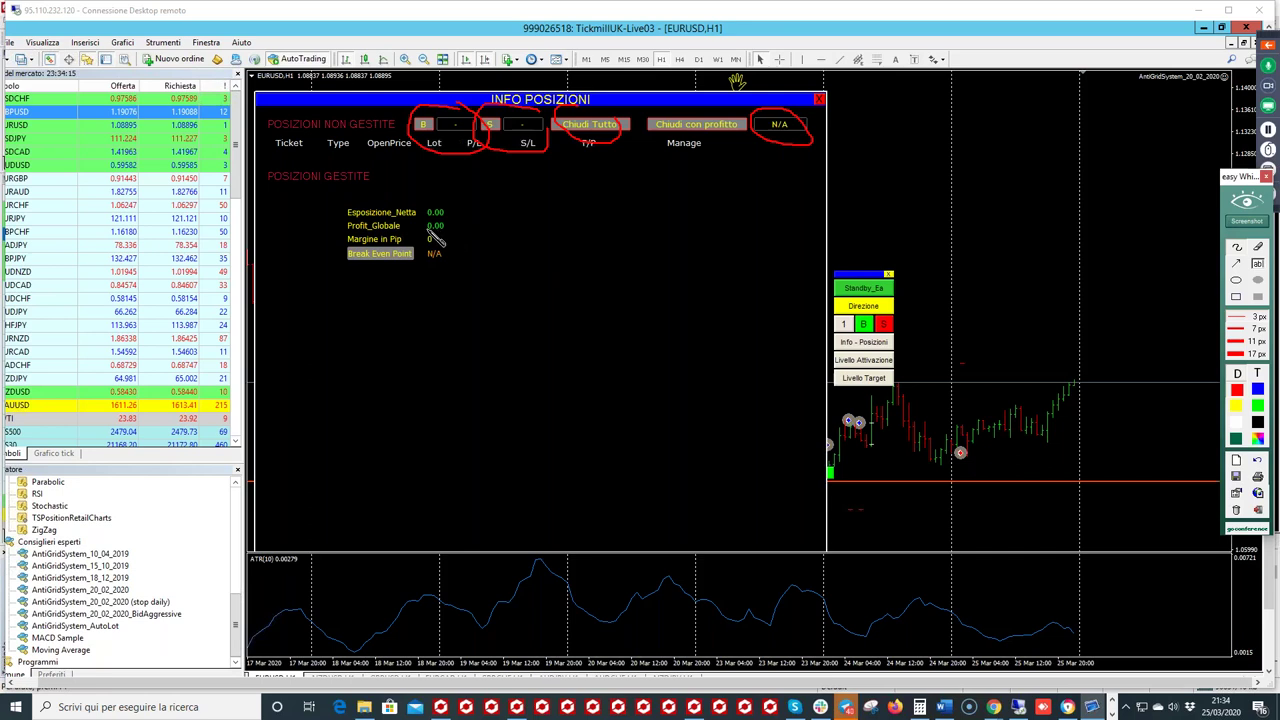
click(1238, 249)
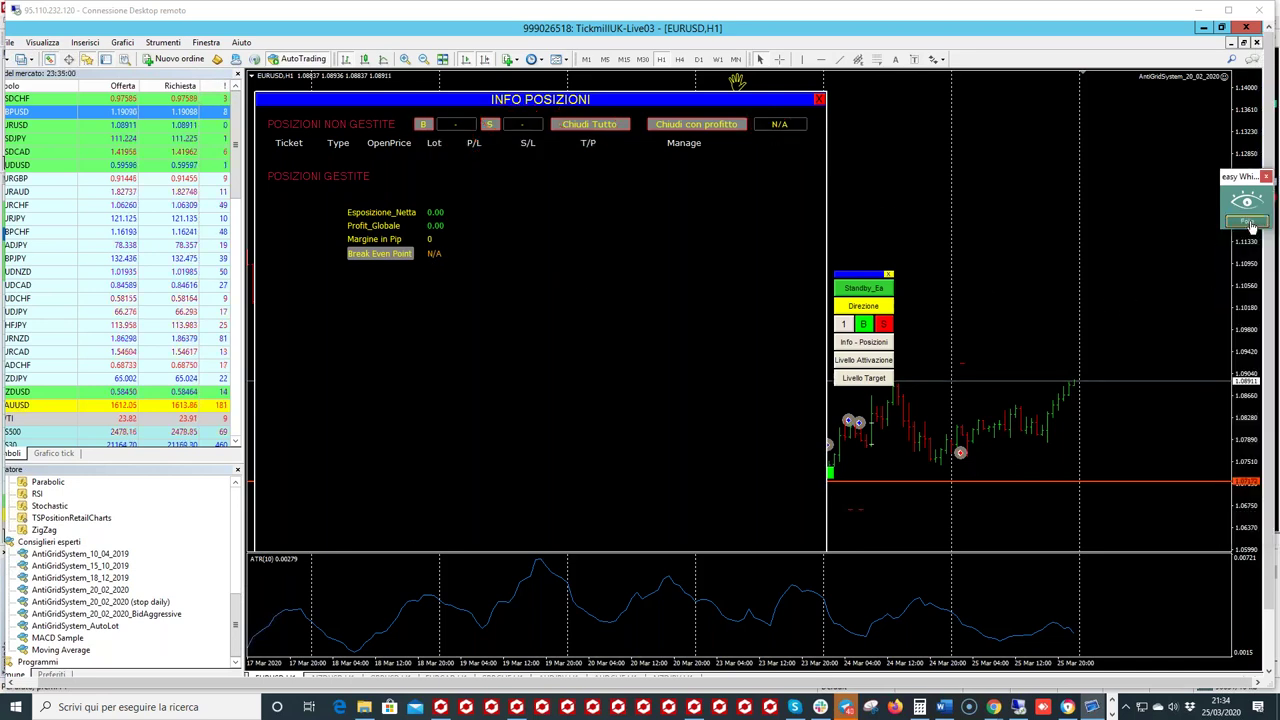
click(820, 100)
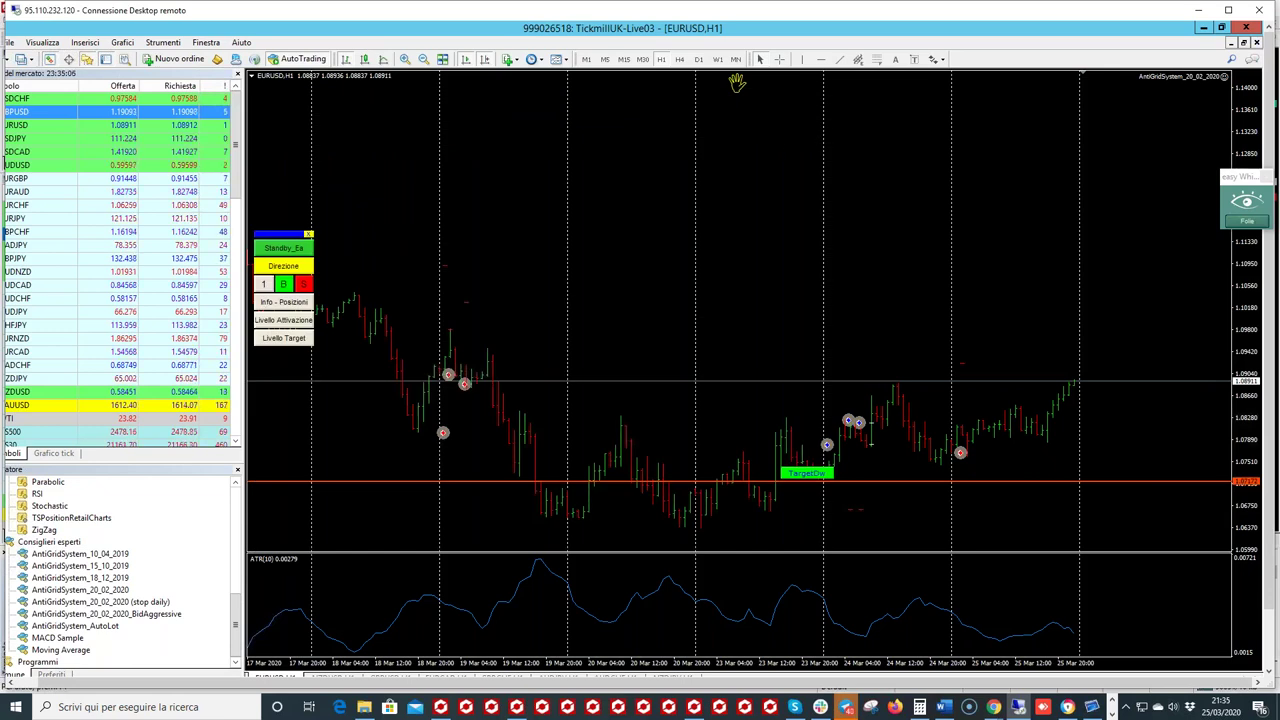
Step: Create an upper activation level (Livello di Attivazione Superiore) on the chart and decline the lower one
click(286, 321)
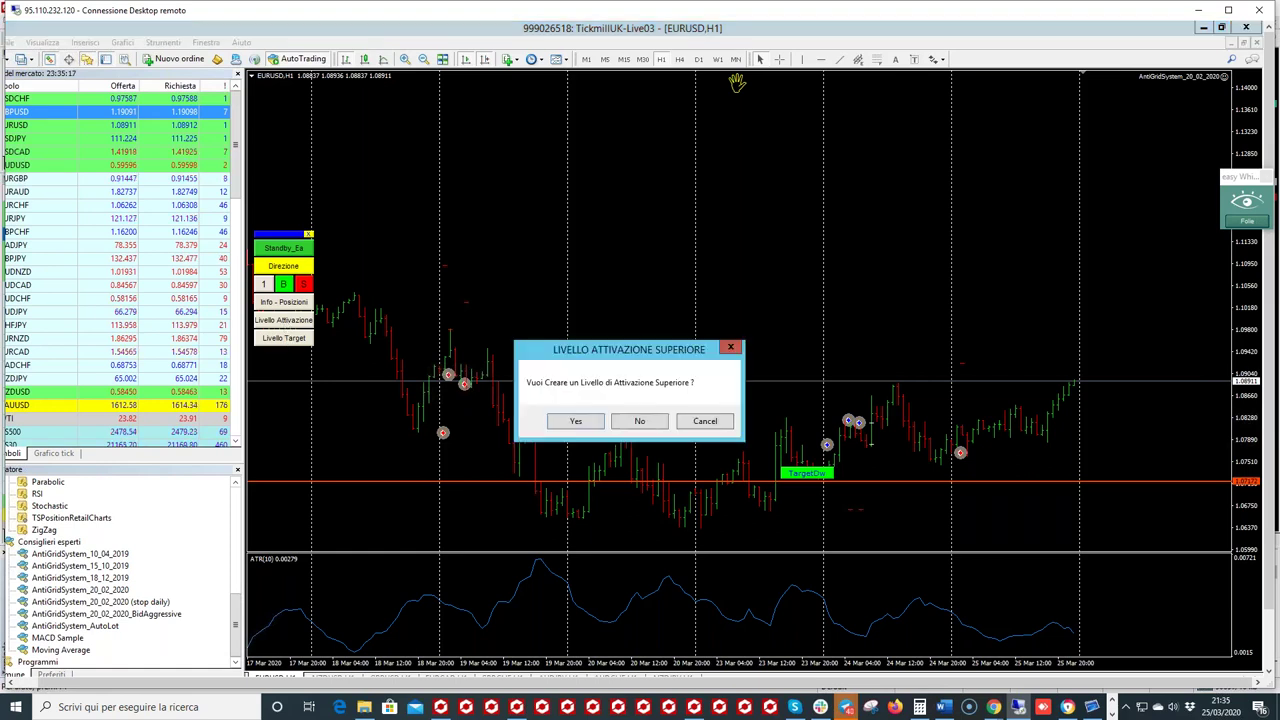
click(575, 421)
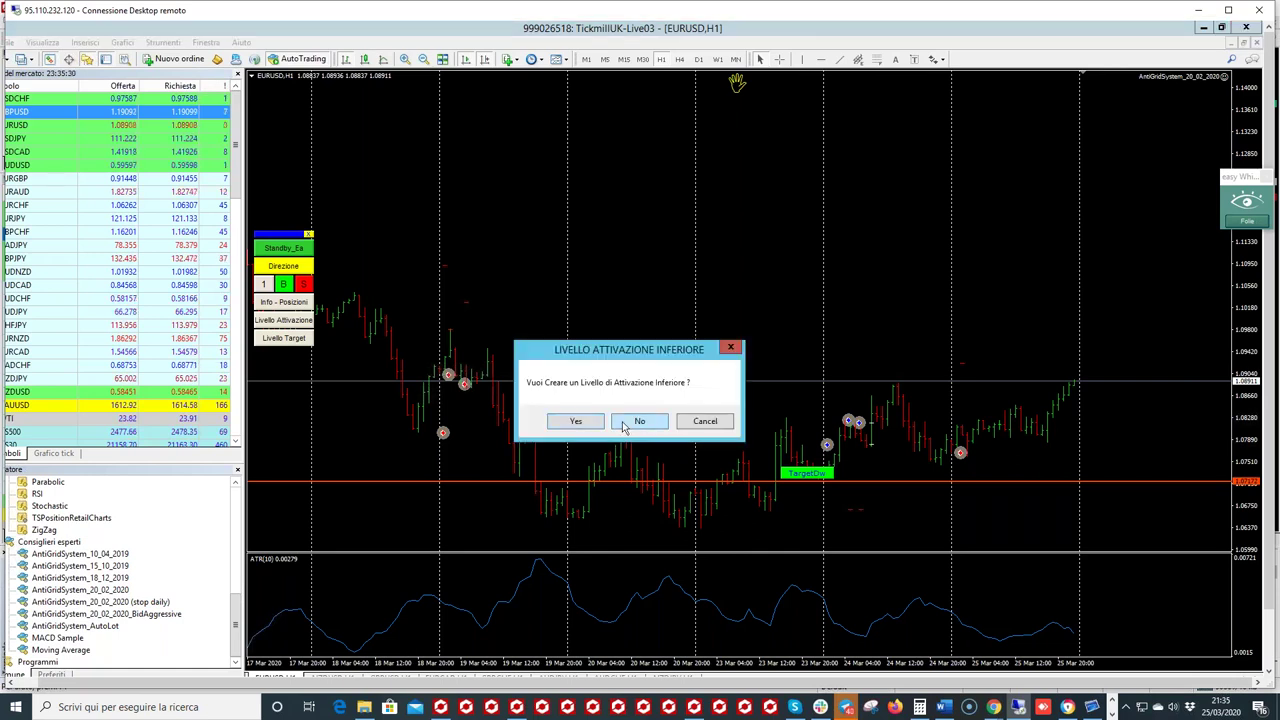
click(623, 421)
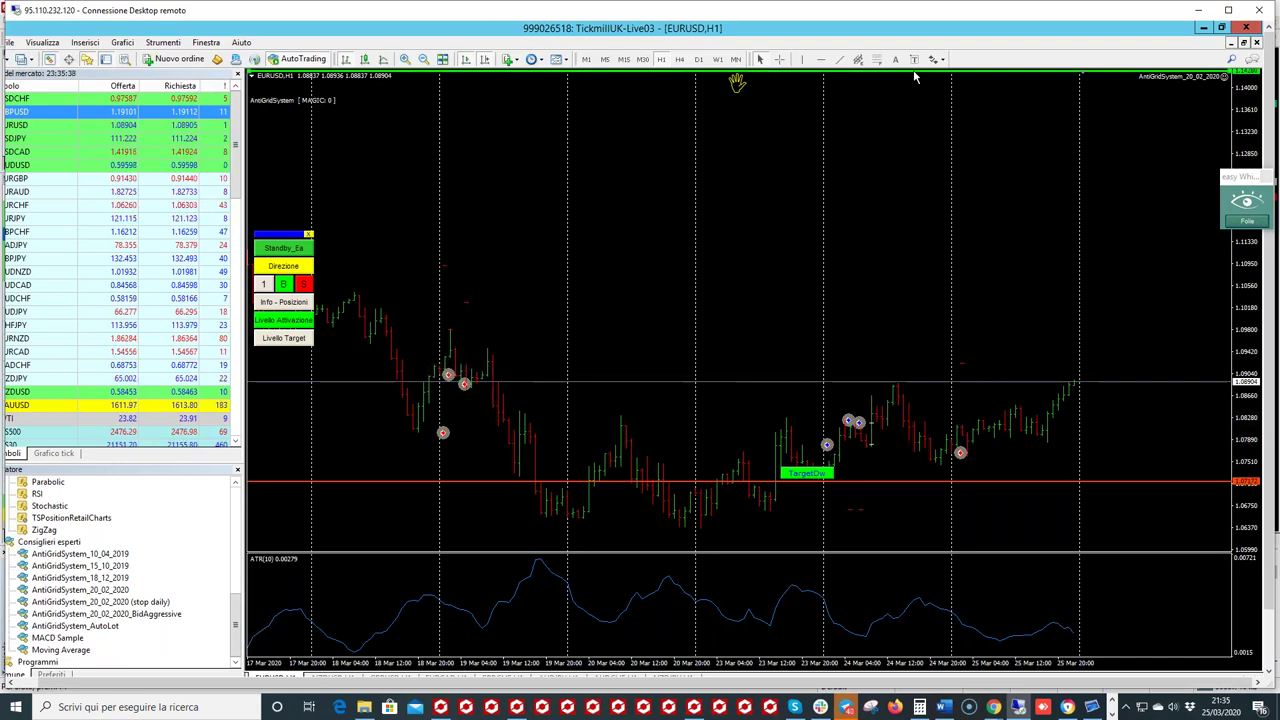
Step: Move the upper activation level down to the 19 March swing high, circle the recent candles and mark that high with a red arrow
drag(915, 85, 940, 354)
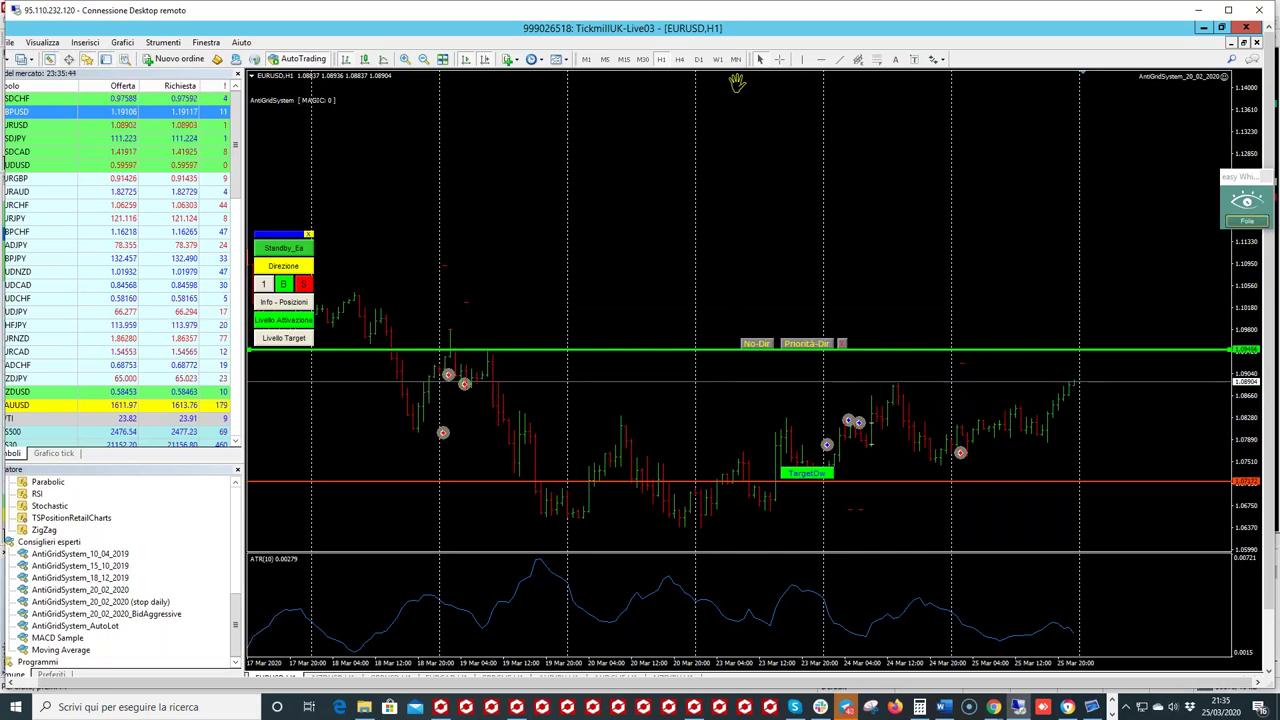
click(1247, 221)
mouse_move(1025, 394)
mouse_down()
mouse_move(915, 462)
mouse_move(1040, 396)
mouse_up()
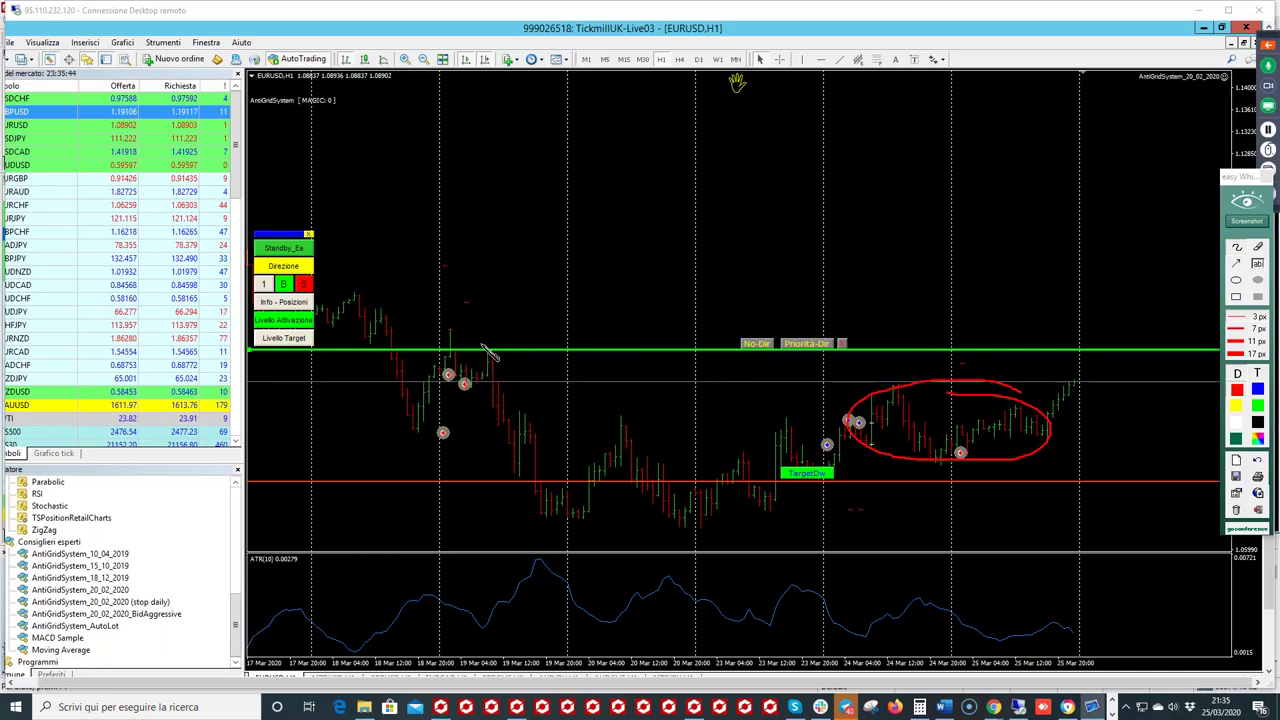
mouse_move(568, 303)
mouse_down()
mouse_move(498, 346)
mouse_move(512, 353)
mouse_up()
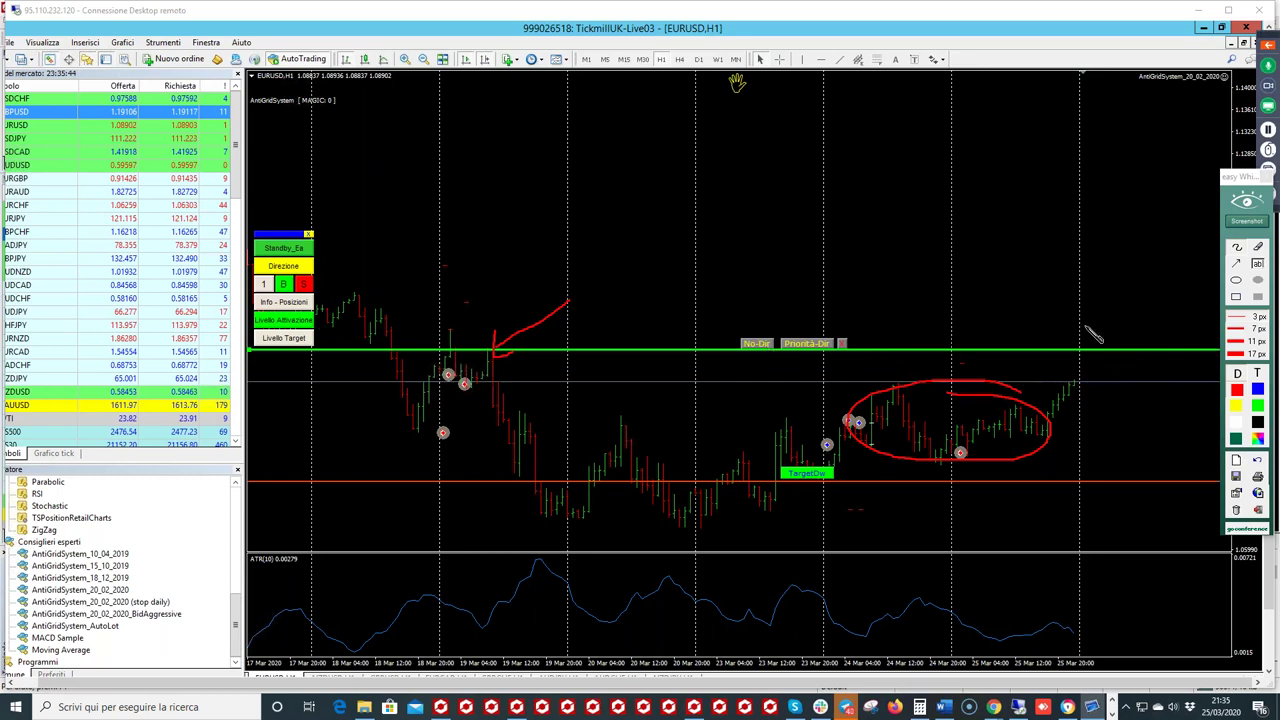
click(1246, 200)
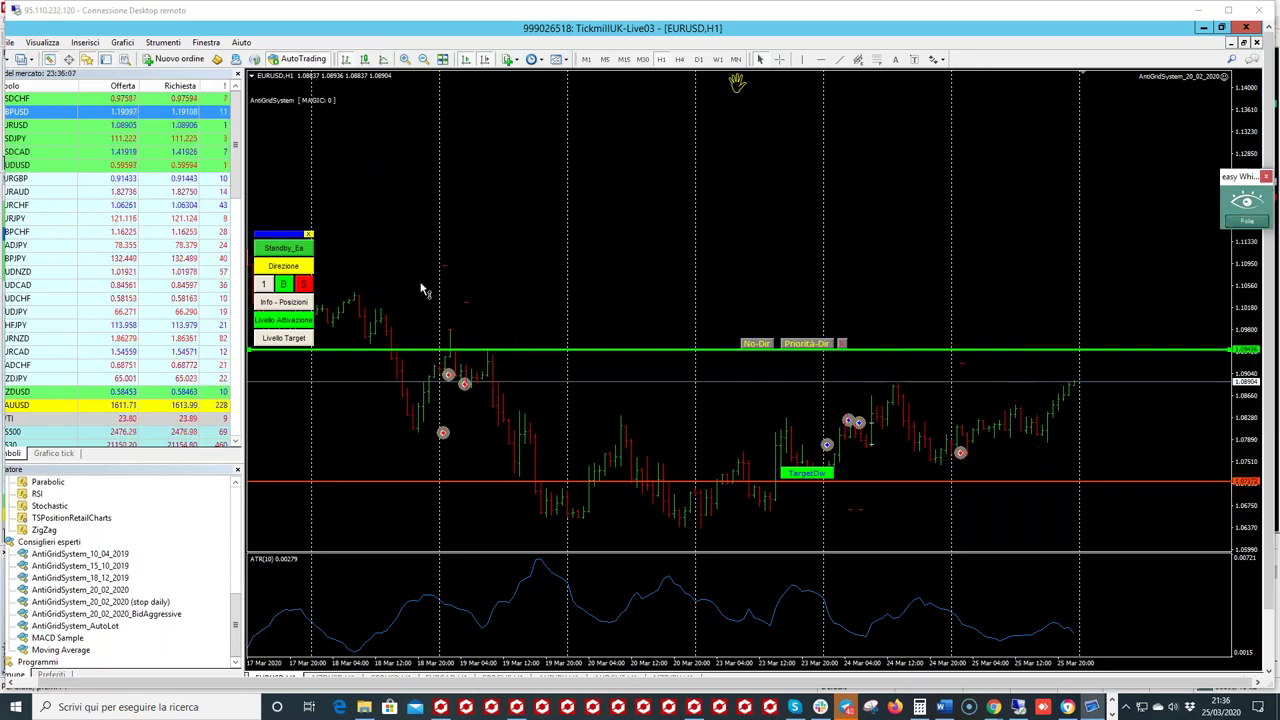
Step: Queue one BUY trade for the activation level, and sketch red circles around the recent candles and the level crossing
click(283, 285)
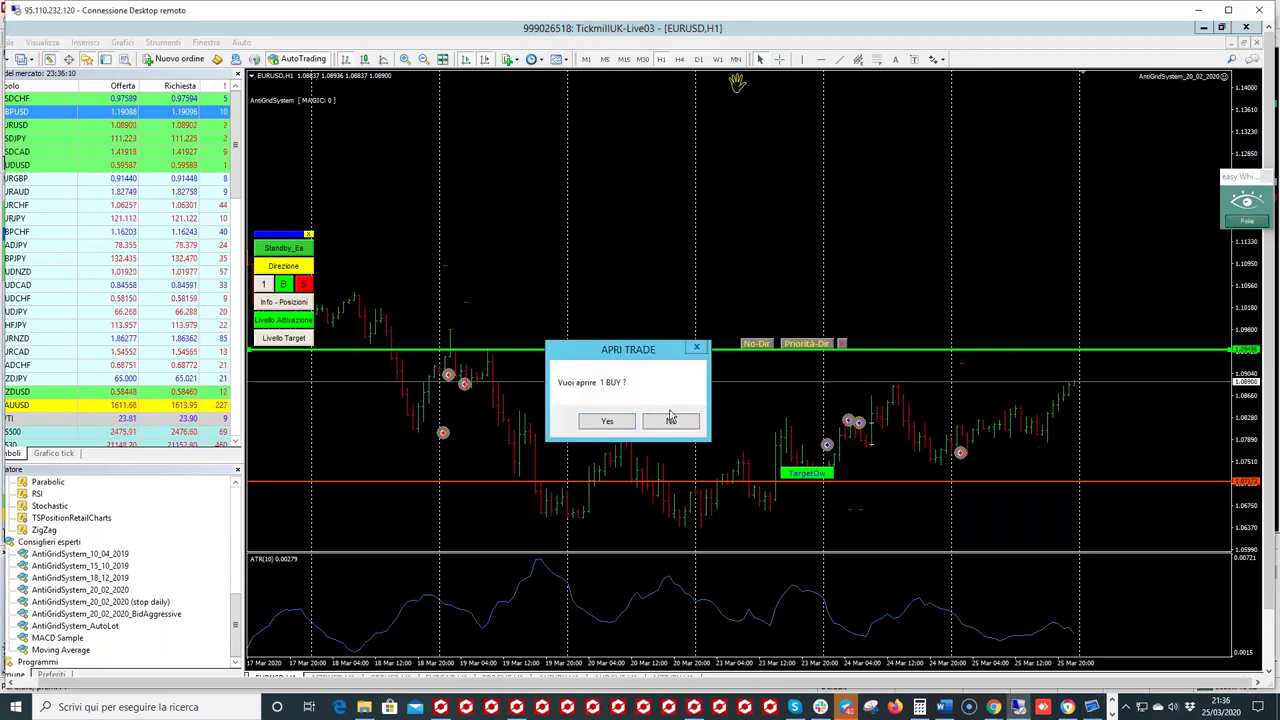
click(662, 421)
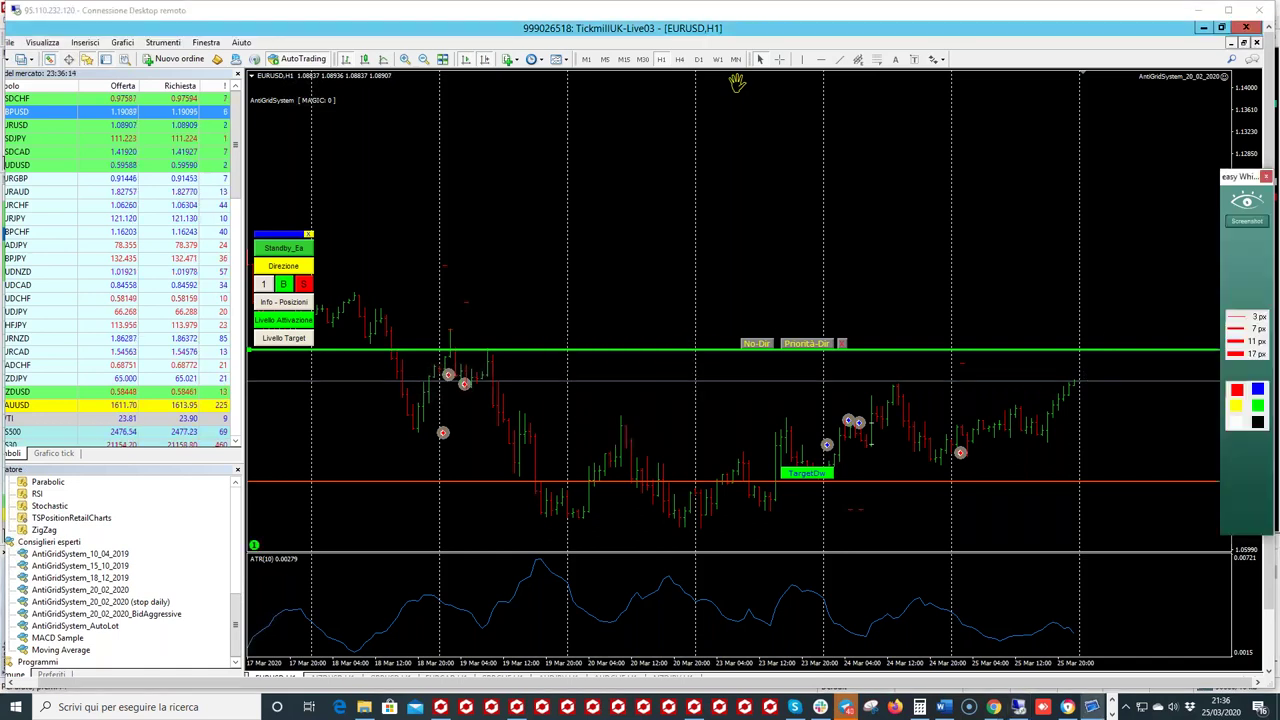
mouse_move(1005, 394)
mouse_down()
mouse_move(1090, 395)
mouse_move(1045, 380)
mouse_up()
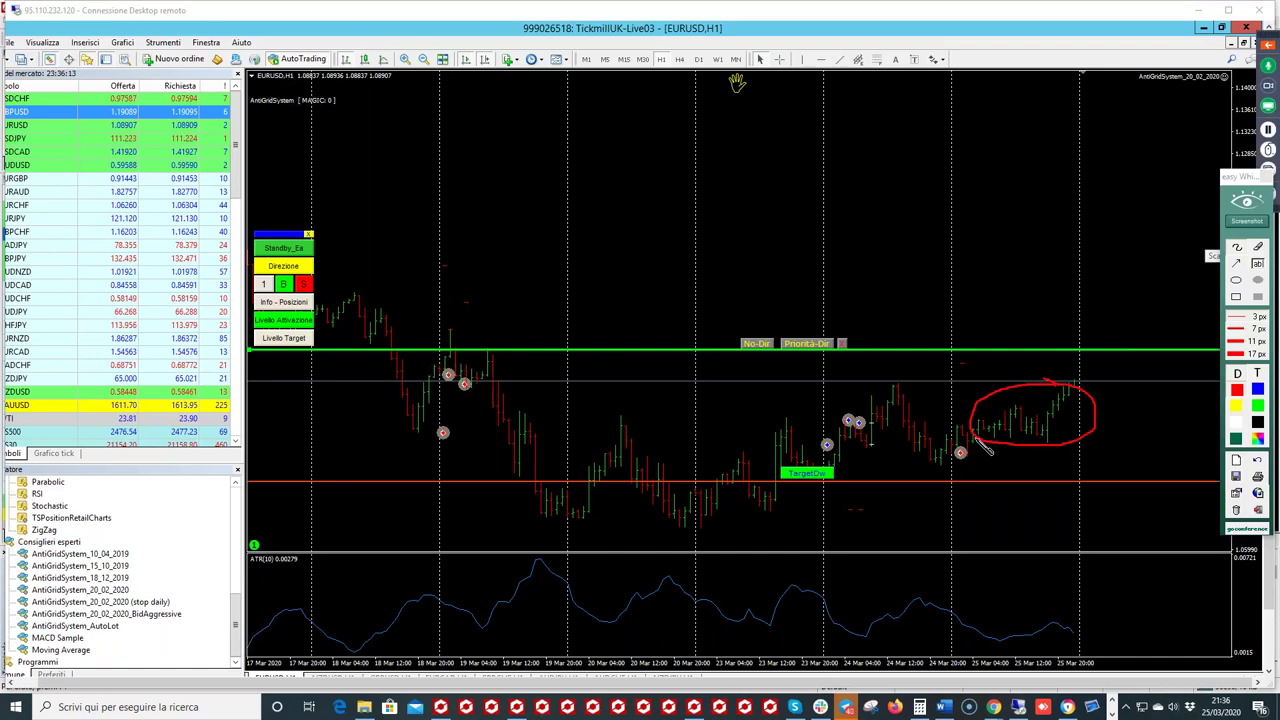
mouse_move(1097, 333)
mouse_down()
mouse_move(1082, 355)
mouse_move(1105, 342)
mouse_up()
drag(1107, 335, 1108, 368)
drag(1116, 321, 1119, 343)
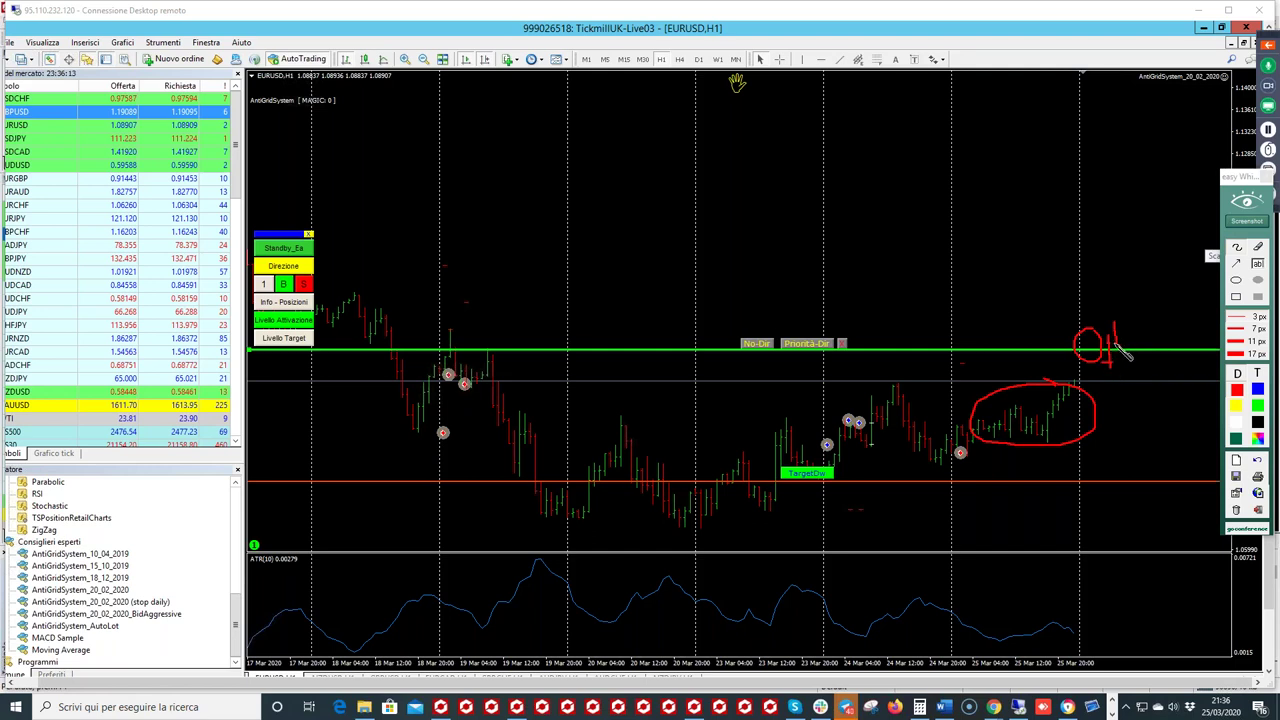
drag(1107, 347, 1119, 341)
drag(1129, 323, 1130, 342)
click(1246, 220)
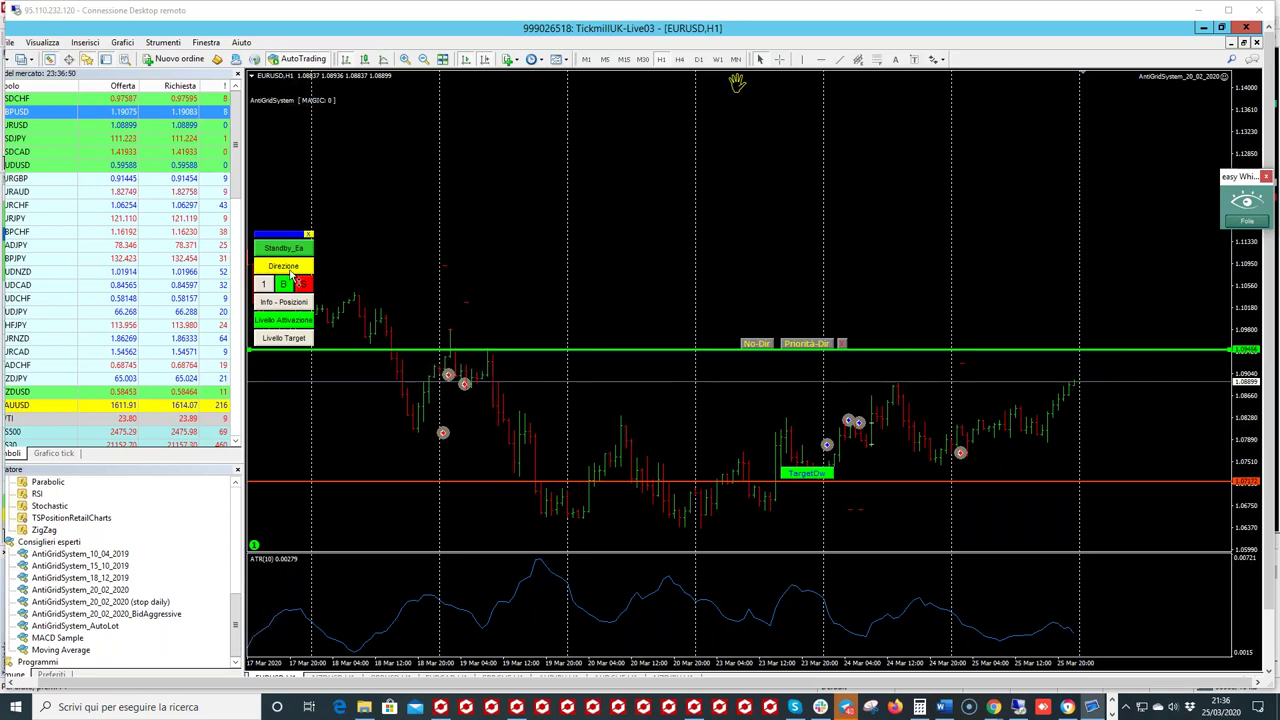
Step: Set the upper activation level's direction to Buy and queue one SELL trade
click(757, 345)
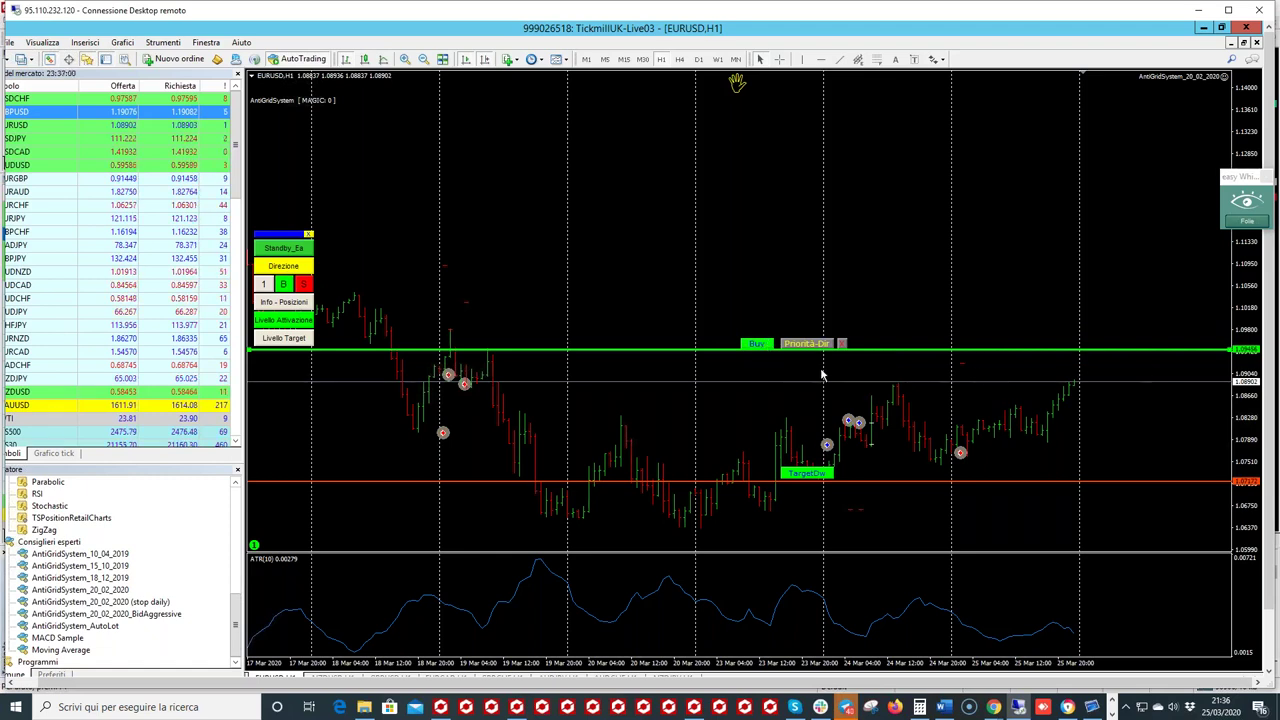
click(304, 285)
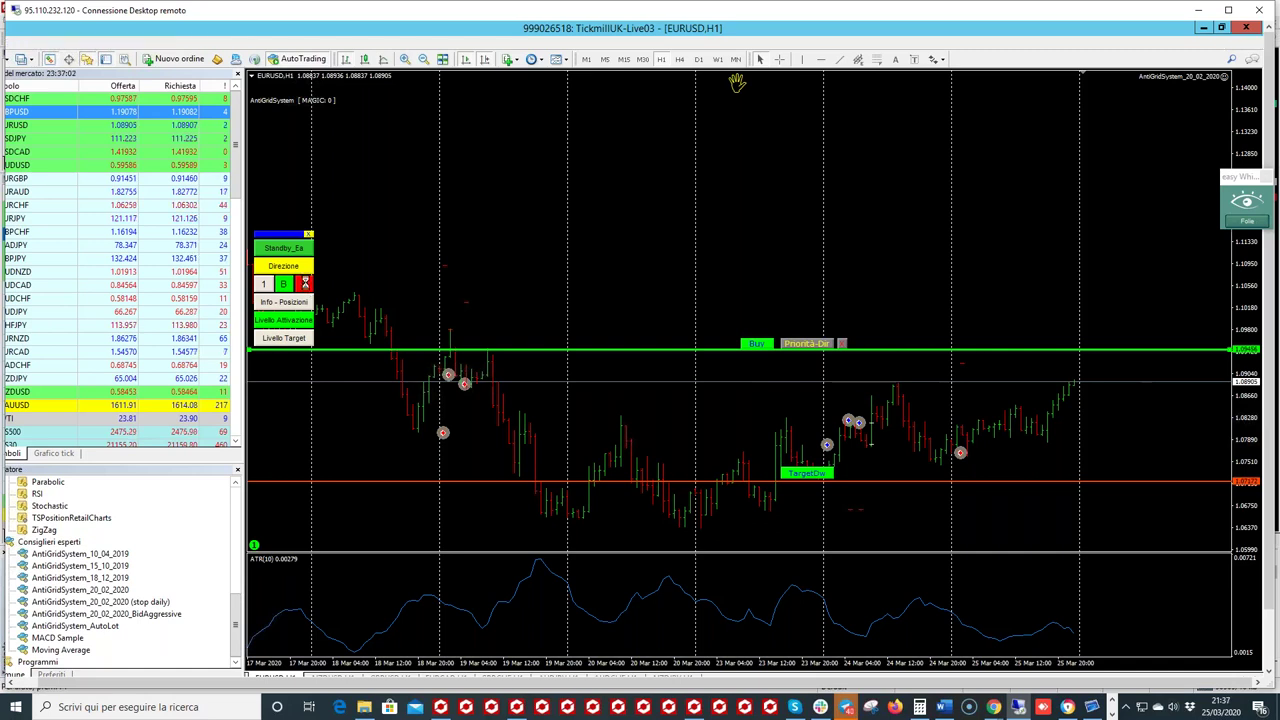
click(607, 423)
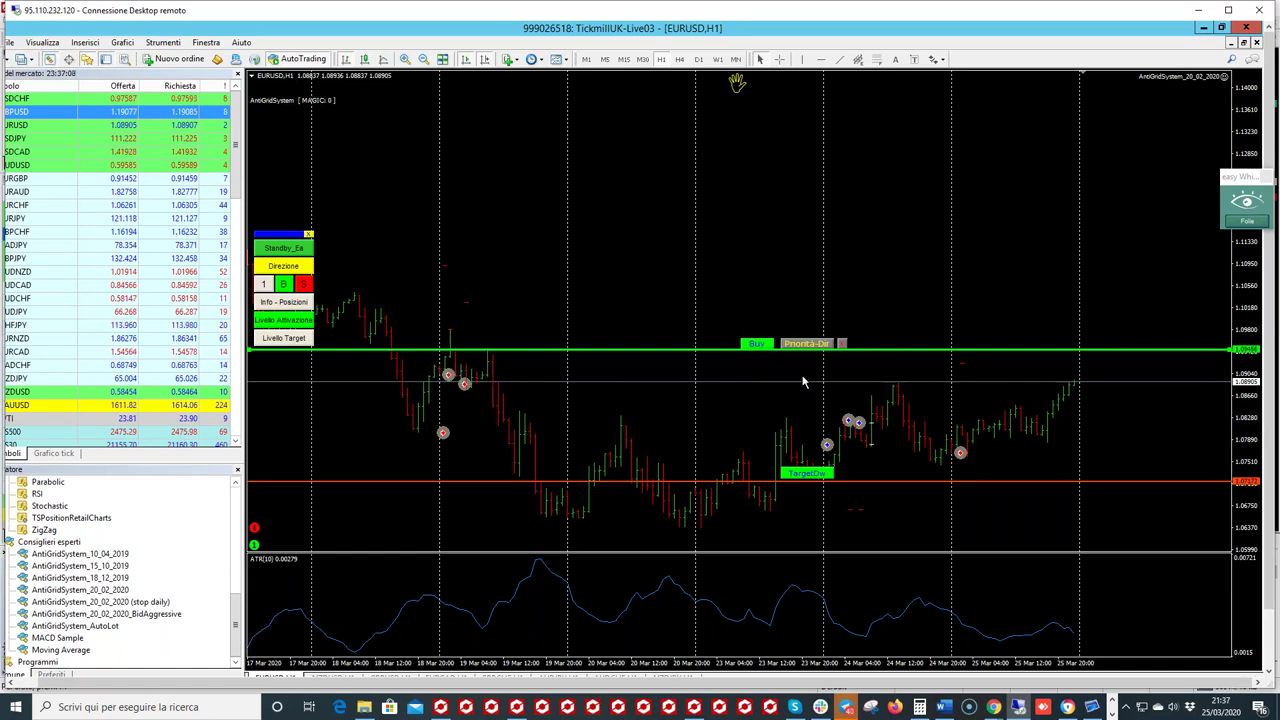
Step: Switch the upper level to Priorità-Buy, raise the trade count to 3, and queue three BUY and three SELL trades
click(815, 344)
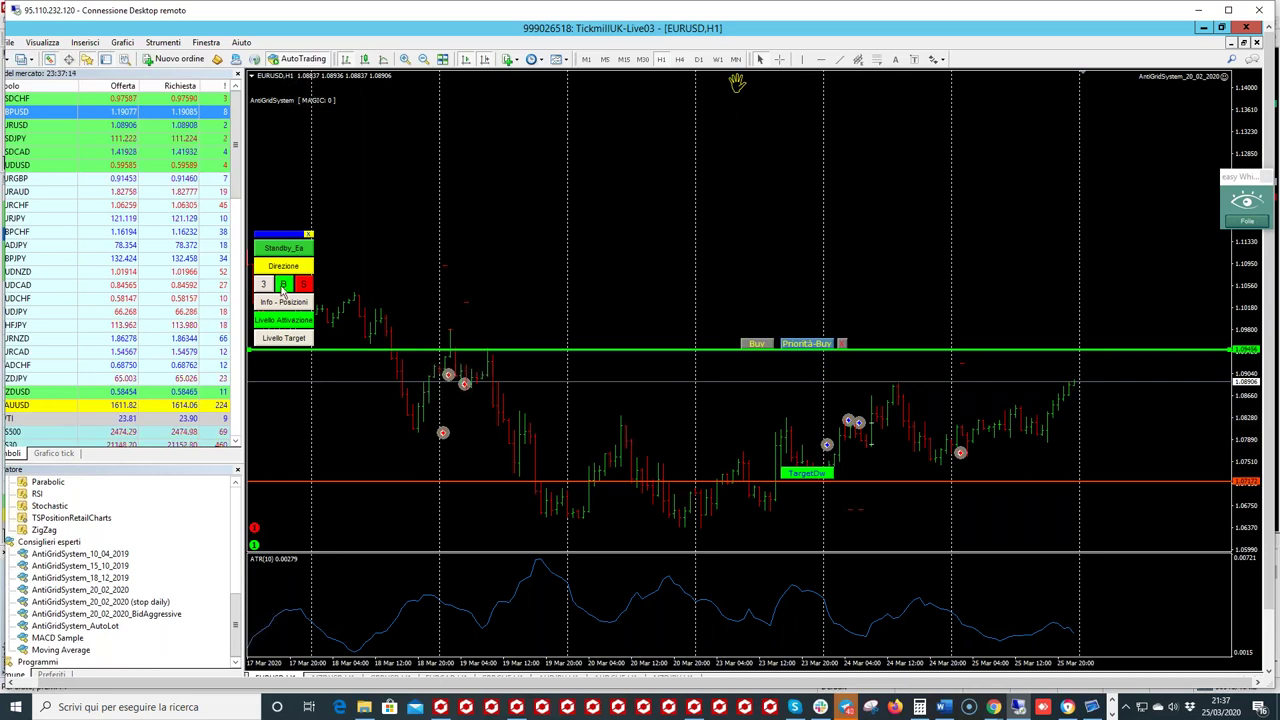
click(283, 285)
click(619, 425)
click(608, 421)
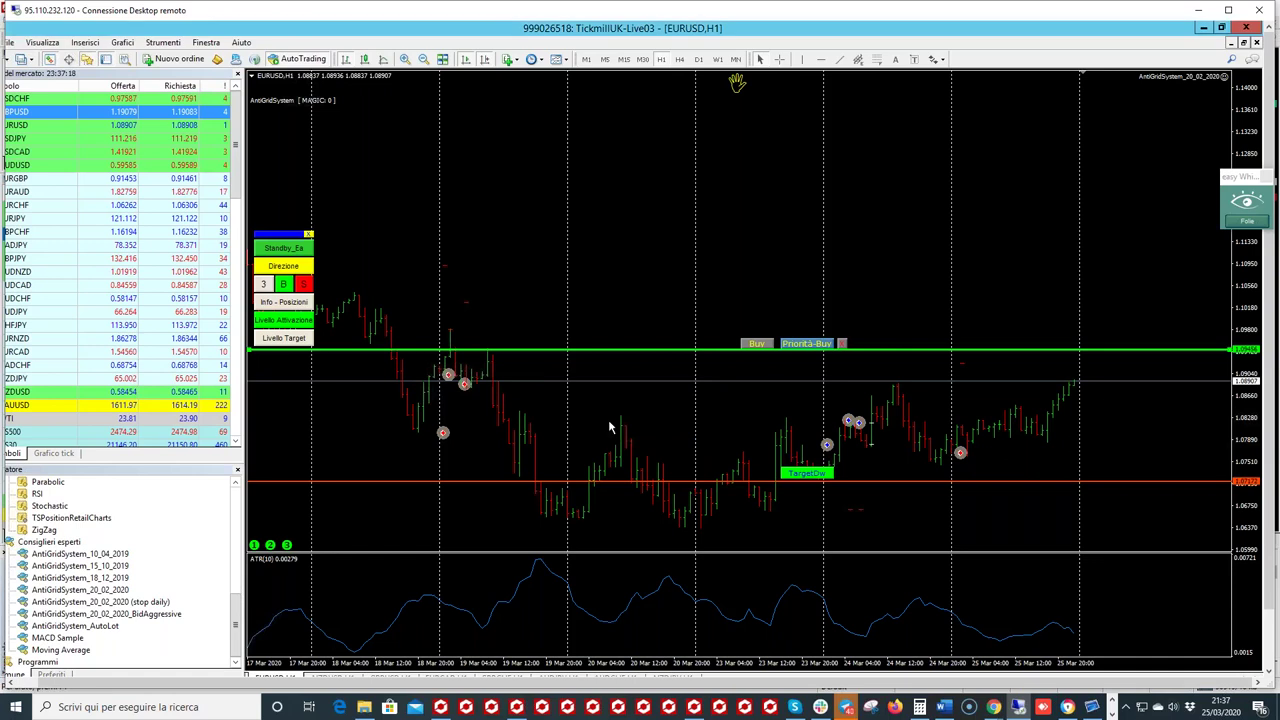
click(1245, 222)
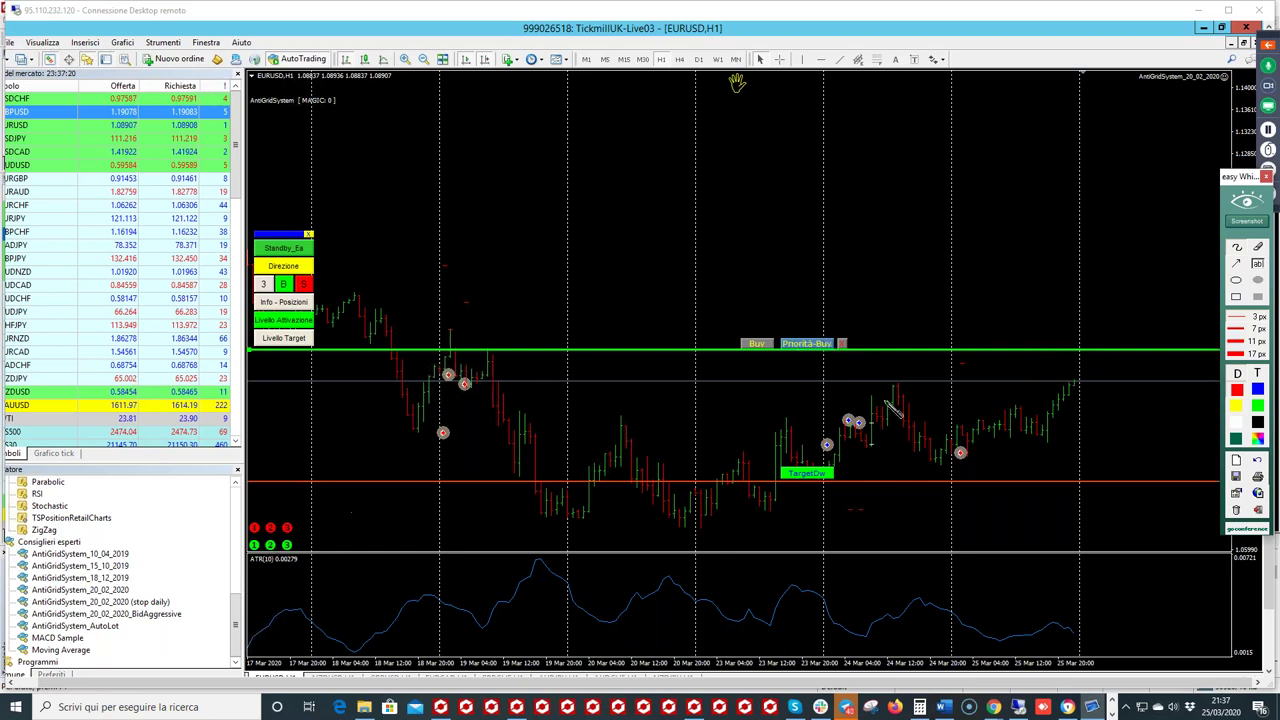
click(1237, 249)
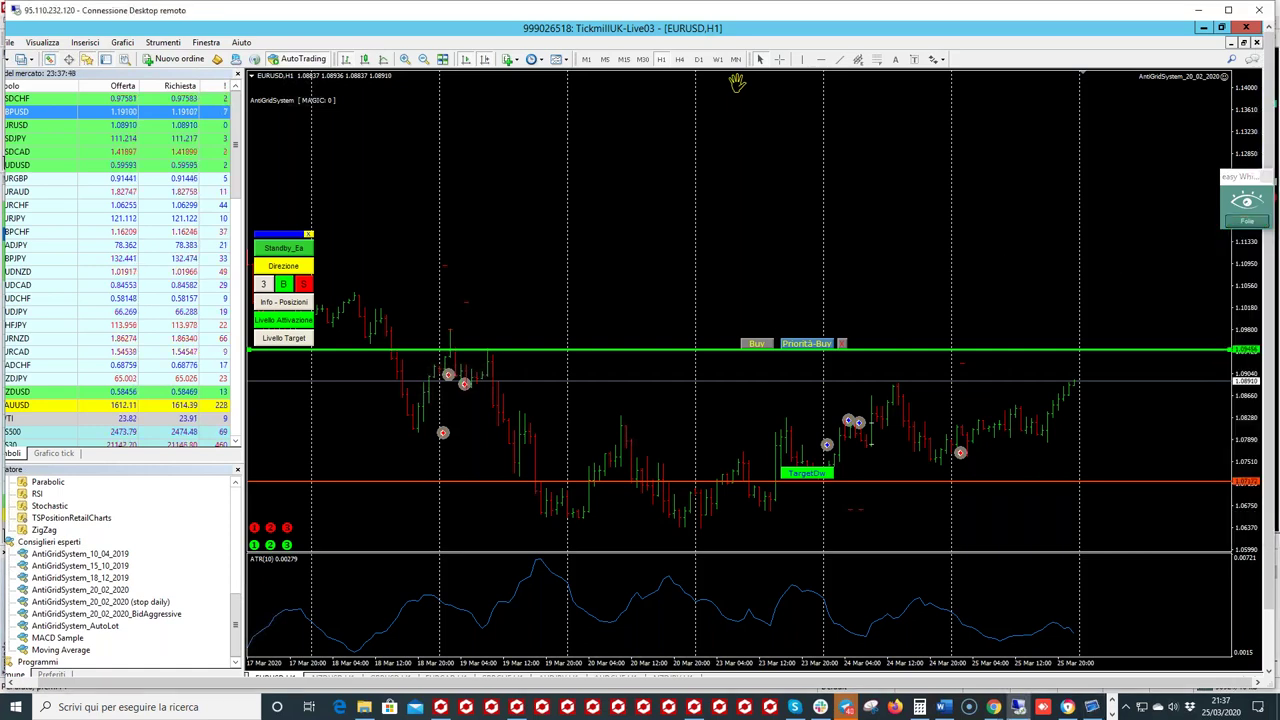
Step: Reload the expert advisor through its input settings, accept removing the activation levels and reactivating it, and dismiss the trading-hours alert
key(F7)
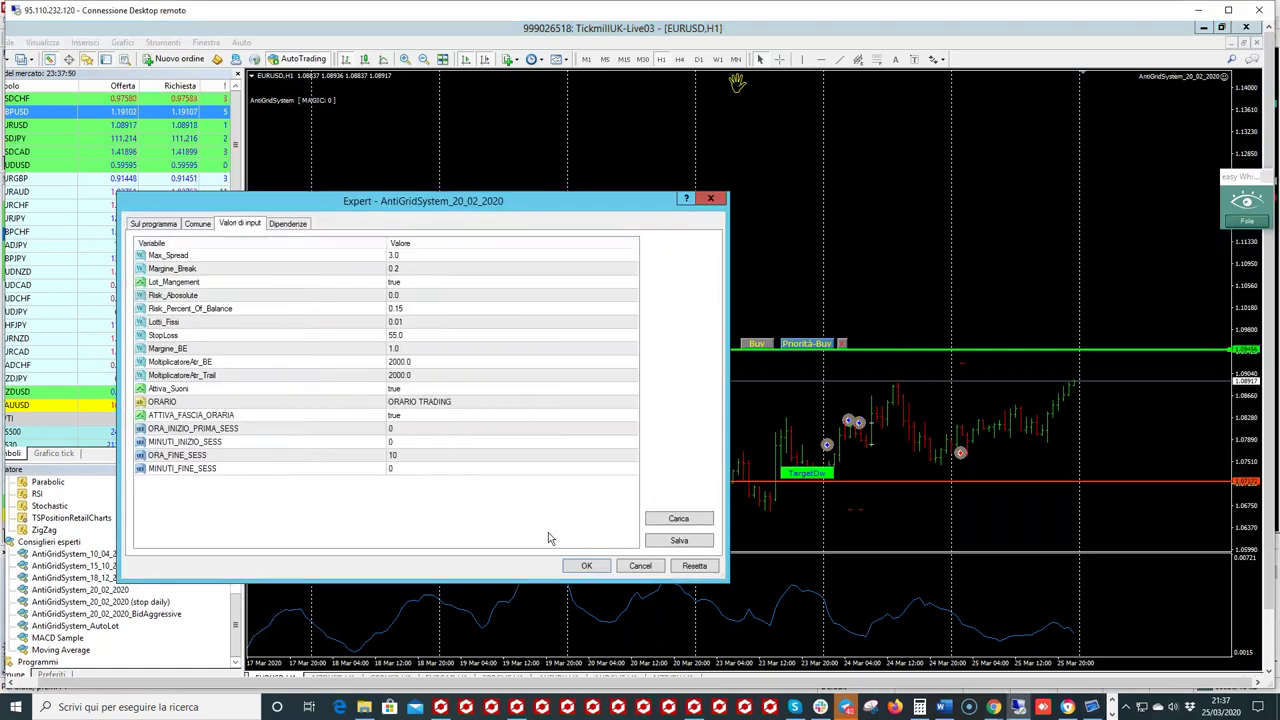
click(578, 565)
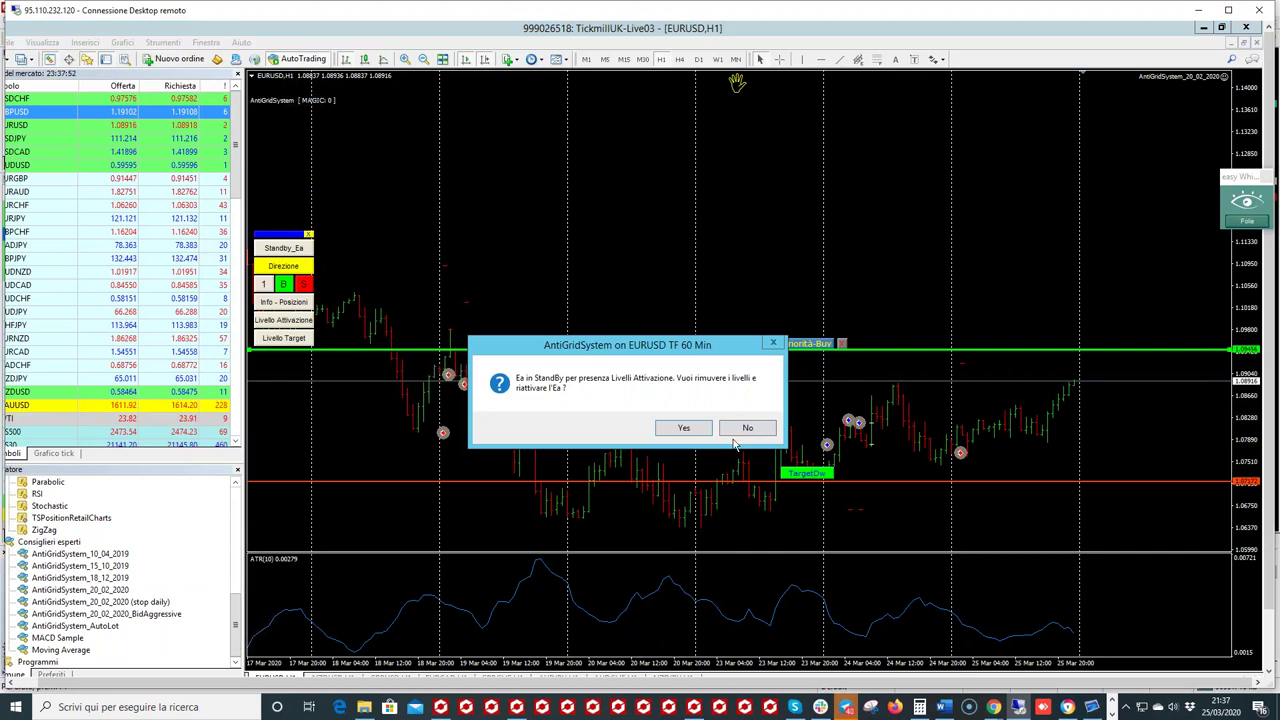
click(703, 433)
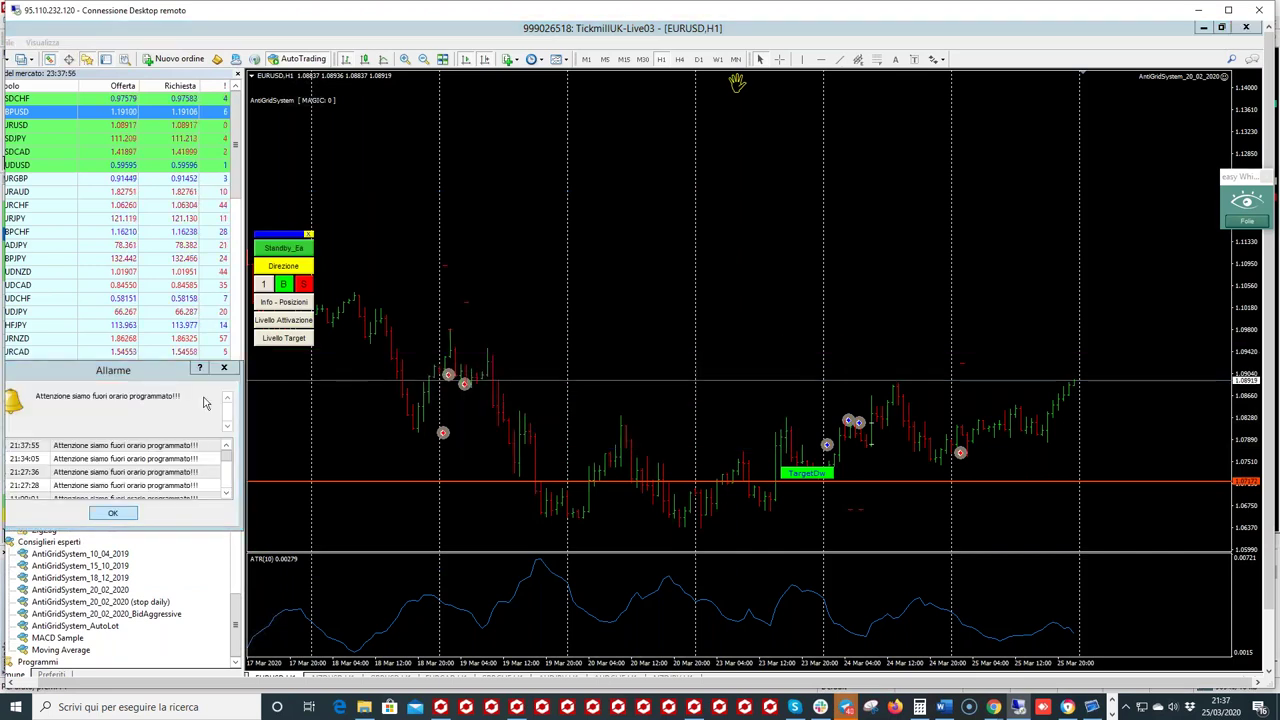
click(112, 512)
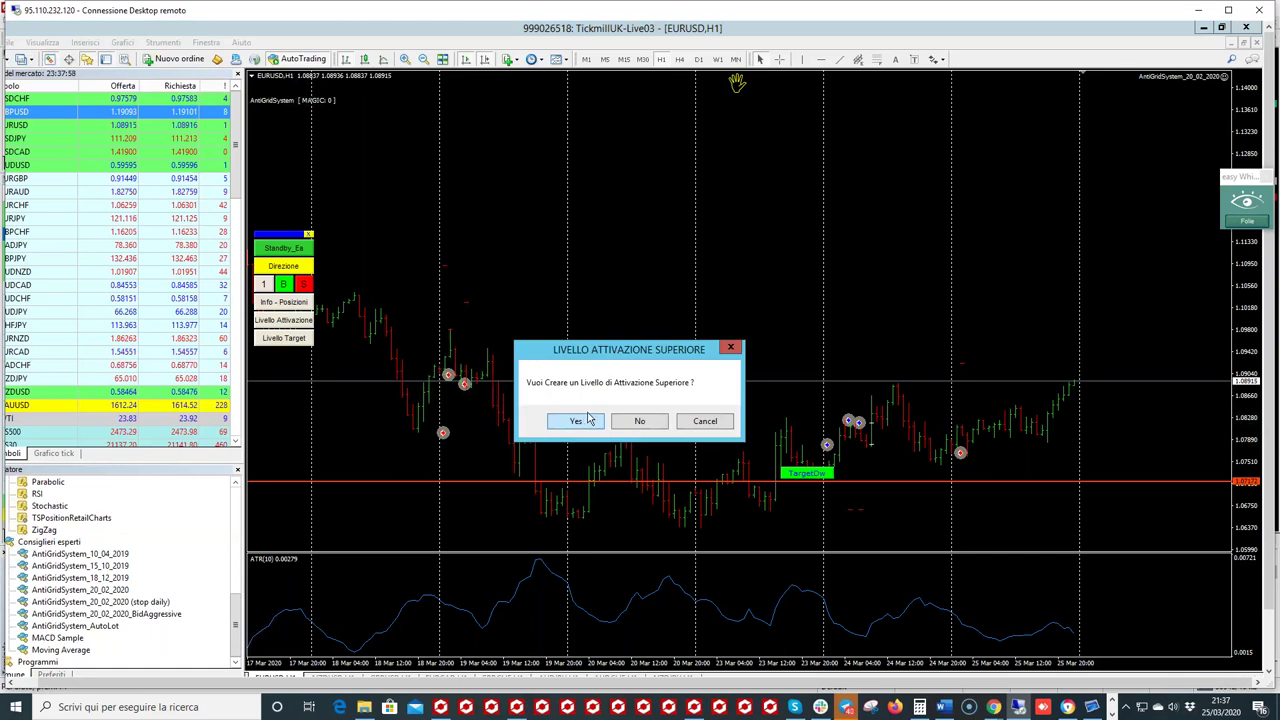
Step: Create only an upper activation level, place it just above the current price, and compress the chart's price scale
click(579, 420)
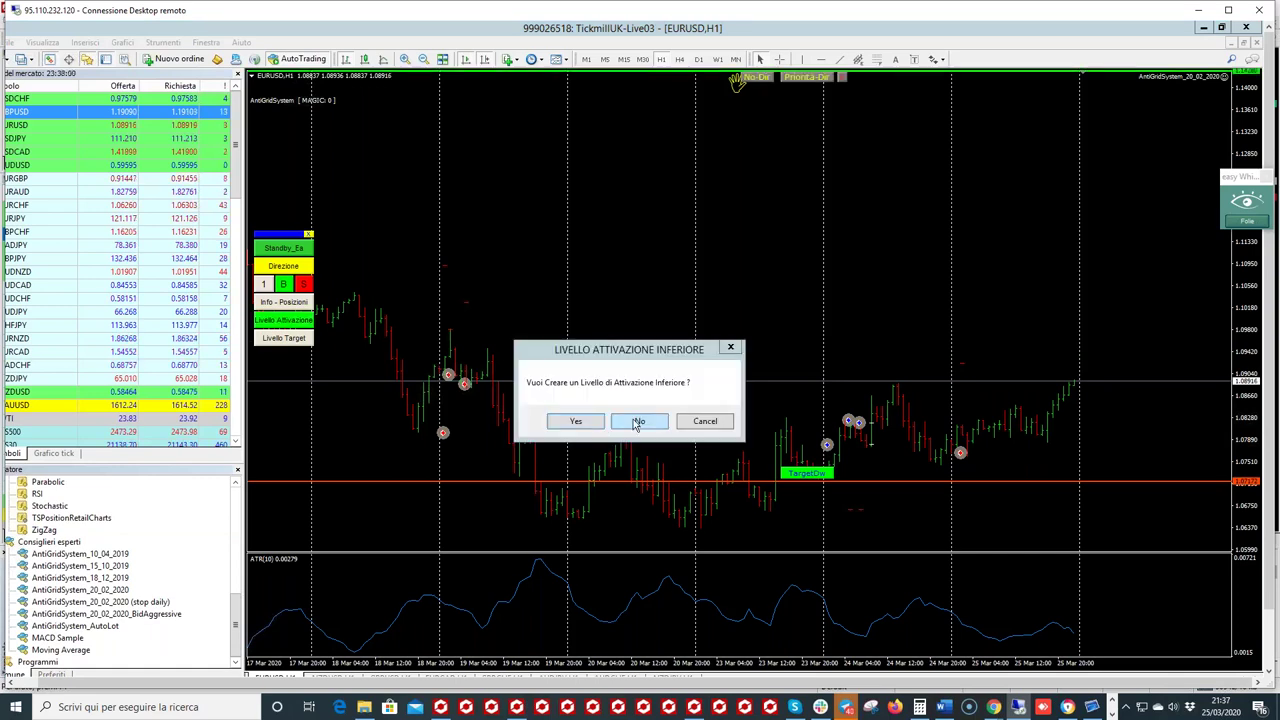
click(635, 421)
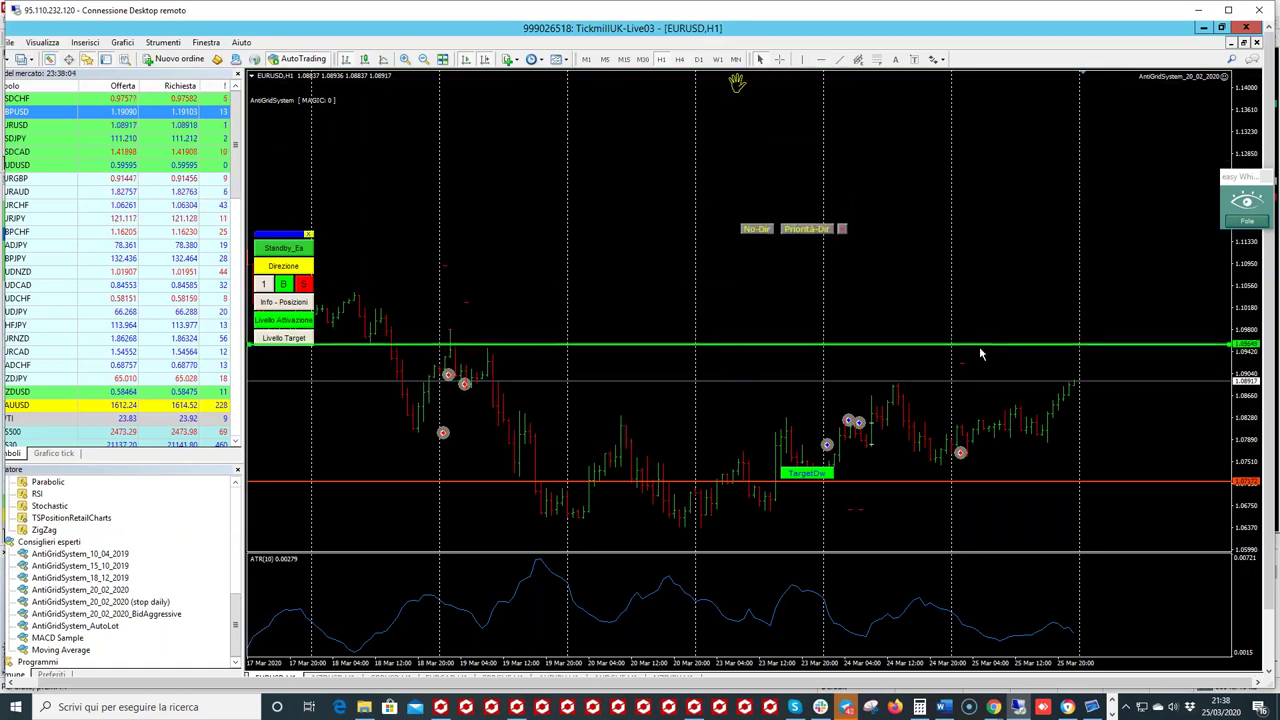
click(987, 377)
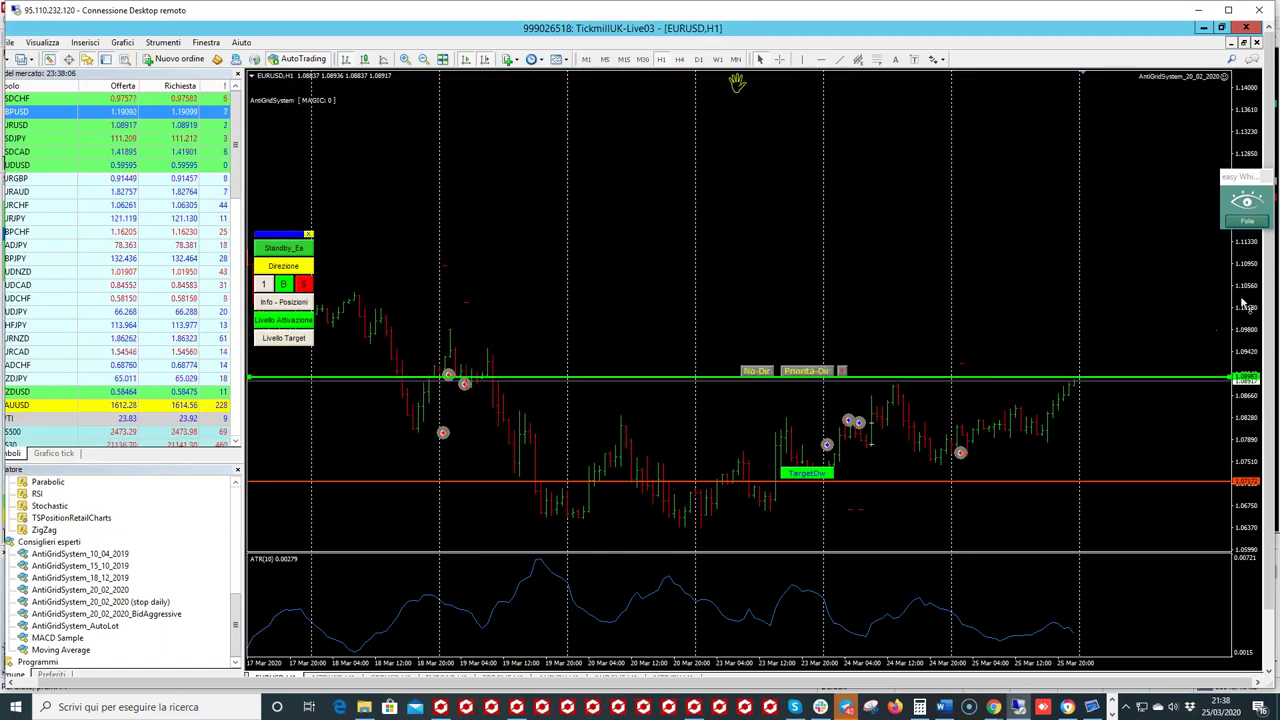
drag(1250, 310, 1250, 338)
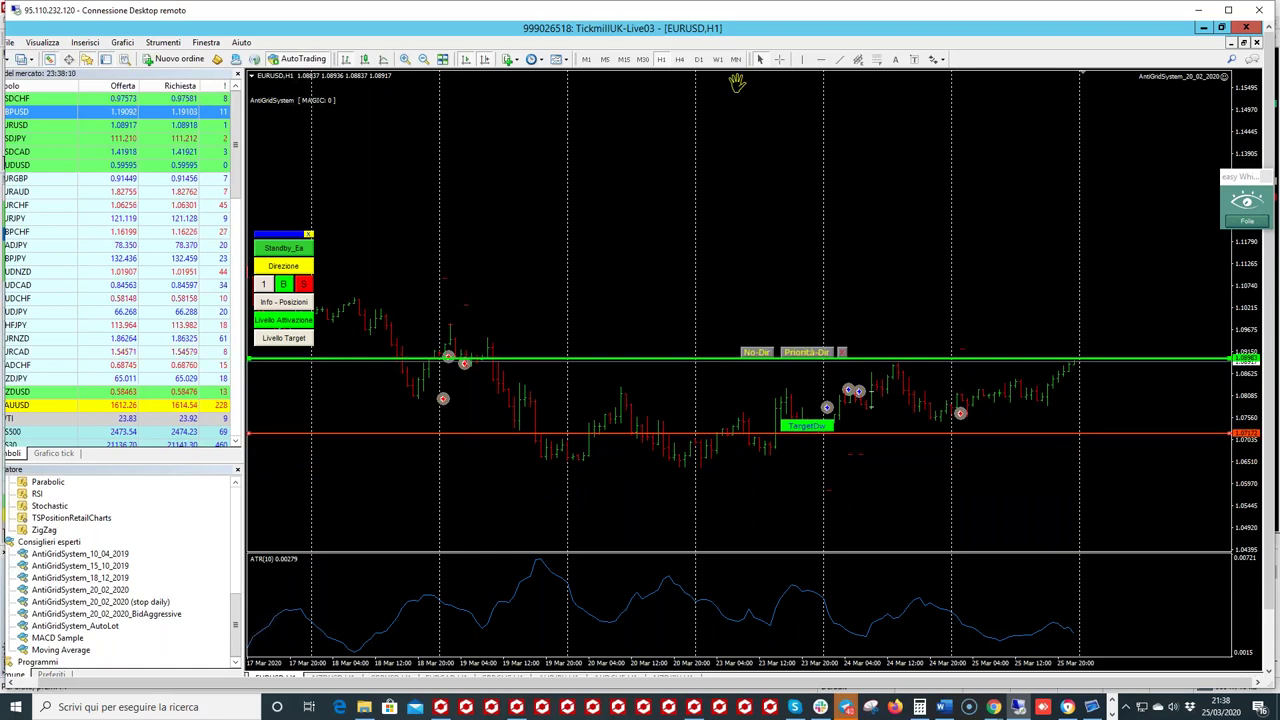
Step: Remove the existing activation level and create both an upper and a lower activation level
click(284, 320)
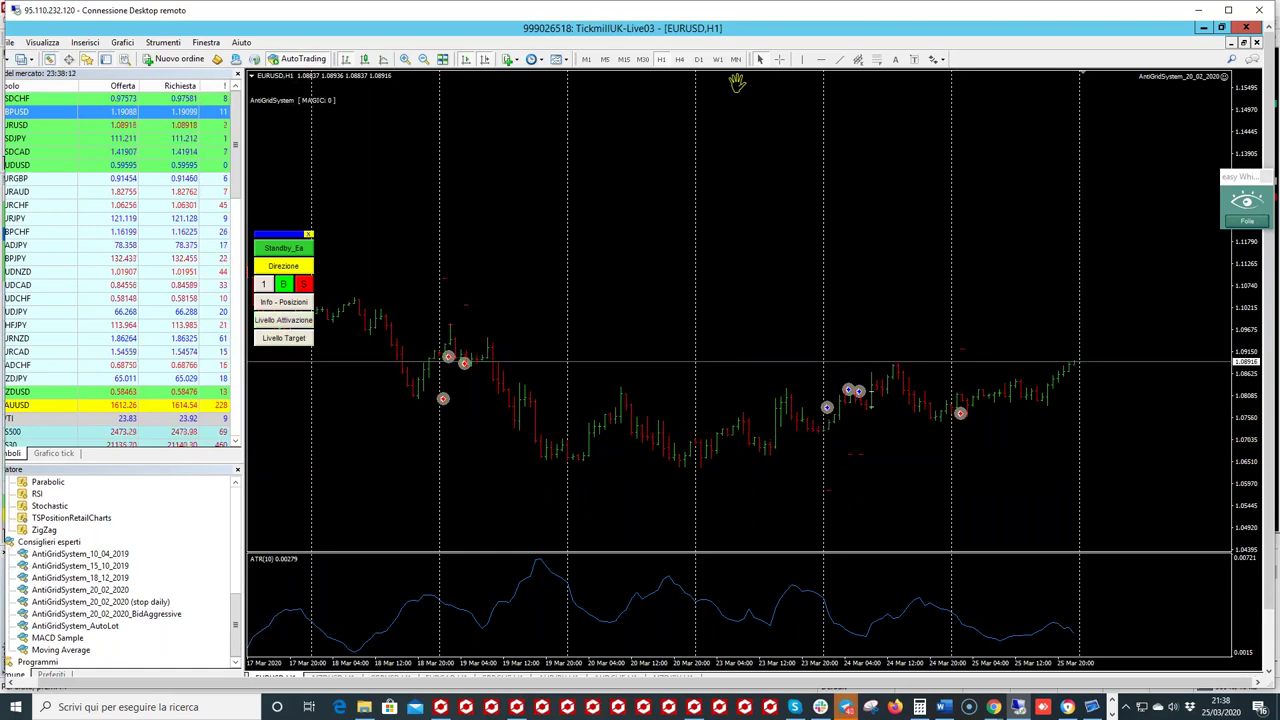
click(575, 420)
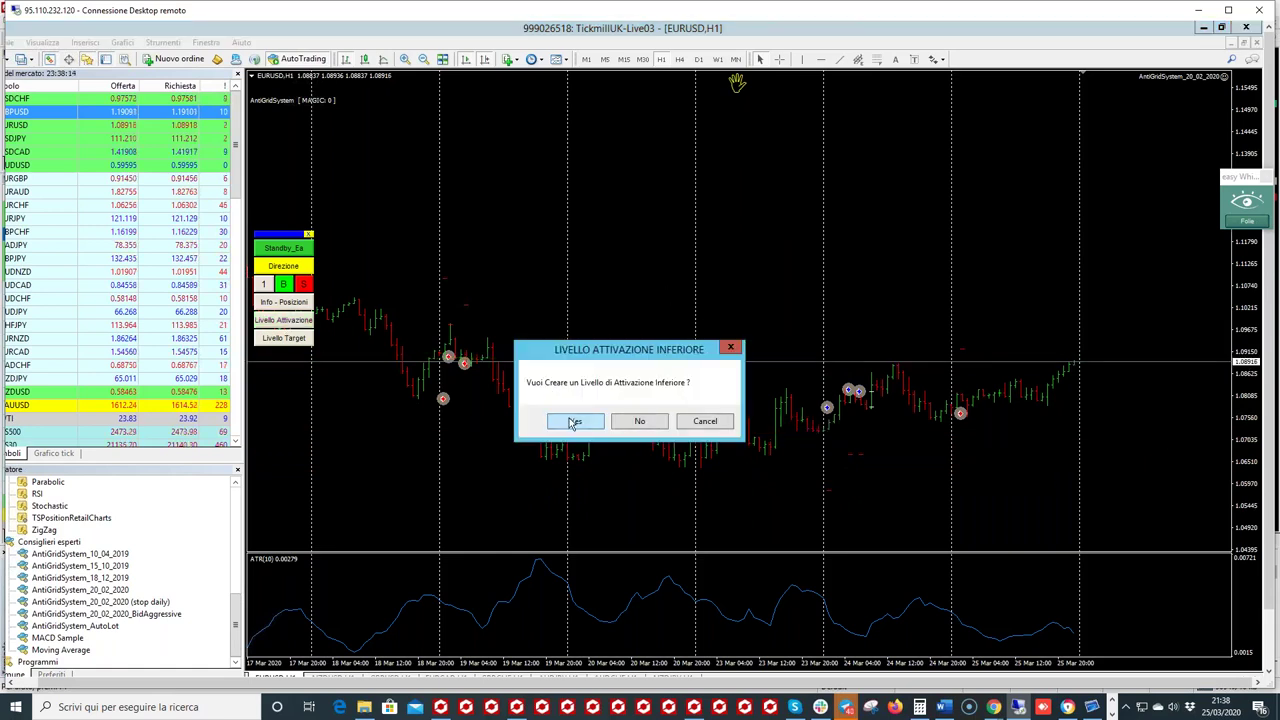
click(575, 421)
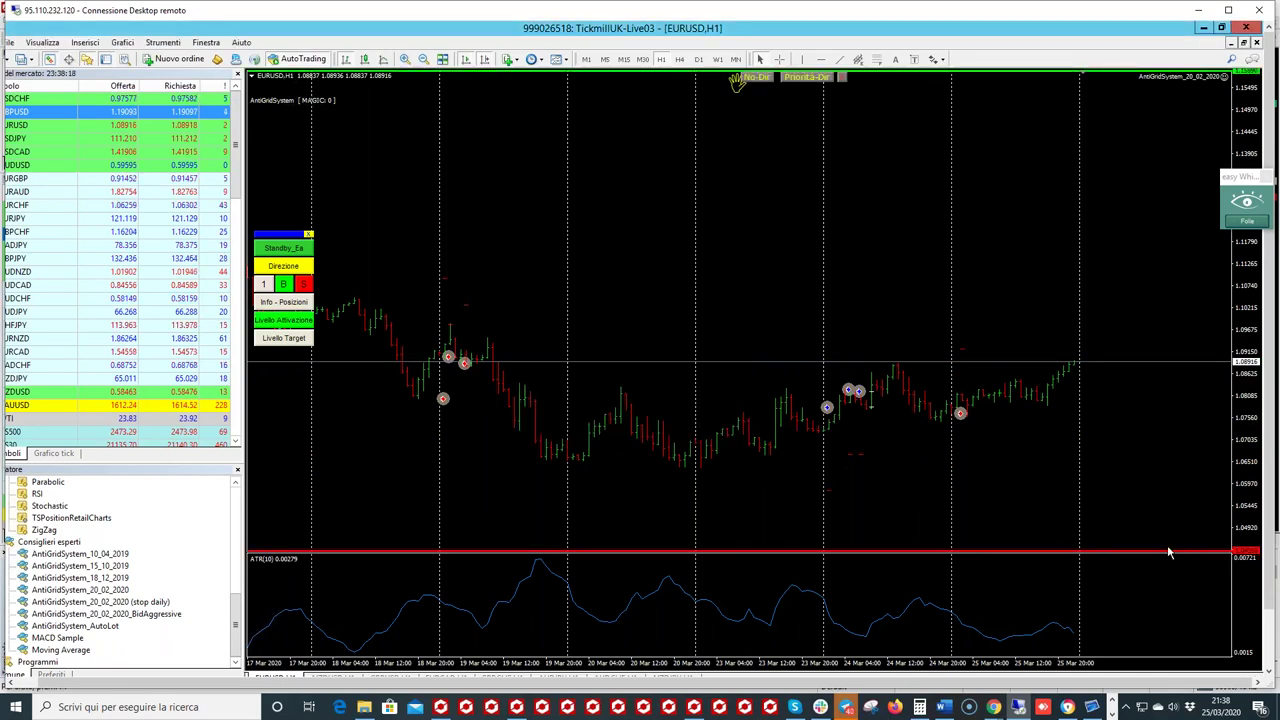
scroll(1175, 556, down, 1)
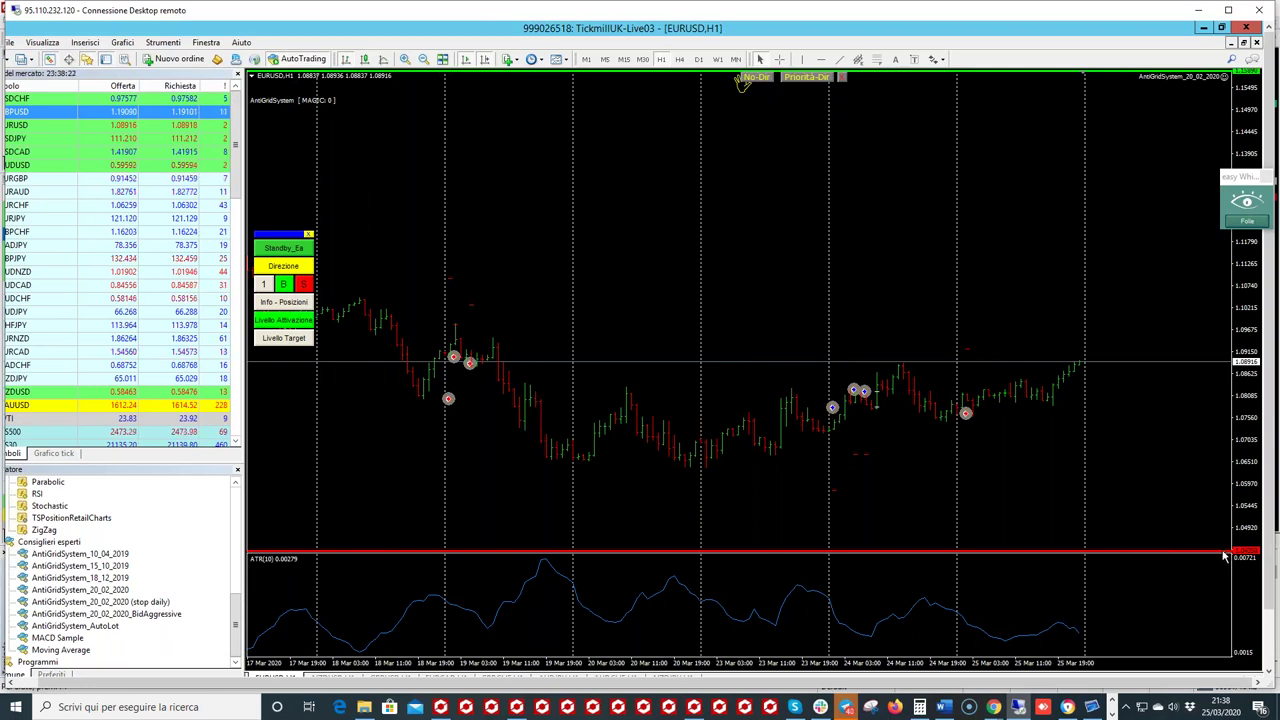
Step: Place the lower level below the recent lows with direction Sell, and the upper level just above the current price with direction Buy
drag(1226, 550, 1213, 477)
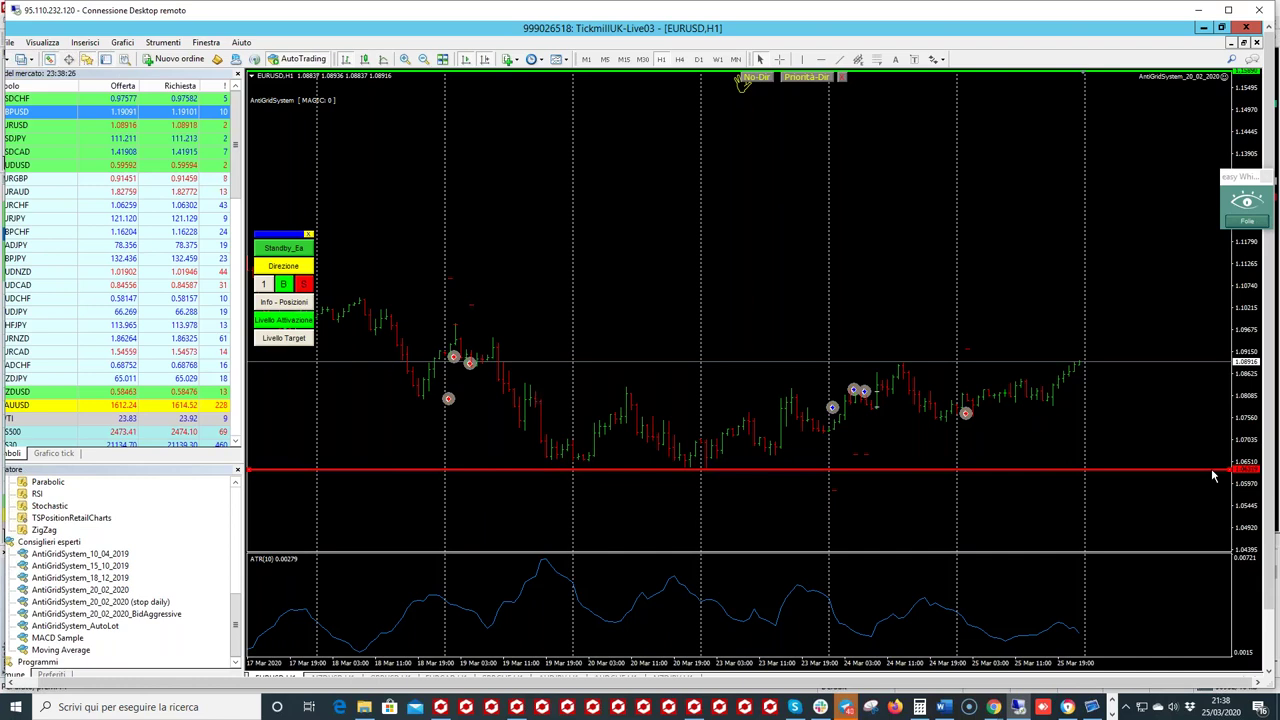
drag(1103, 76, 1108, 363)
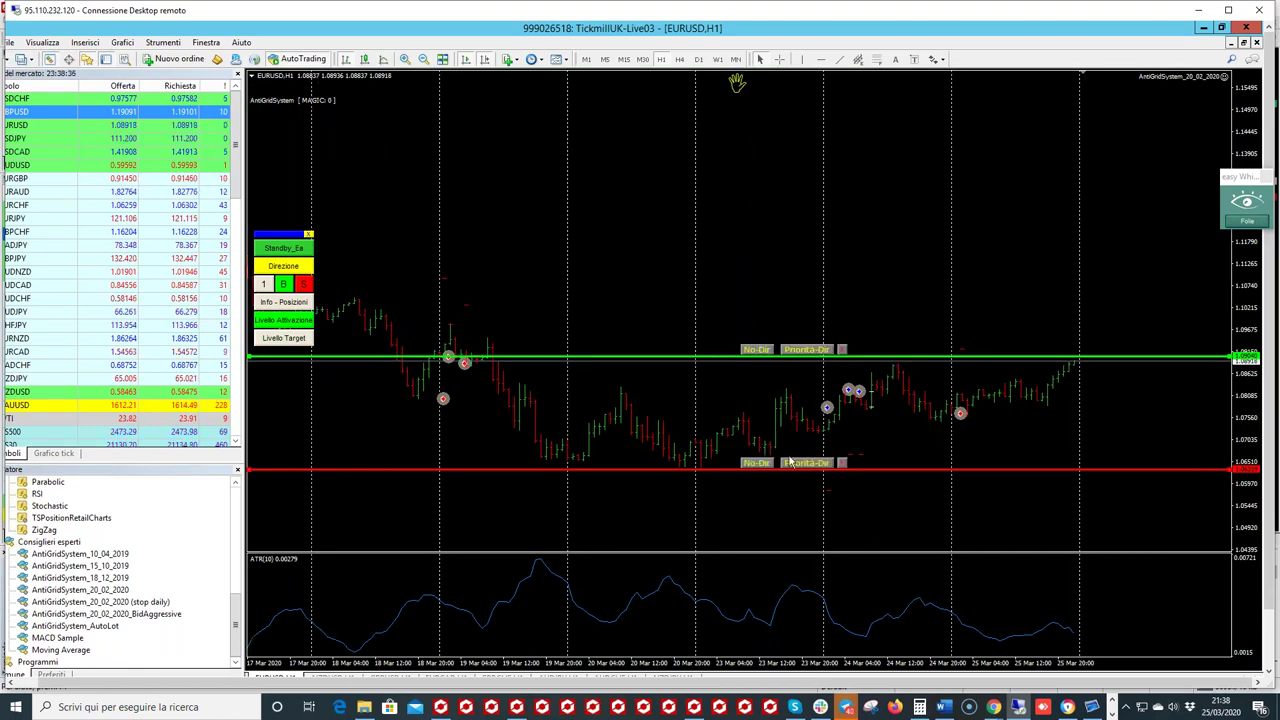
click(756, 350)
click(757, 466)
click(757, 466)
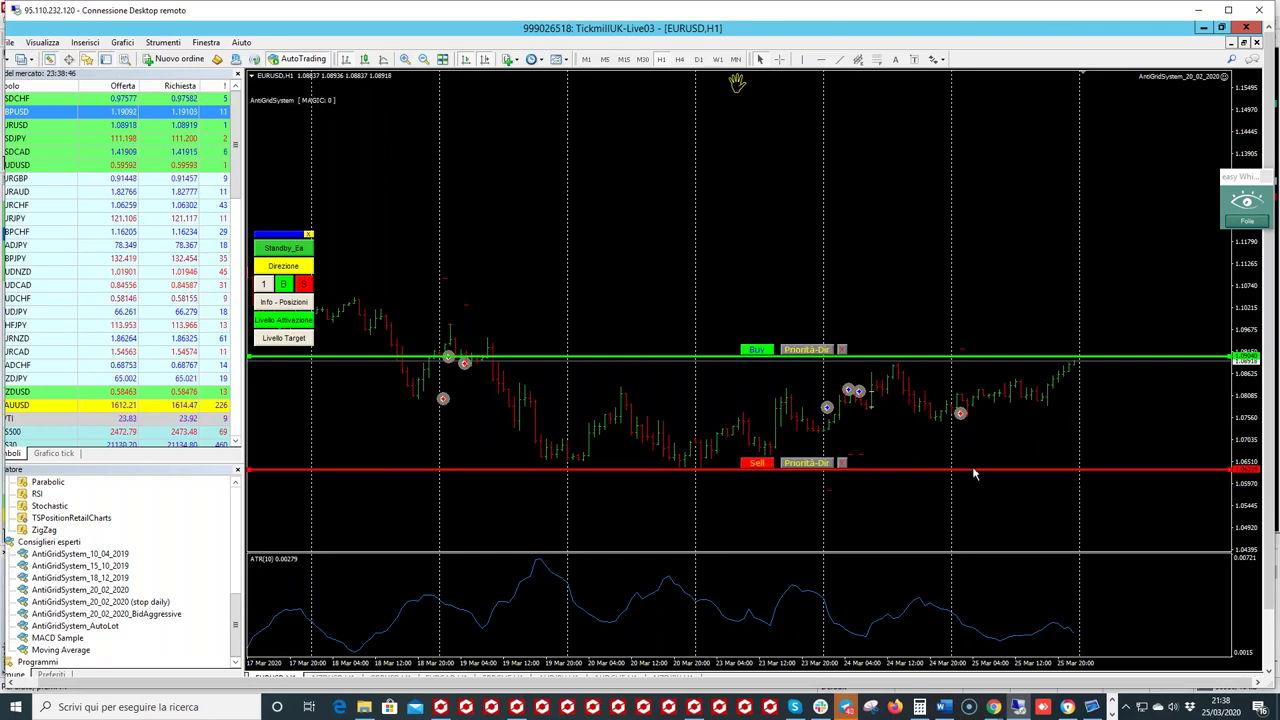
Step: Close the annotation overlay and delete both the upper Buy and lower Sell activation levels from the chart
click(1246, 220)
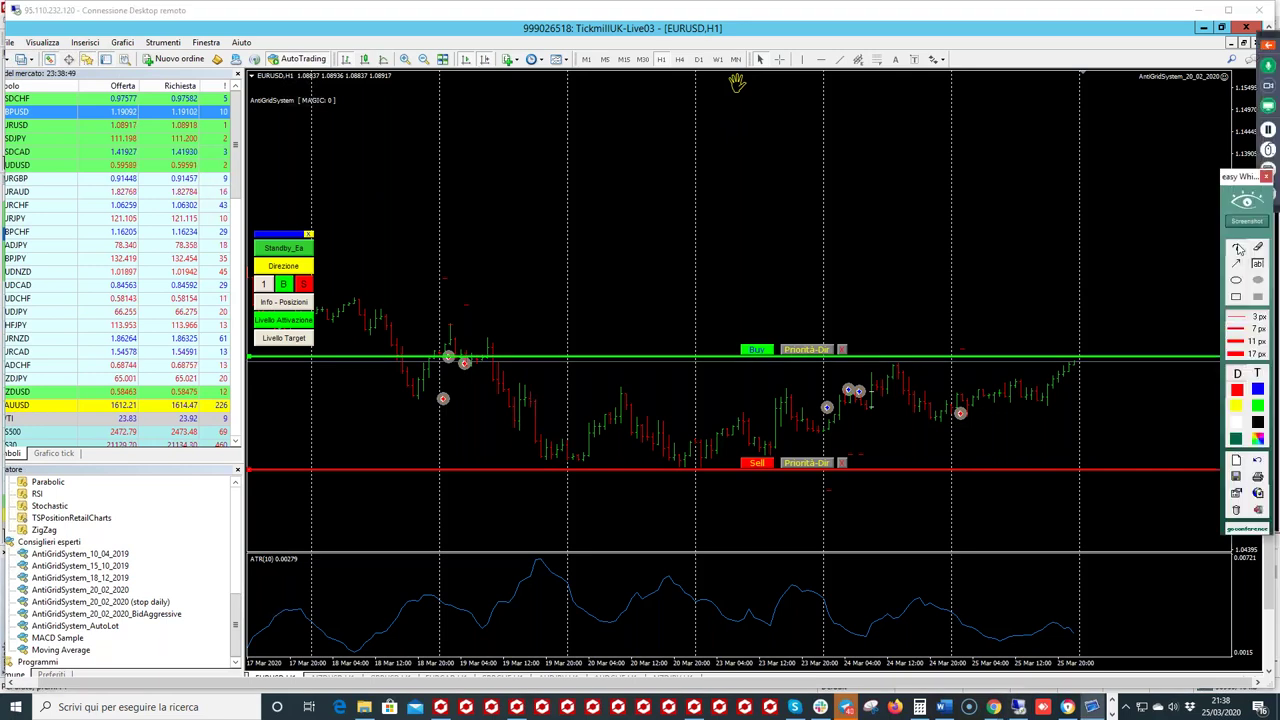
click(1238, 248)
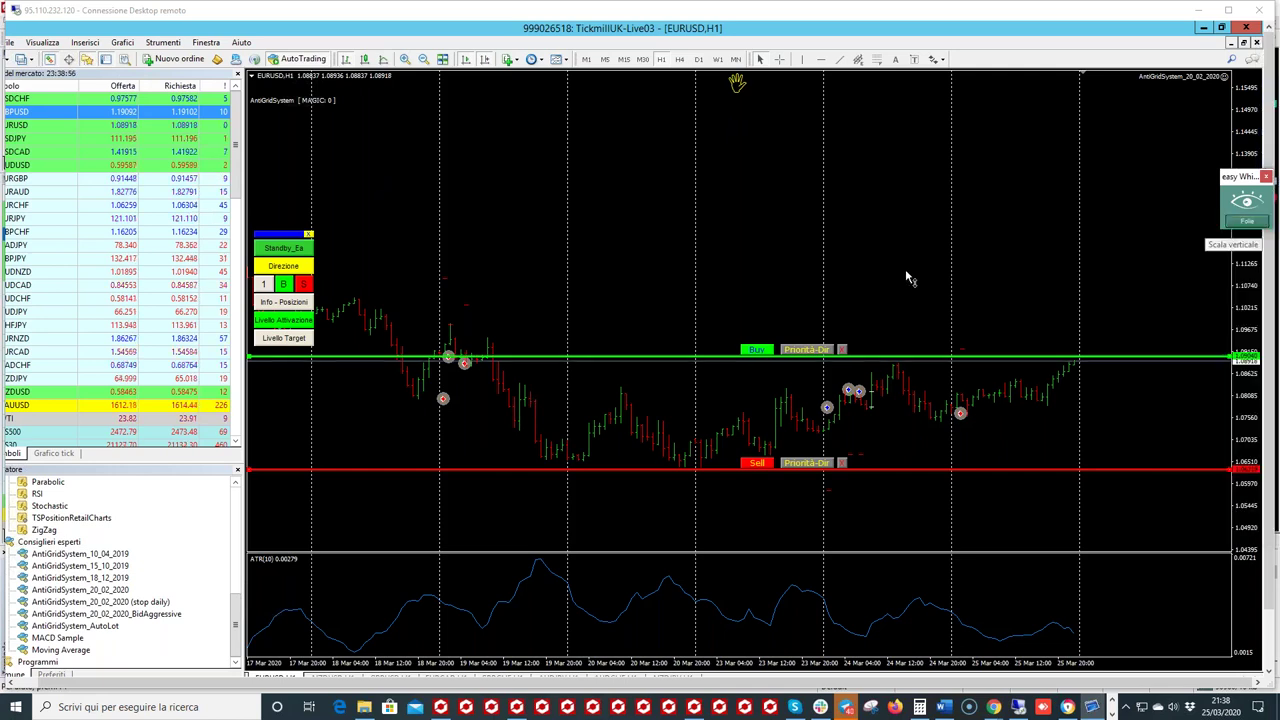
click(842, 349)
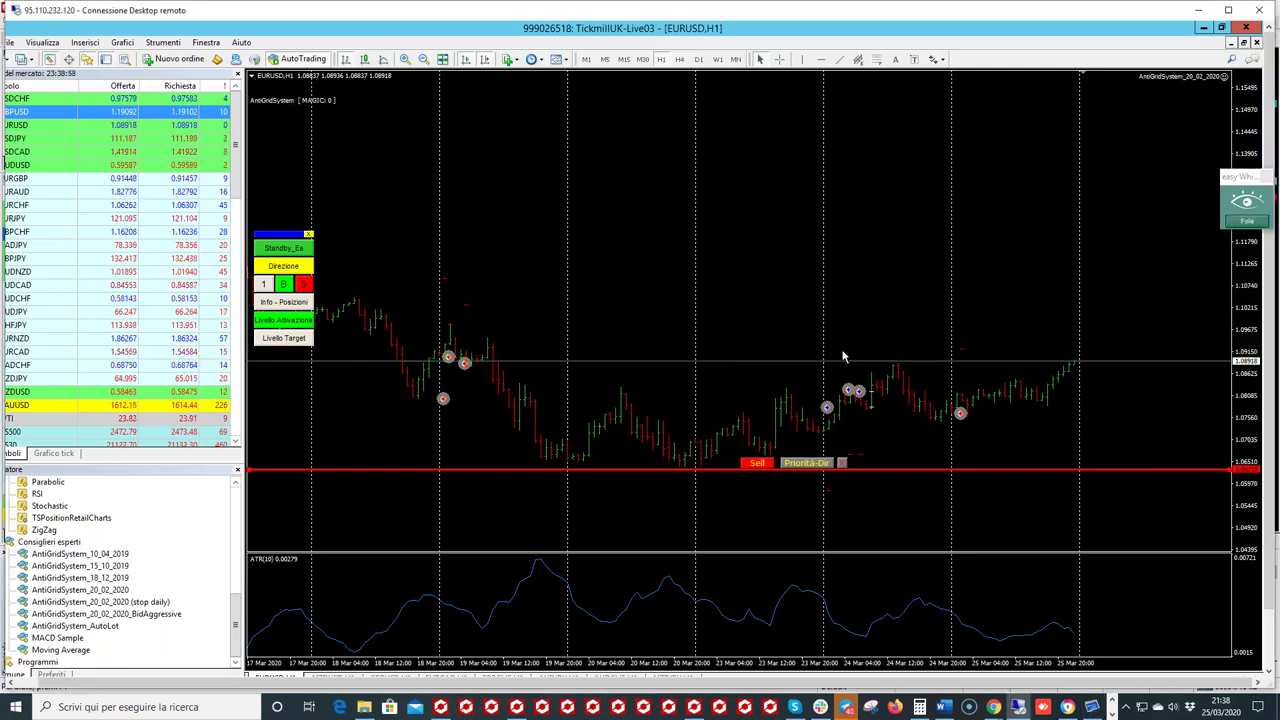
click(842, 463)
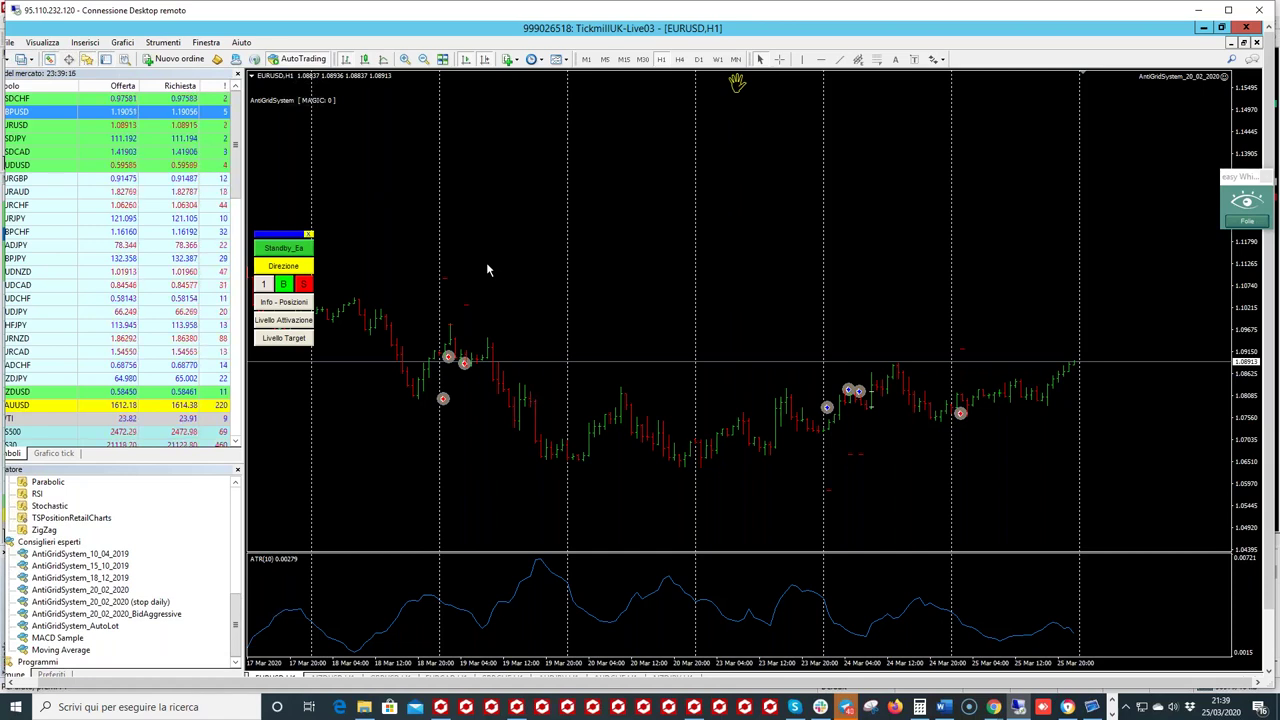
Step: Try to place a horizontal line just below the lowest lows on the chart, at about 1.0641
click(818, 60)
click(697, 467)
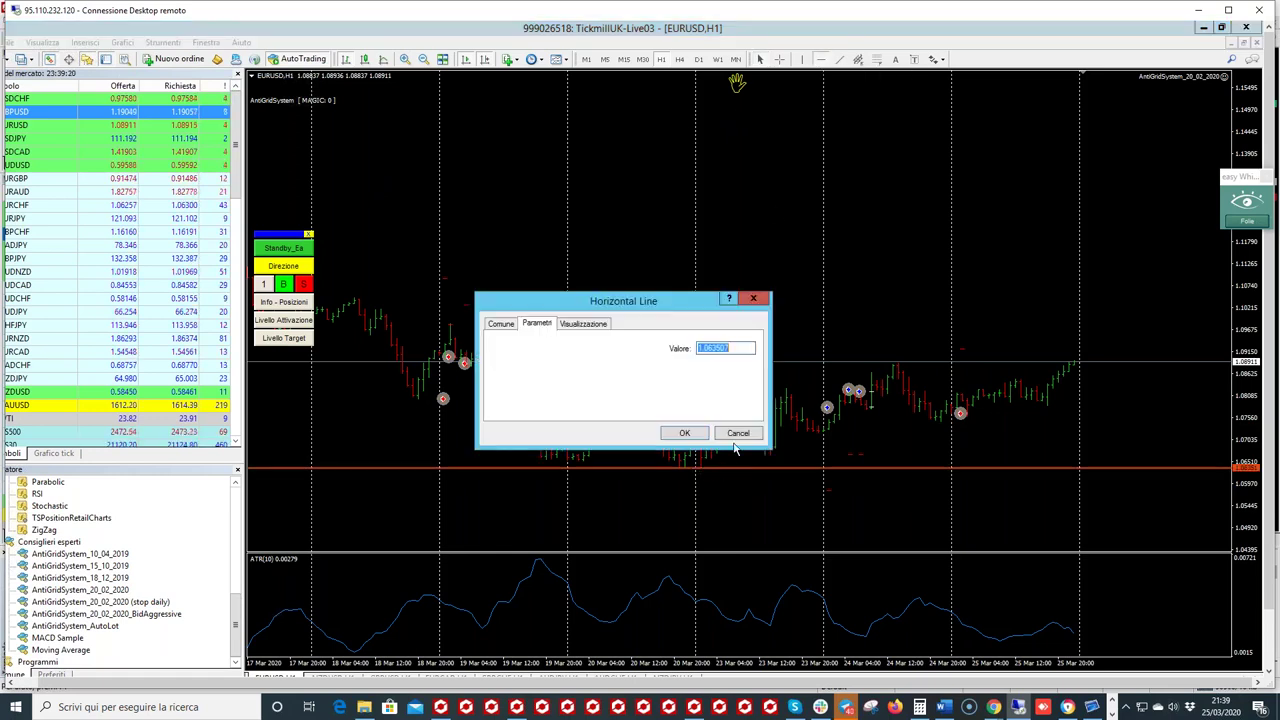
click(762, 302)
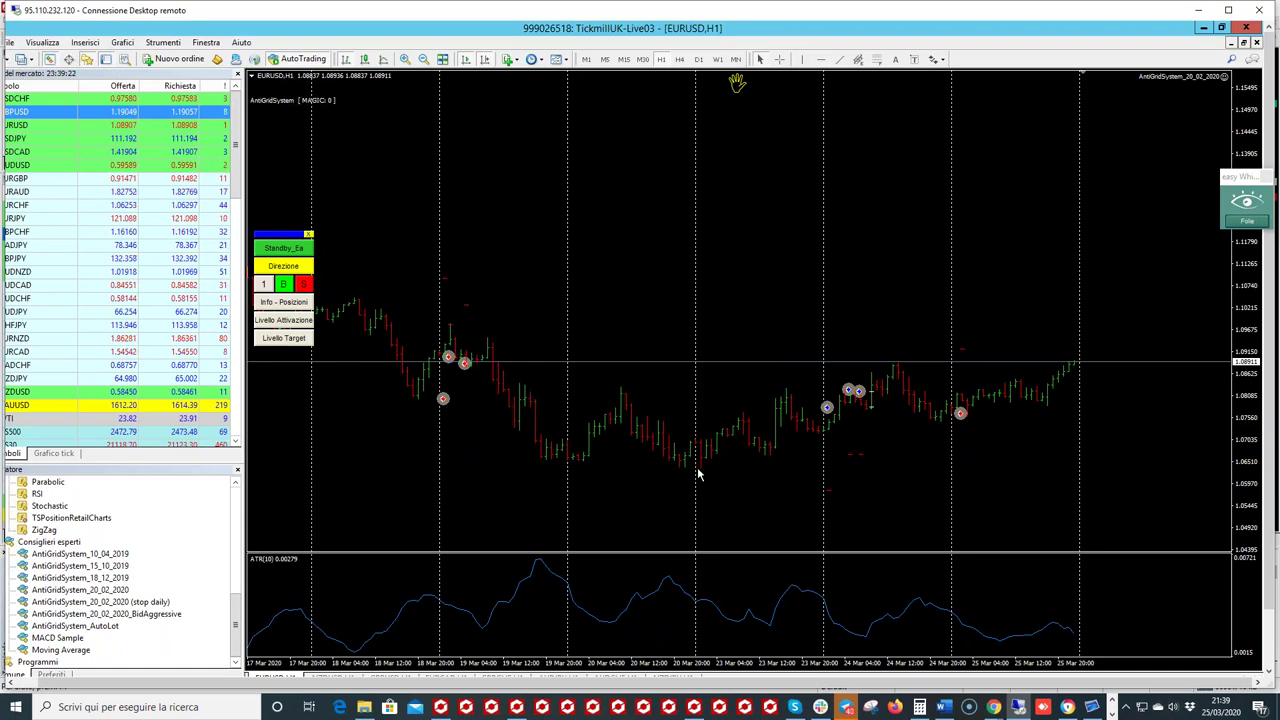
click(821, 60)
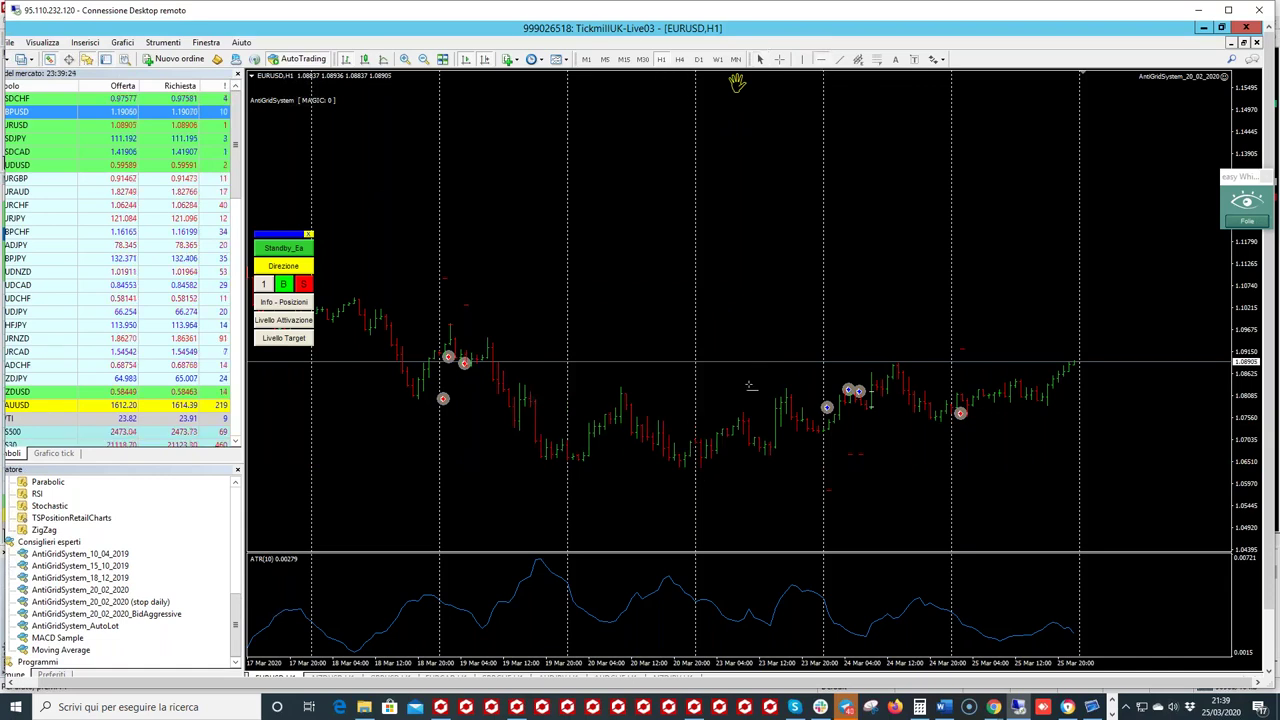
click(697, 466)
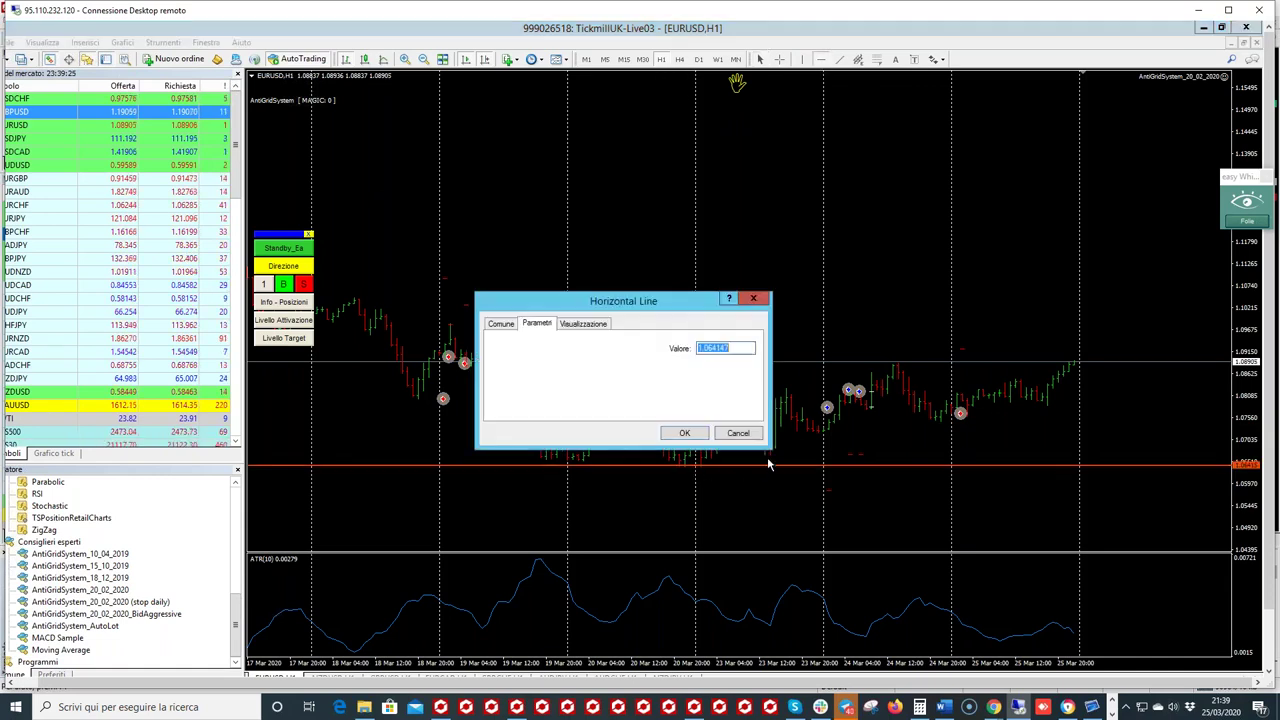
click(681, 437)
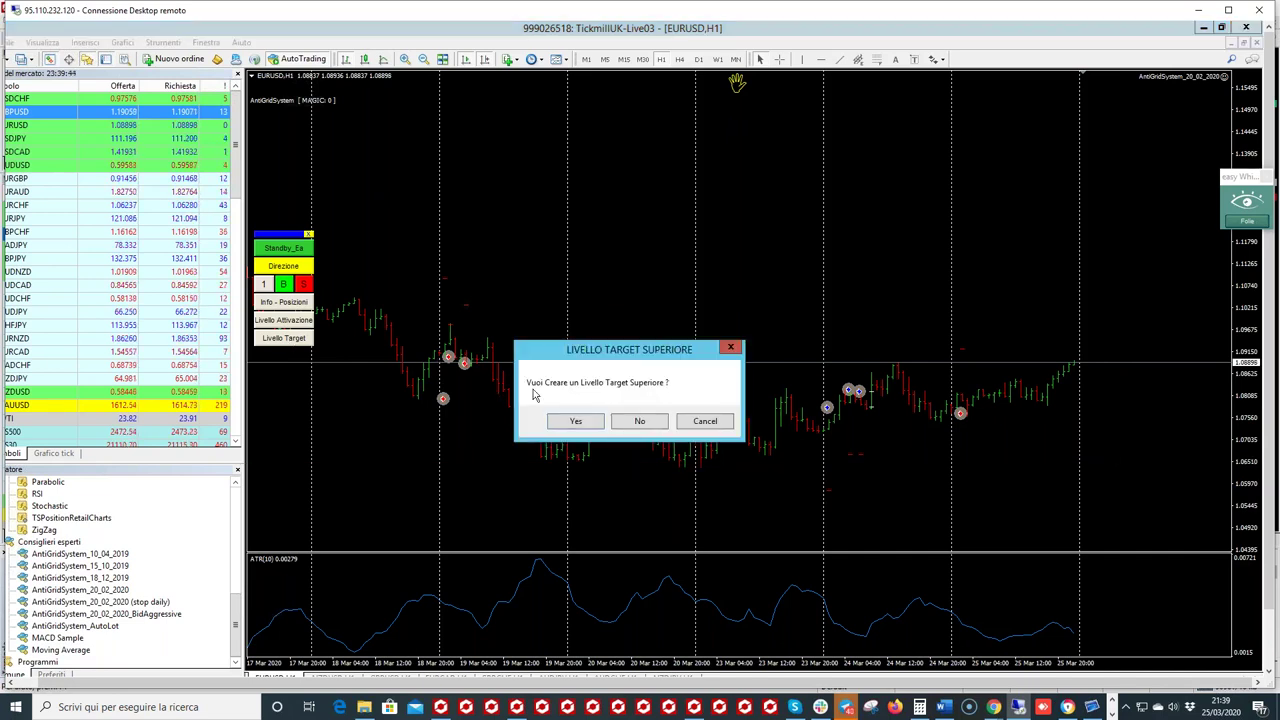
Step: Create only an upper target level and place it above the current price at about 1.1046
click(576, 421)
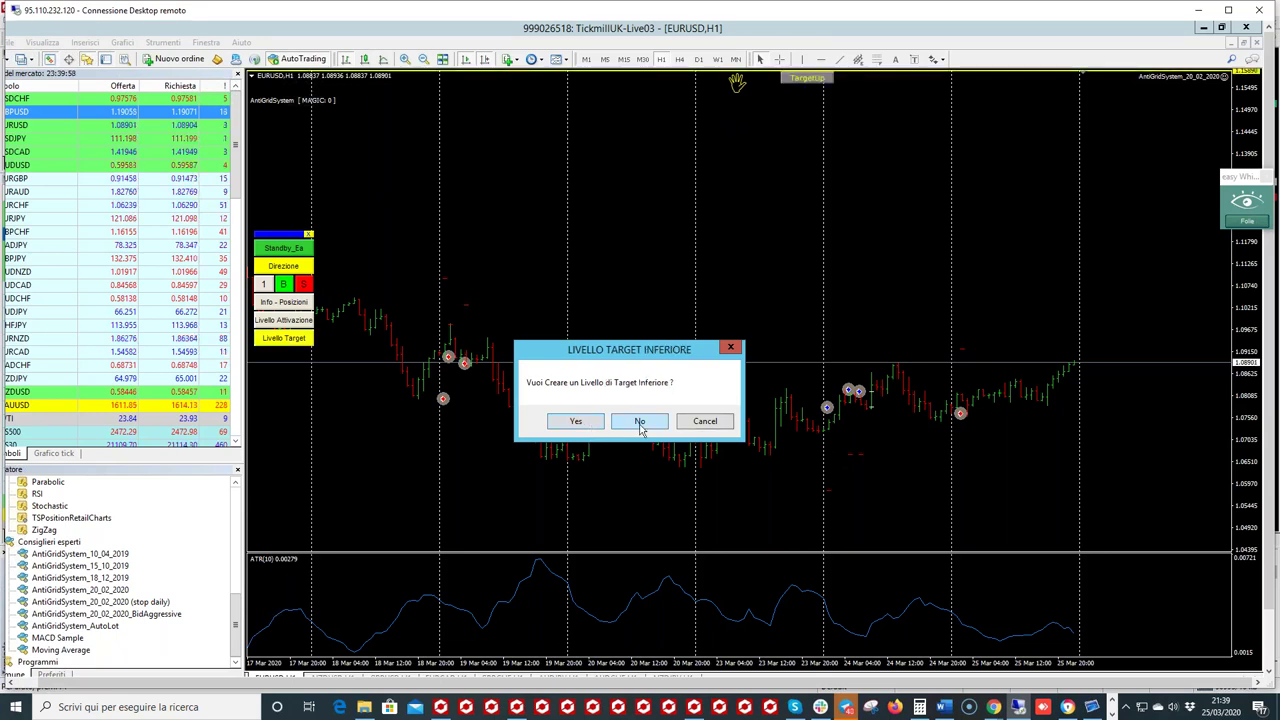
click(639, 425)
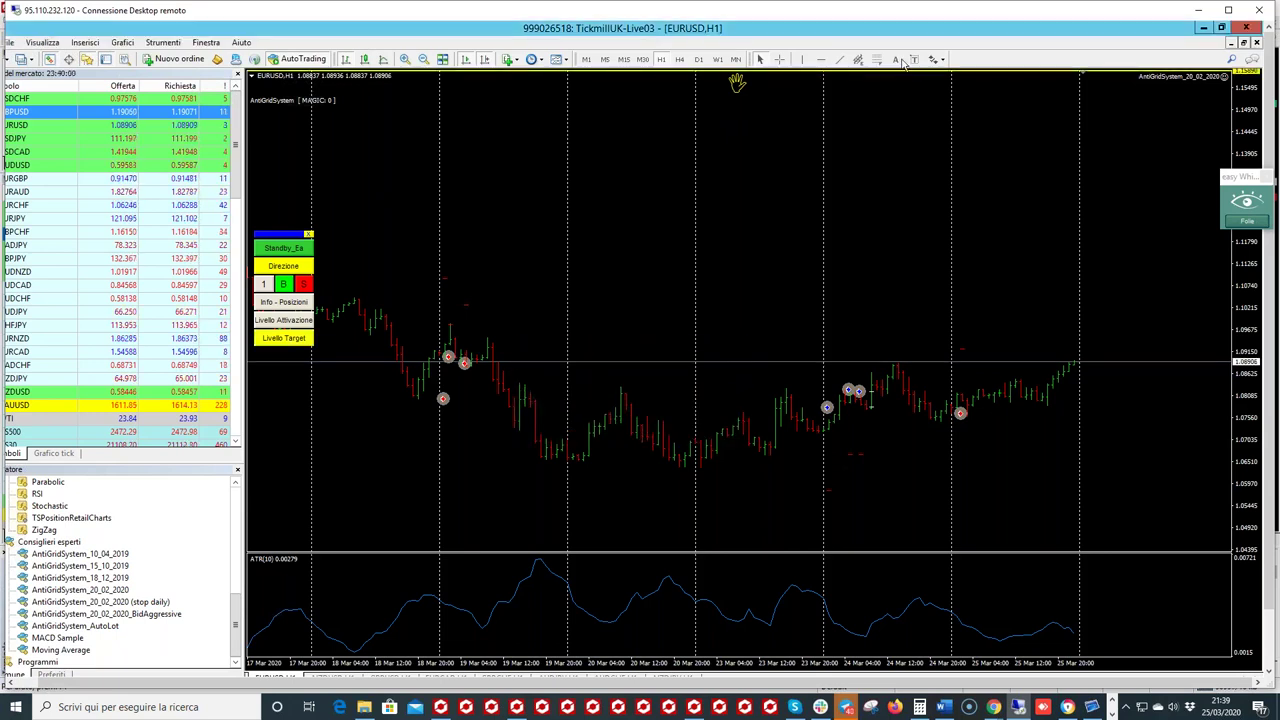
drag(924, 80, 973, 309)
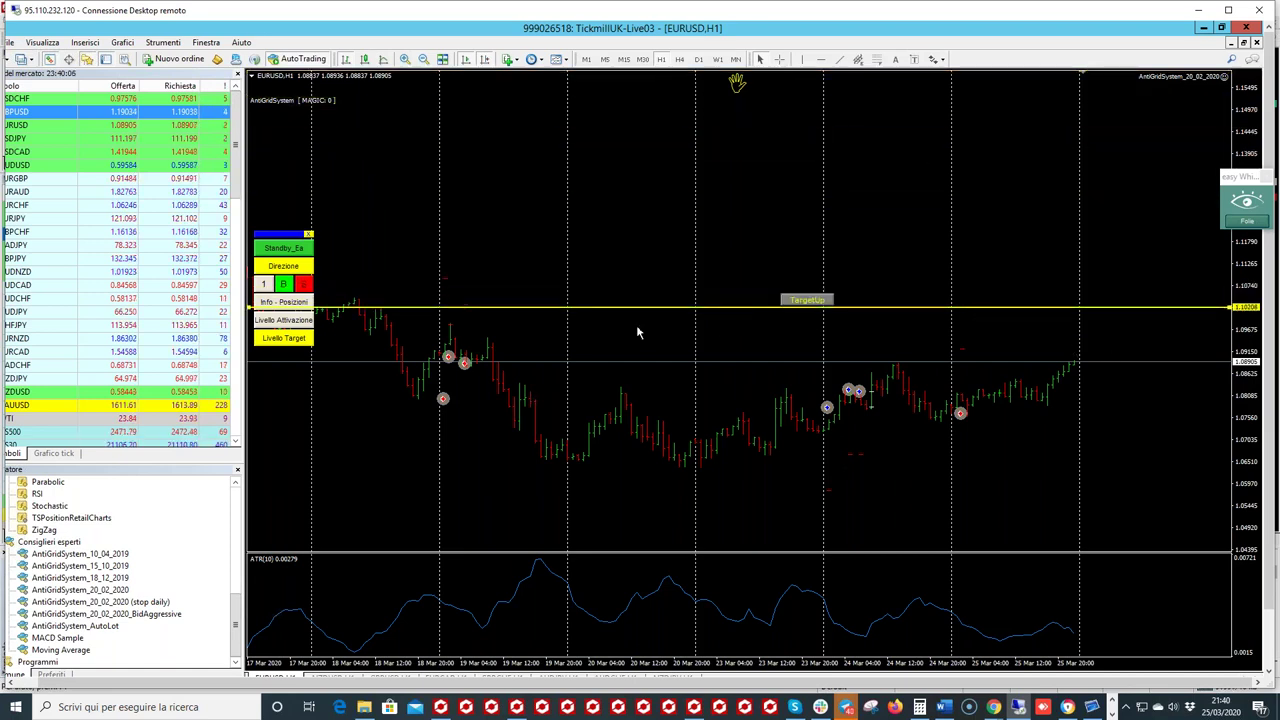
drag(599, 312, 599, 300)
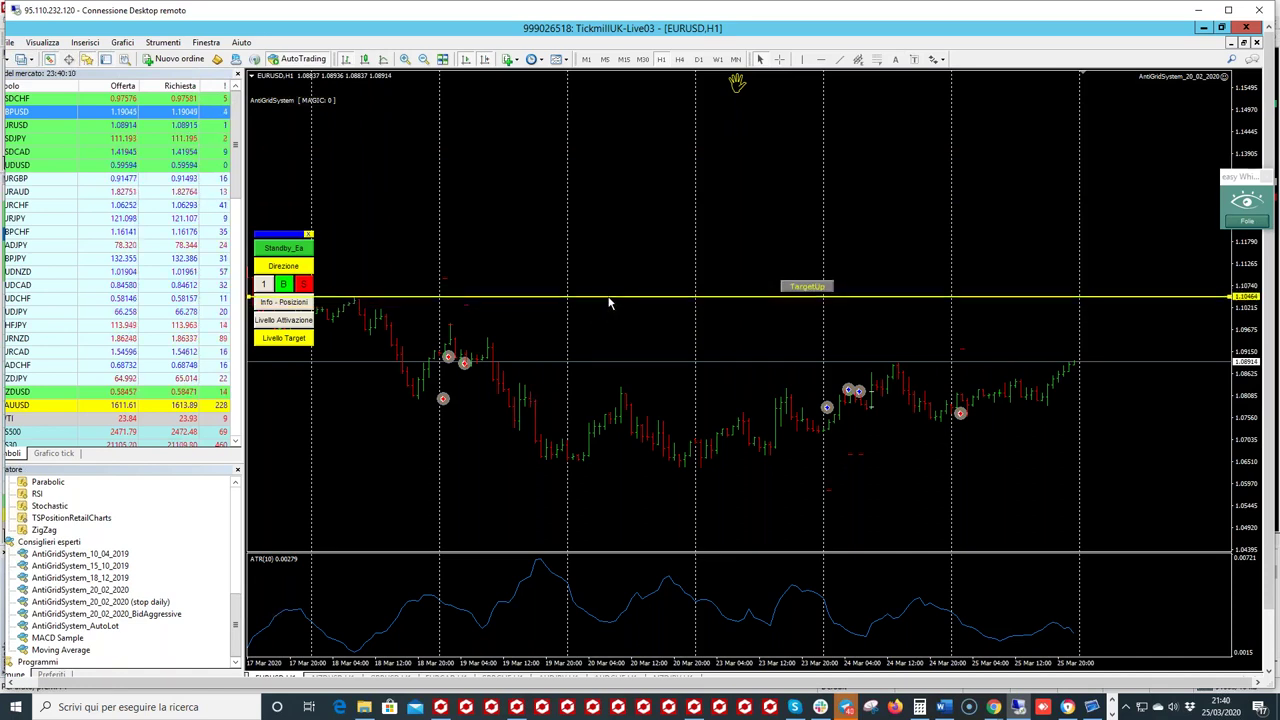
Step: Activate the upper target level and inspect the price area around it with the crosshair
click(812, 287)
click(779, 59)
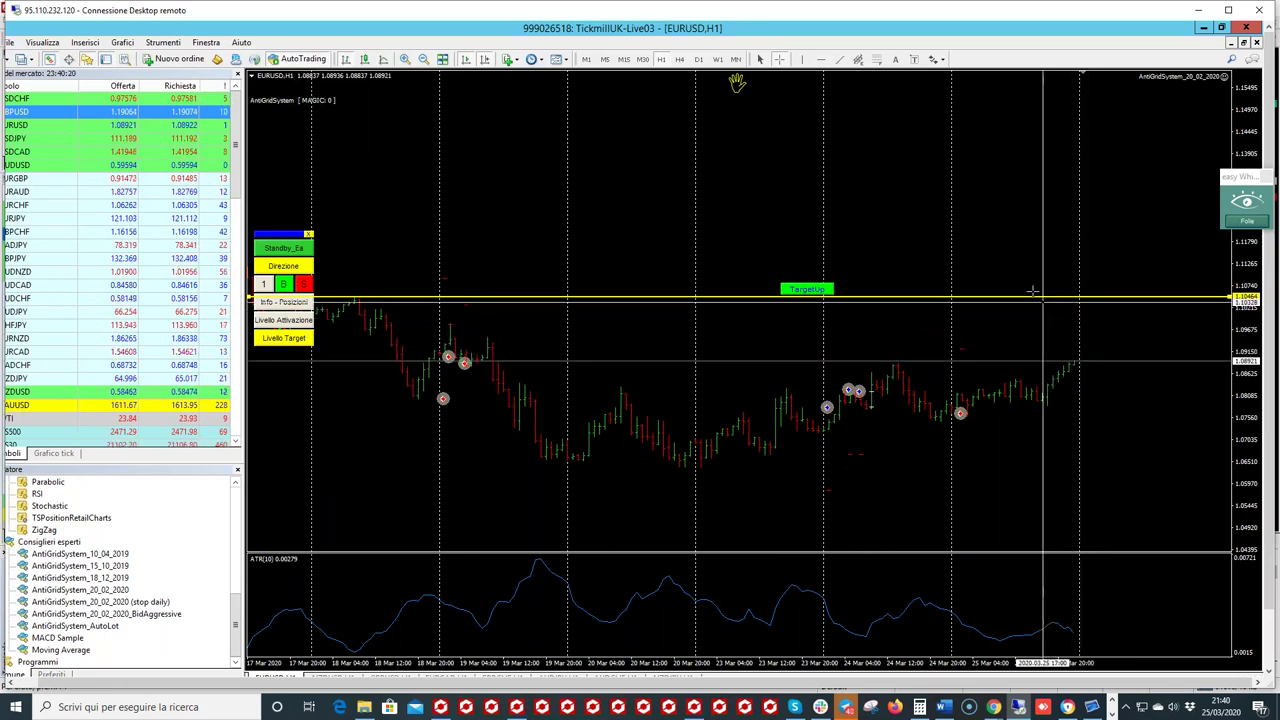
click(955, 262)
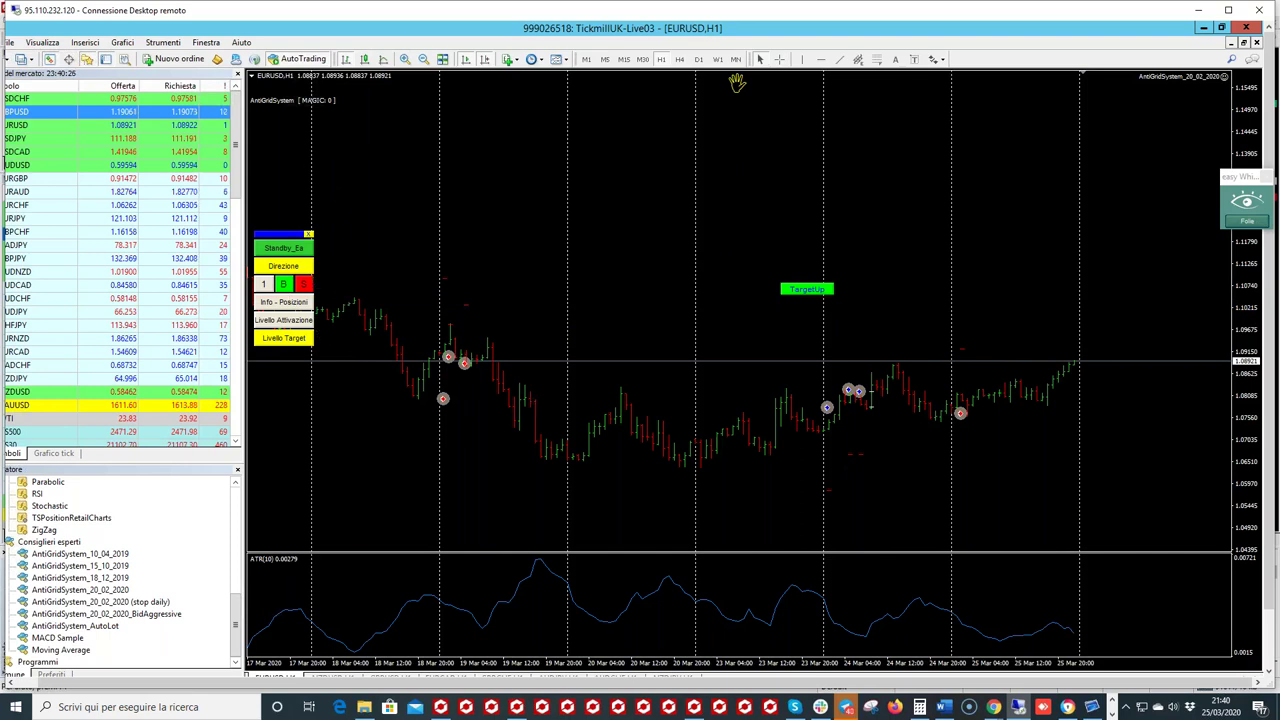
Step: Open the AntiGridSystem expert's properties and review its program information, common settings and input values
key(F7)
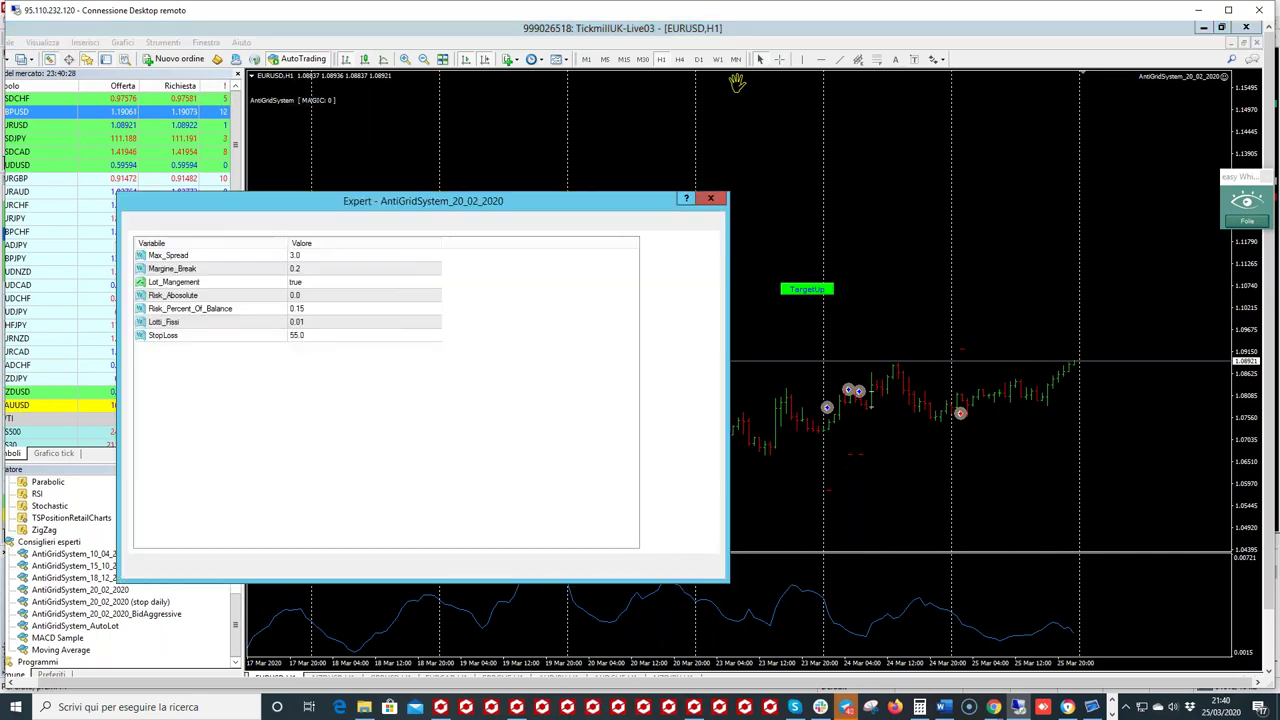
drag(435, 205, 700, 201)
click(407, 219)
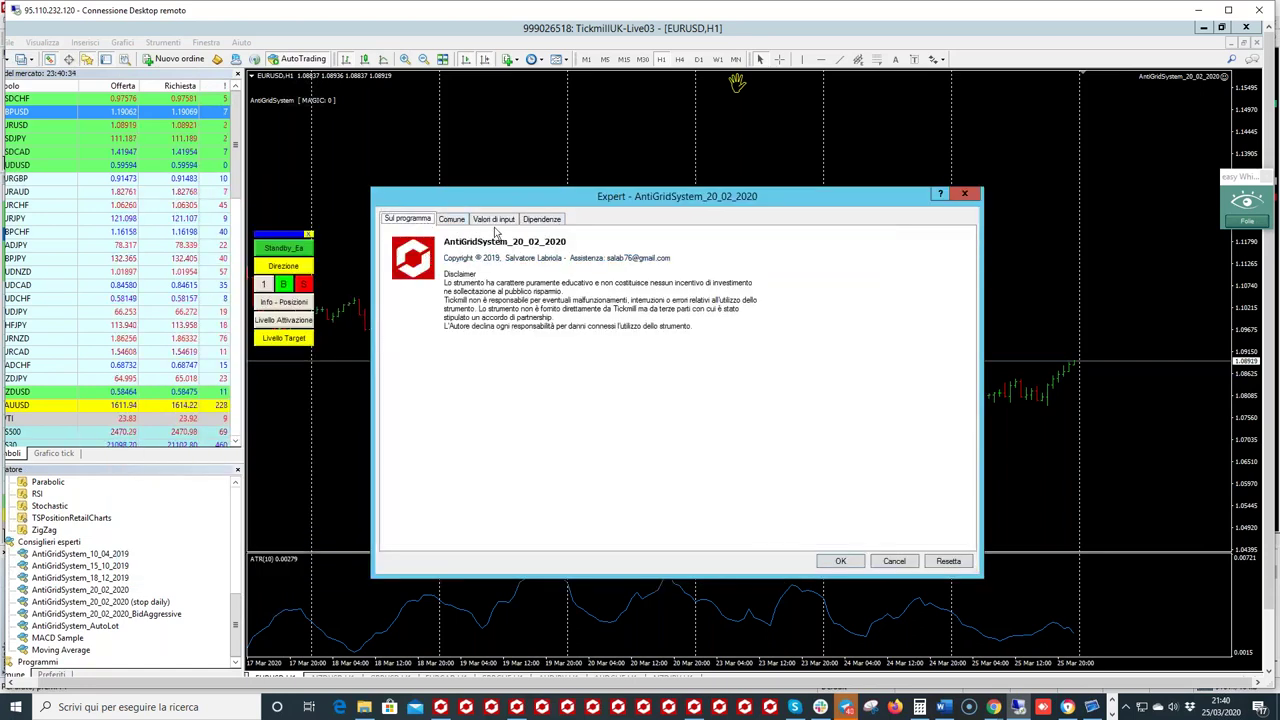
click(453, 222)
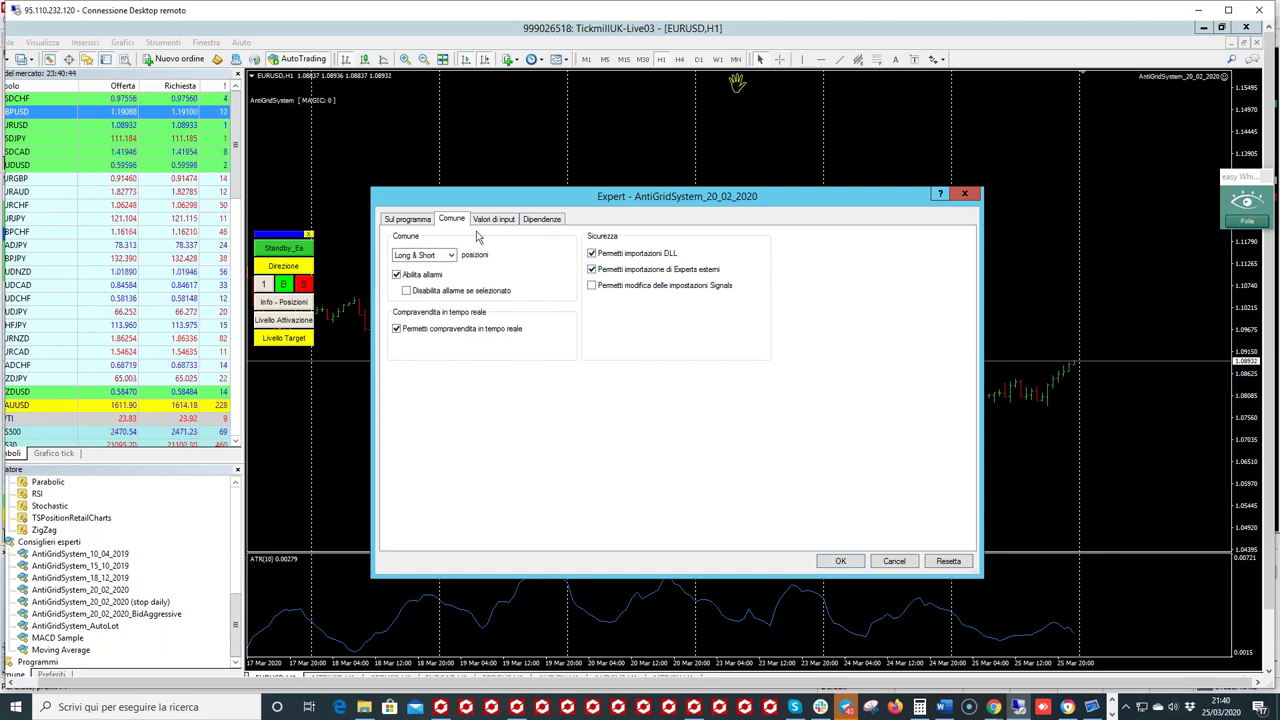
click(495, 220)
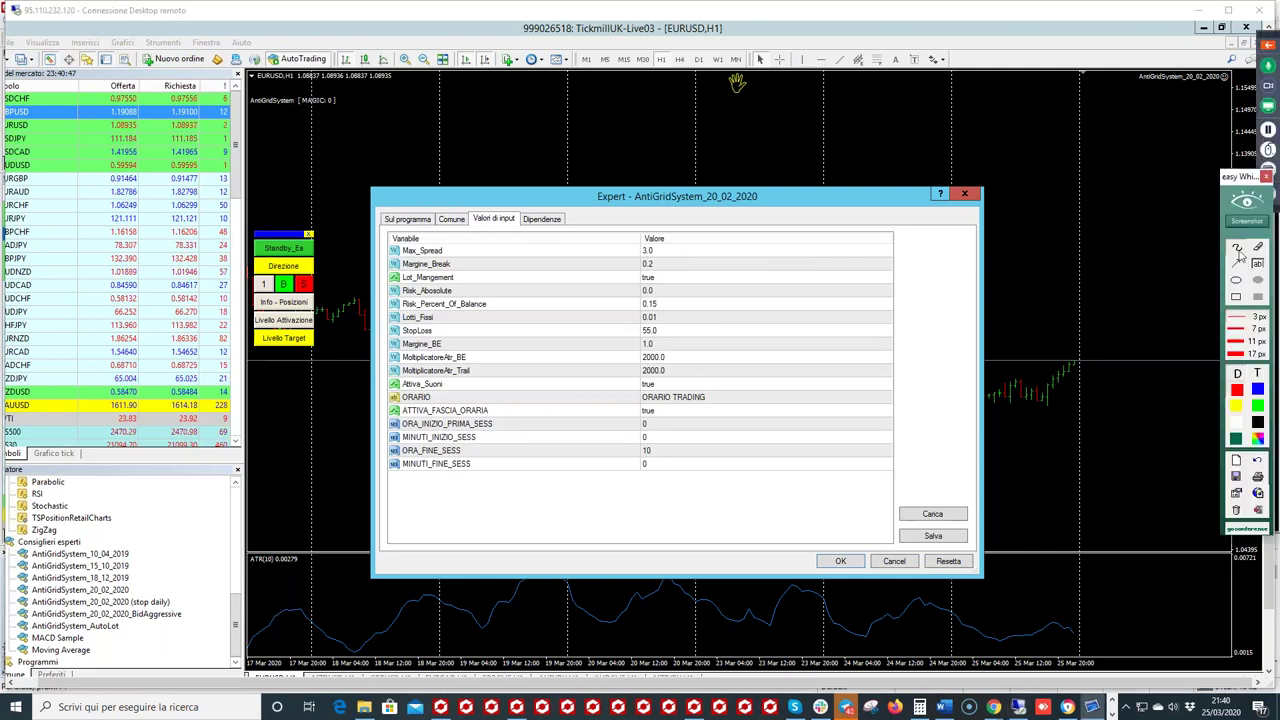
Step: Circle the Max_Spread value in red, close the annotation overlay, and enlarge the properties dialog
mouse_move(657, 249)
mouse_down()
mouse_move(634, 255)
mouse_move(661, 258)
mouse_up()
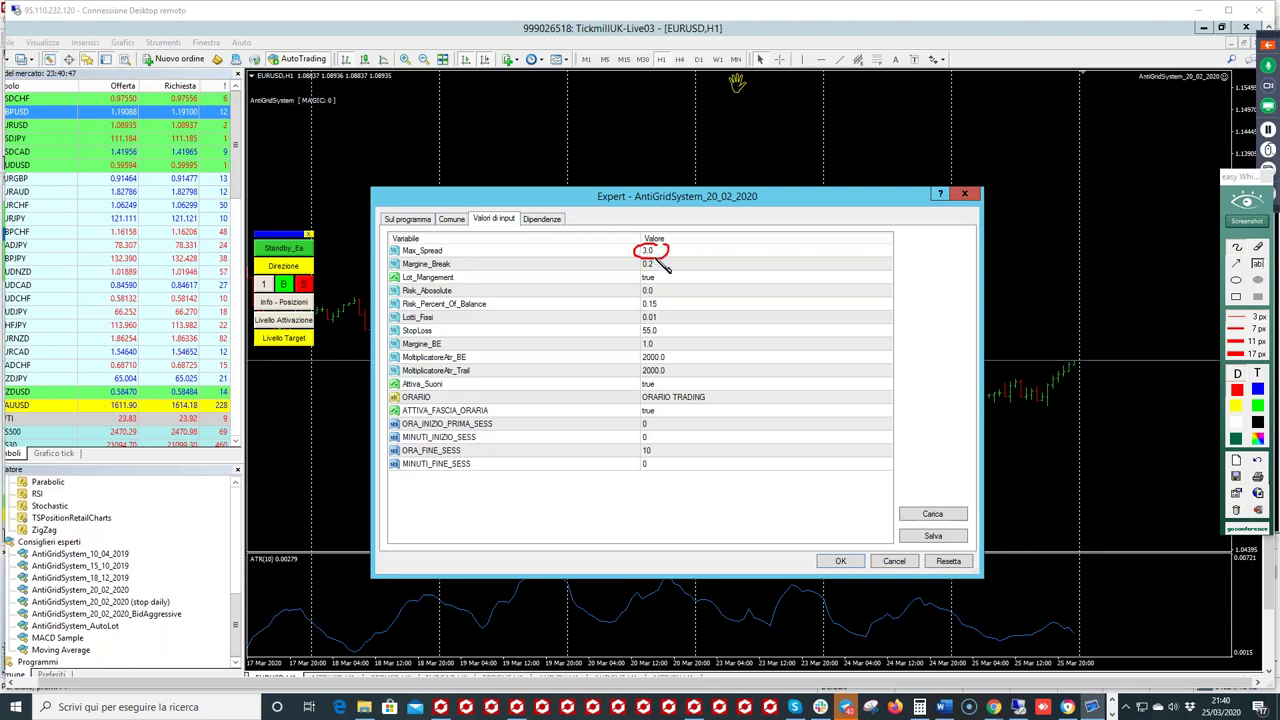
click(1247, 221)
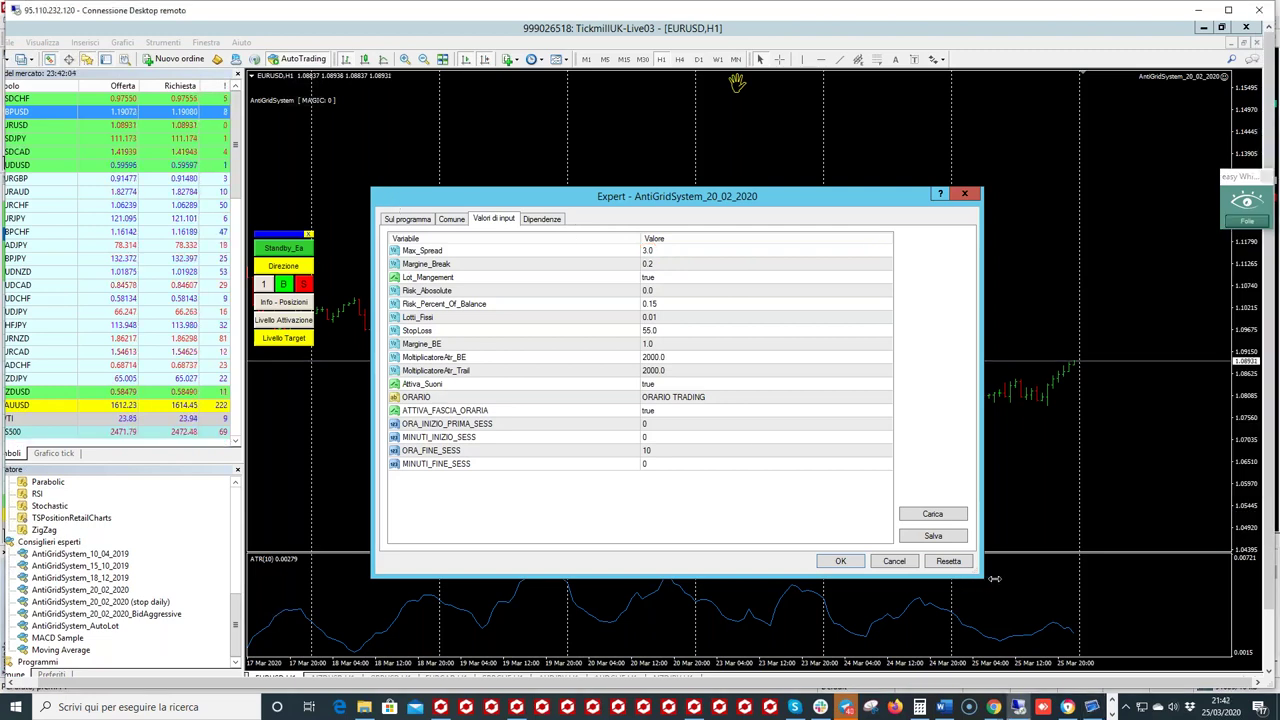
drag(983, 579, 1127, 661)
drag(372, 188, 333, 128)
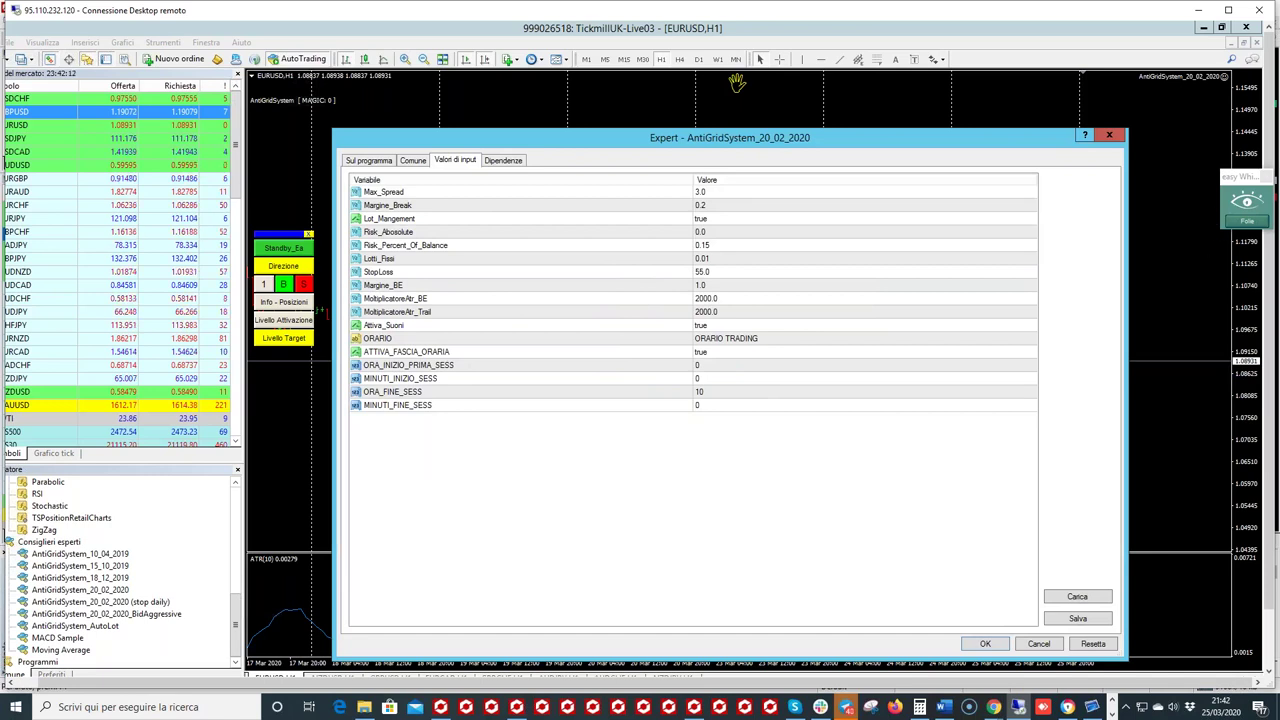
Step: Circle the Margine_Break value in red, then close the annotation overlay and the expert's properties
click(1251, 222)
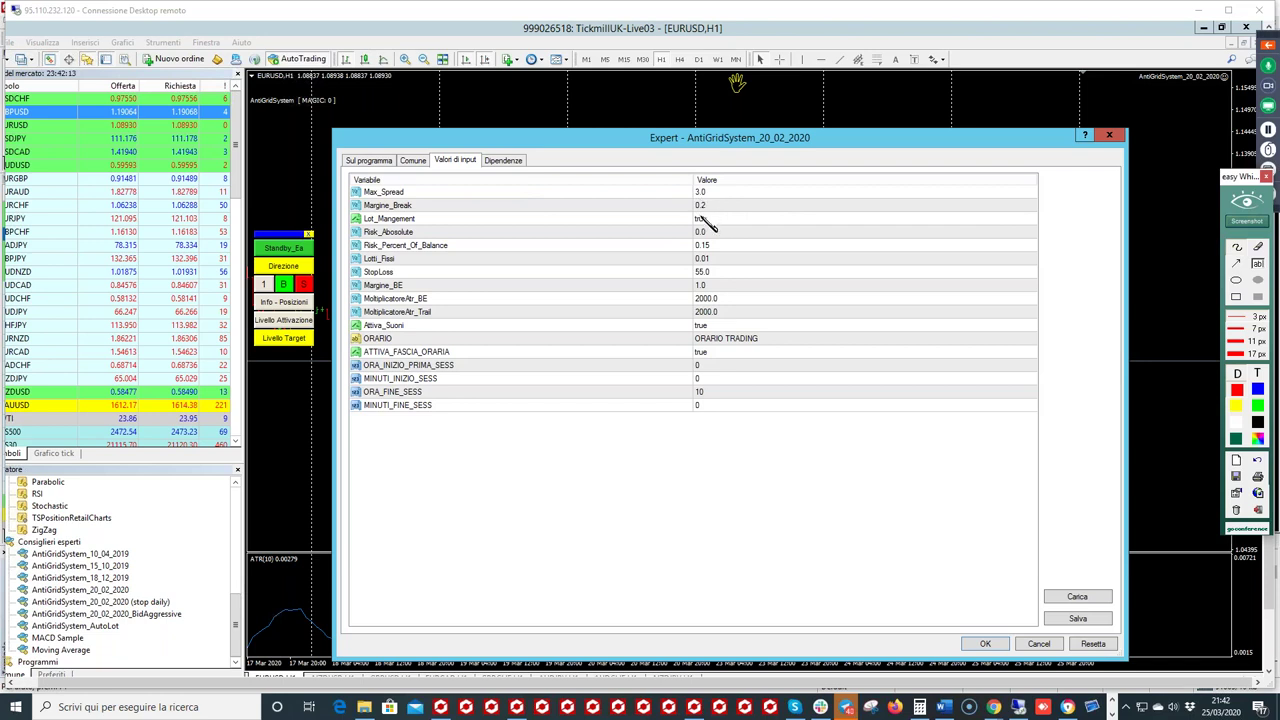
mouse_move(693, 208)
mouse_down()
mouse_move(722, 203)
mouse_move(690, 208)
mouse_move(722, 215)
mouse_up()
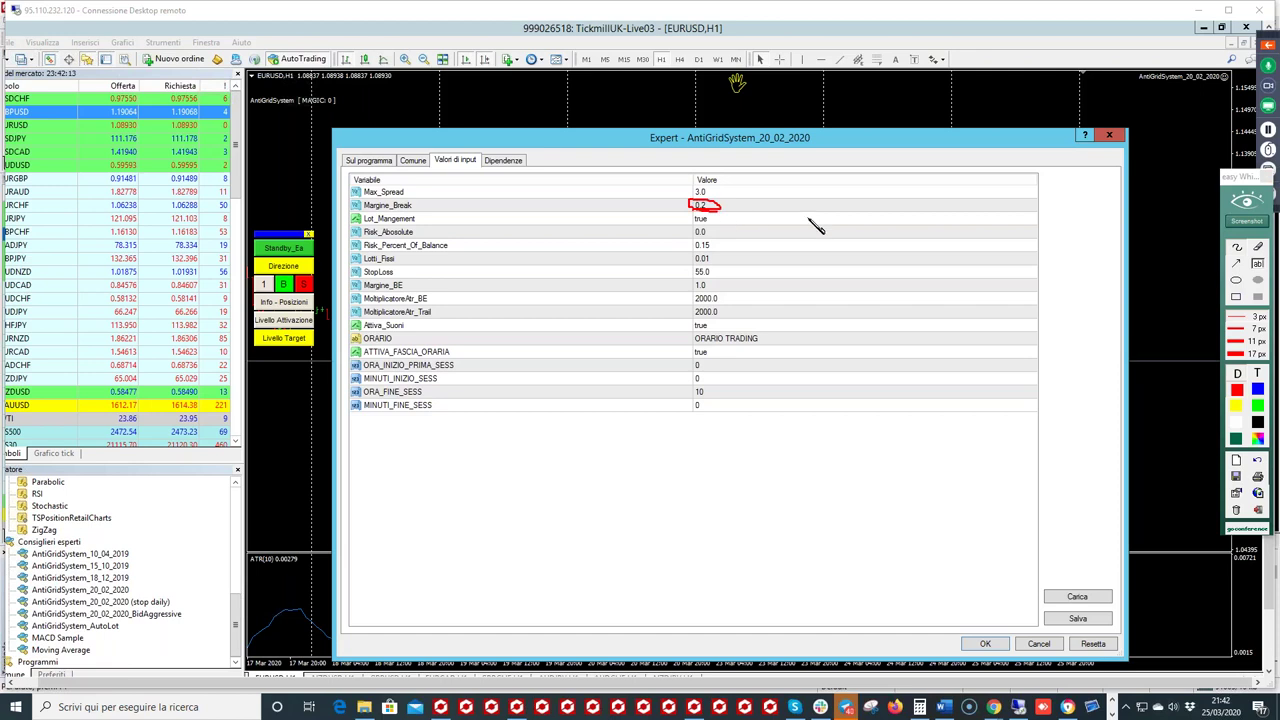
click(1246, 220)
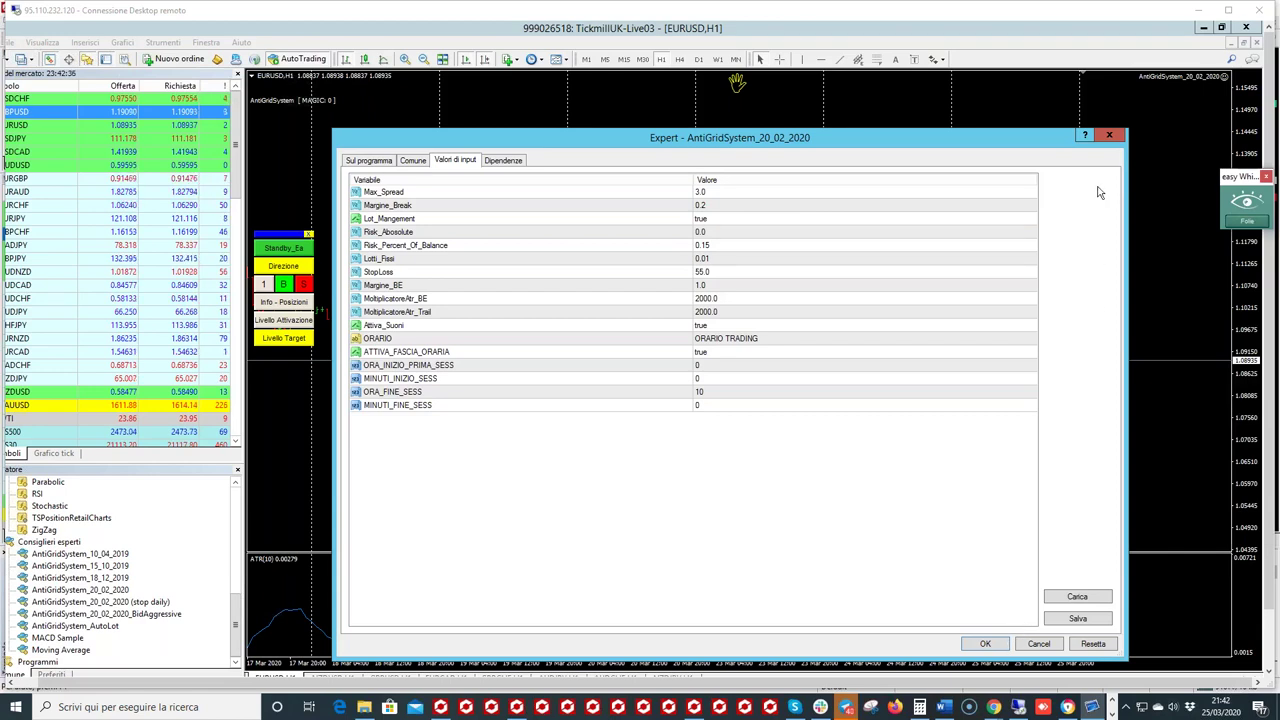
click(1109, 136)
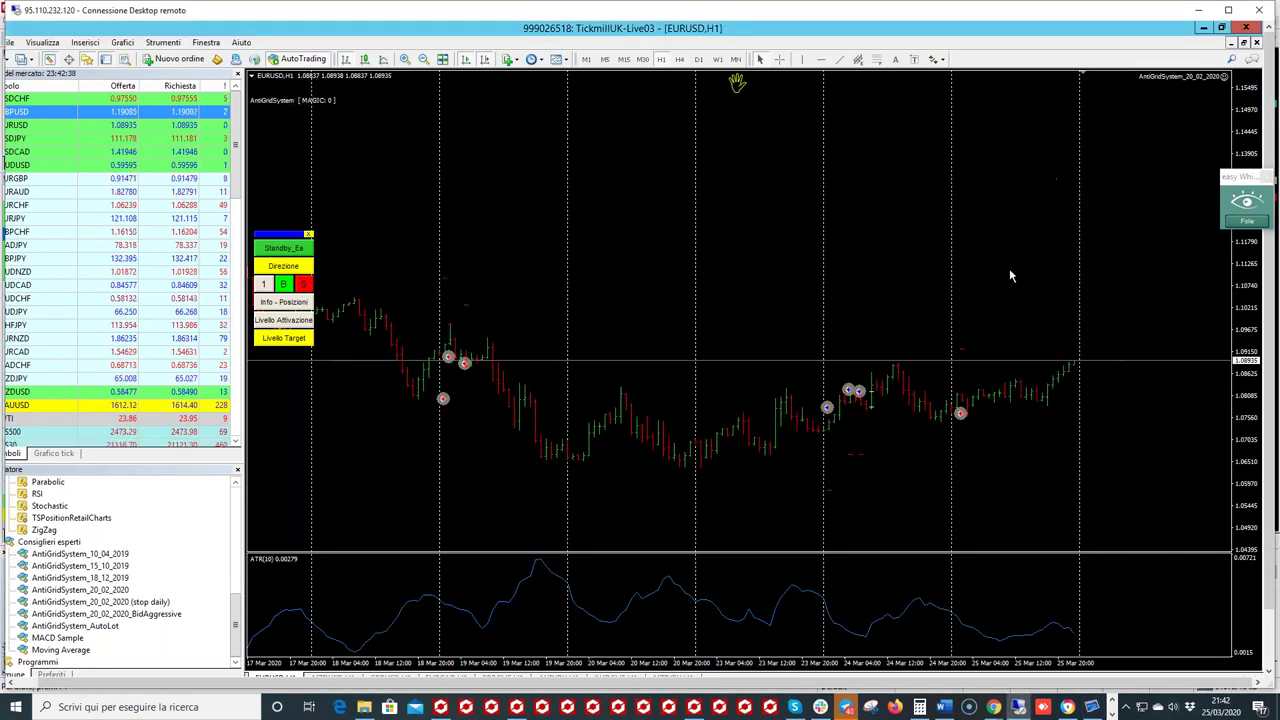
Step: Place a horizontal line at 1.07823 under the recent low and inspect the price beside it with the crosshair
click(819, 62)
click(1052, 405)
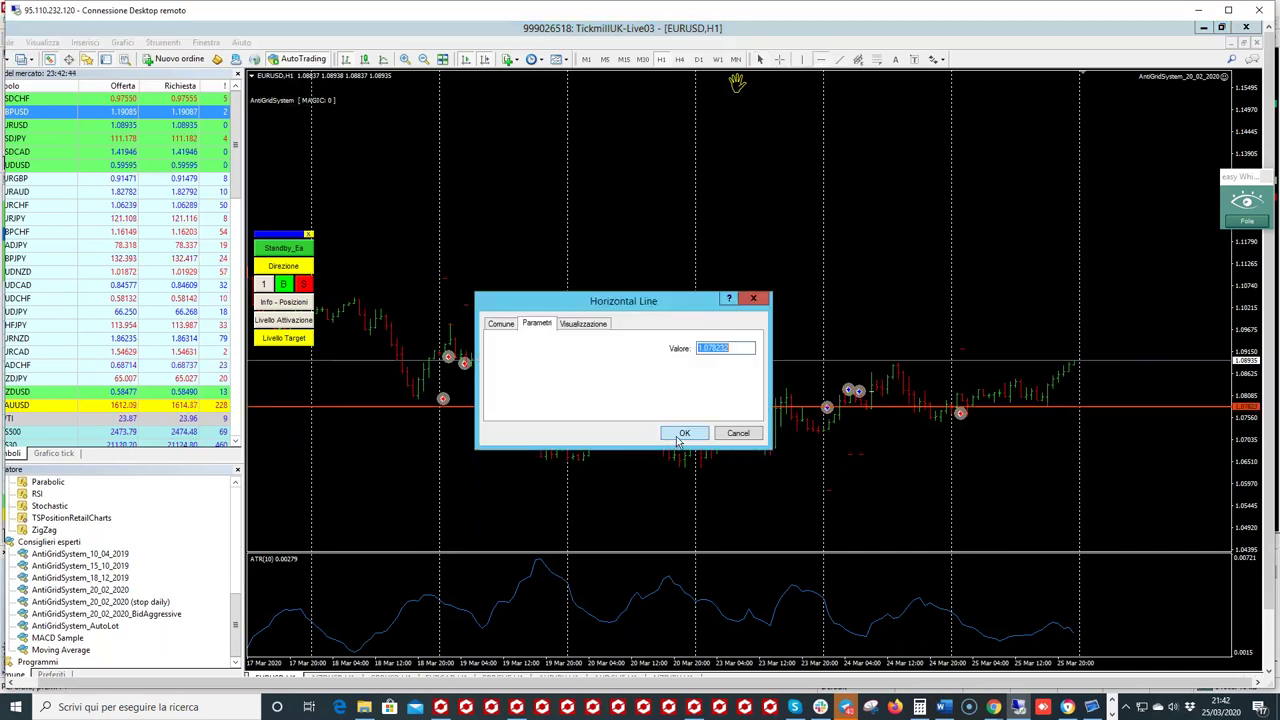
click(738, 347)
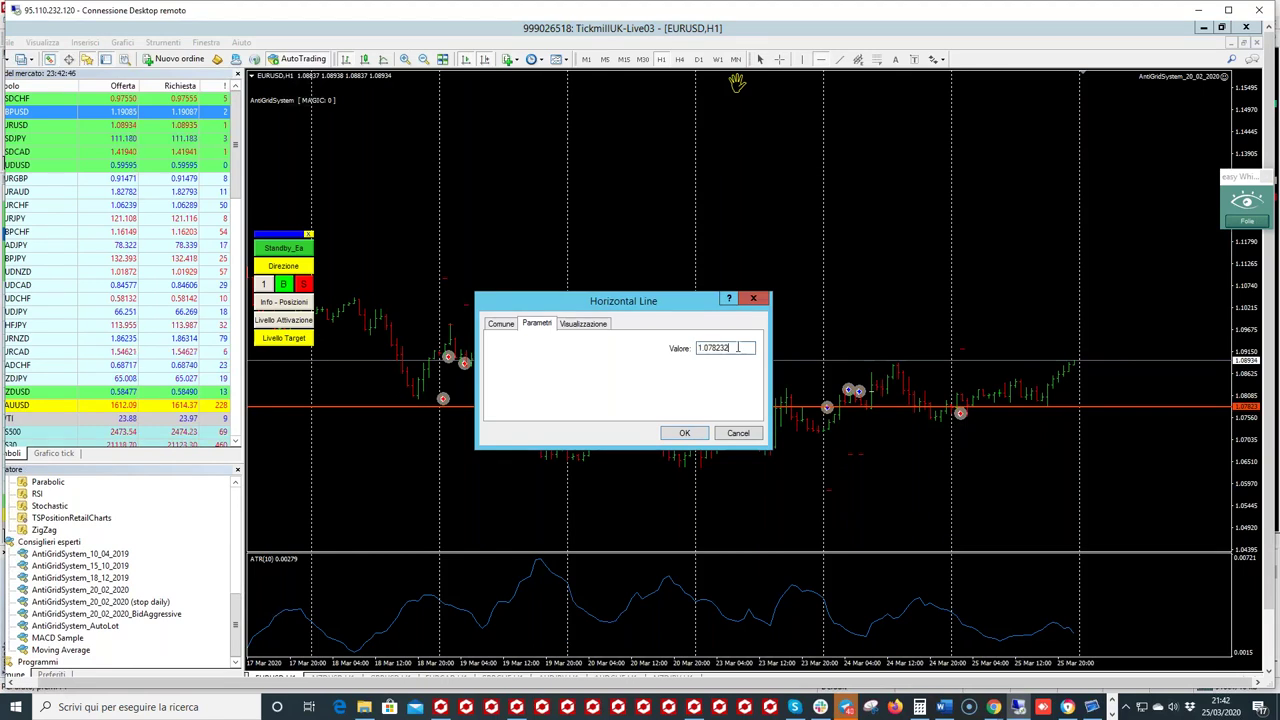
key(BackSpace)
text(3)
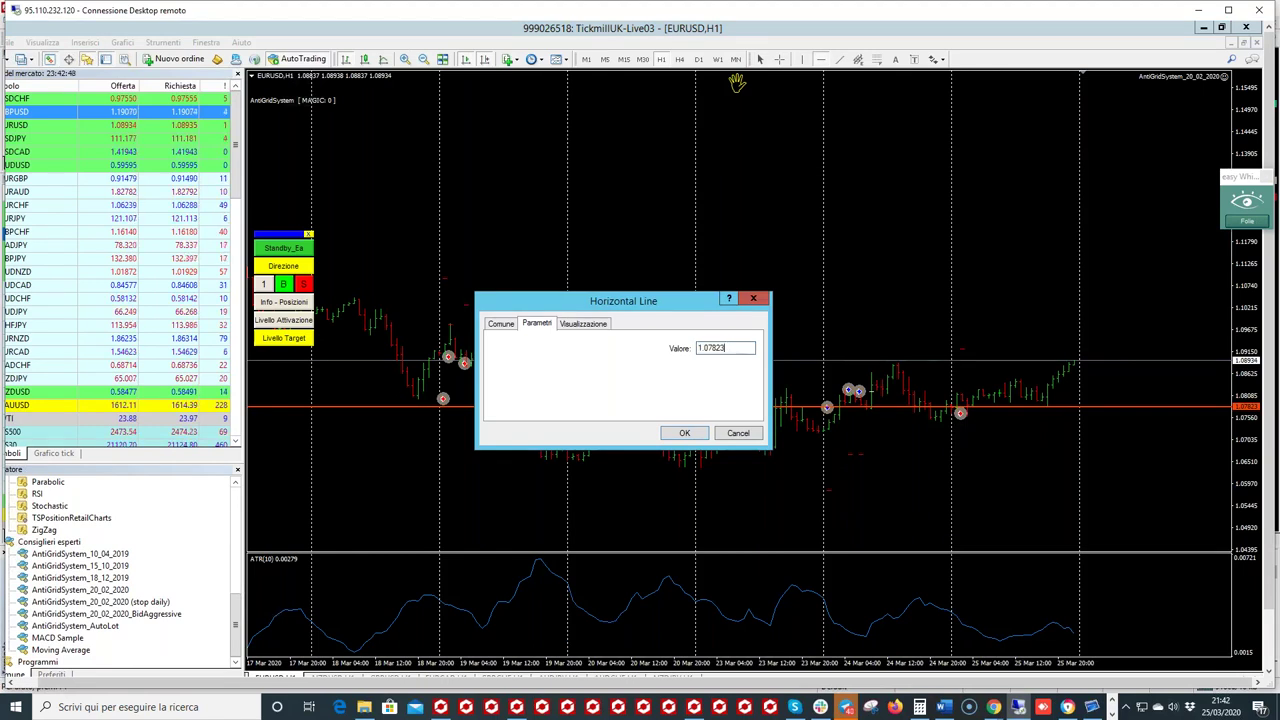
click(685, 436)
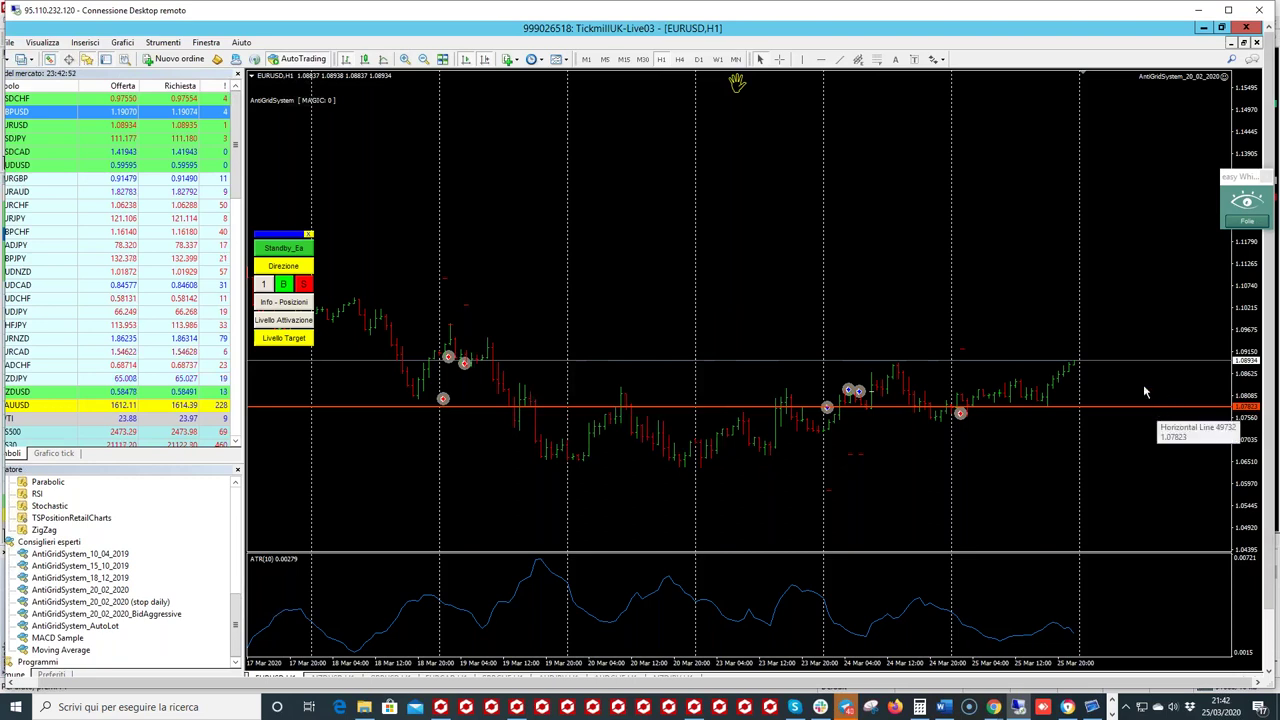
click(781, 60)
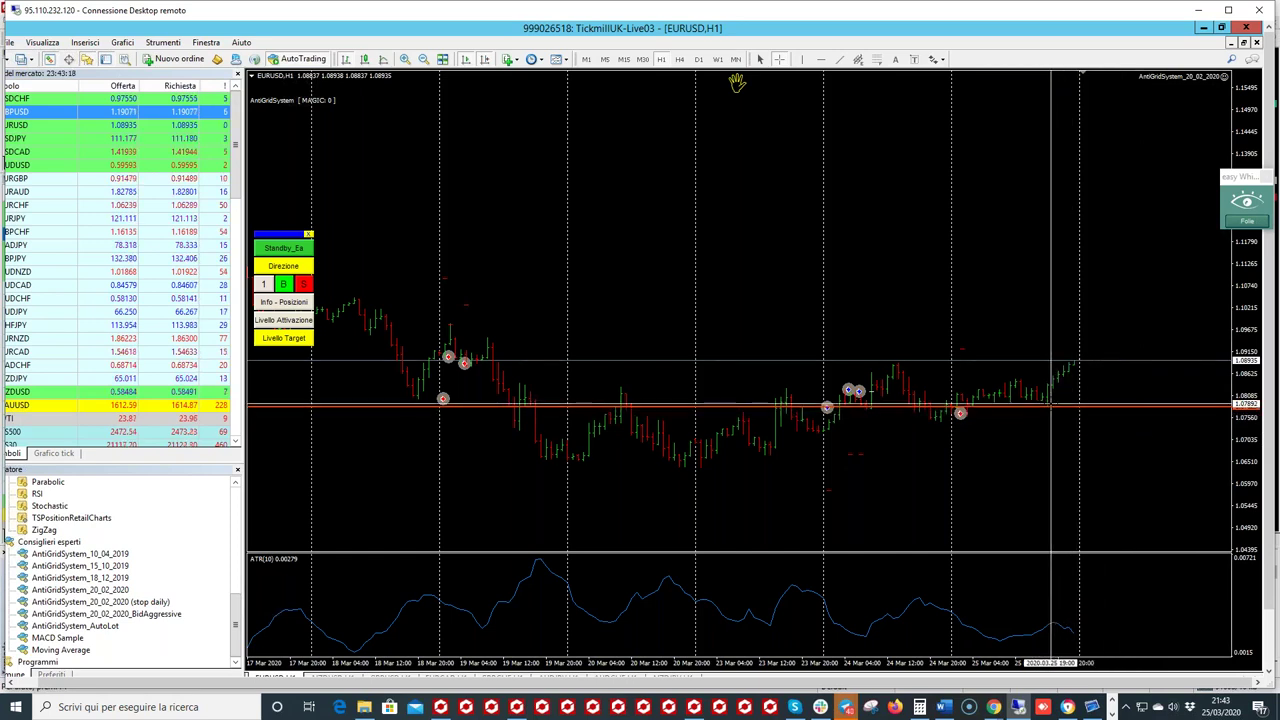
click(971, 250)
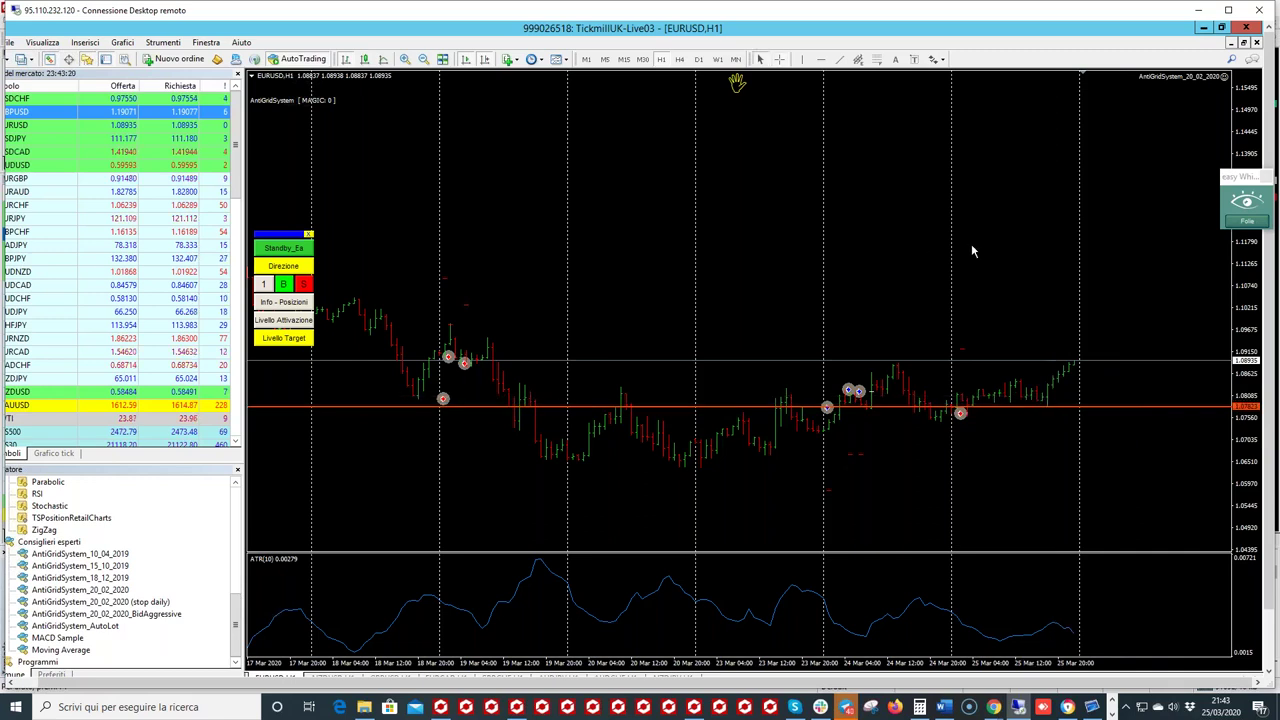
Step: Reopen the expert's input values and highlight the Margine_Break parameter for review
key(F7)
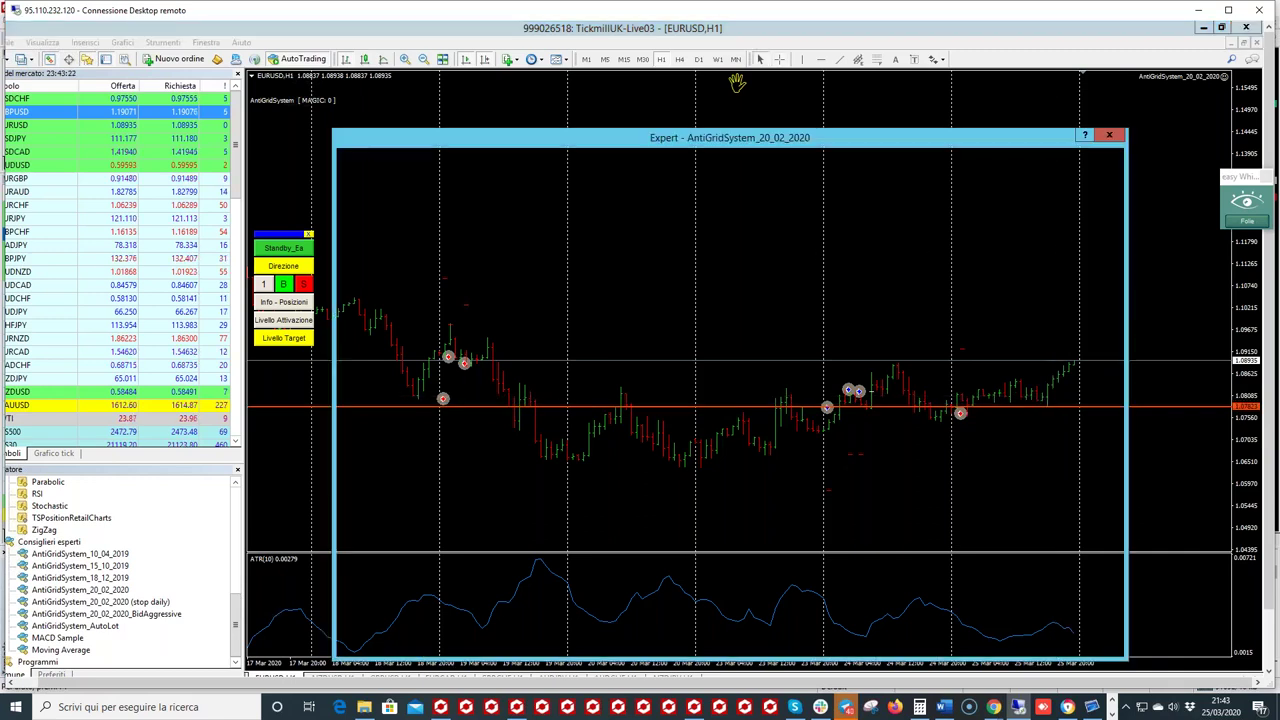
click(702, 205)
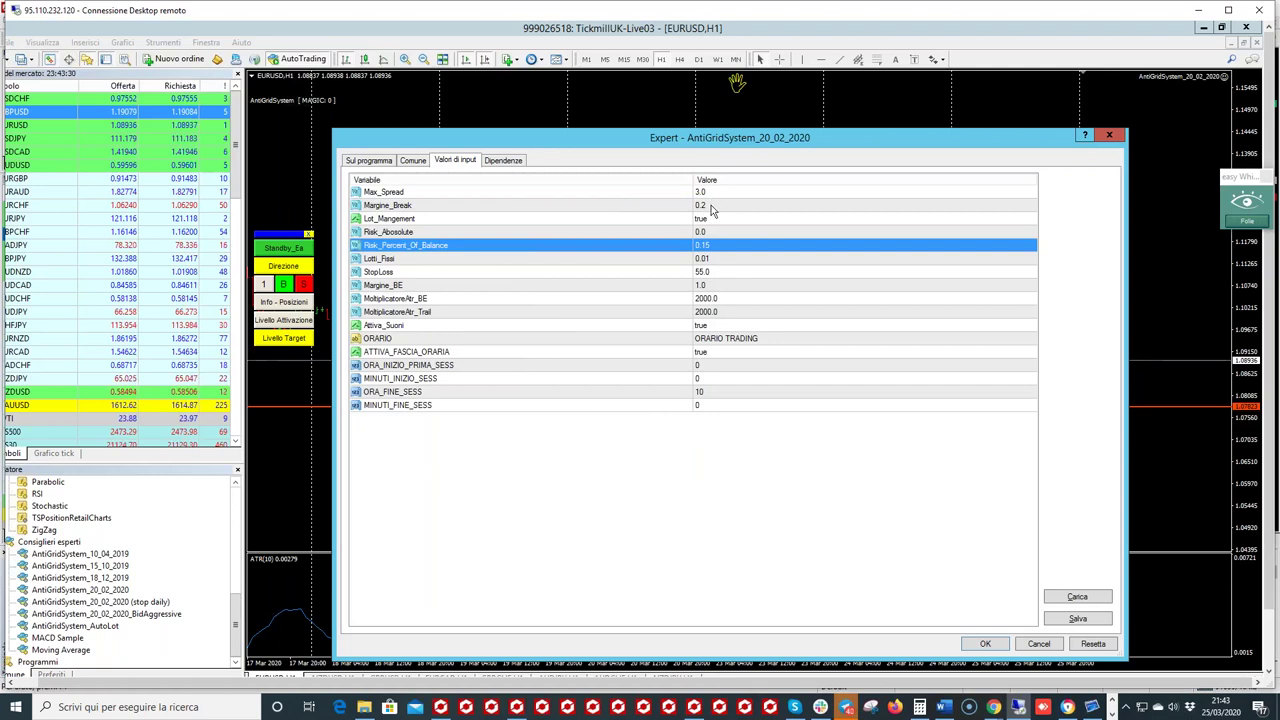
click(712, 206)
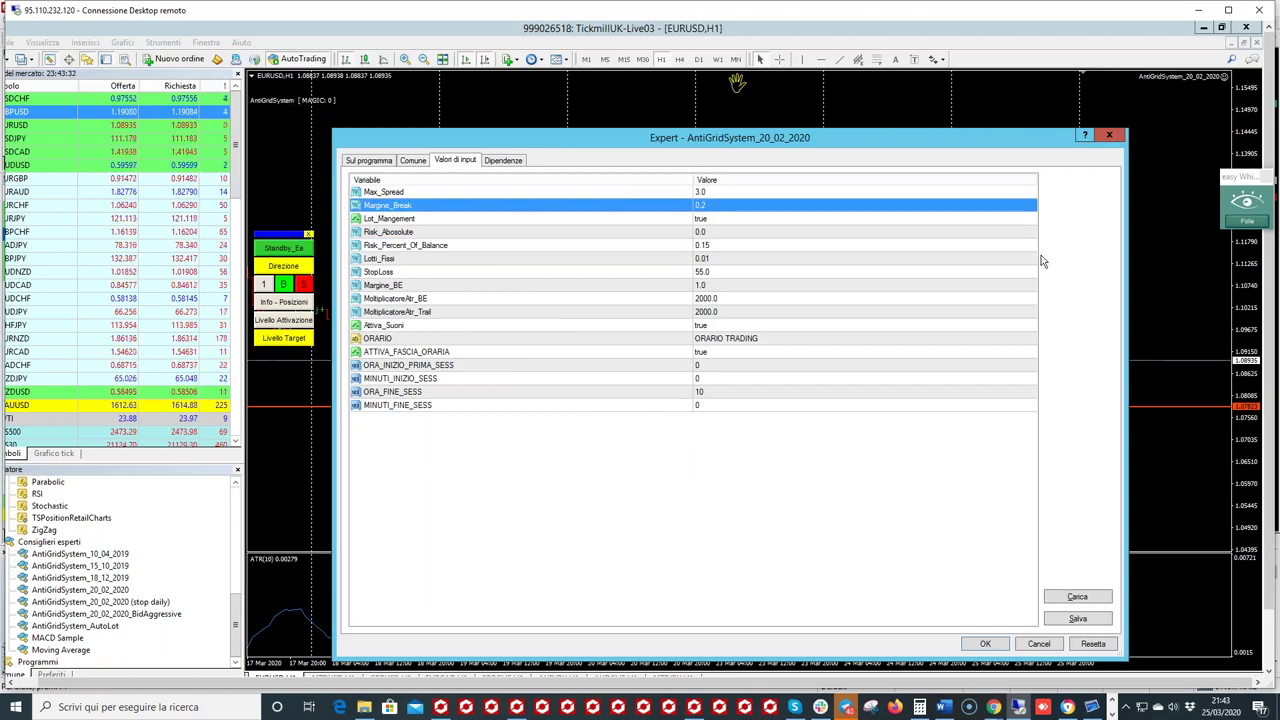
Step: Enlarge the properties dialog and examine the Lot_Mangement, Risk_Abosolute and Risk_Percent_Of_Balance parameters
click(755, 234)
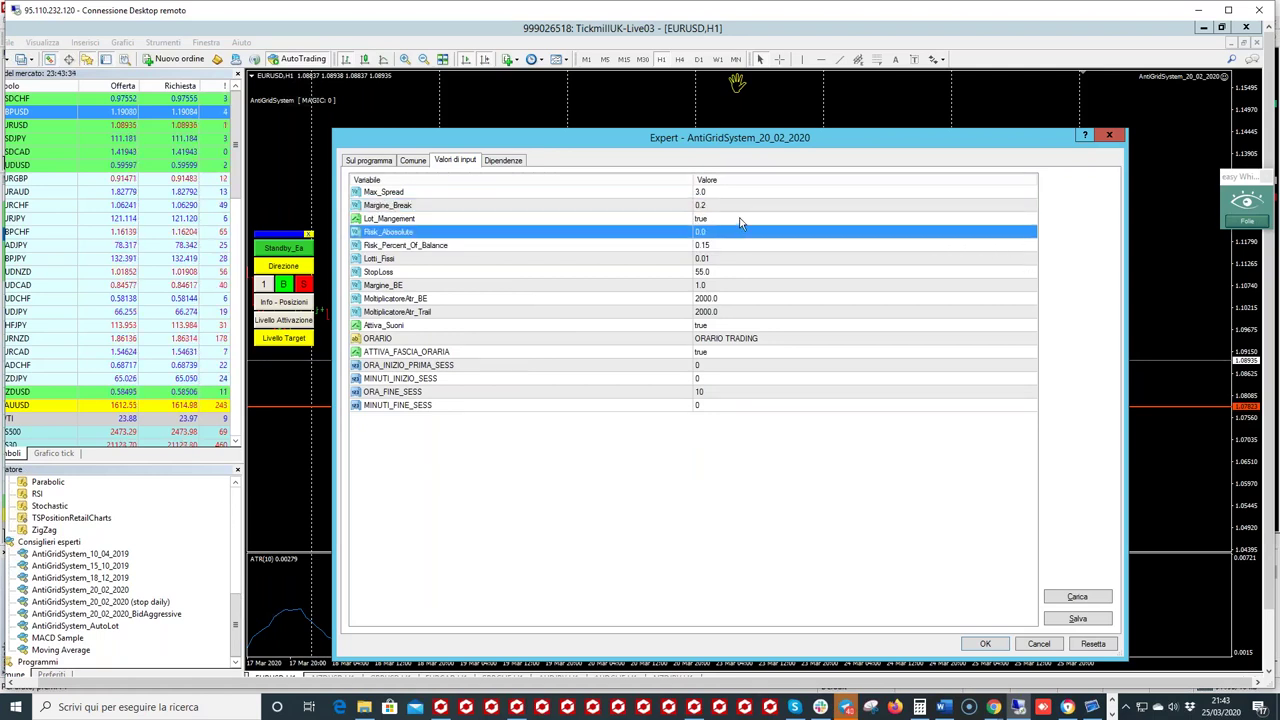
click(624, 217)
drag(334, 119, 311, 96)
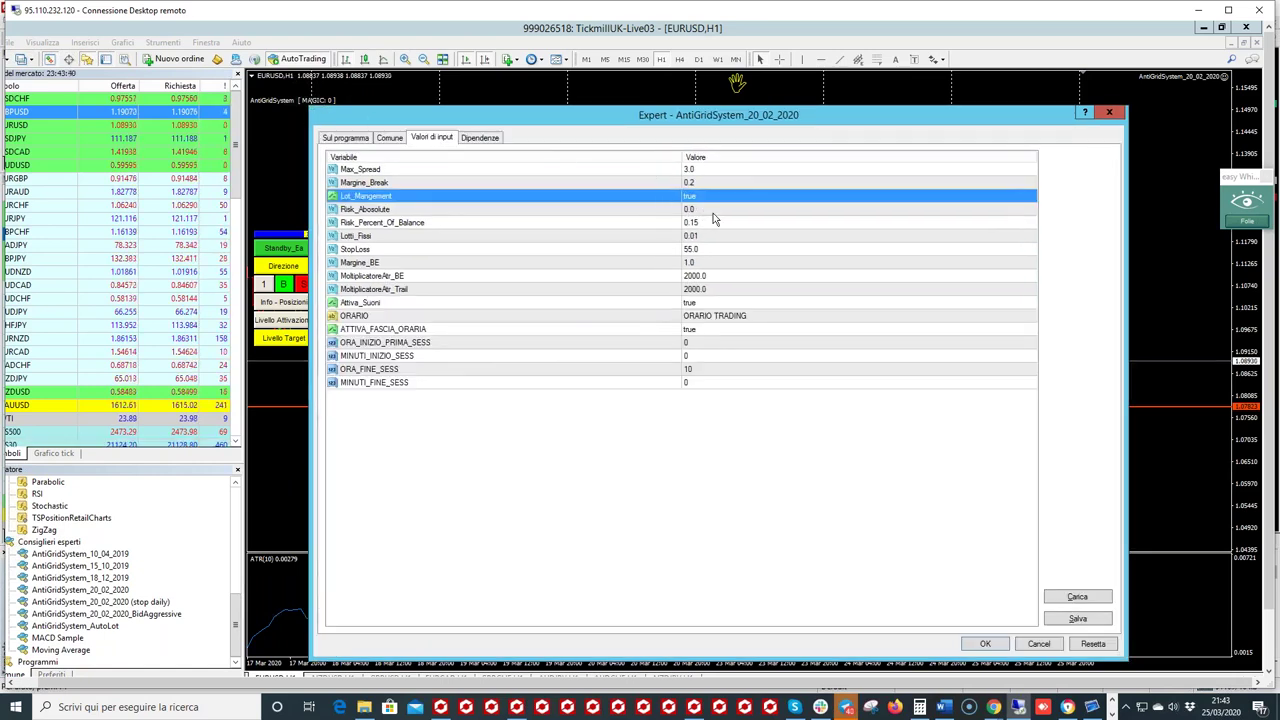
click(714, 212)
click(713, 199)
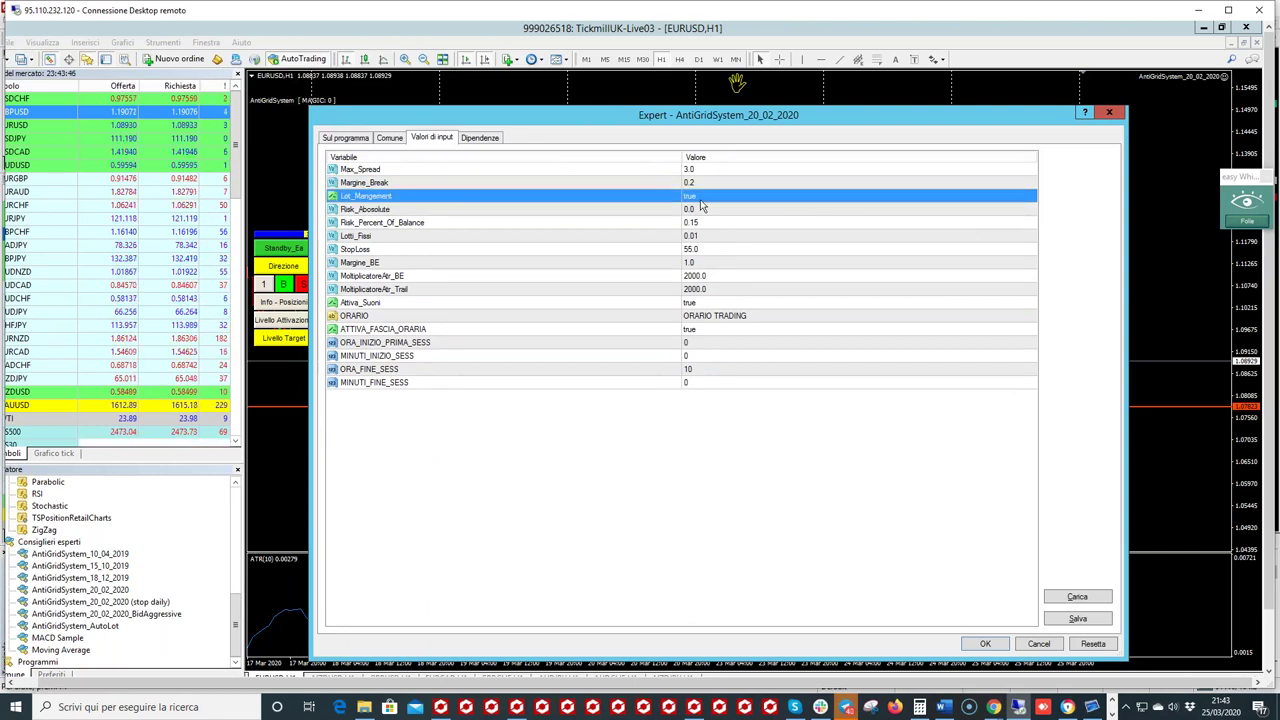
click(699, 228)
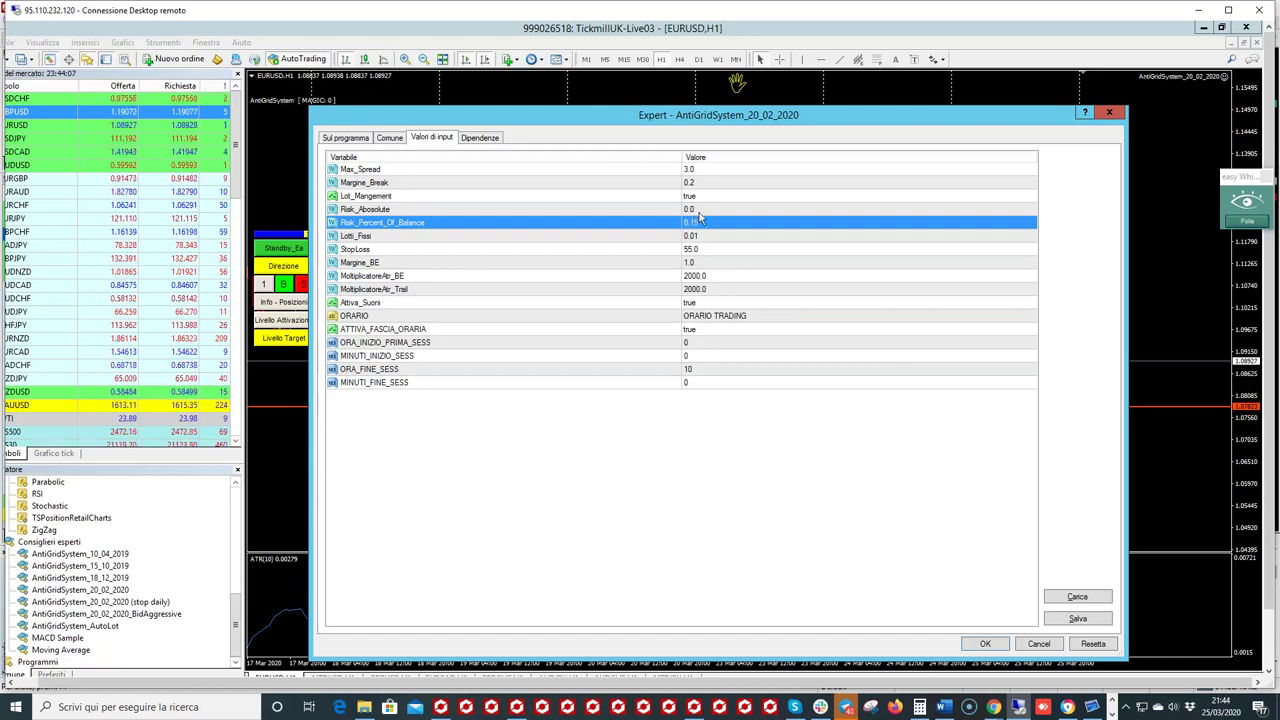
Step: Set Risk_Abosolute to 50 and Risk_Percent_Of_Balance to 0.0 in the expert's input values
click(695, 210)
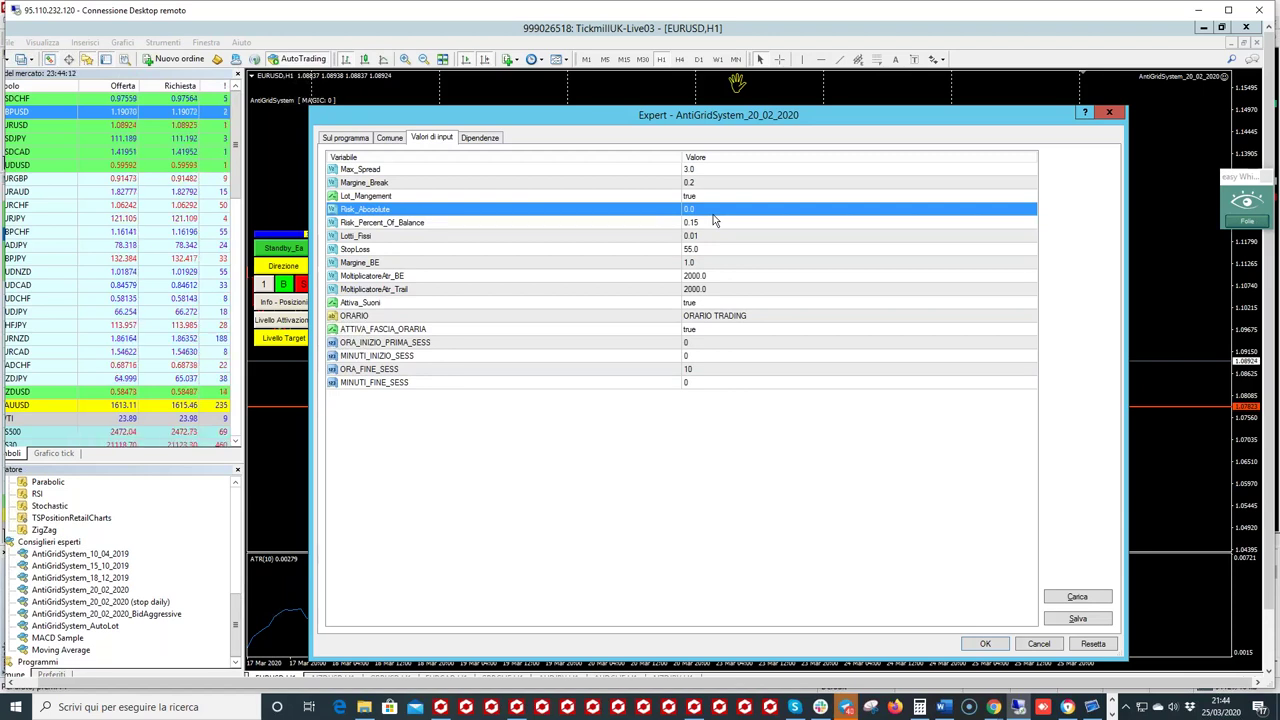
click(714, 210)
click(714, 210)
text(50)
key(Tab)
text(0.0)
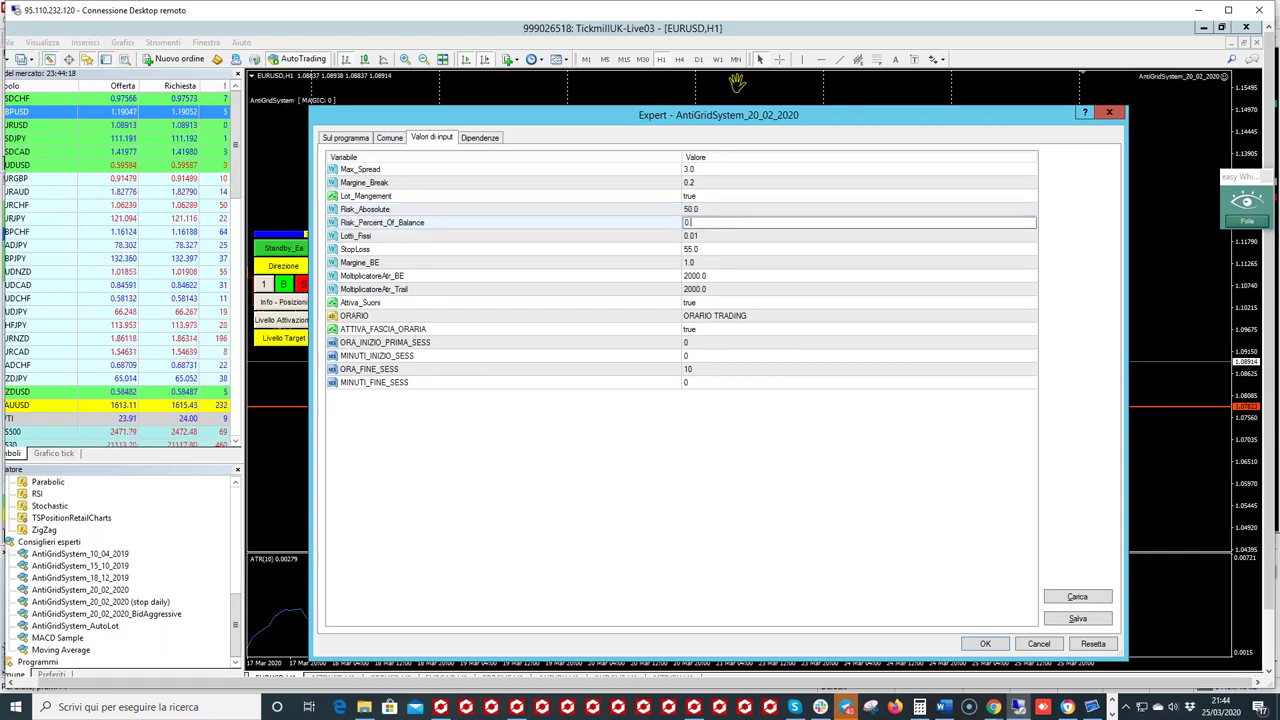
click(720, 240)
click(718, 223)
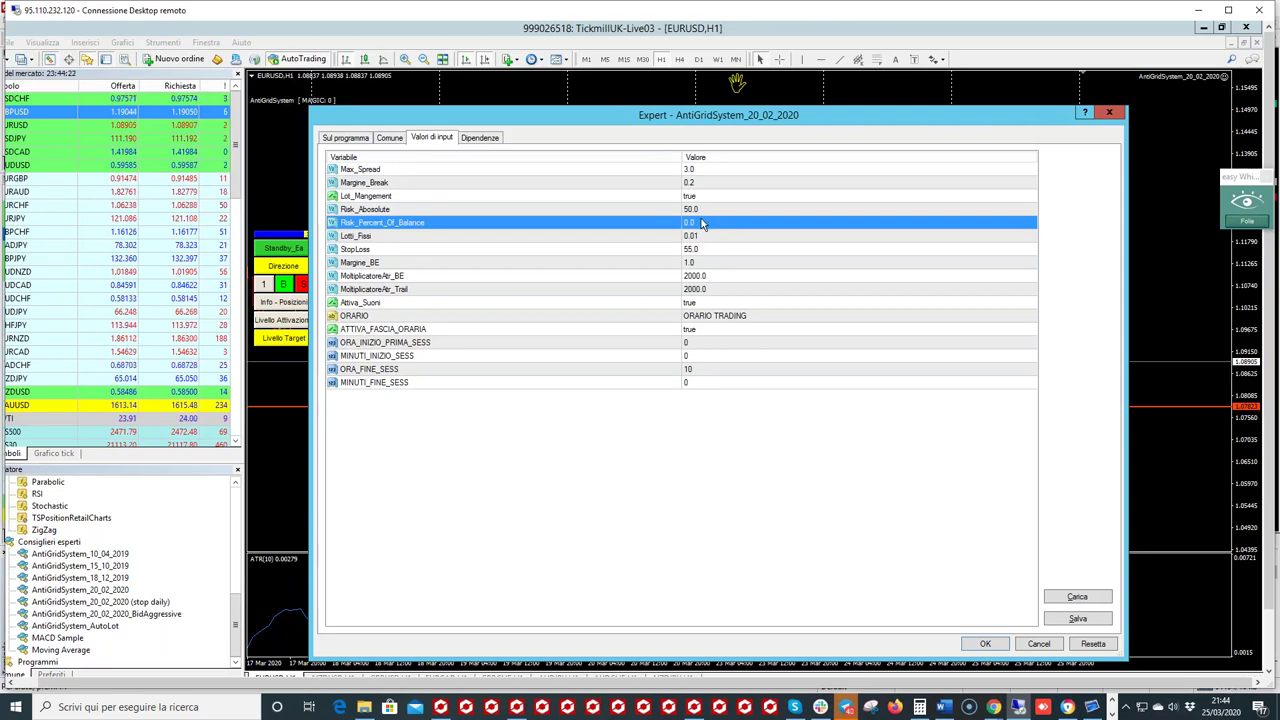
click(686, 210)
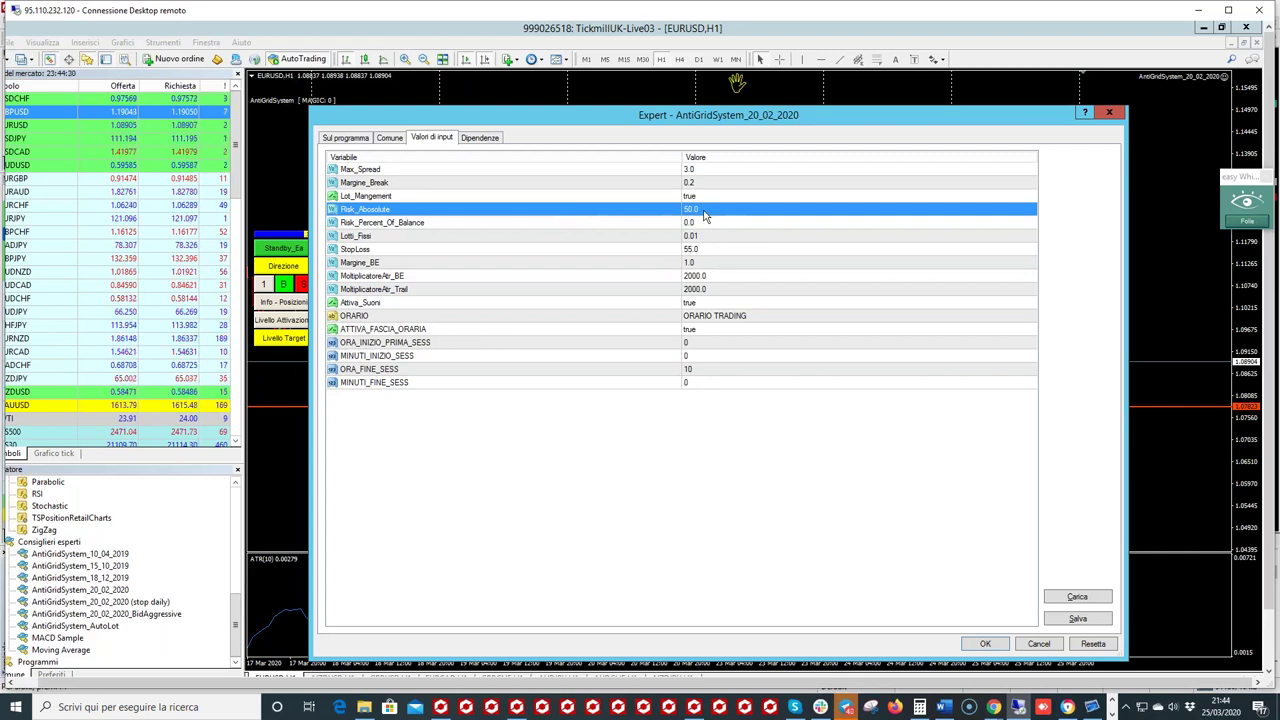
Step: Switch the Lot_Mangement parameter to false
click(714, 196)
click(714, 196)
click(714, 196)
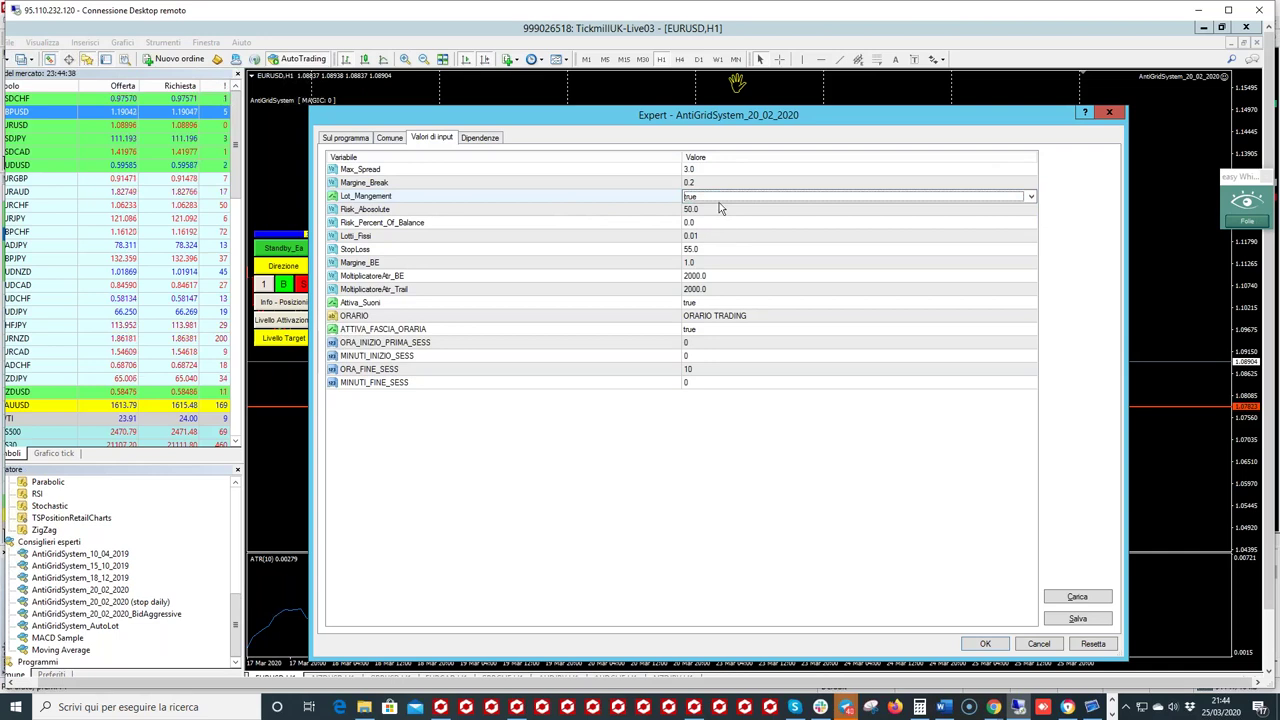
click(719, 198)
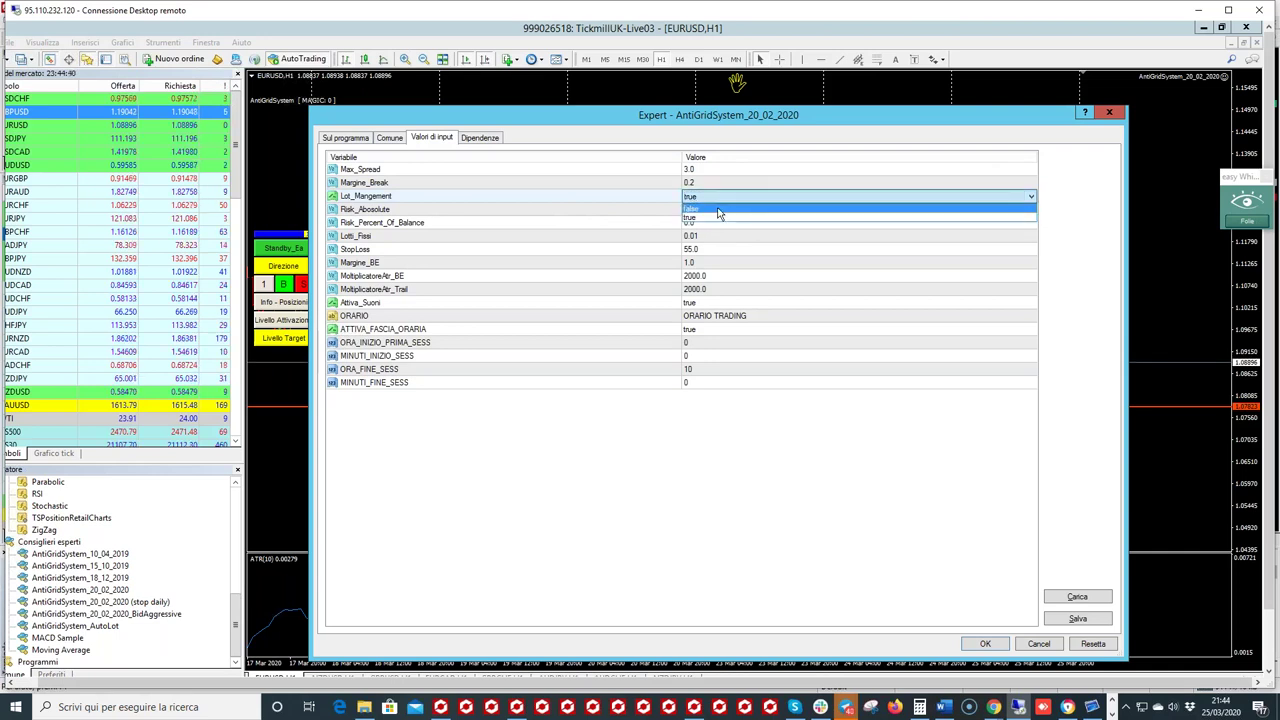
click(718, 209)
Step: Examine the fixed lot size and StopLoss parameters, comparing the fixed lots with Risk_Abosolute
click(716, 236)
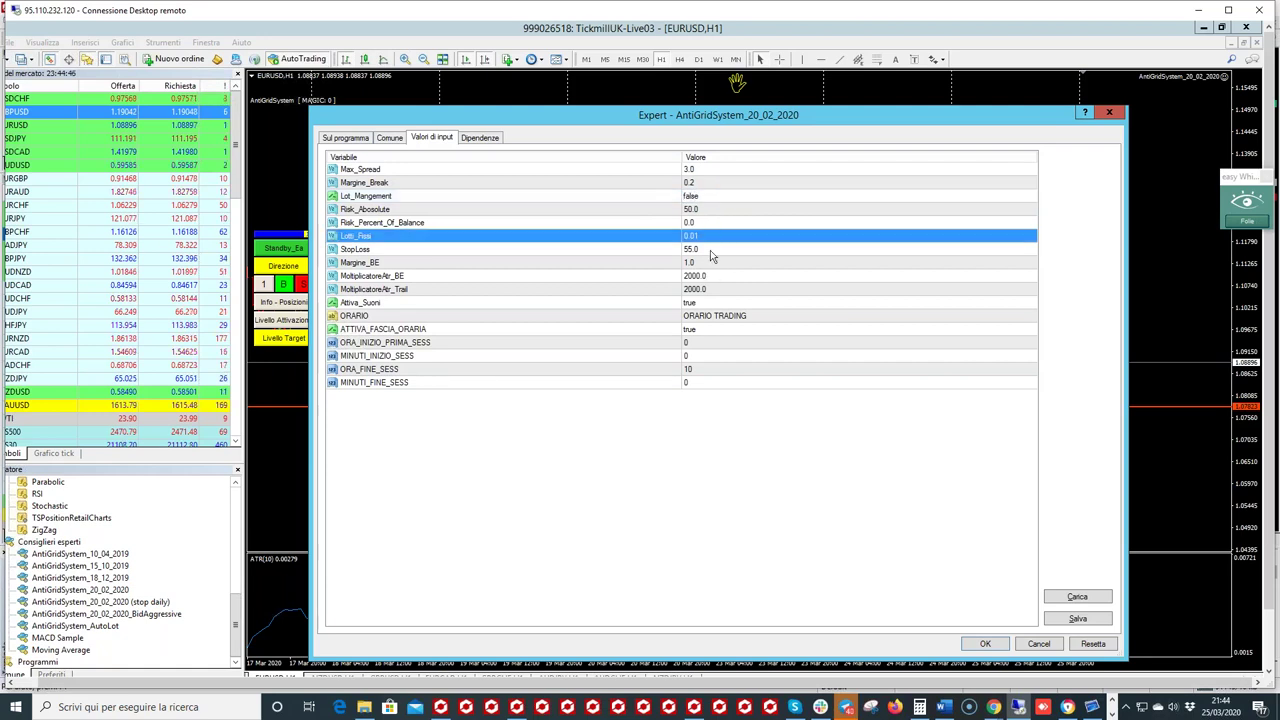
click(735, 238)
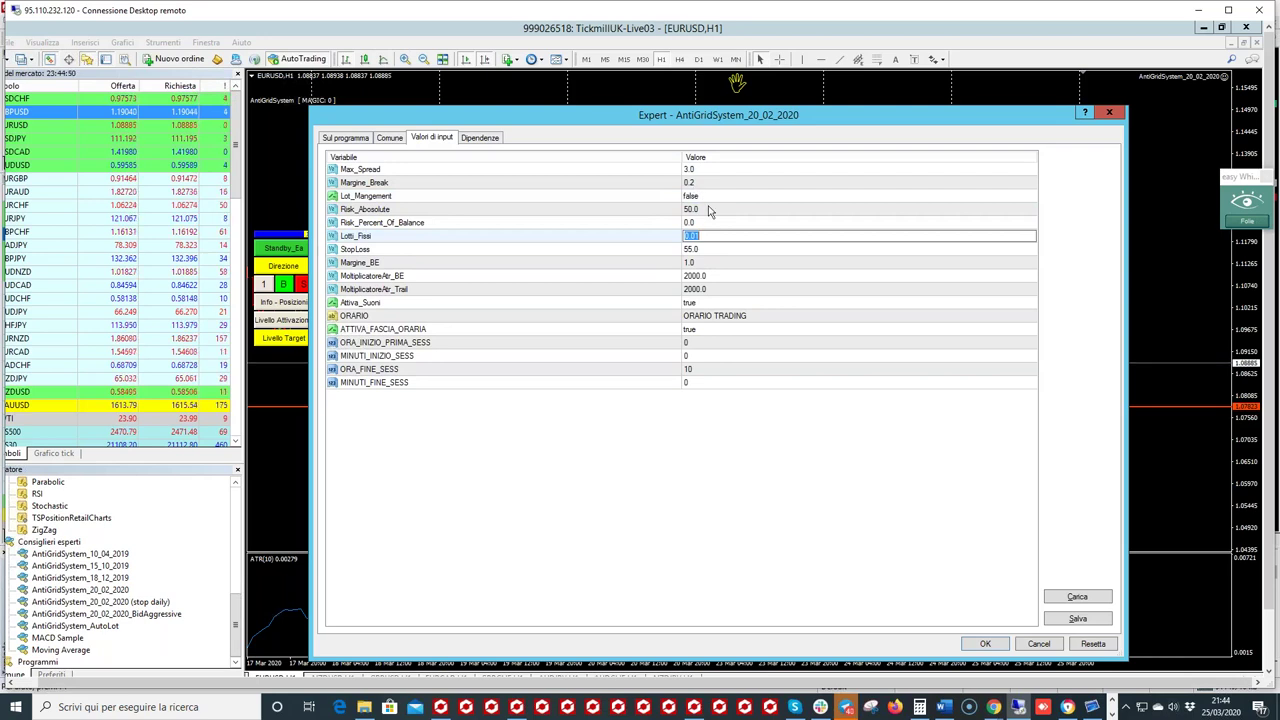
click(710, 211)
click(712, 238)
click(722, 251)
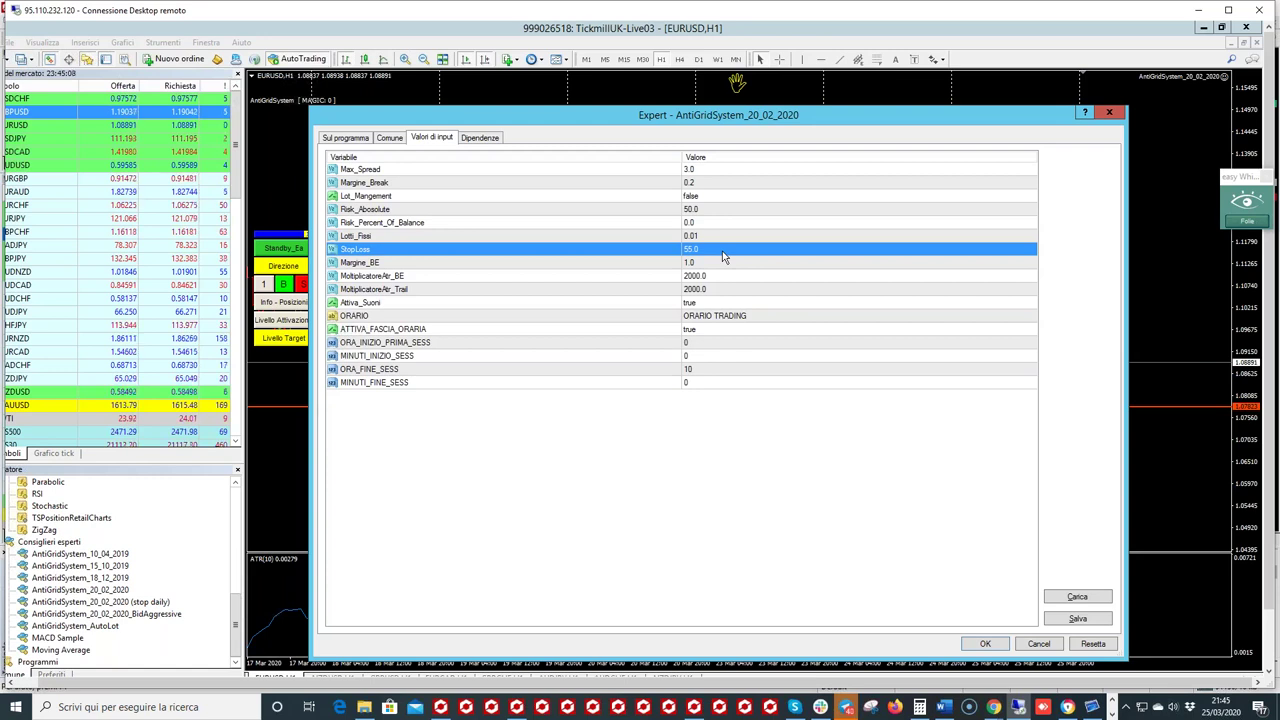
click(708, 249)
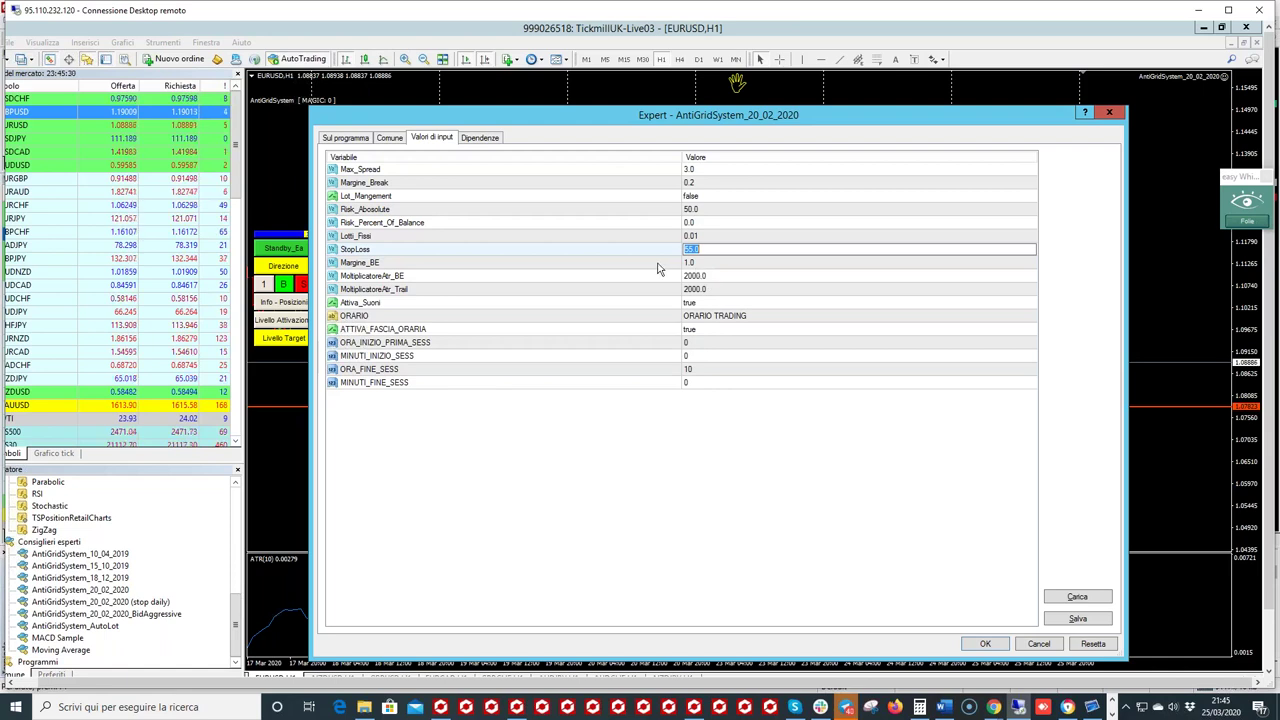
Step: Review Margine_BE, then set both MoltiplicatoreAtr_BE and MoltiplicatoreAtr_Trail to 2
click(705, 268)
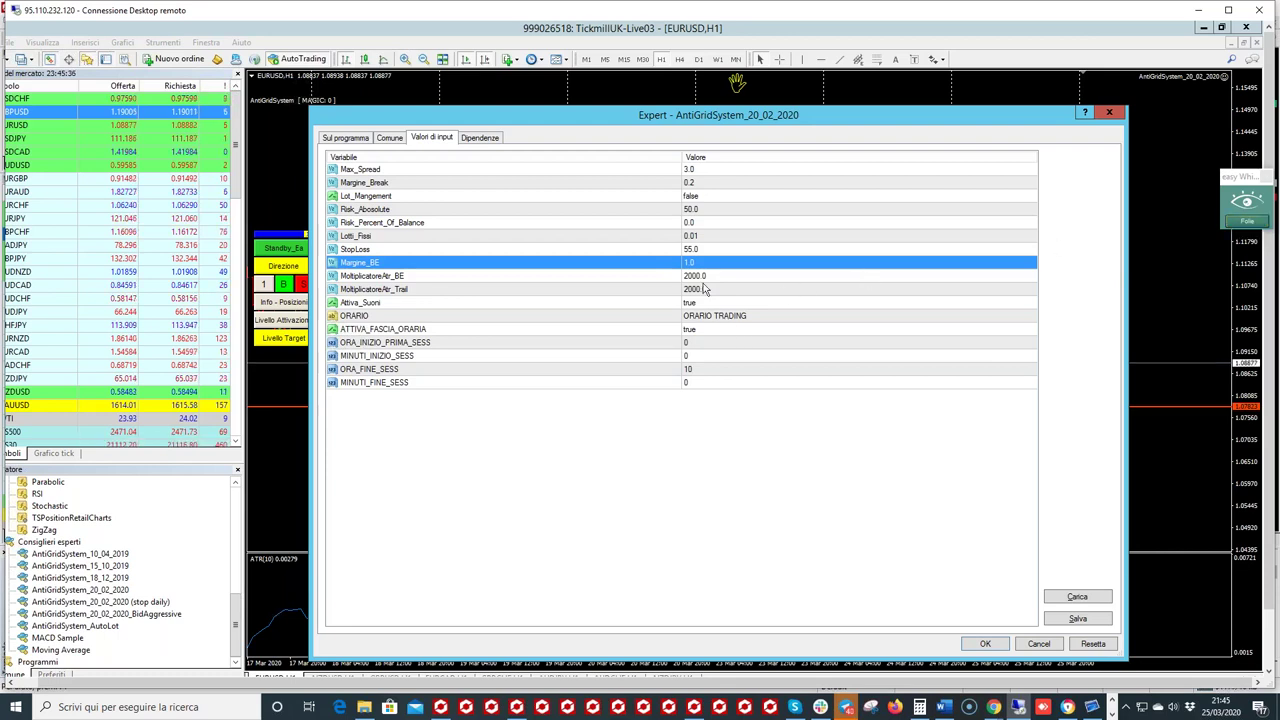
click(703, 284)
click(703, 278)
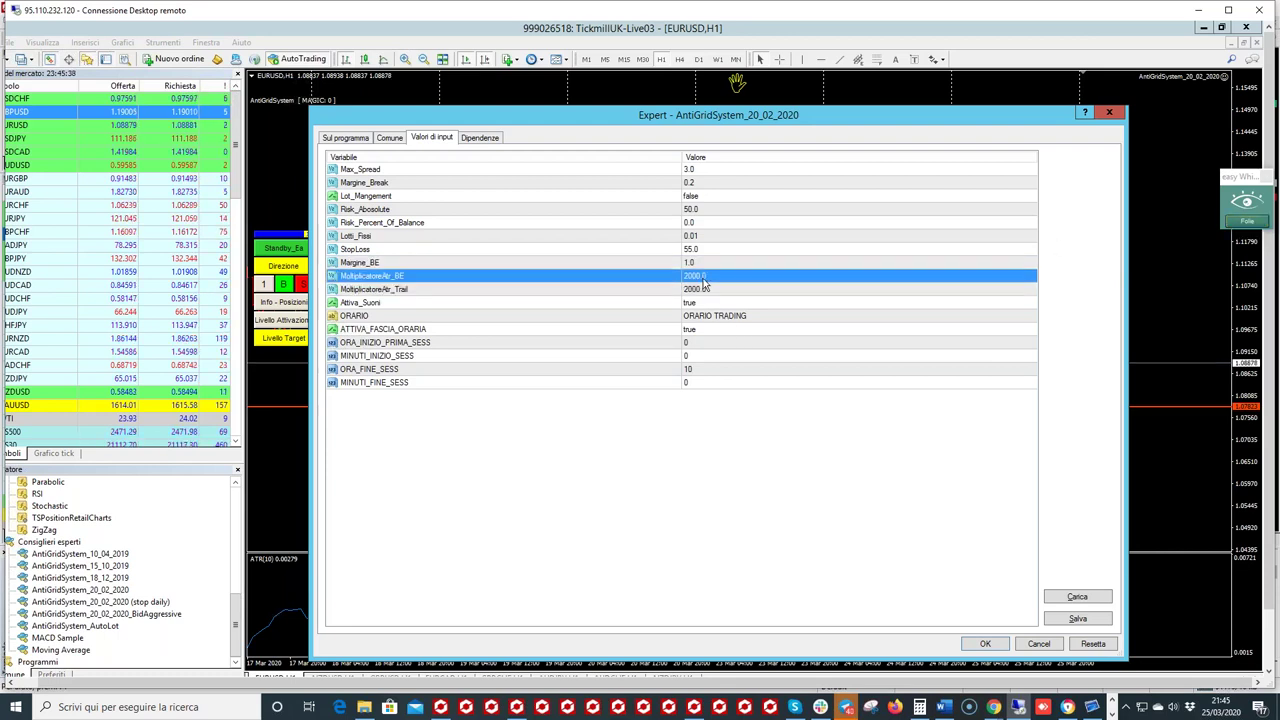
key(Return)
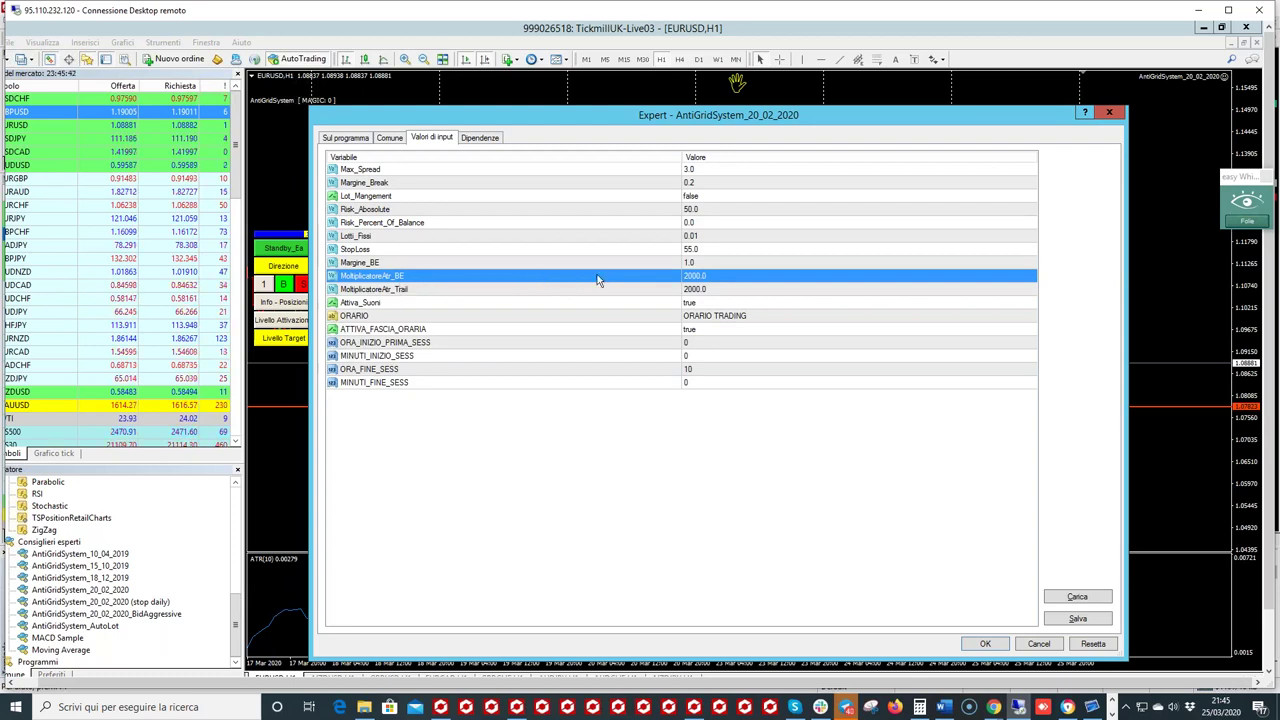
click(706, 266)
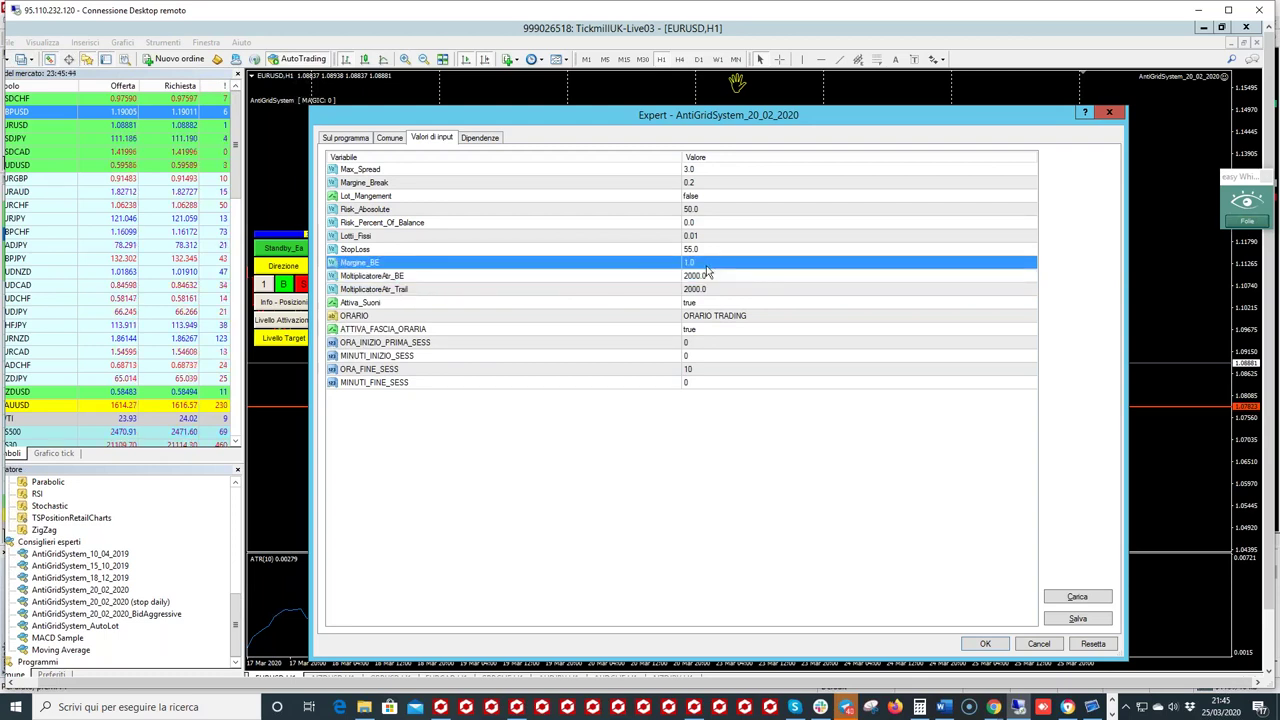
click(706, 276)
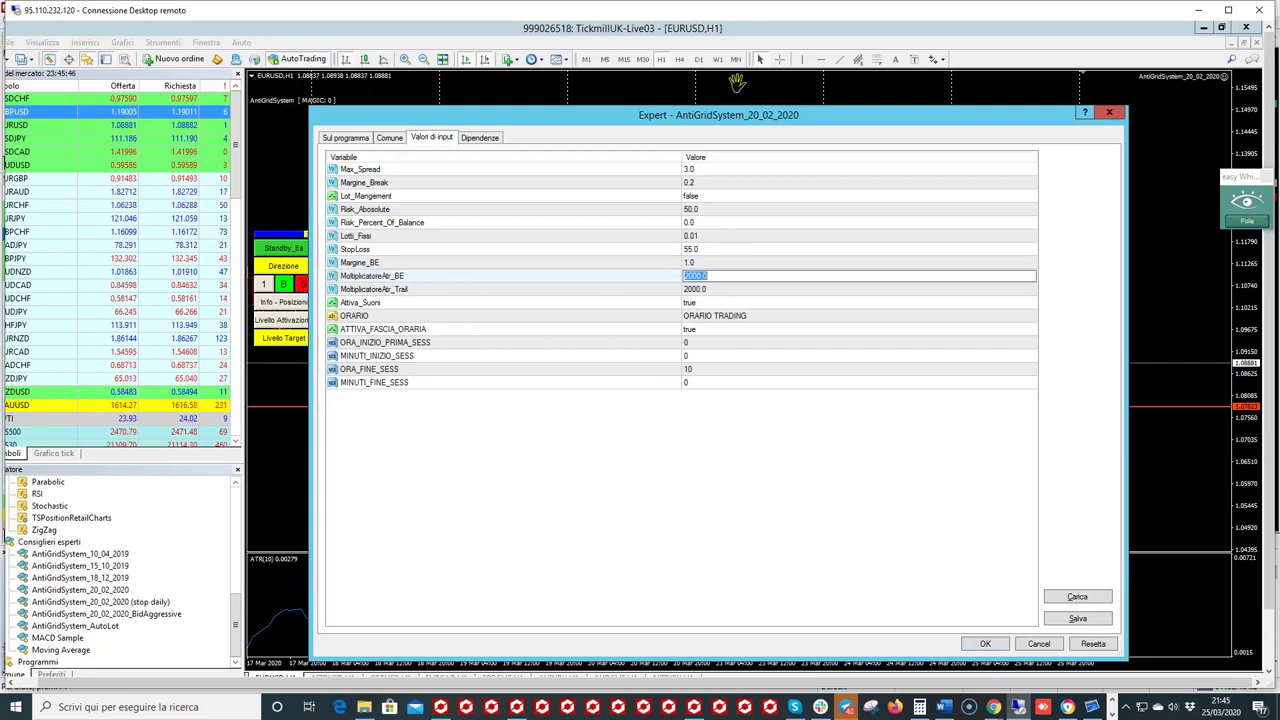
text(2)
key(Down)
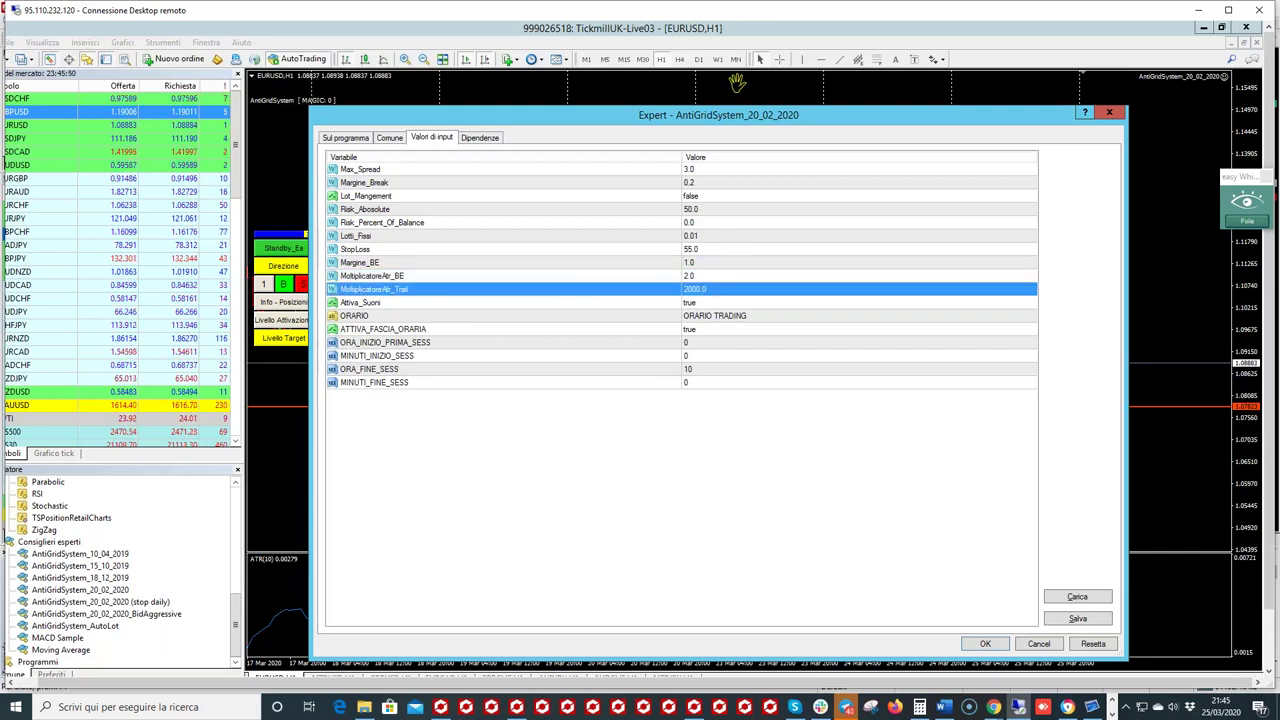
key(Return)
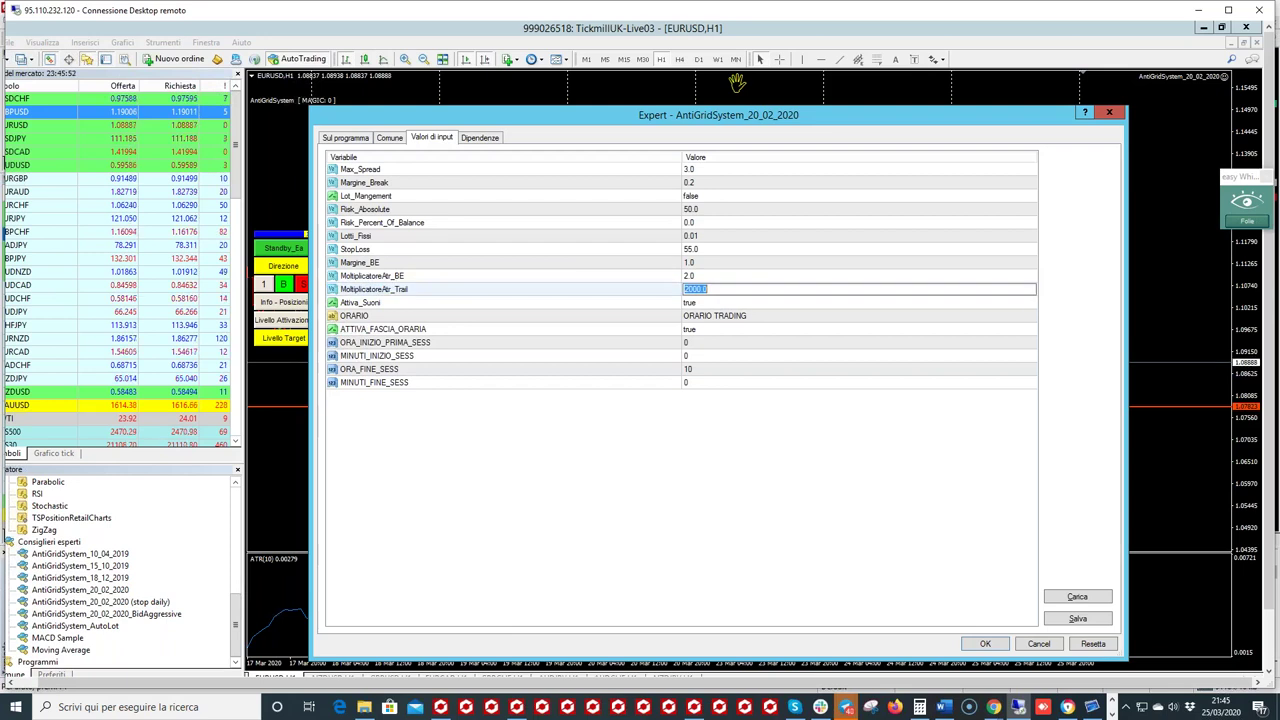
text(2)
click(736, 305)
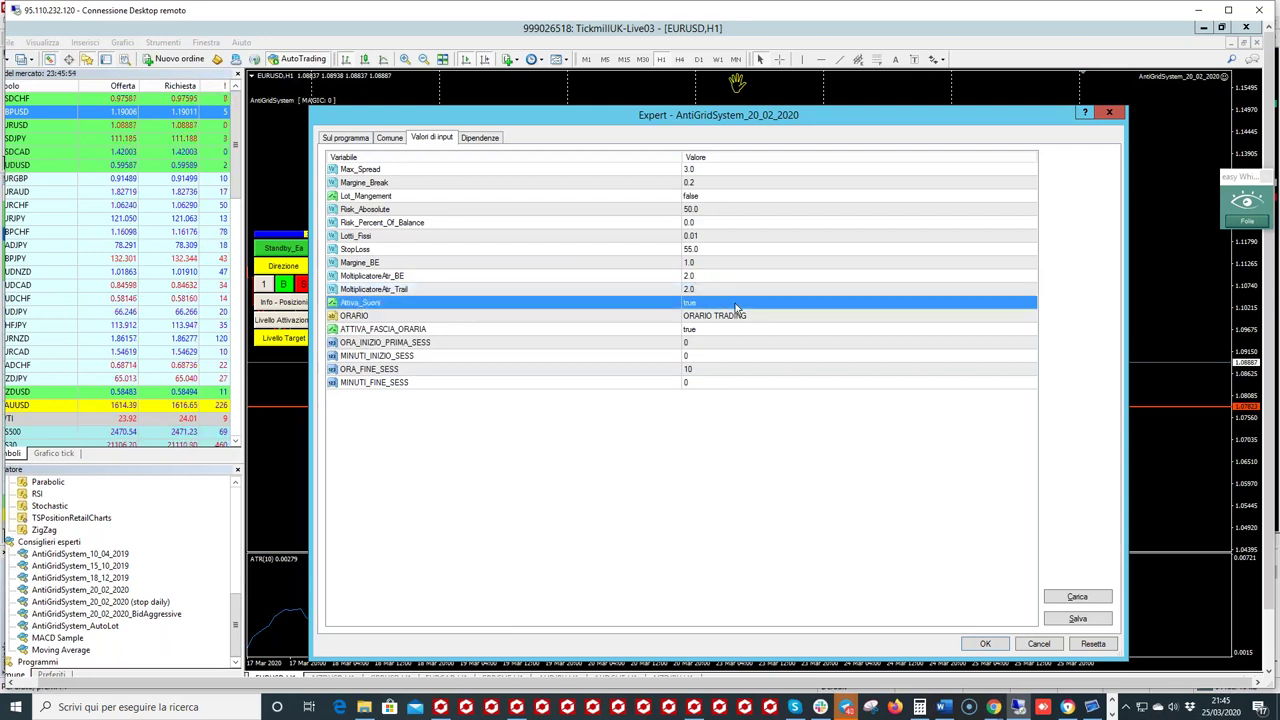
click(731, 287)
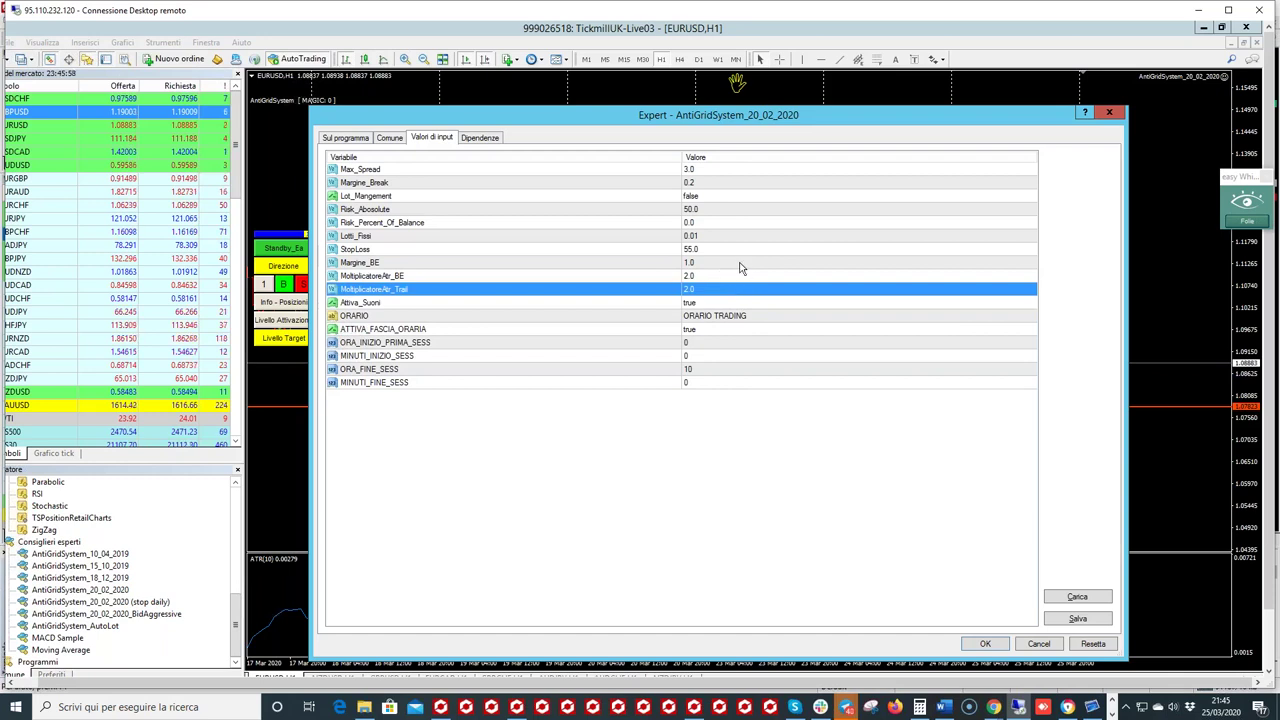
Step: Examine how MoltiplicatoreAtr_BE, Margine_BE and MoltiplicatoreAtr_Trail govern break-even and trailing
click(680, 288)
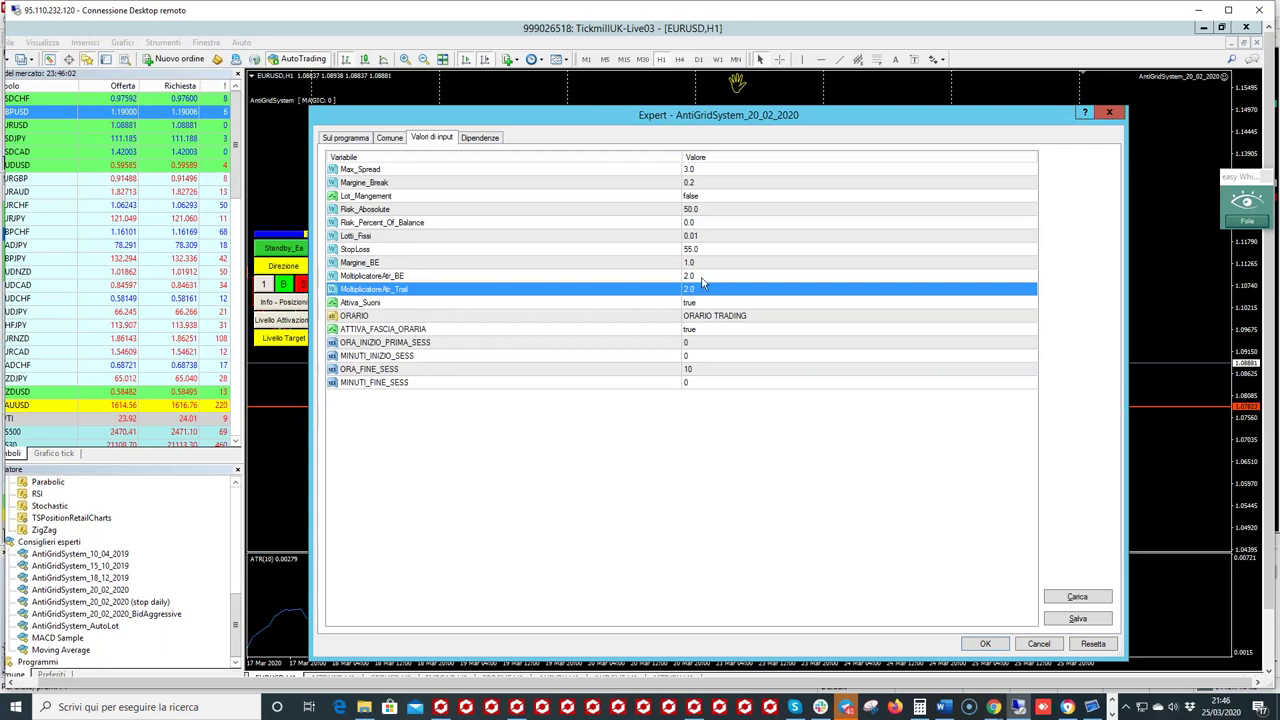
click(704, 278)
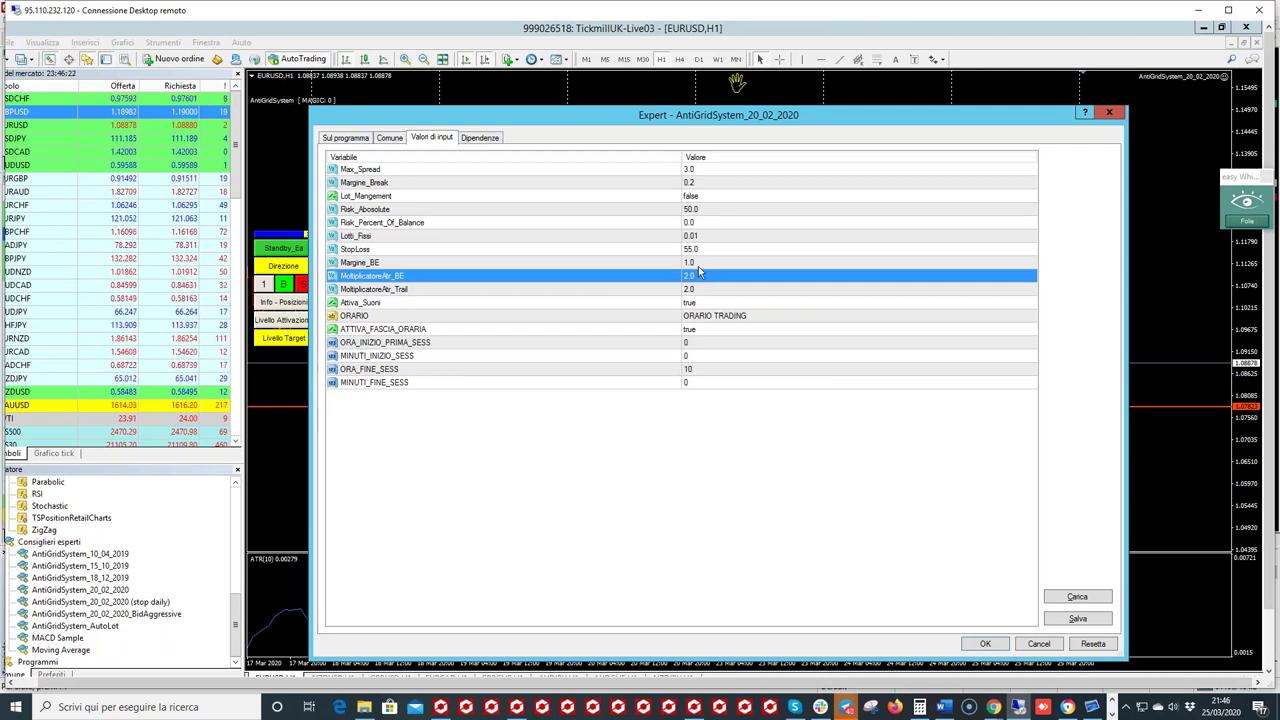
click(699, 266)
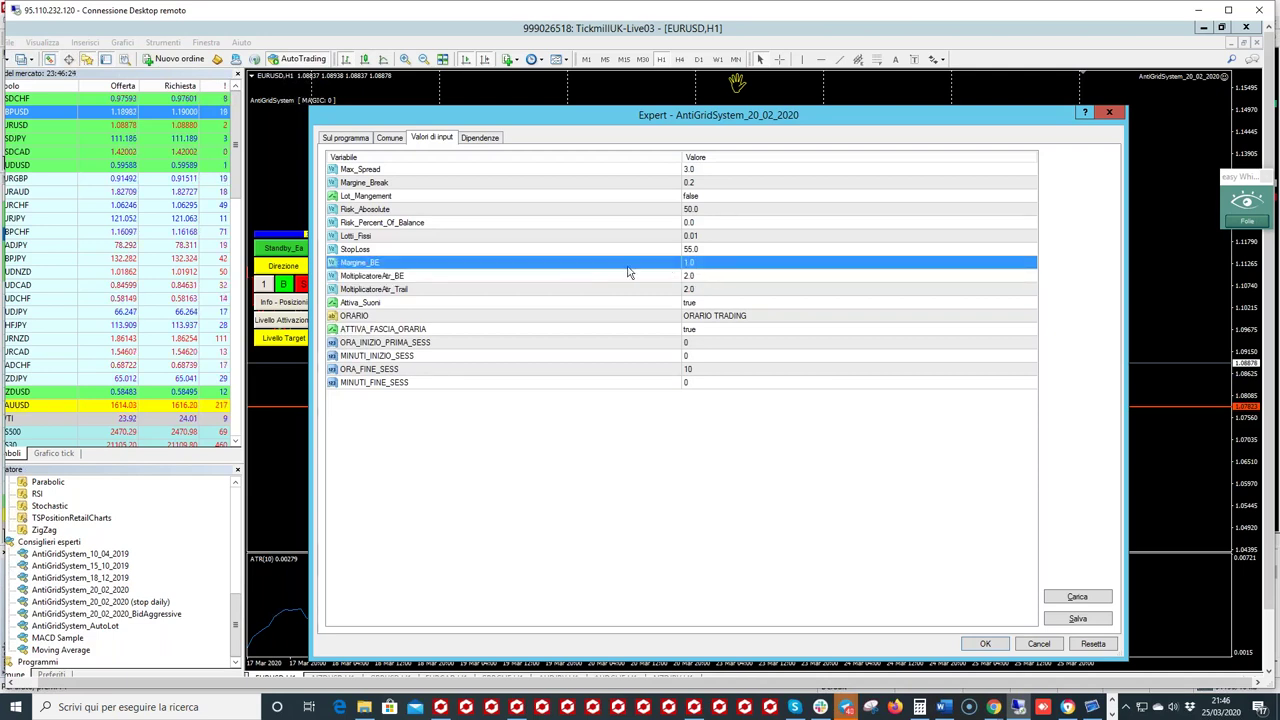
click(700, 291)
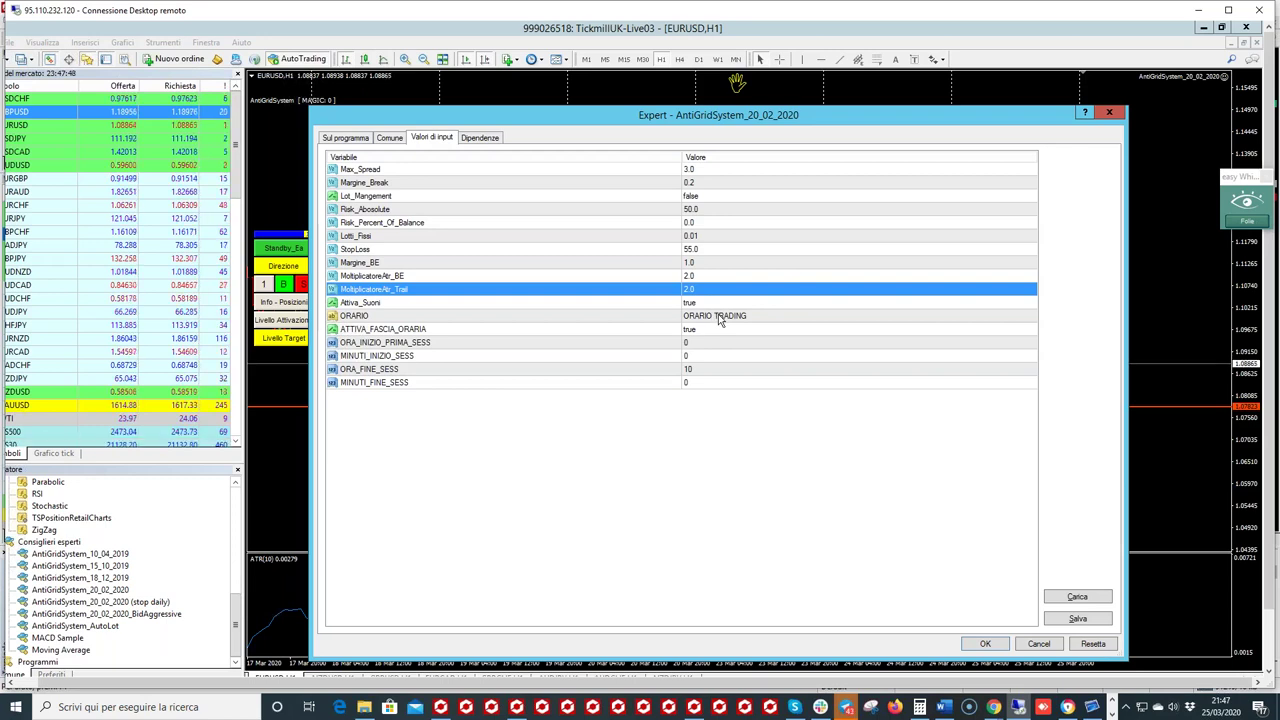
Step: Examine the Attiva_Suoni sound option and the trading-hours parameters, including ATTIVA_FASCIA_ORARIA and the session start time
click(721, 315)
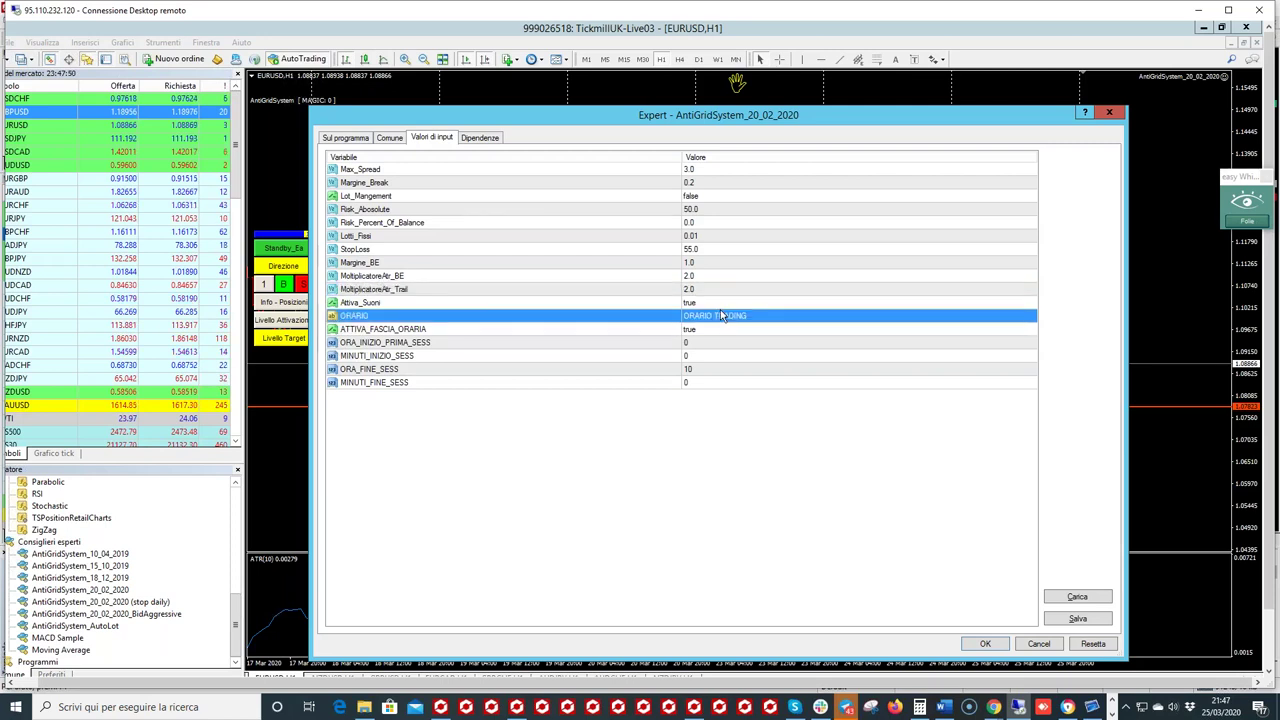
click(713, 305)
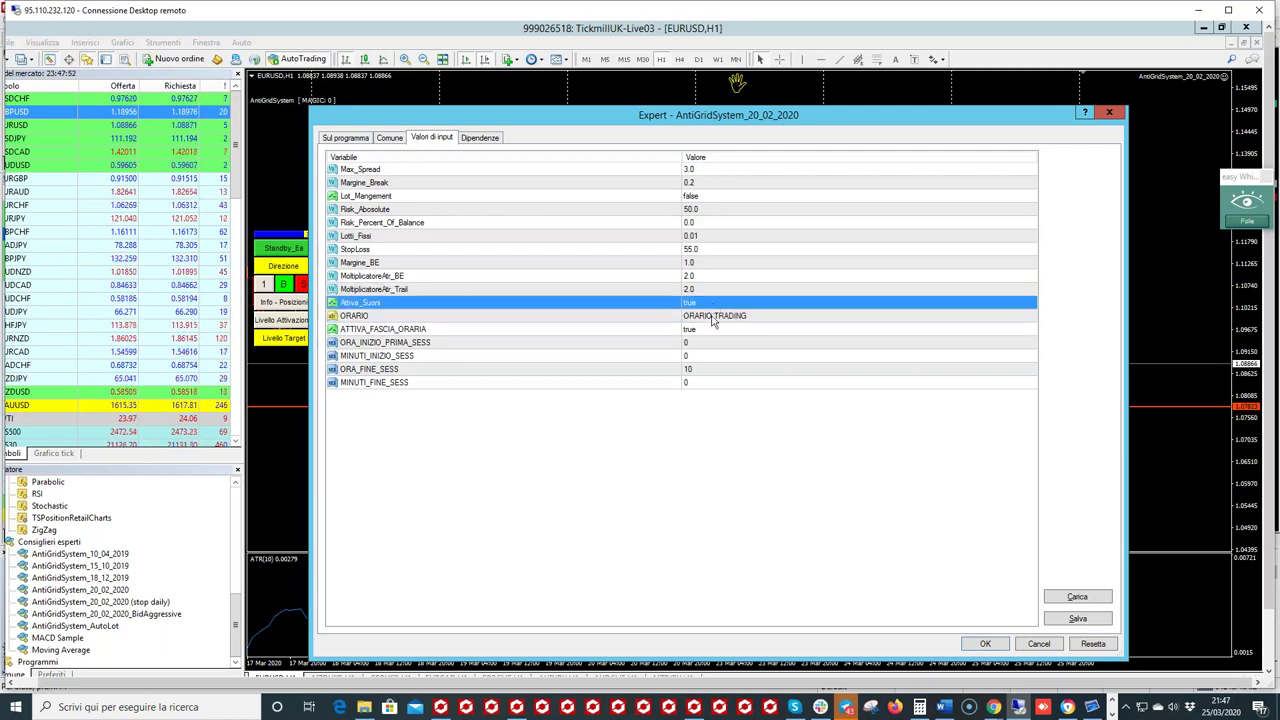
click(715, 332)
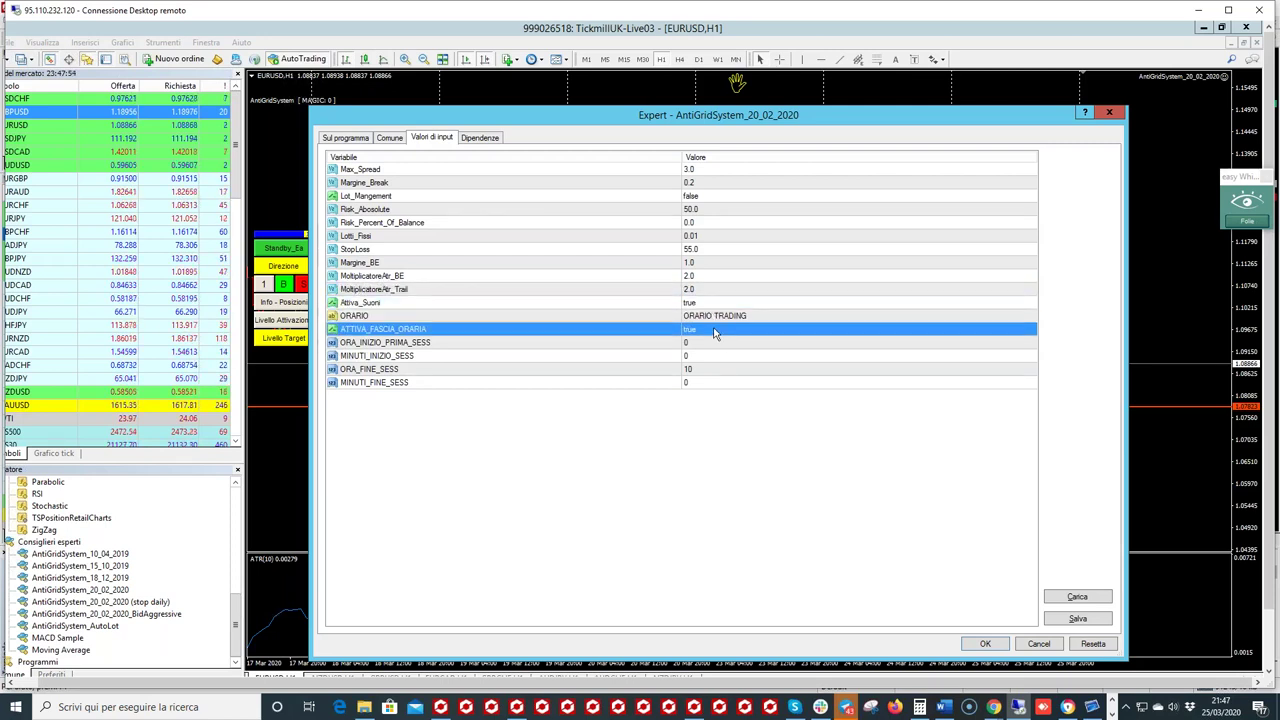
click(707, 318)
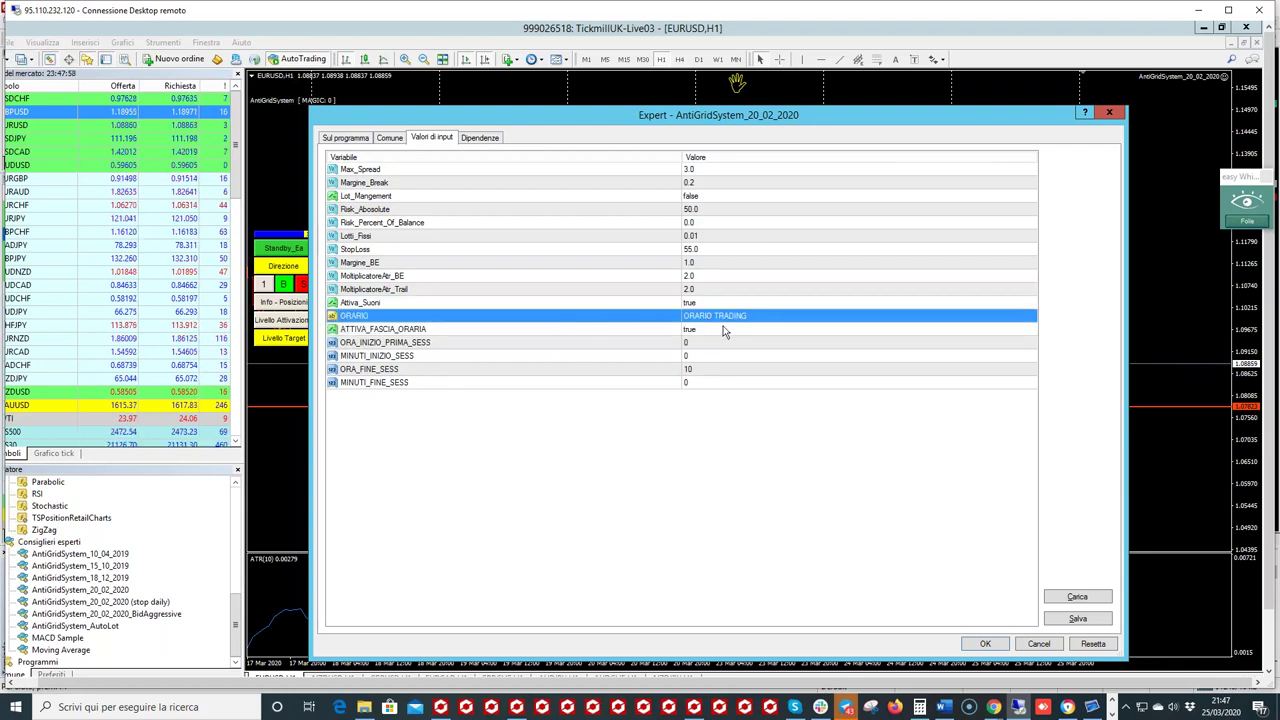
click(724, 332)
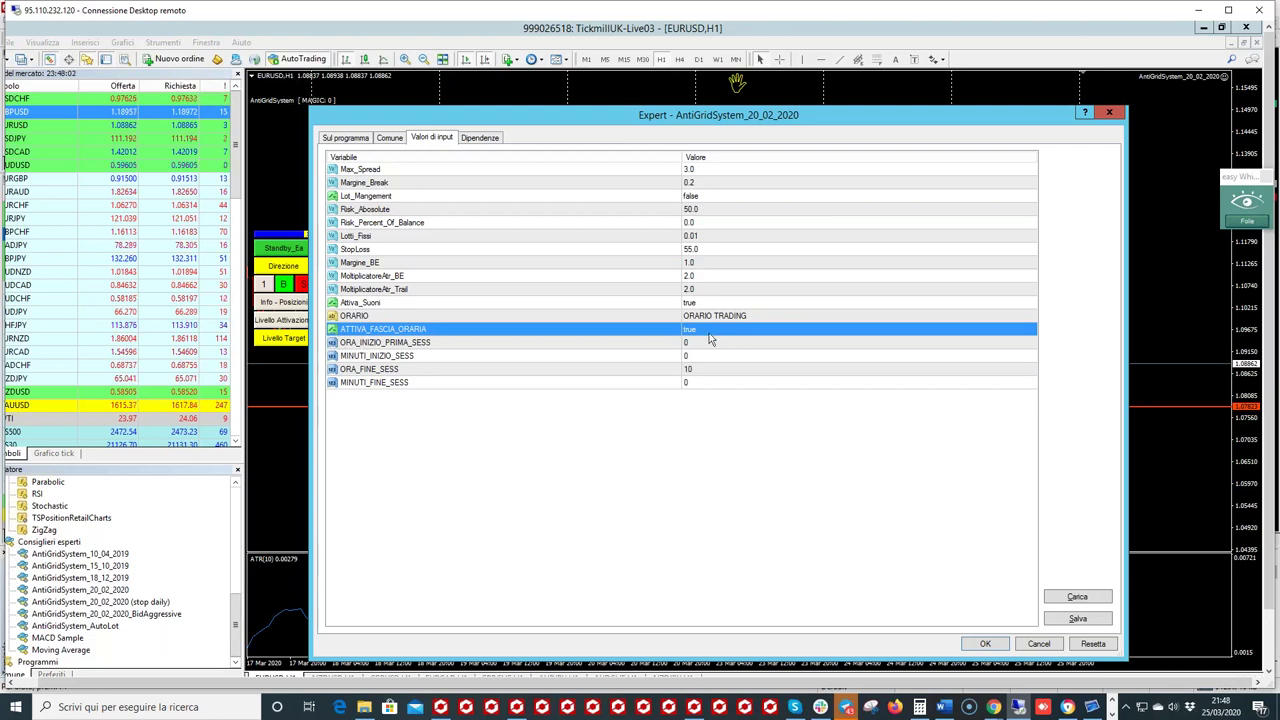
click(694, 346)
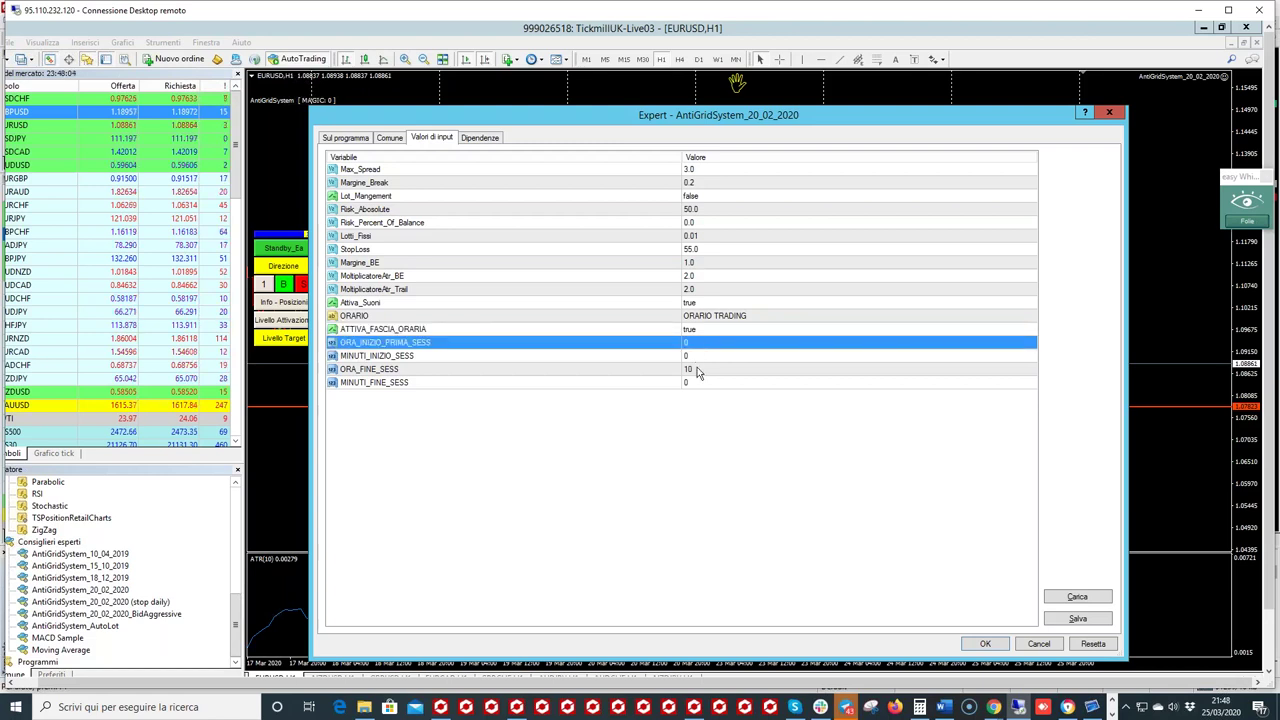
click(700, 356)
click(704, 347)
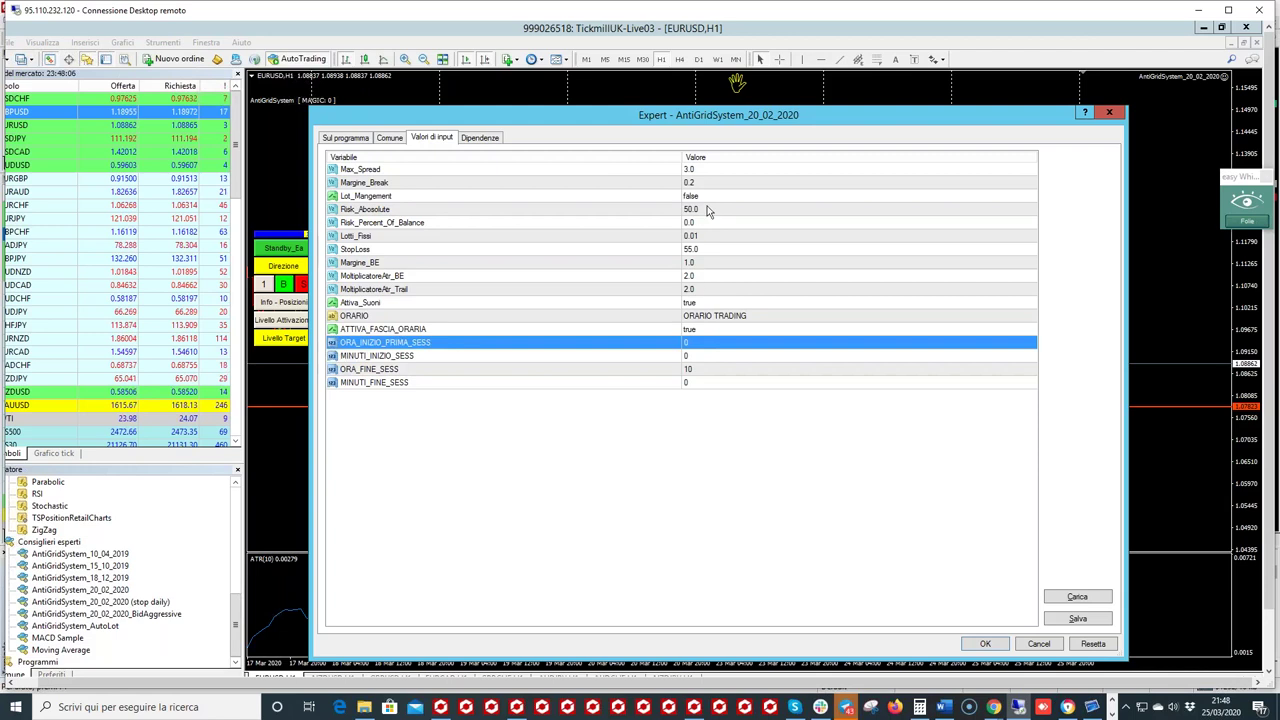
Step: Set both MoltiplicatoreAtr_BE and MoltiplicatoreAtr_Trail to 2000
click(684, 280)
click(686, 276)
text(5)
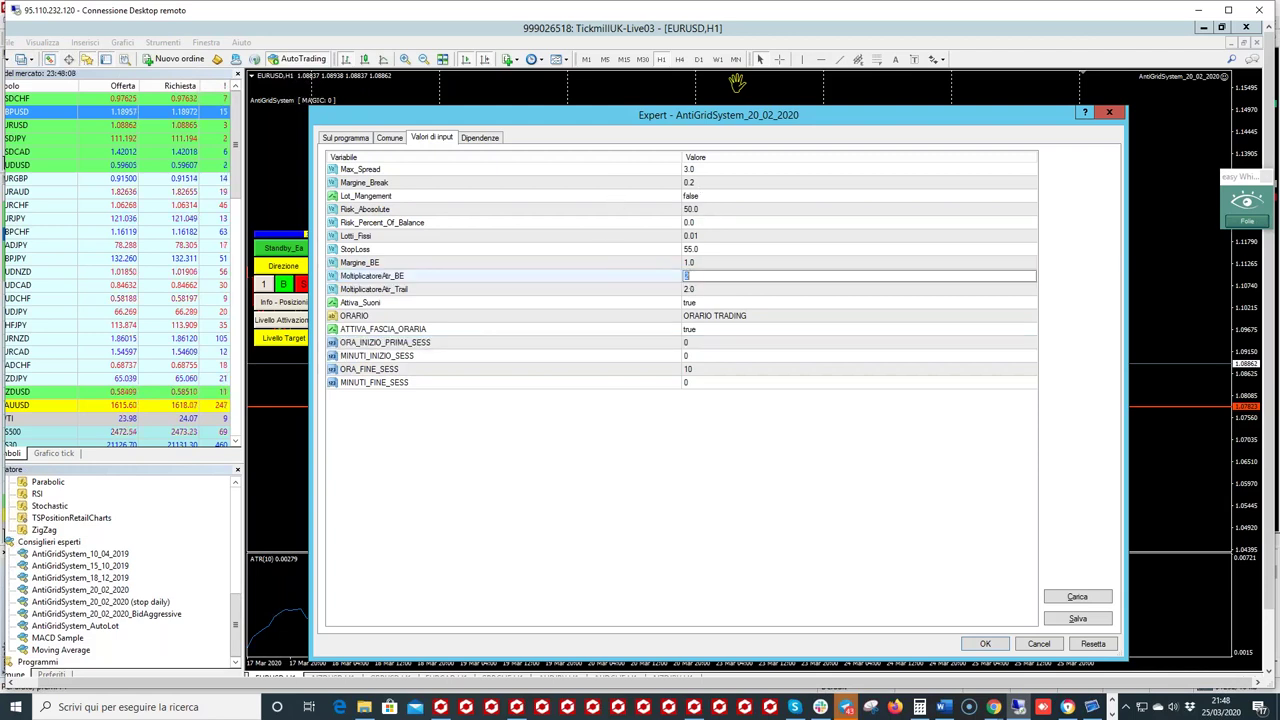
text(000)
click(744, 290)
click(744, 290)
text(200)
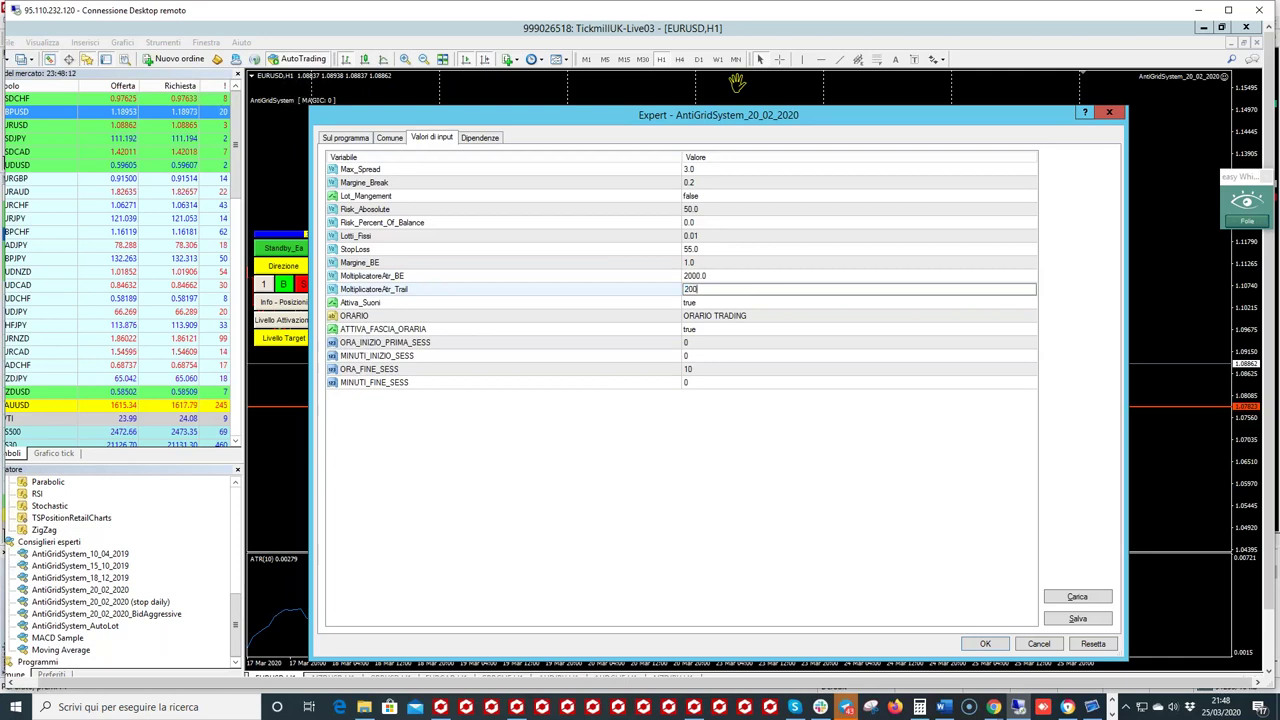
text(0)
key(Up)
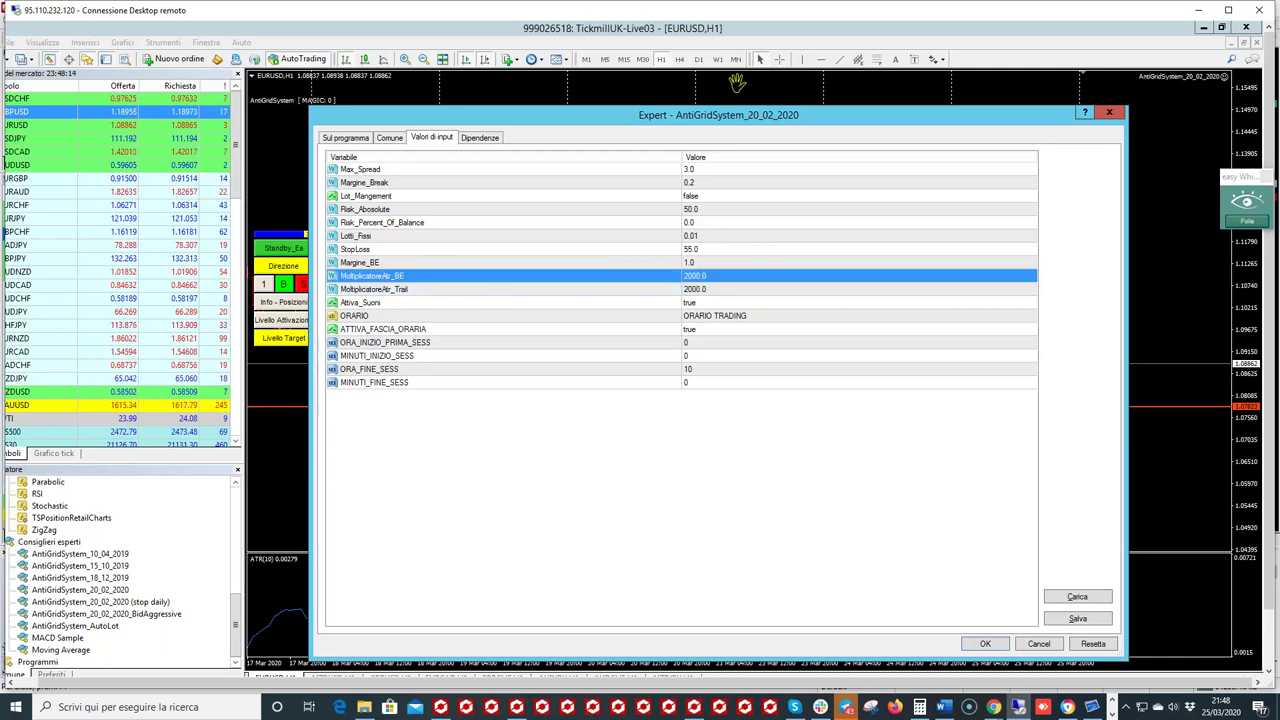
Step: Switch the Lot_Mangement parameter to true
double_click(699, 198)
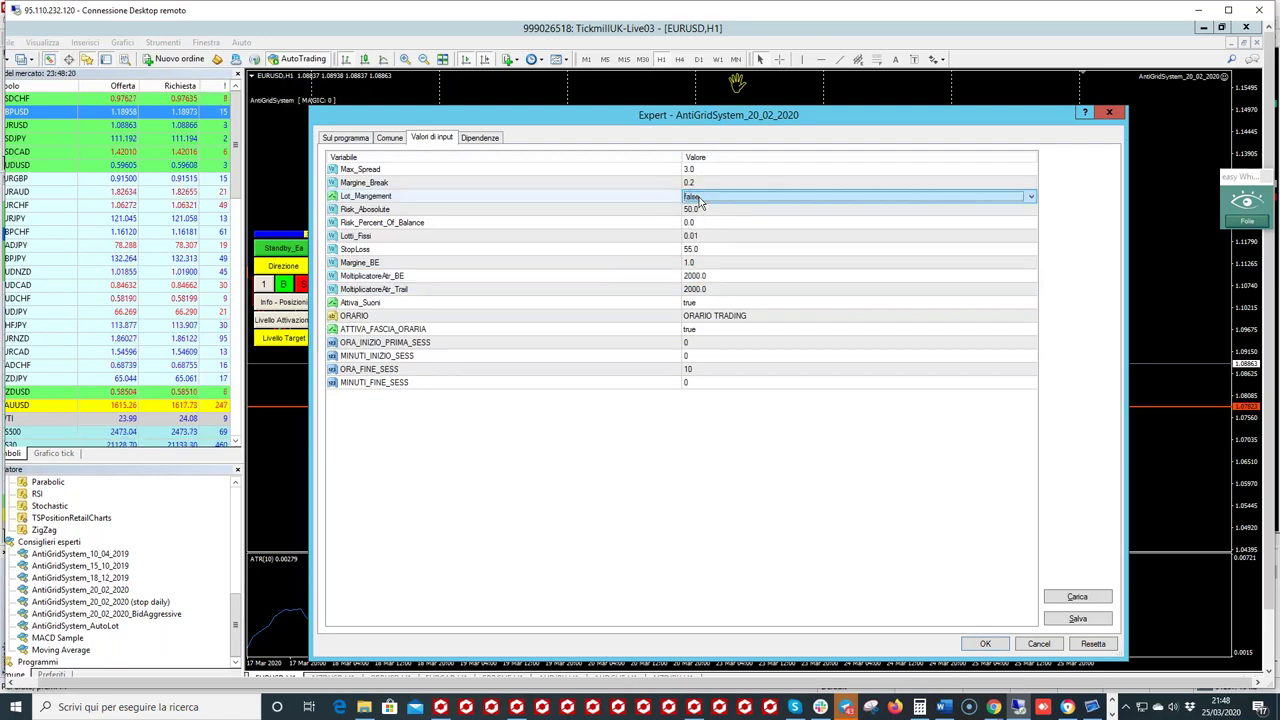
click(701, 198)
click(708, 210)
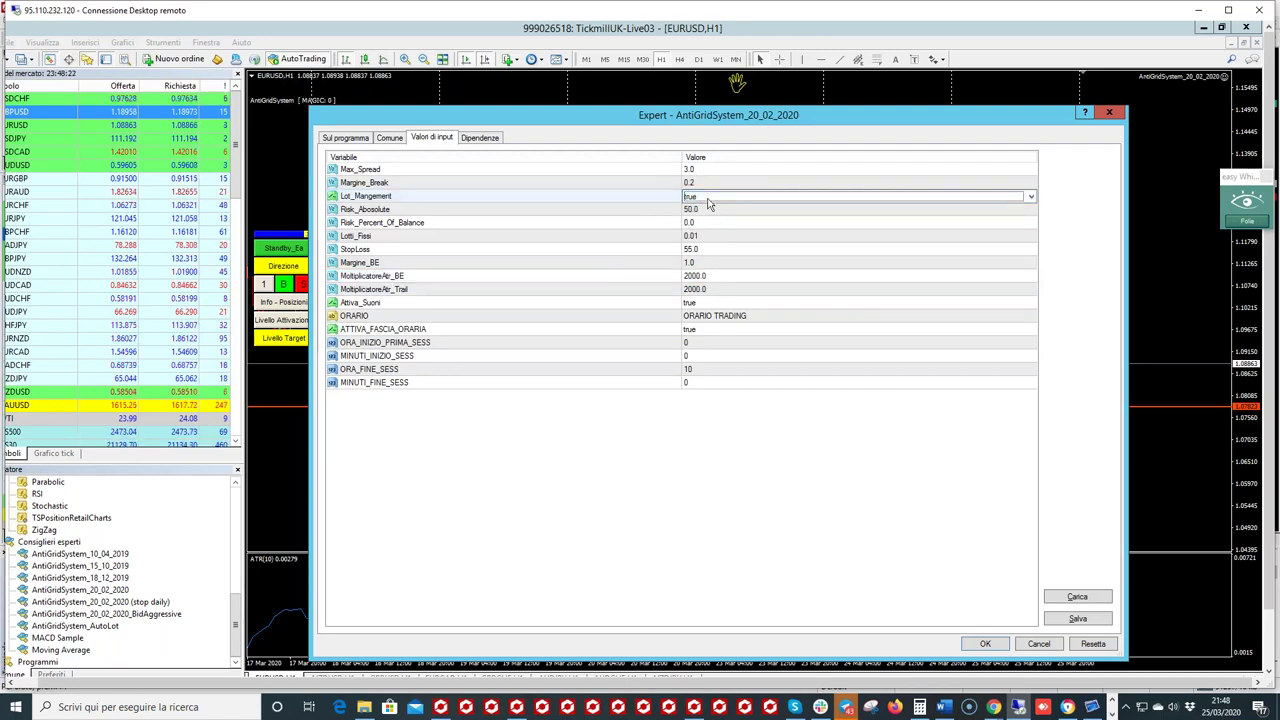
Step: Set Risk_Abosolute to 0 and Risk_Percent_Of_Balance to 0.15, and check the two ATR multipliers
double_click(708, 210)
text(3)
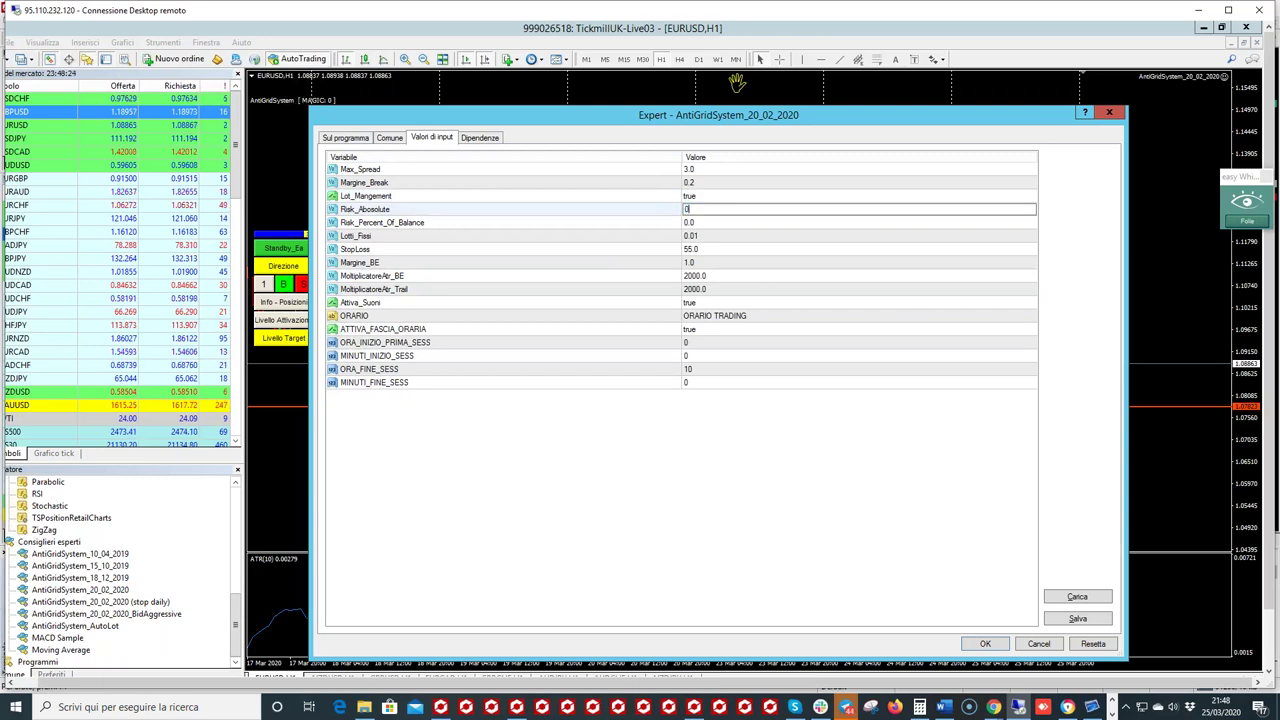
click(726, 240)
double_click(726, 222)
text(0.15)
click(734, 240)
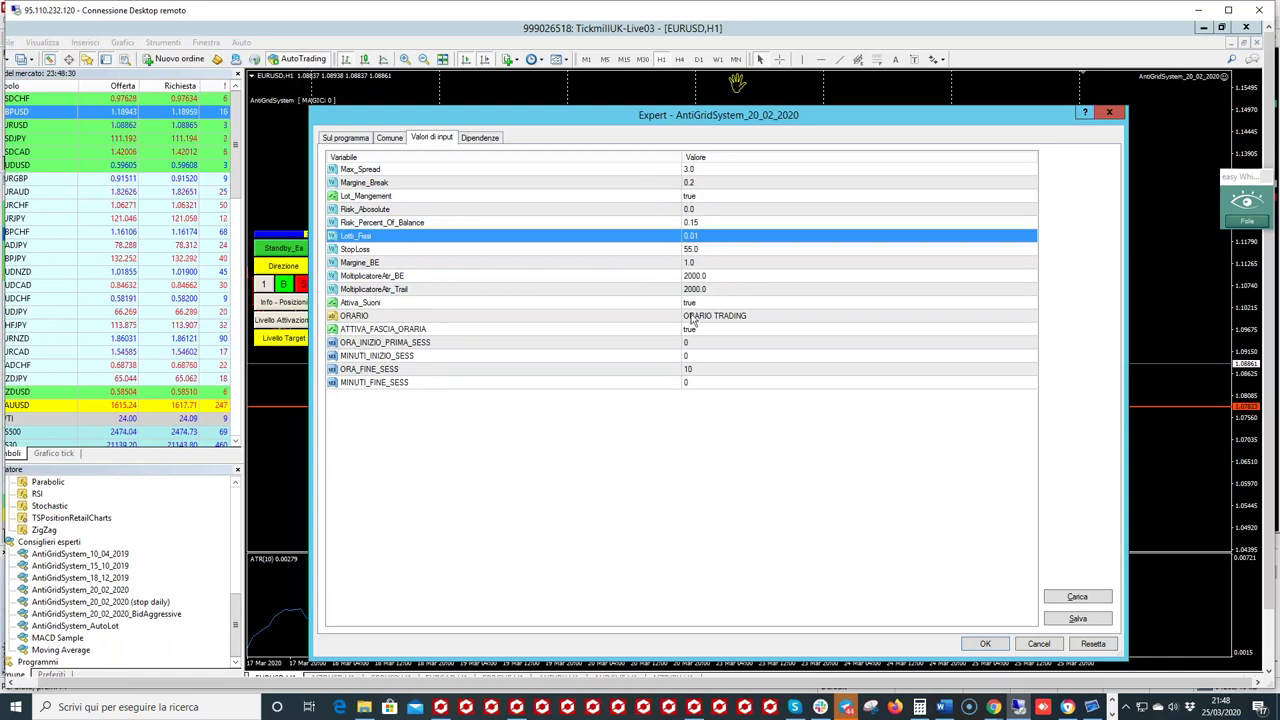
click(497, 277)
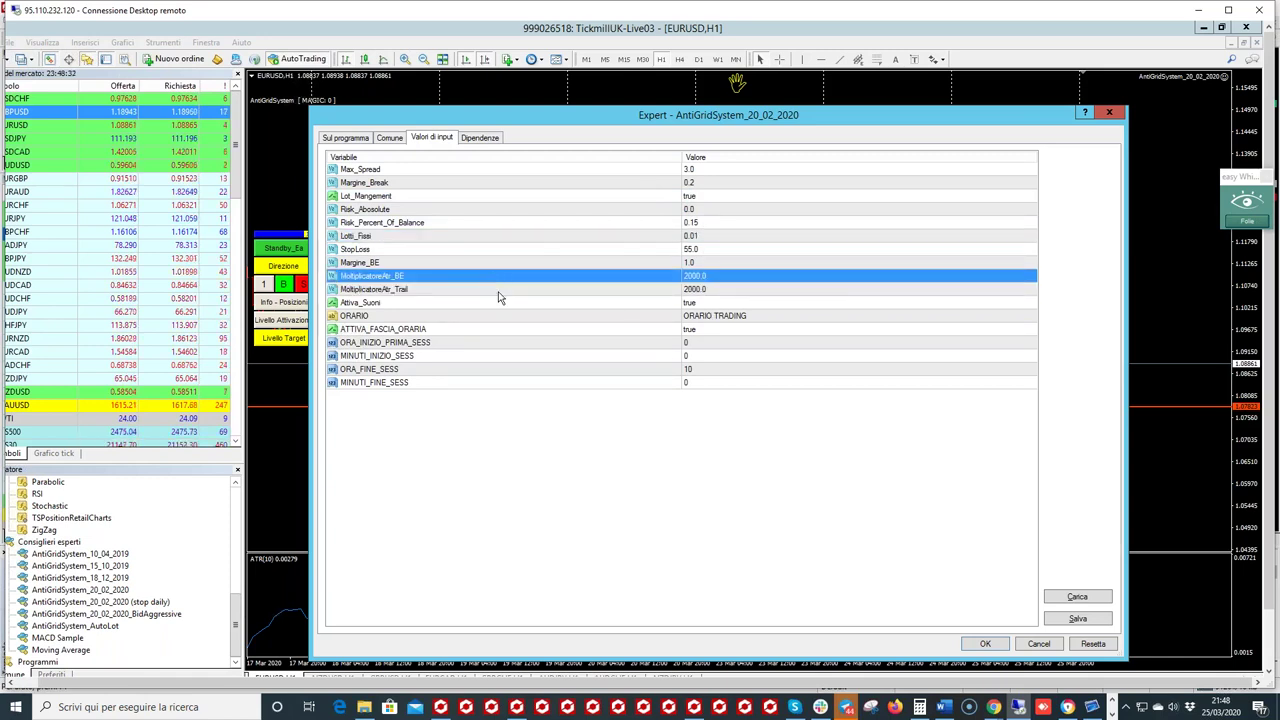
click(500, 290)
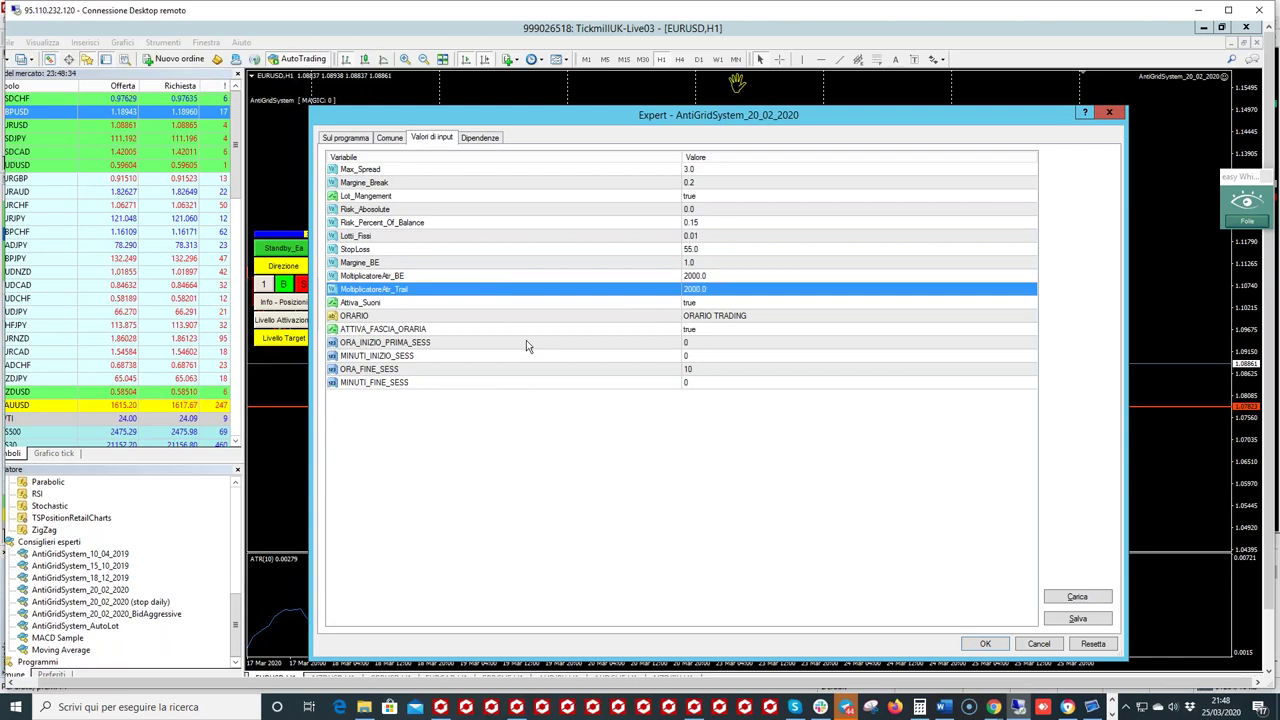
Step: Apply the expert's inputs, declining to reactivate the EA, and dismiss the trading-hours alert in the full-screen remote session
click(997, 646)
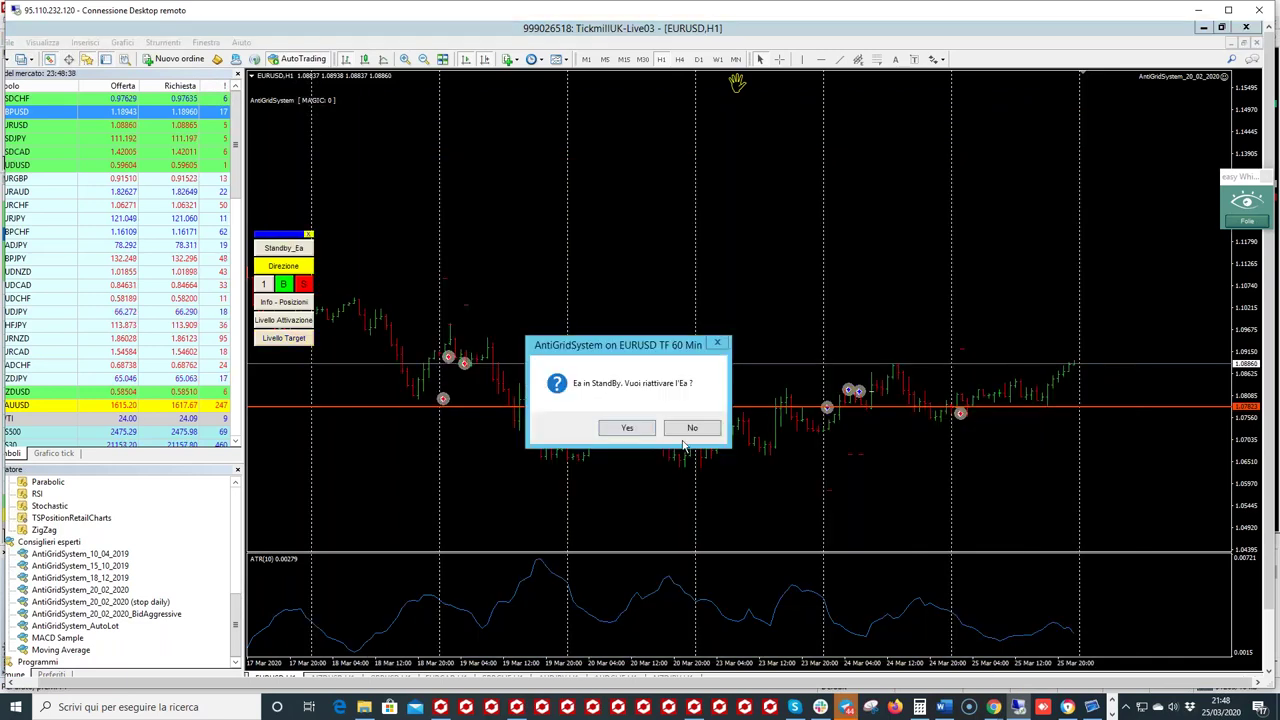
click(680, 433)
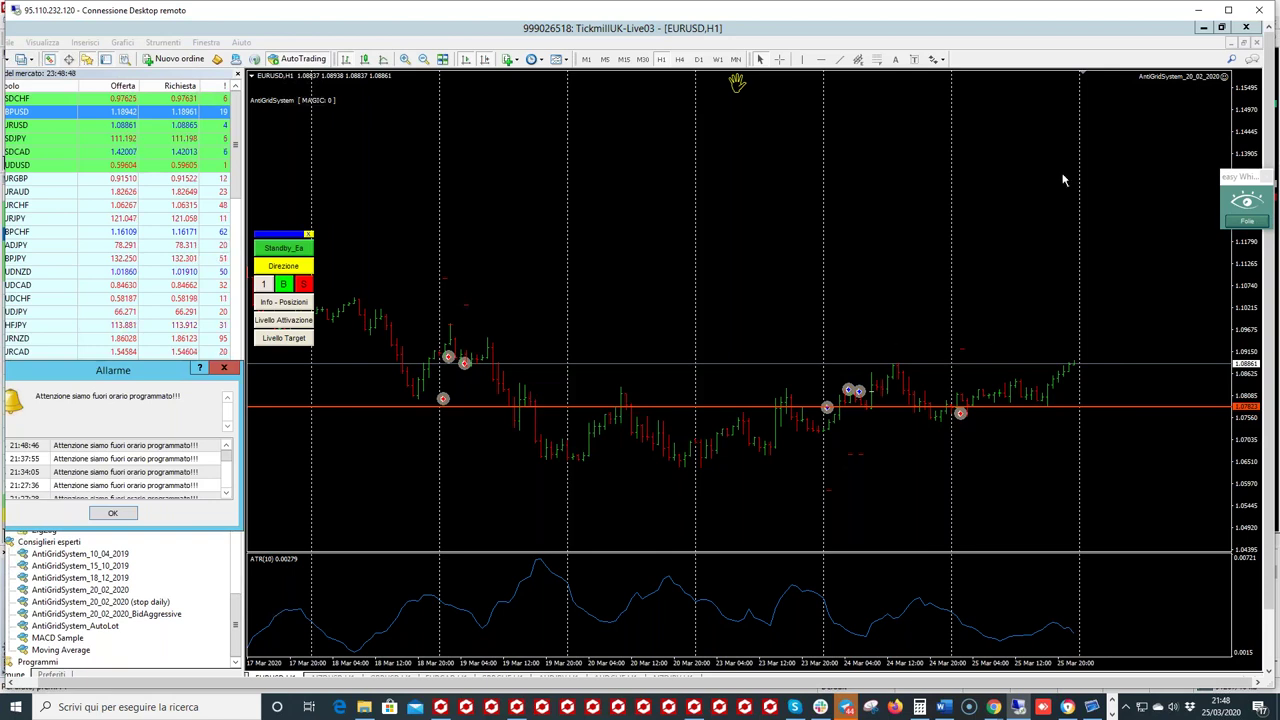
click(1228, 10)
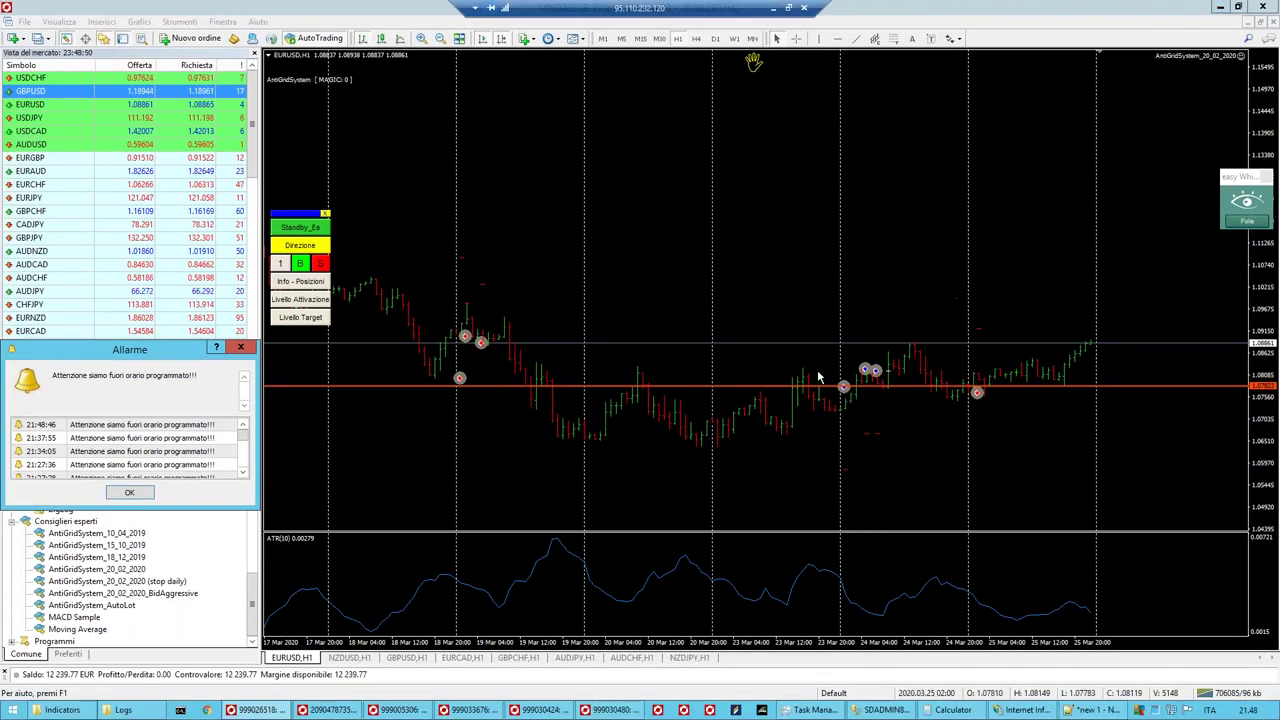
click(129, 492)
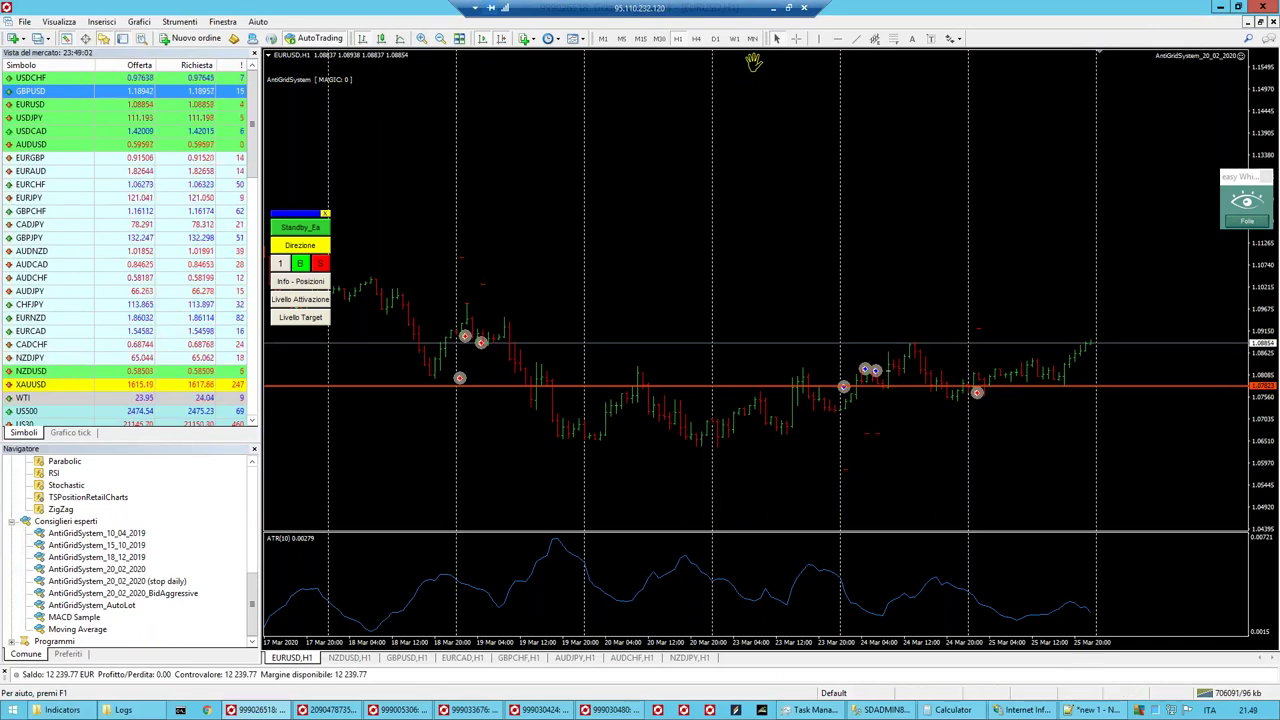
Step: Reopen the expert's inputs to check ORA_INIZIO_PRIMA_SESS, close them unchanged and minimize the remote session
key(F7)
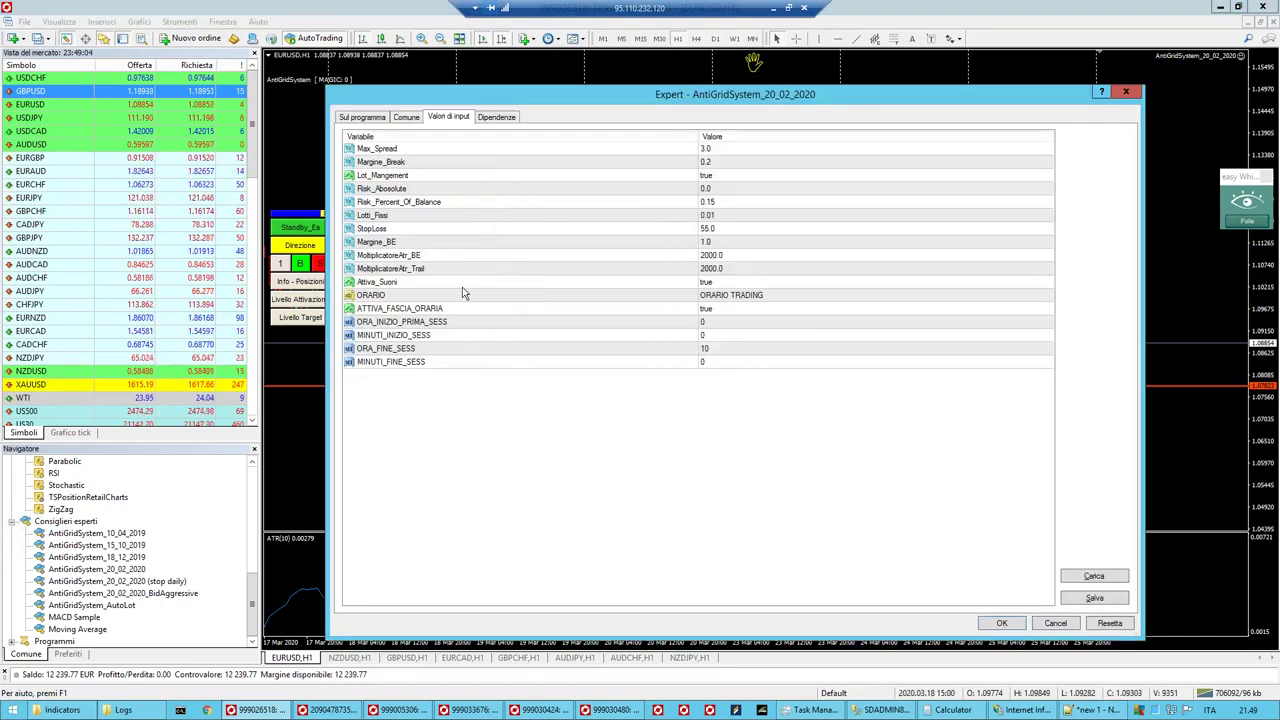
click(785, 324)
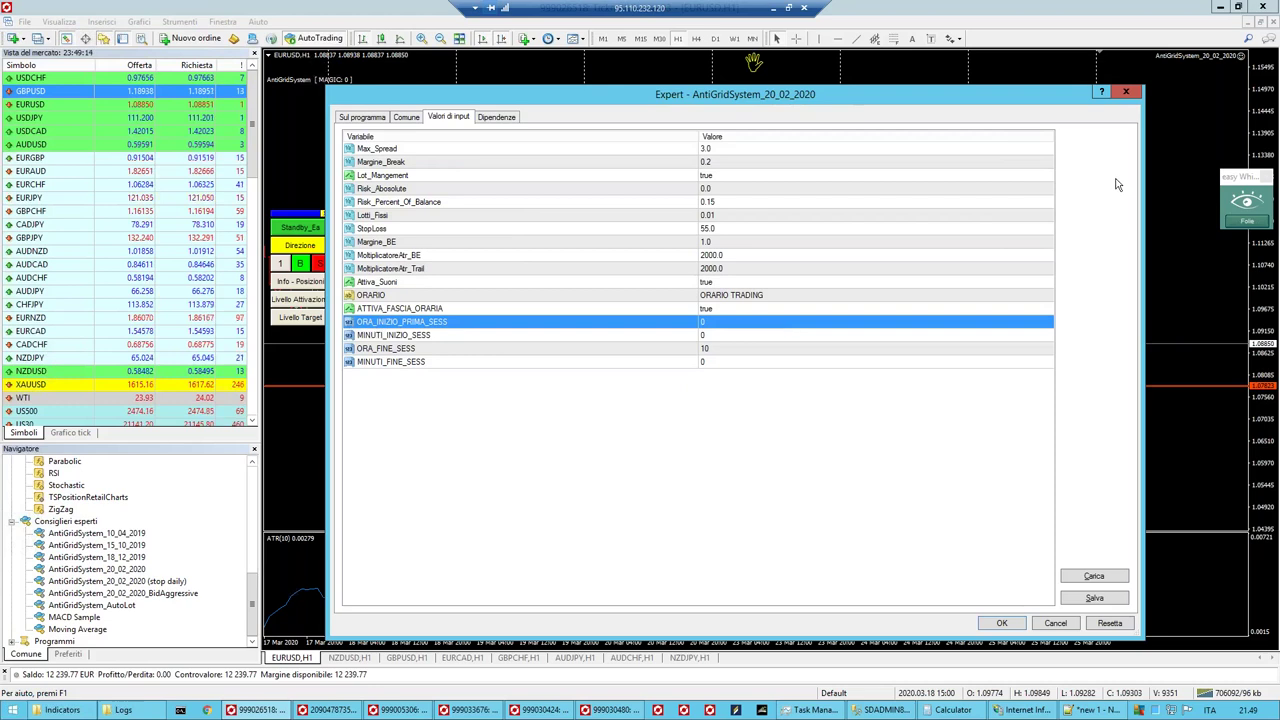
click(1126, 93)
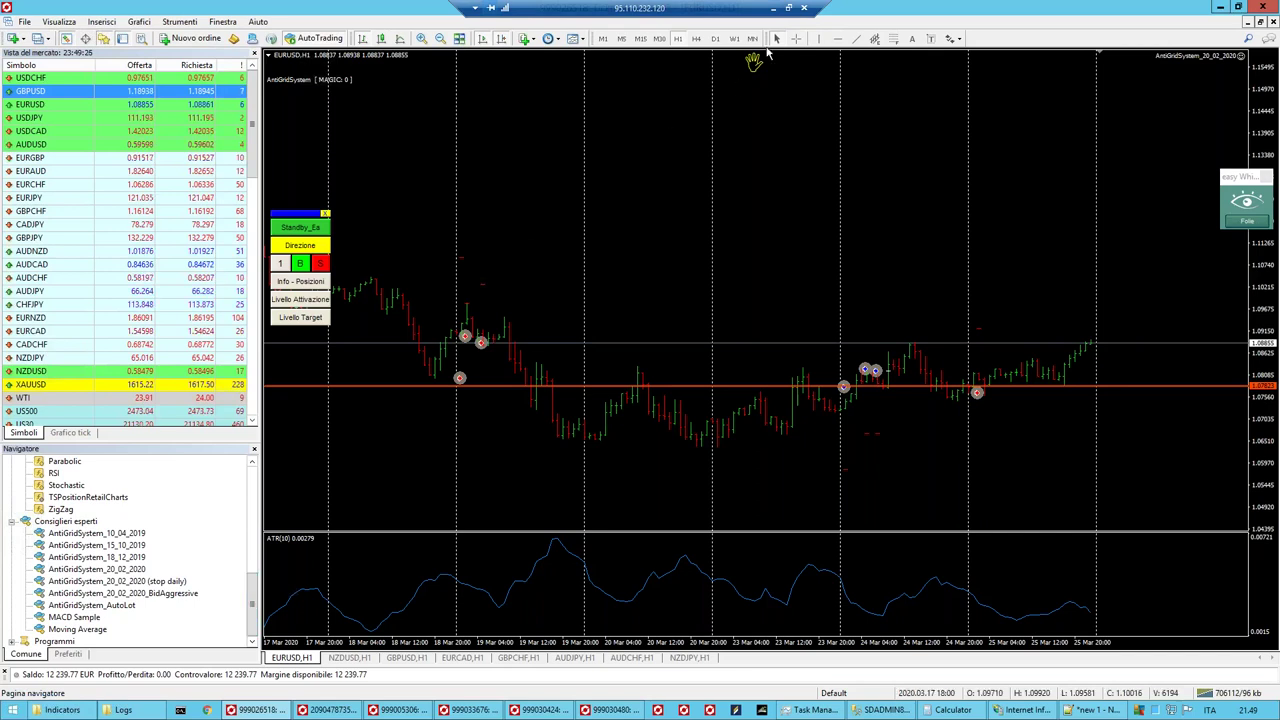
click(774, 7)
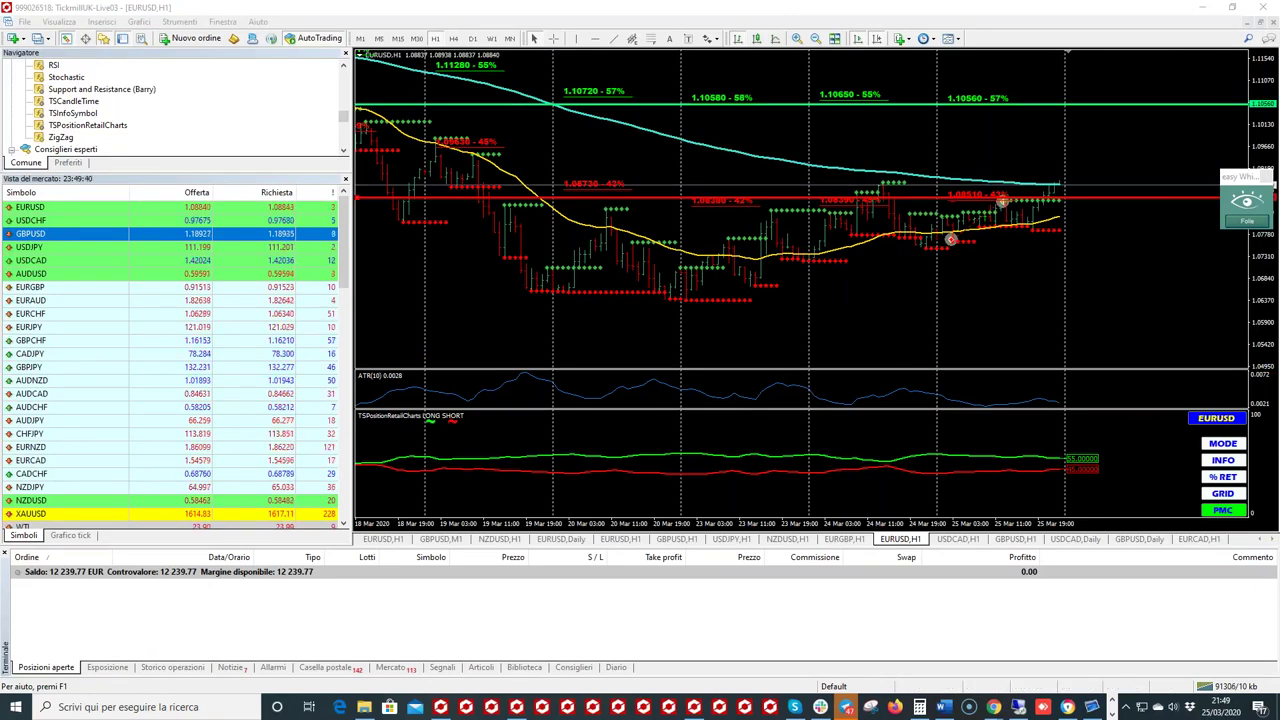
Step: Switch to Telegram to view the EURUSD analysis in the "Analisi Retail - gruppo operativo" chat, and minimize it again
click(848, 707)
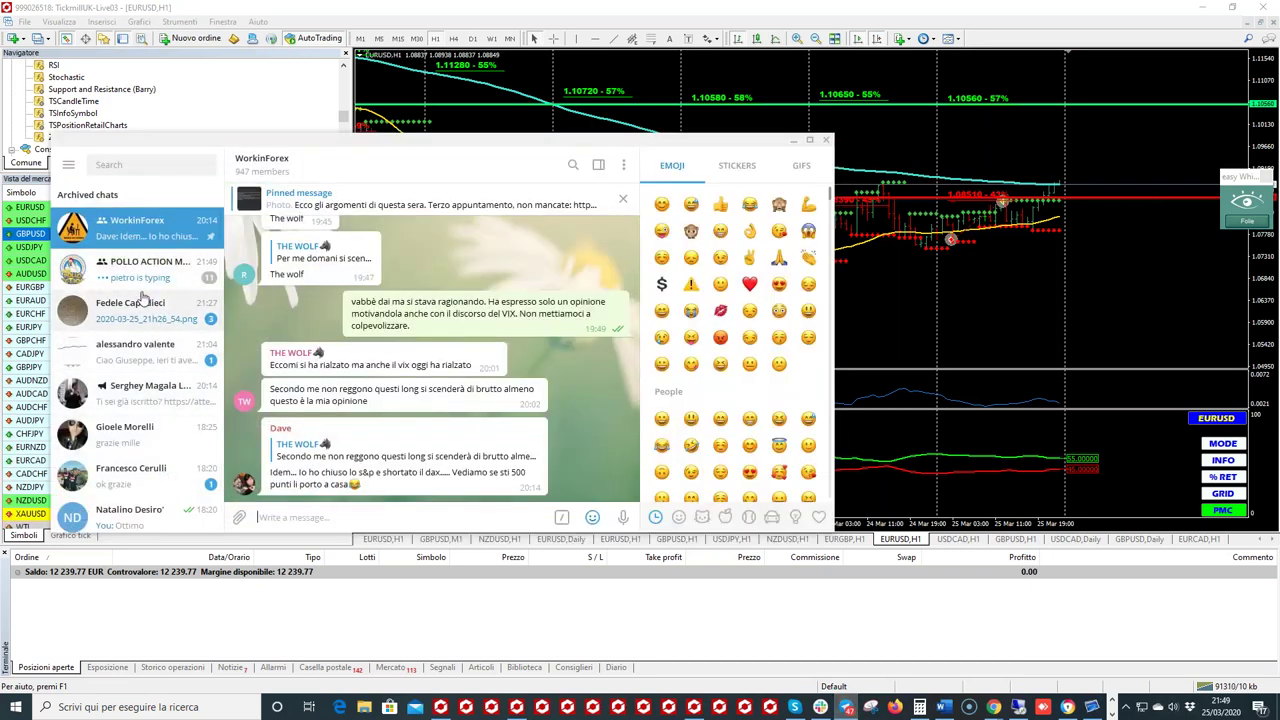
scroll(143, 298, down, 1)
scroll(143, 298, down, 1)
click(165, 395)
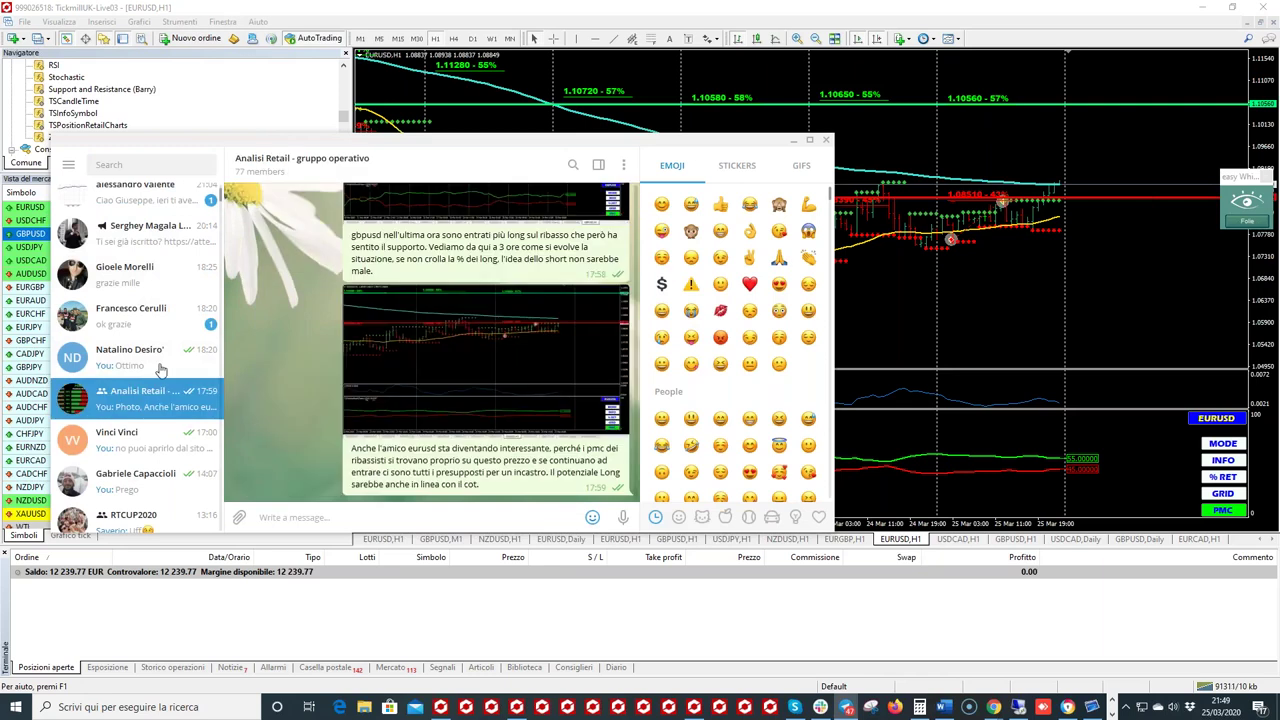
drag(392, 140, 632, 140)
click(848, 707)
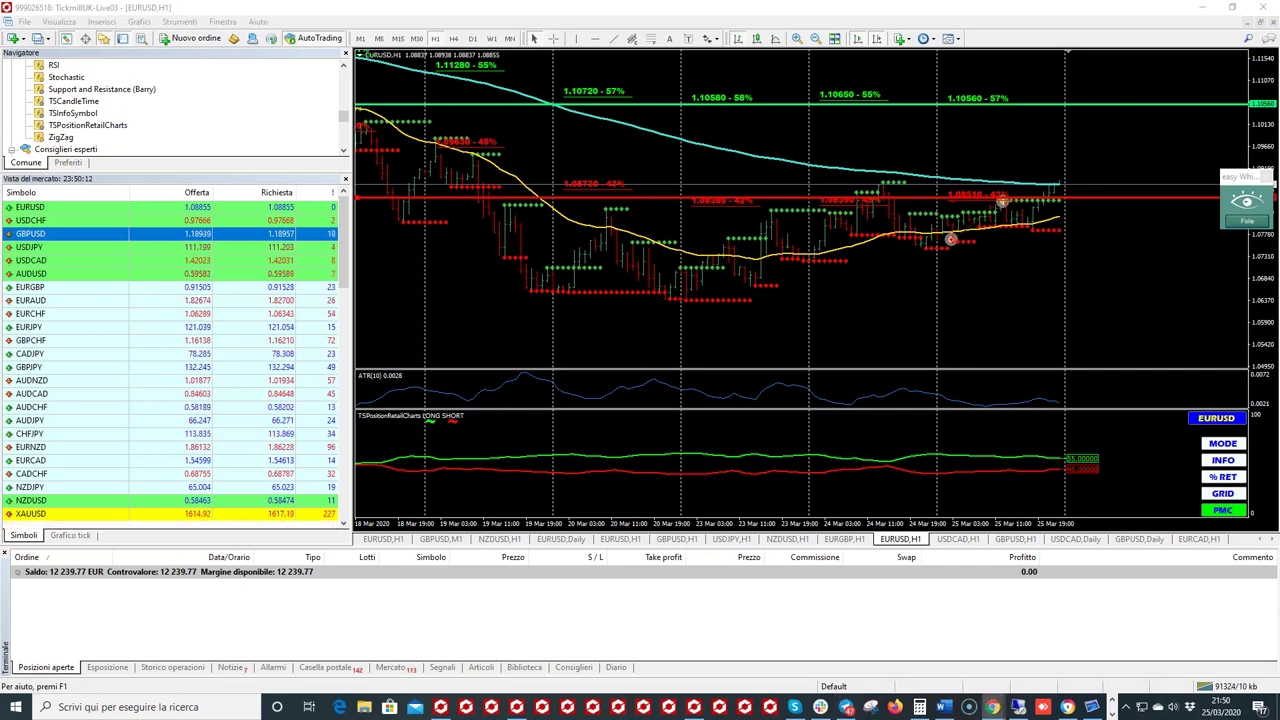
Step: Switch to the Investing.com economic calendar in a maximized Chrome window and show tomorrow's events
click(993, 707)
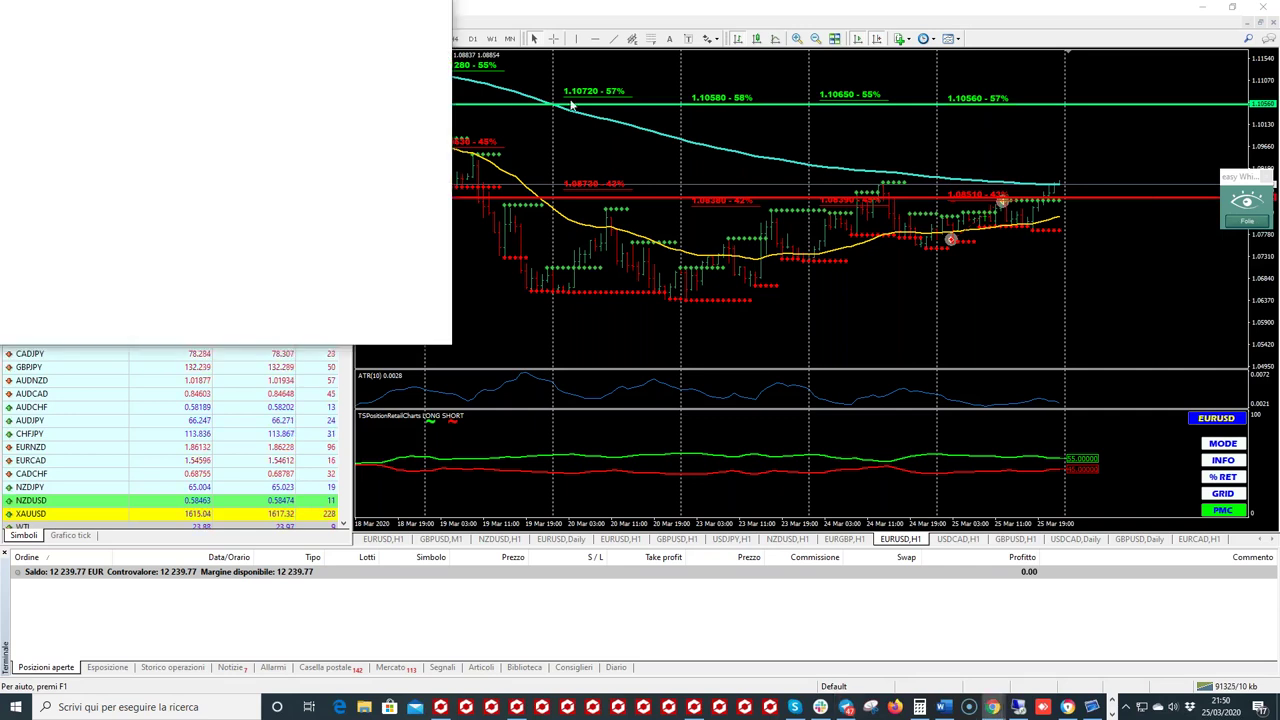
drag(469, 87, 514, 89)
double_click(514, 89)
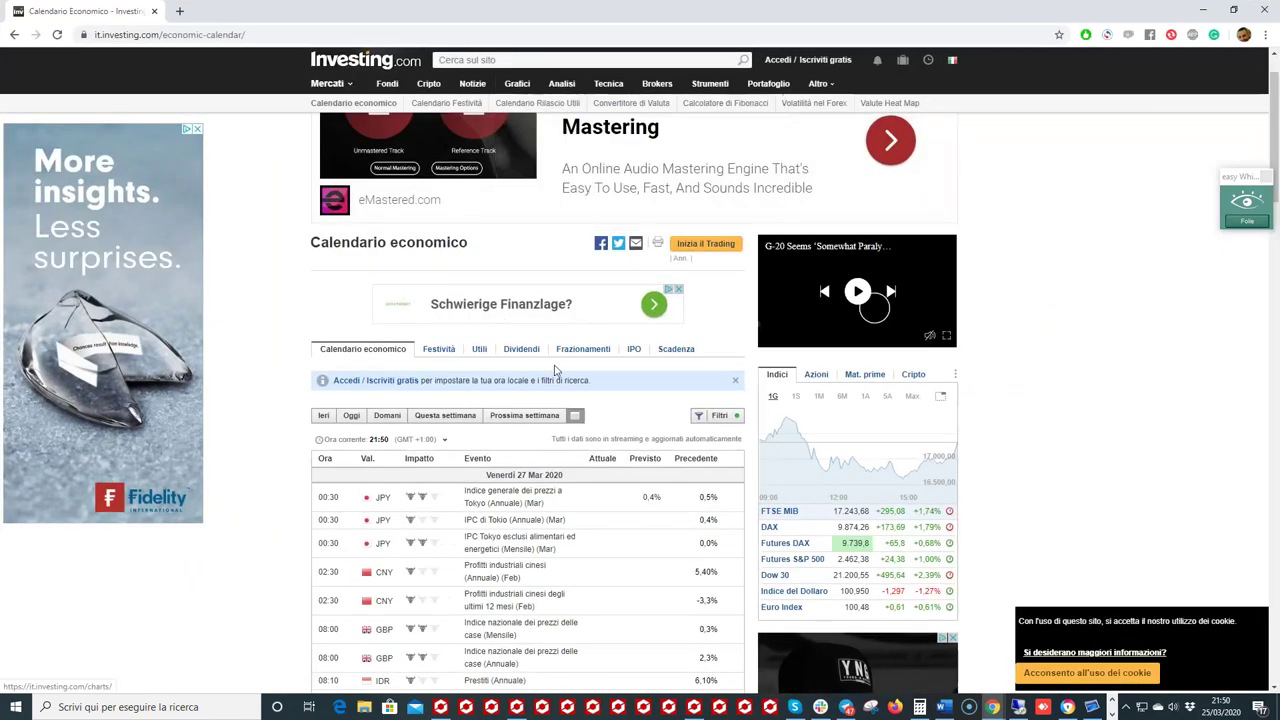
scroll(528, 400, down, 2)
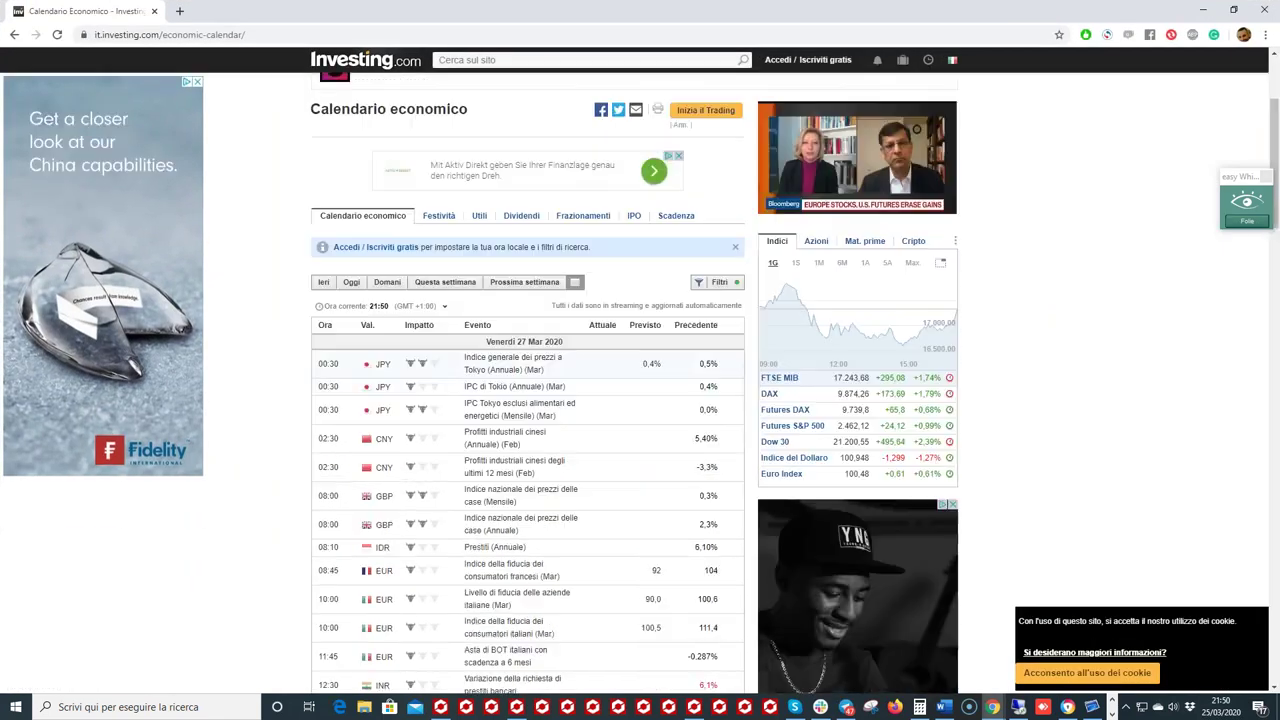
click(323, 281)
scroll(470, 340, down, 4)
scroll(500, 329, up, 4)
click(386, 282)
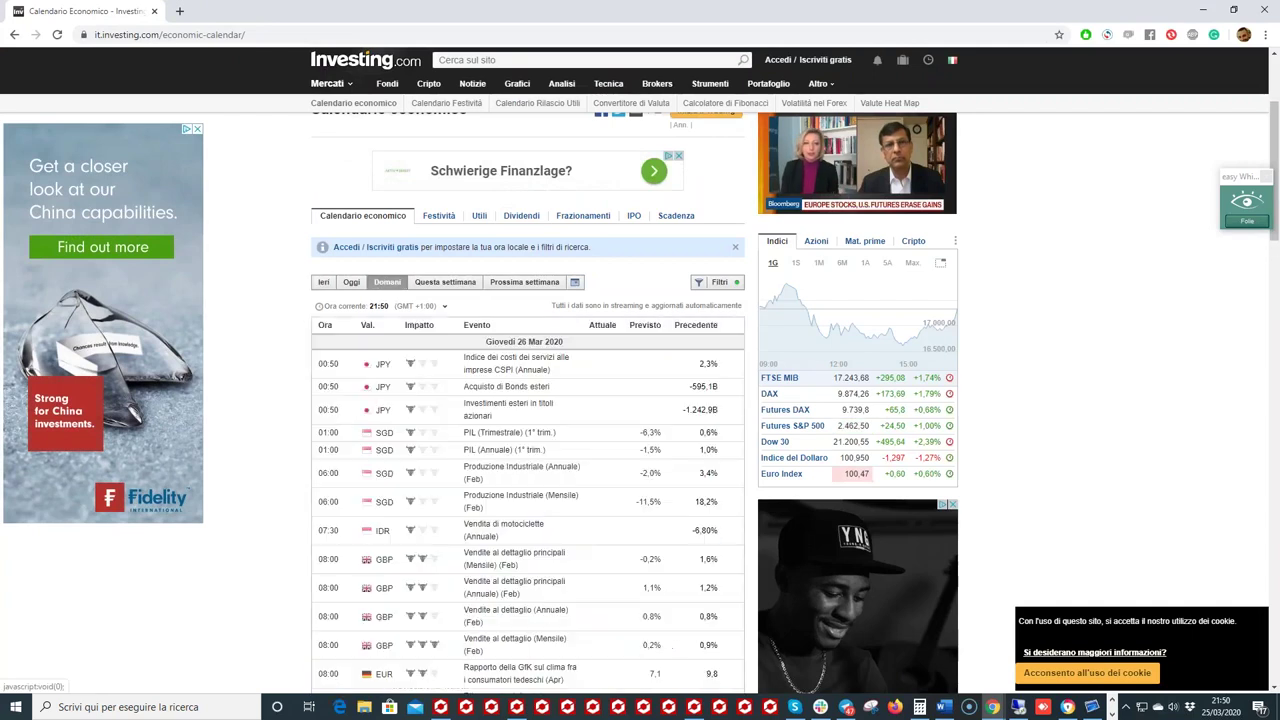
Step: Examine tomorrow's economic calendar for high-impact GBP, EUR and USD releases and their times
scroll(383, 289, down, 1)
scroll(1263, 203, down, 6)
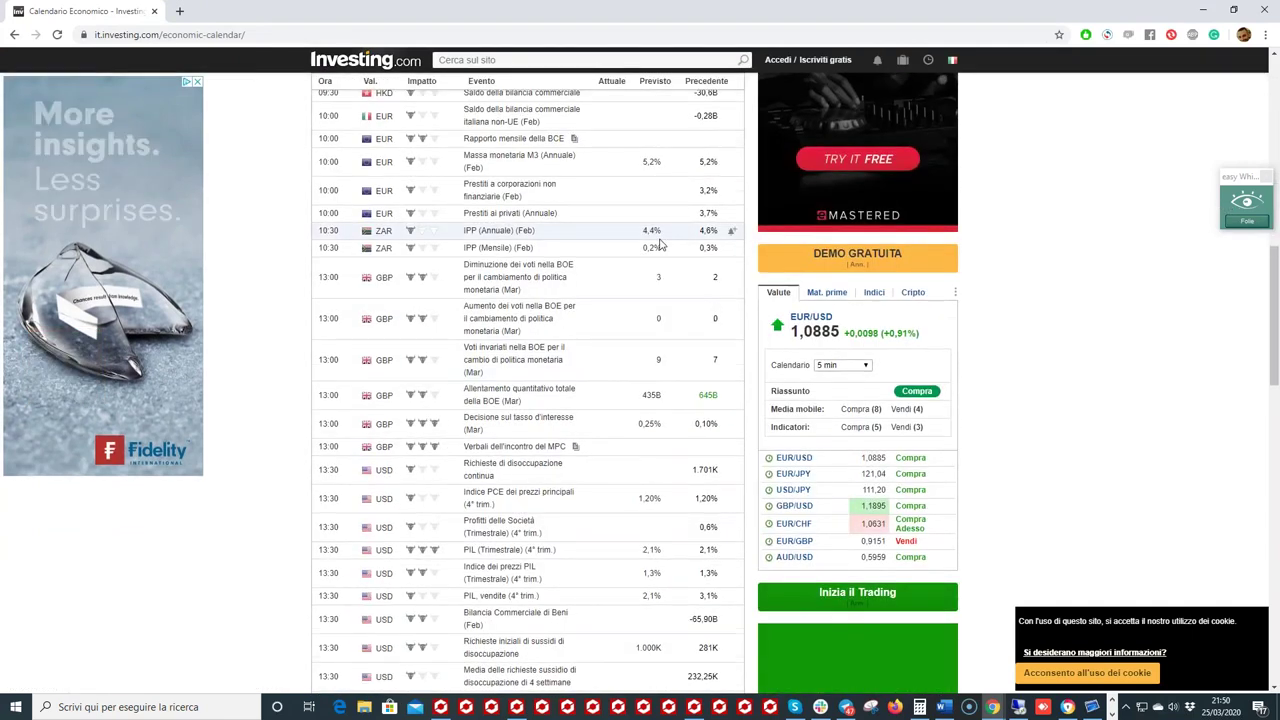
scroll(1050, 245, down, 3)
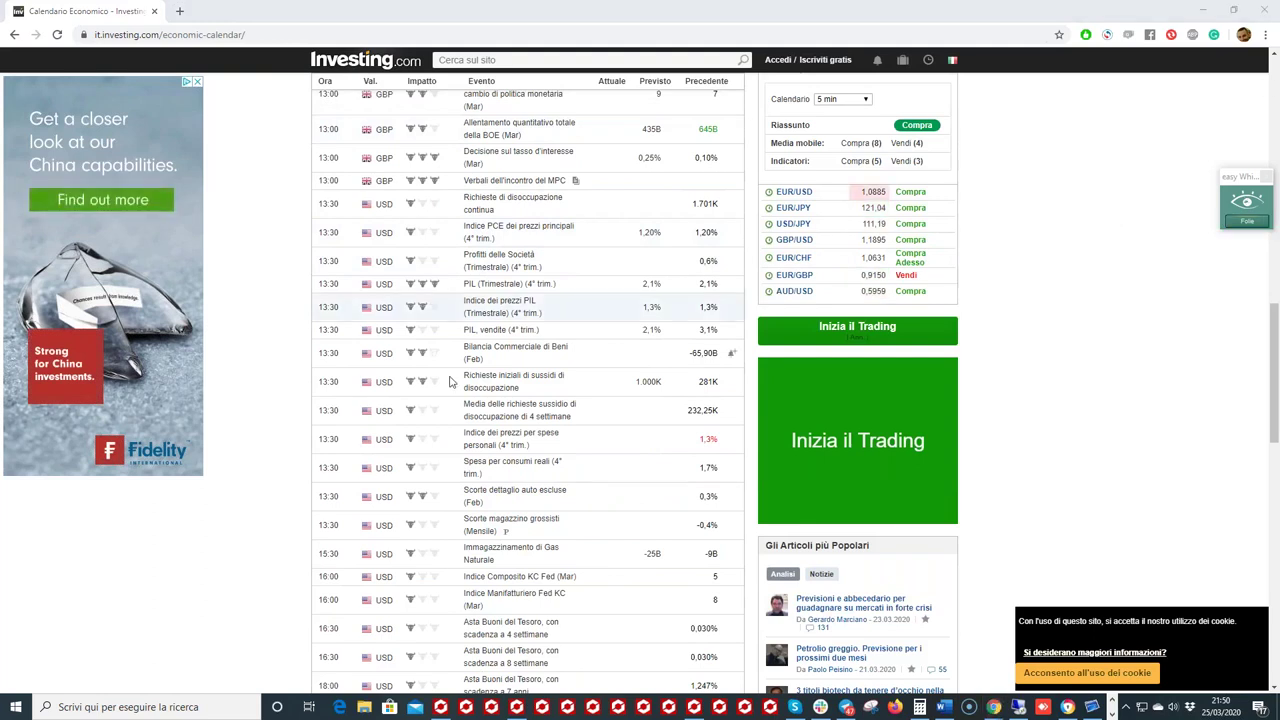
scroll(447, 400, down, 3)
scroll(447, 400, up, 2)
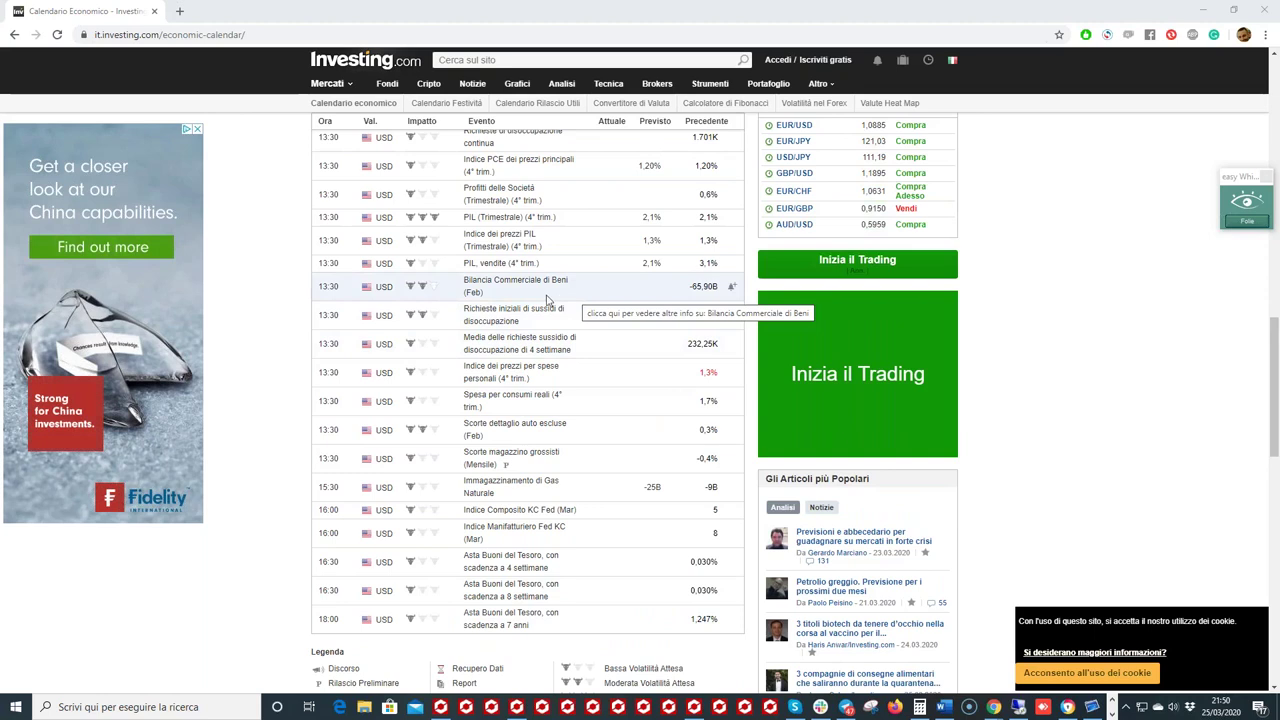
scroll(519, 318, up, 2)
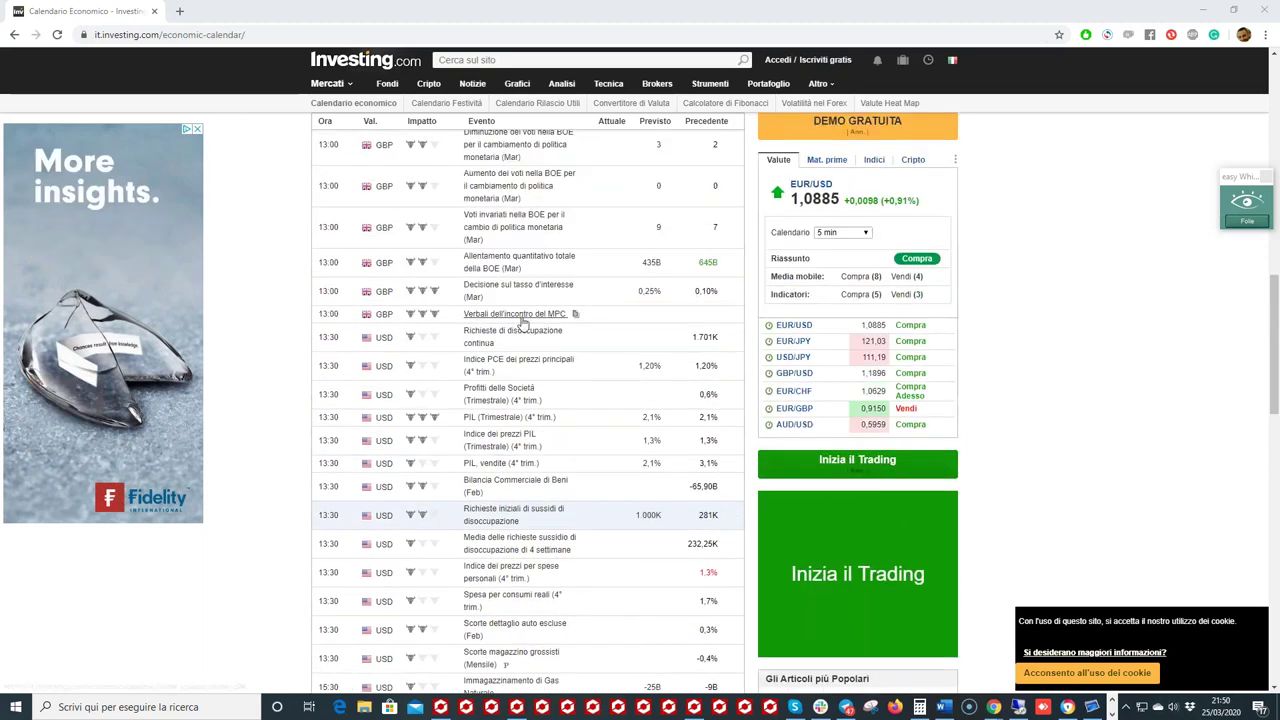
scroll(519, 320, up, 1)
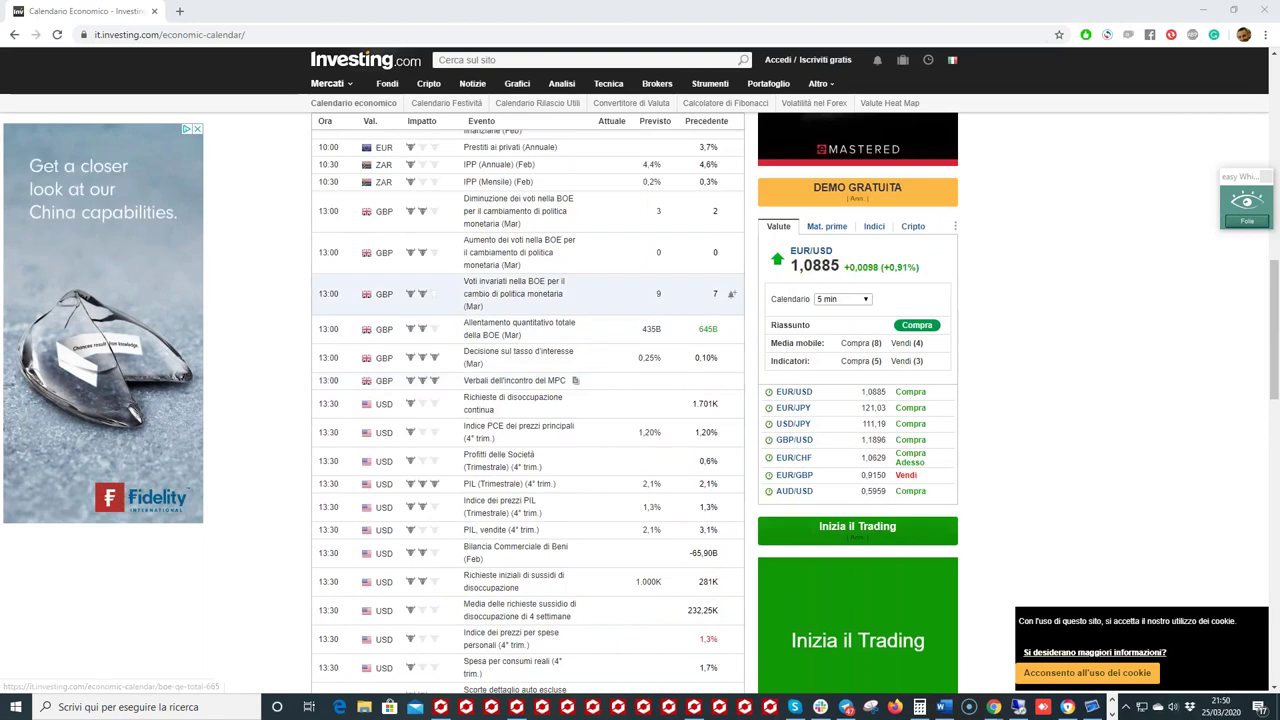
scroll(567, 291, up, 1)
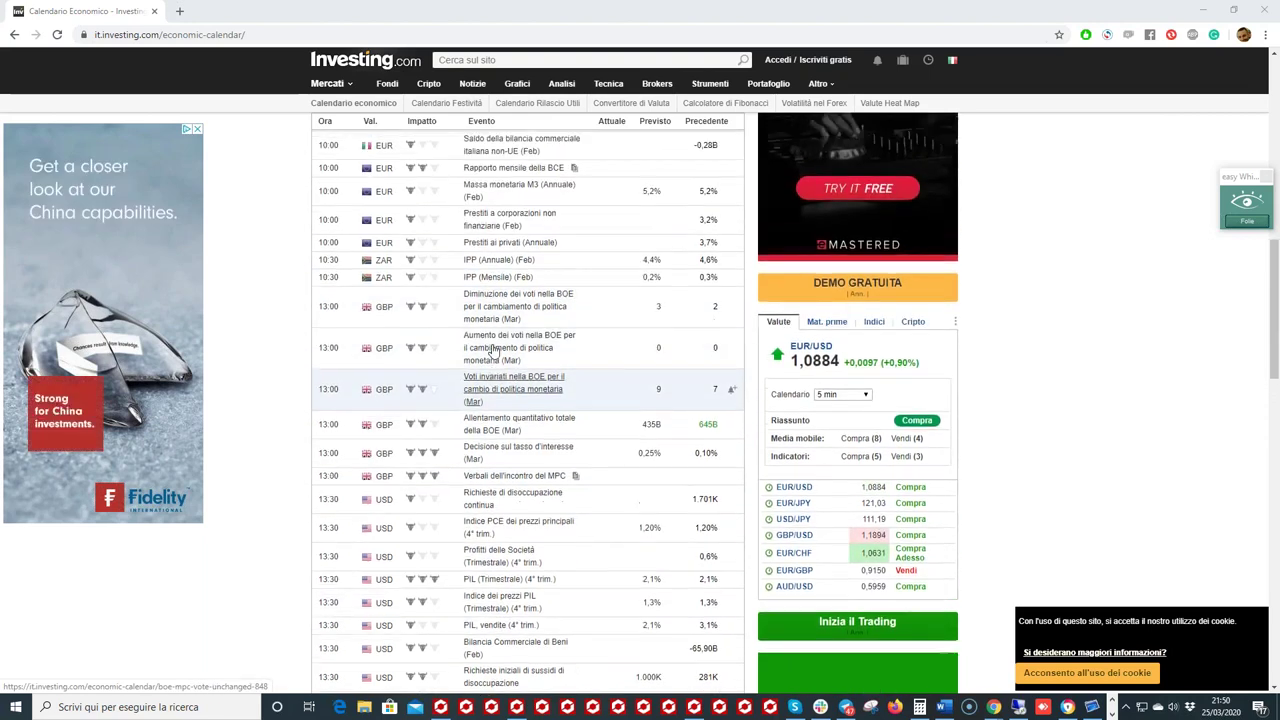
scroll(514, 330, up, 4)
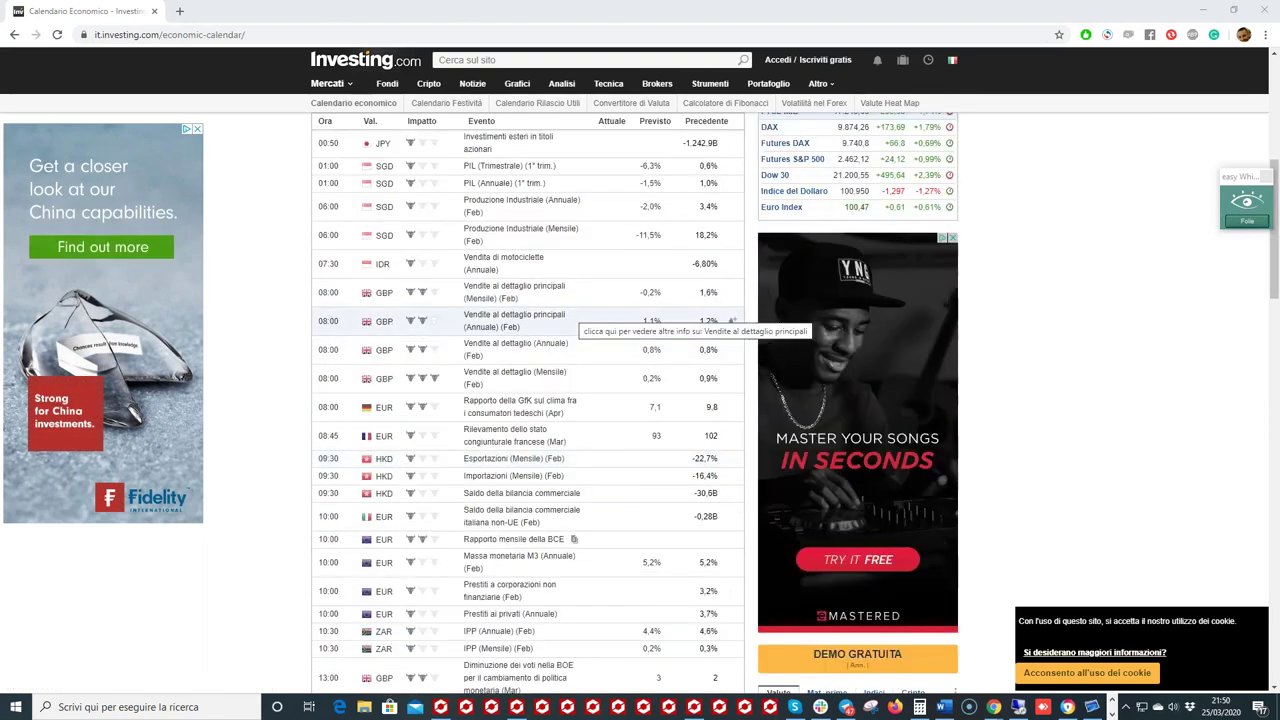
scroll(589, 293, up, 1)
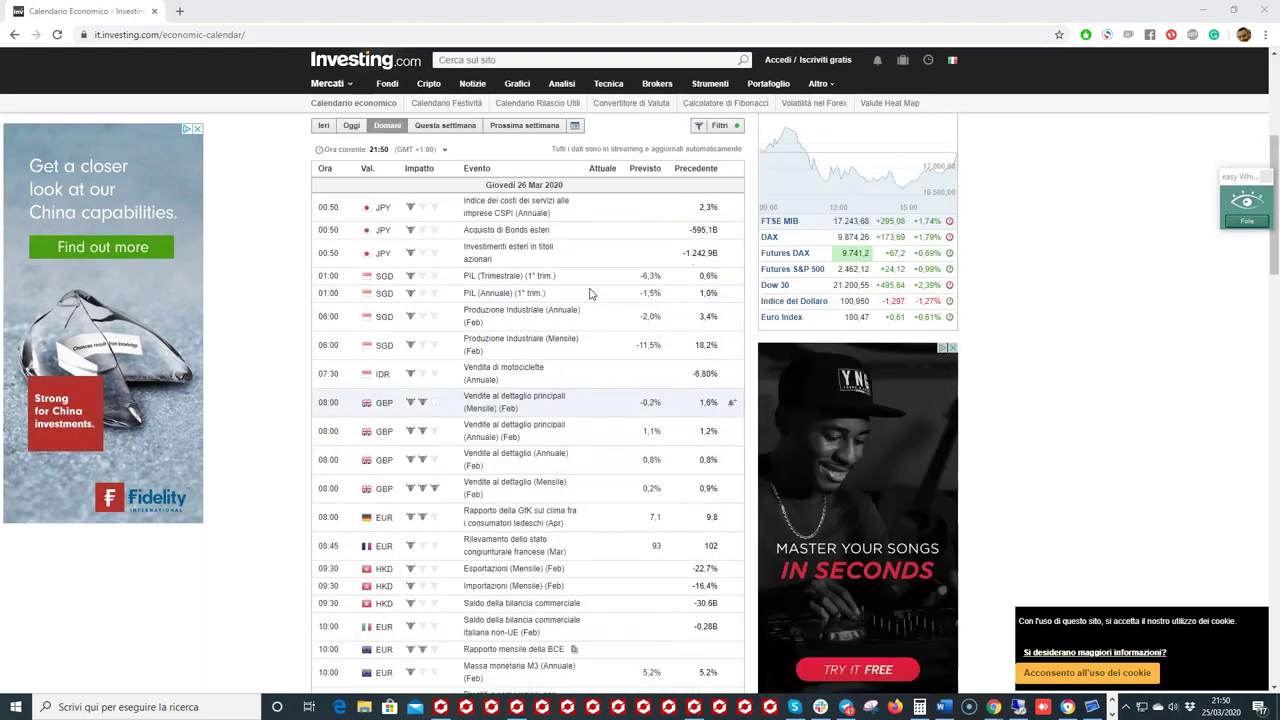
scroll(589, 293, down, 3)
scroll(588, 297, down, 1)
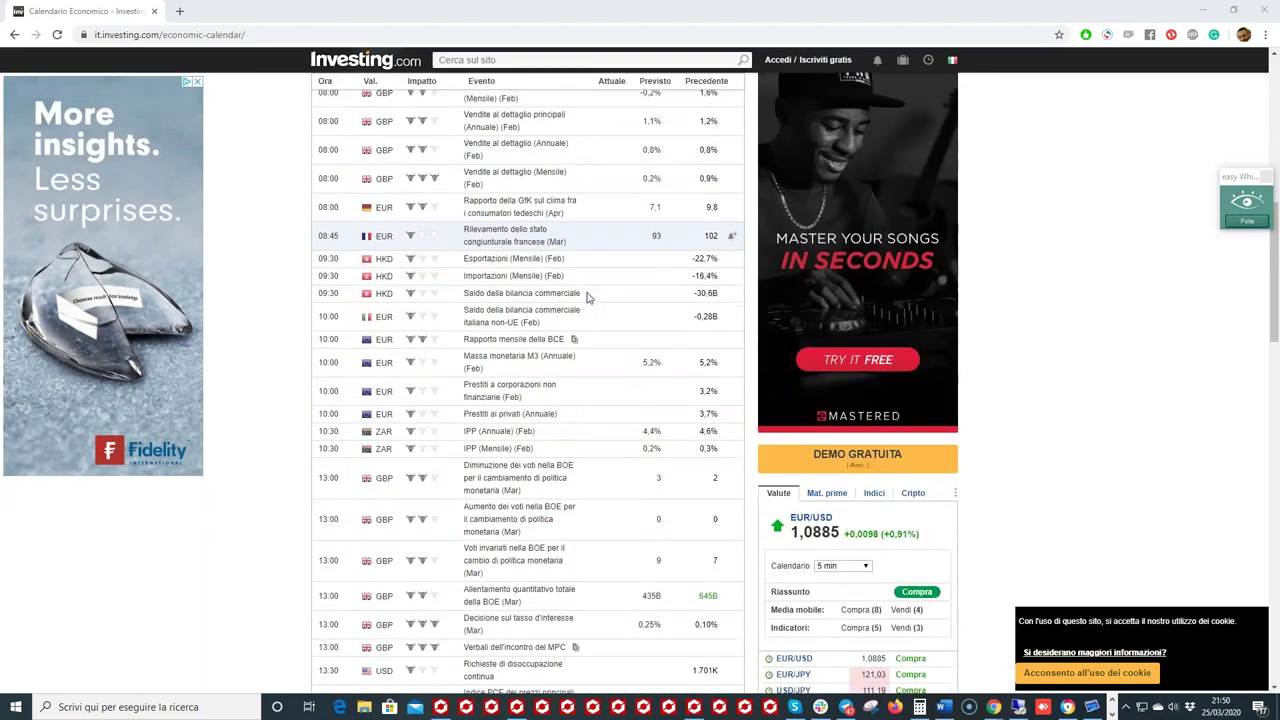
scroll(588, 297, down, 1)
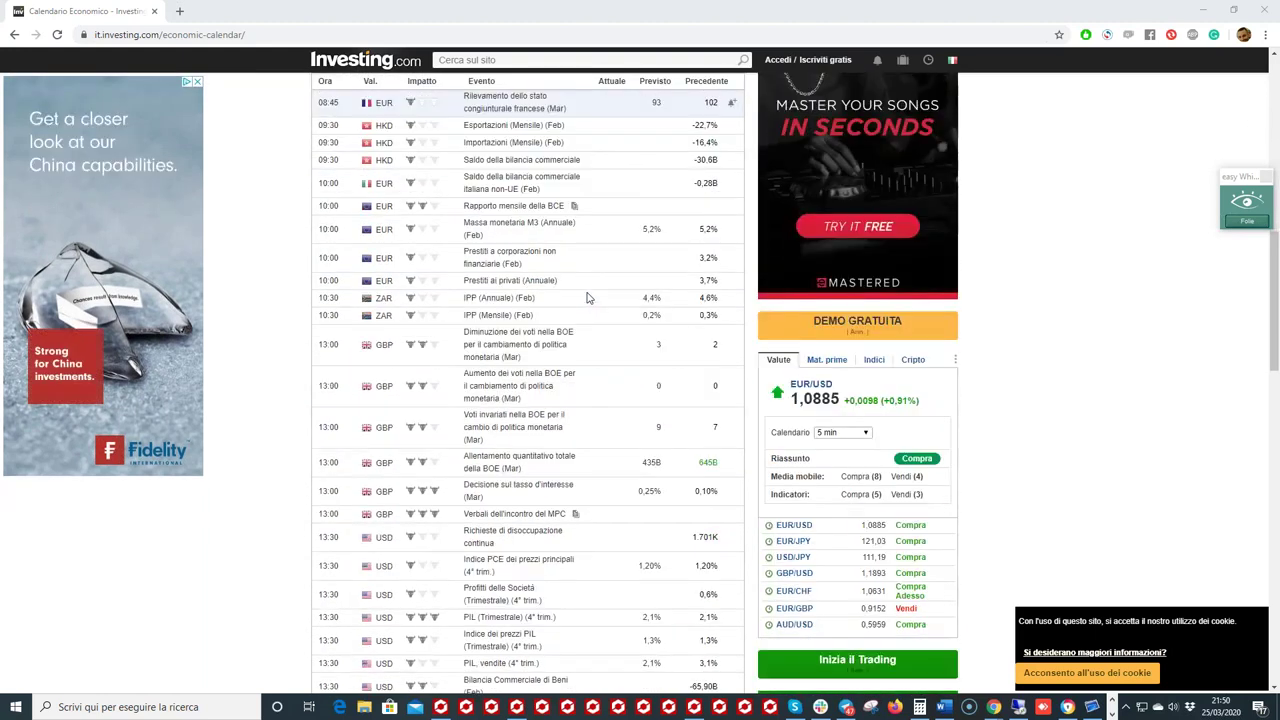
scroll(588, 297, down, 2)
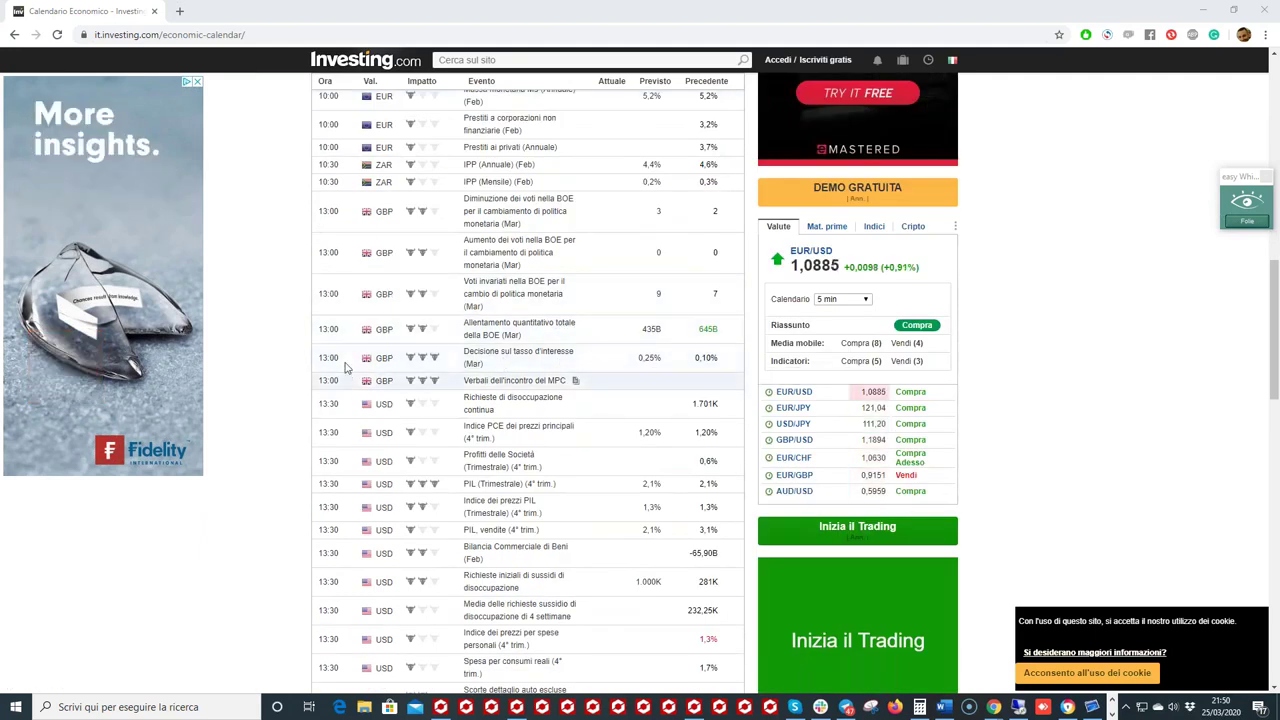
scroll(395, 345, up, 6)
scroll(395, 345, up, 4)
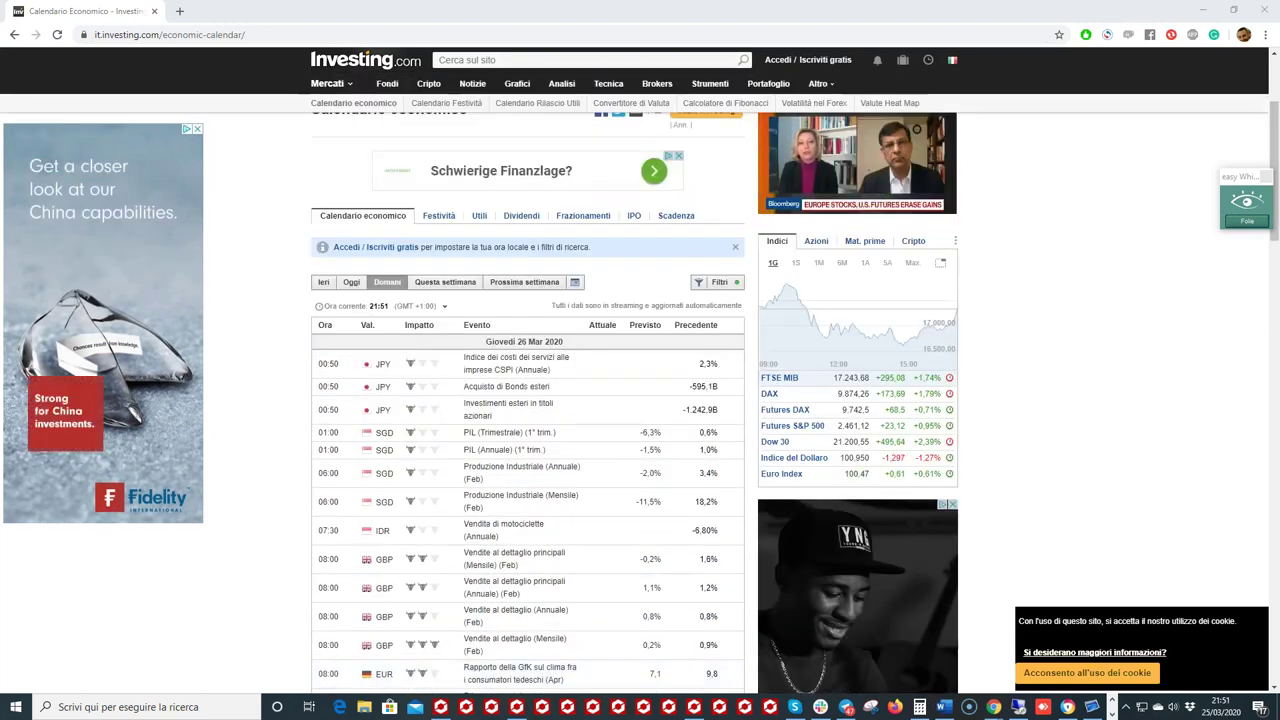
mouse_move(945, 165)
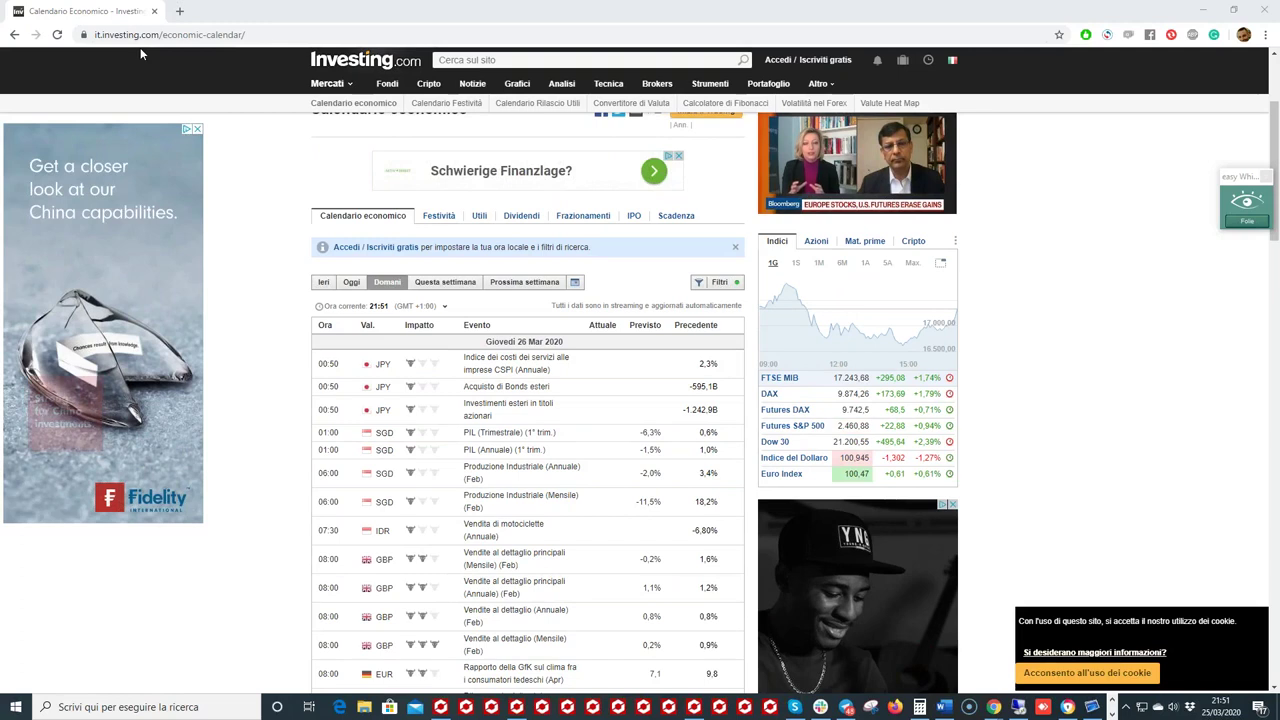
Step: Look through the economic calendar's events for Thursday 26 March 2020 and switch to the EURUSD H1 chart in MetaTrader
scroll(316, 260, down, 3)
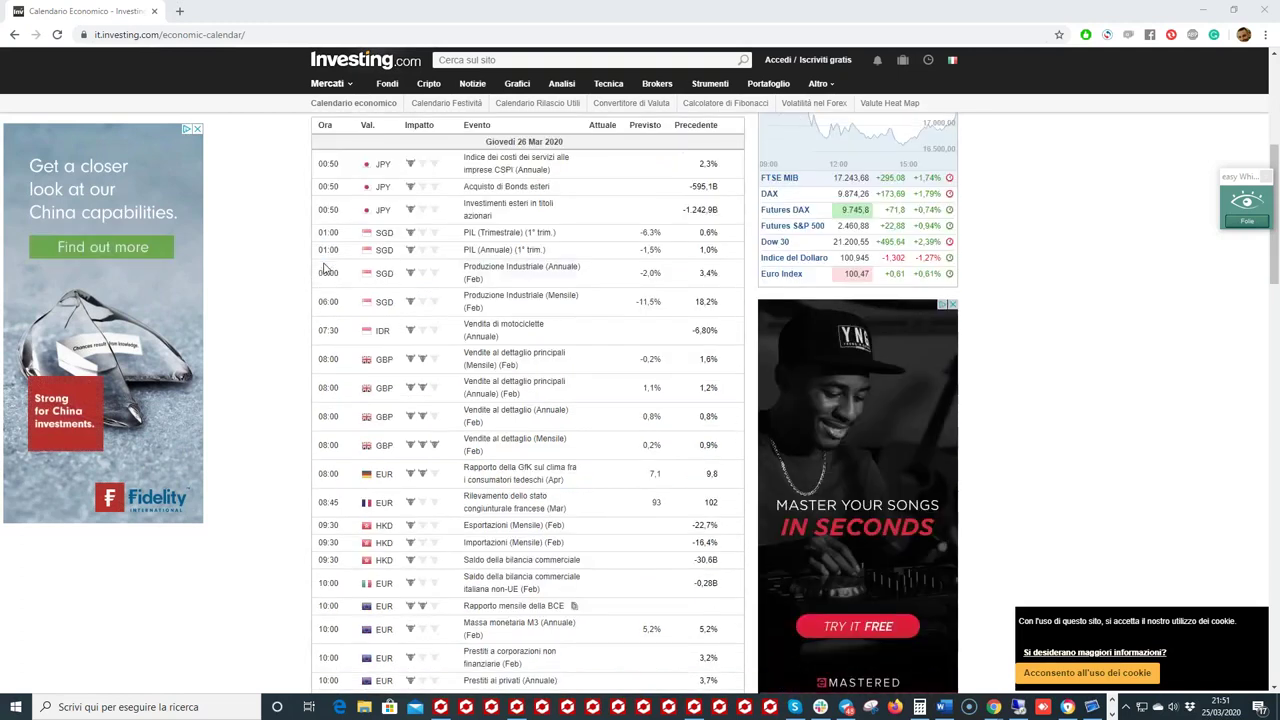
scroll(390, 383, up, 2)
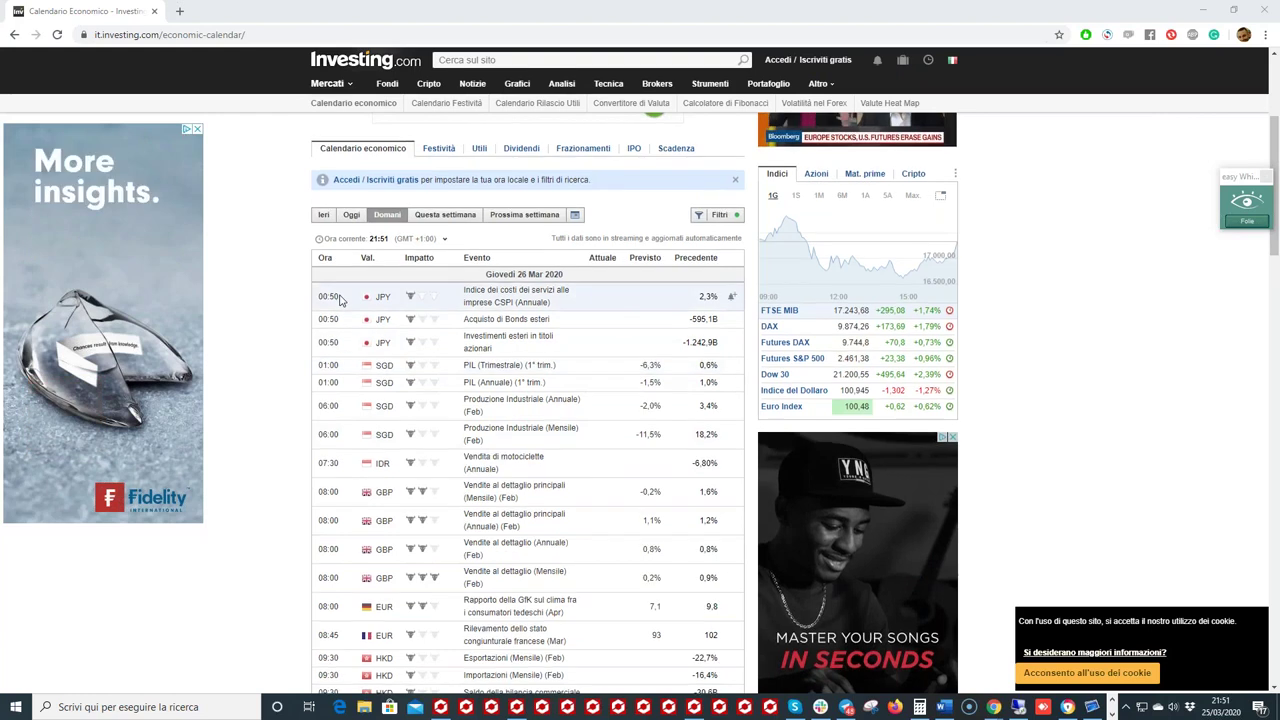
scroll(330, 290, down, 5)
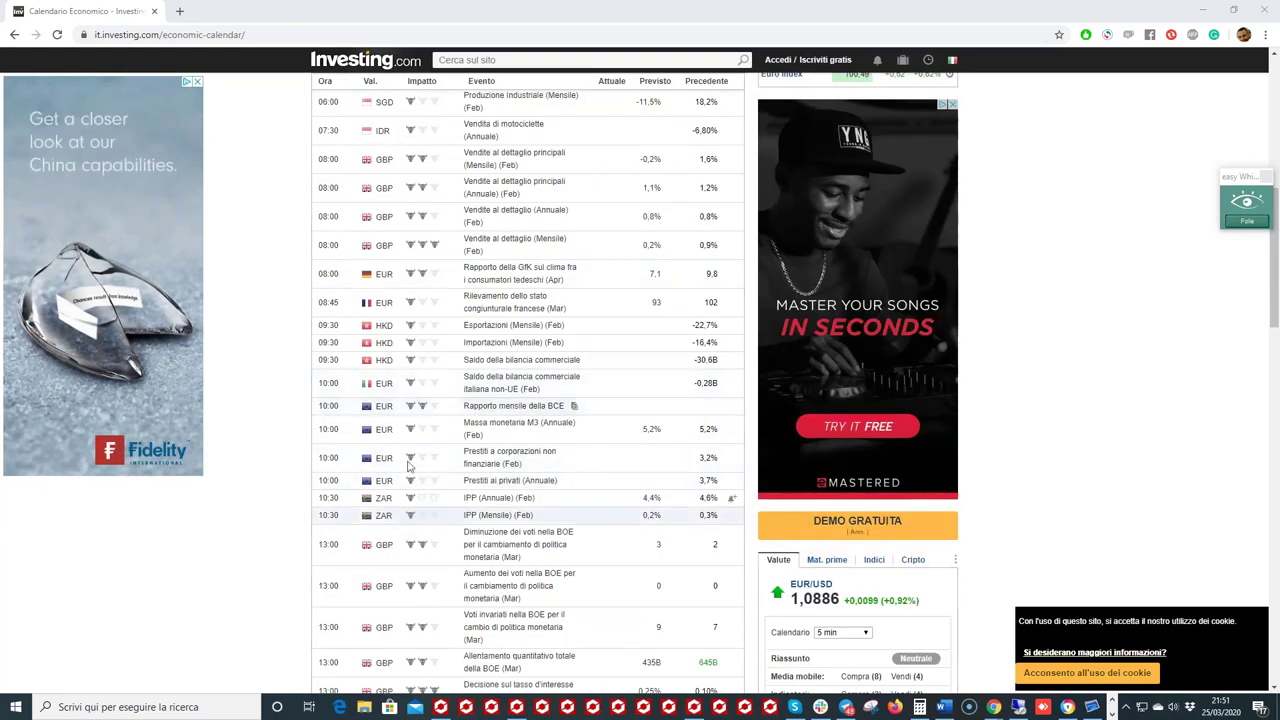
scroll(414, 280, down, 3)
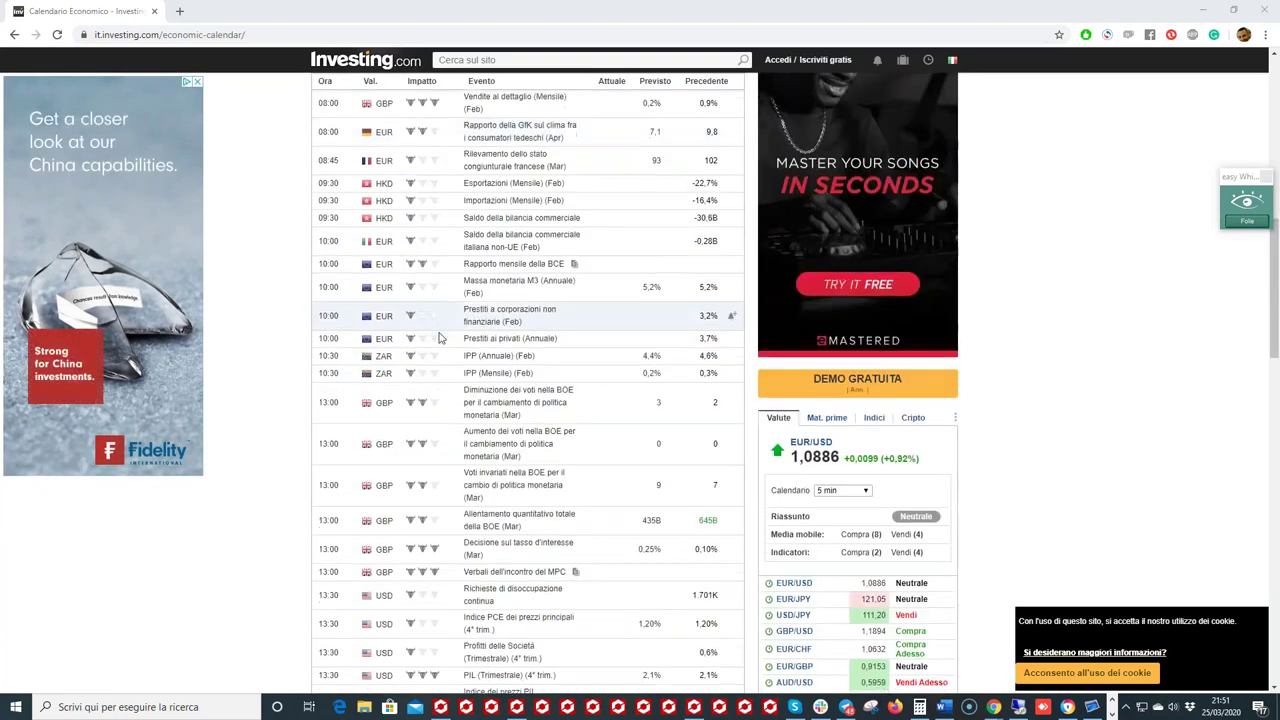
click(443, 708)
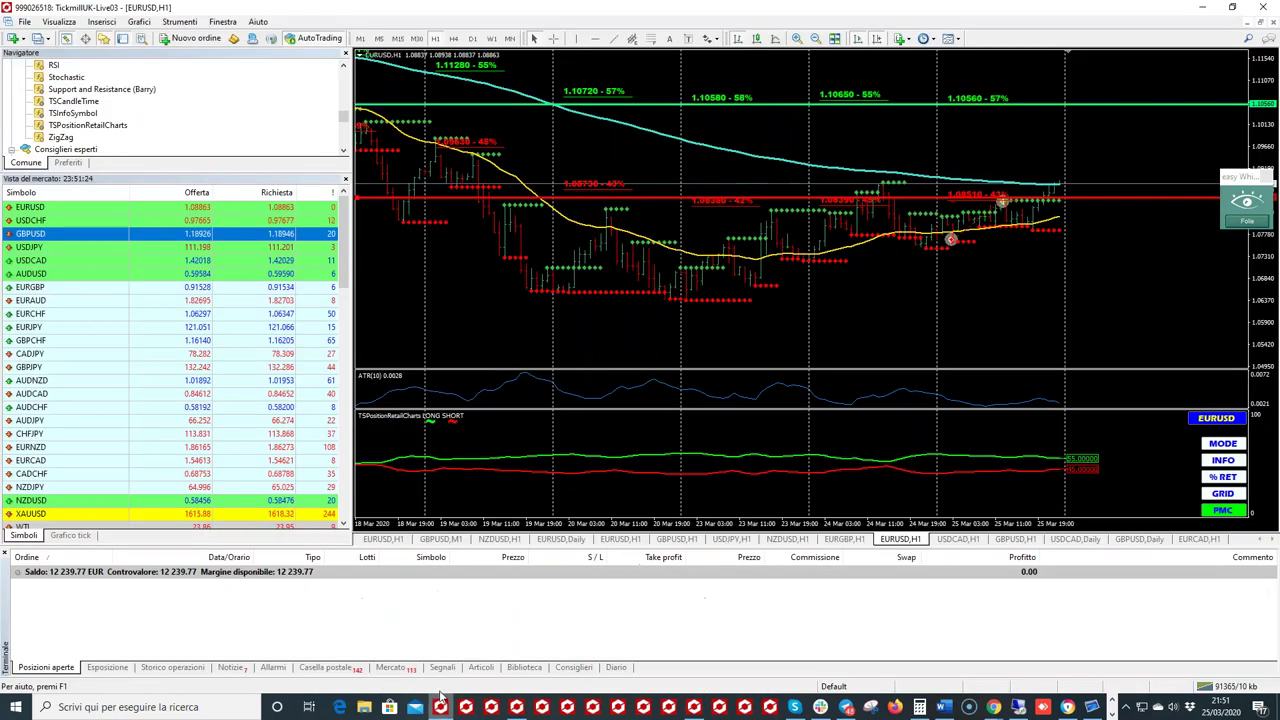
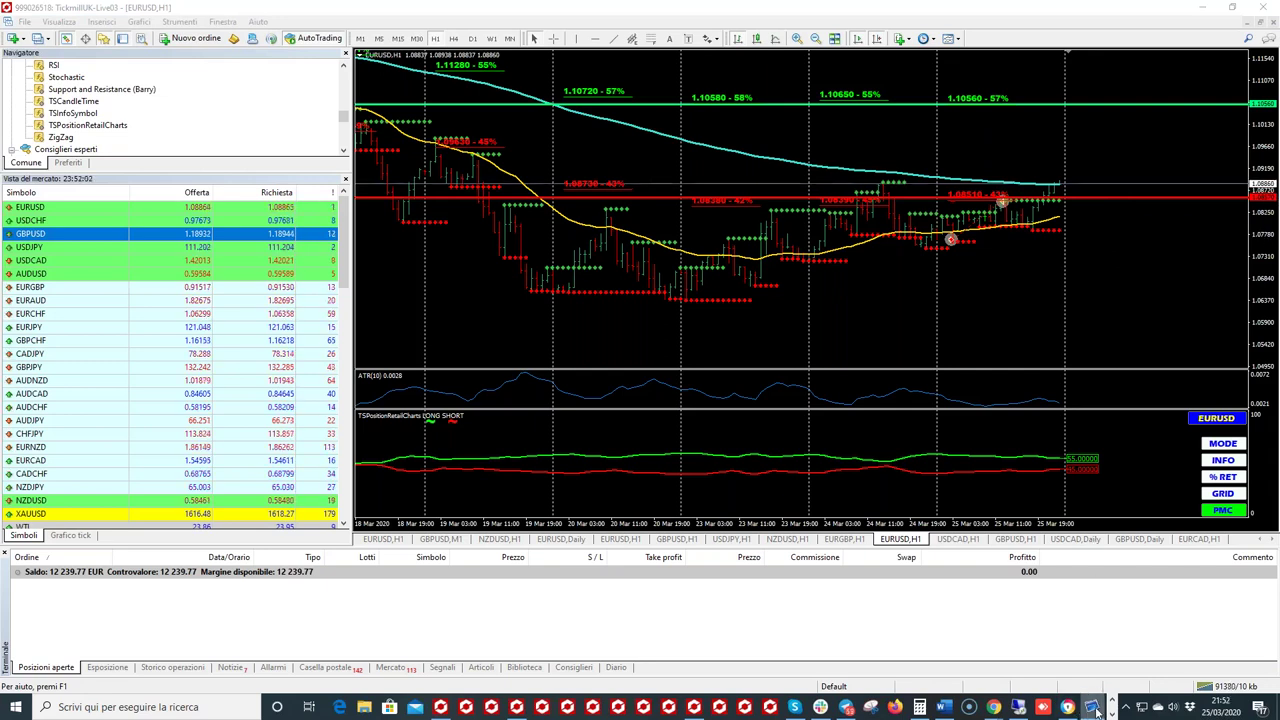
Step: Circle the green level's price label on the EURUSD H1 price axis with a red freehand whiteboard mark, and clear the annotation
click(1111, 713)
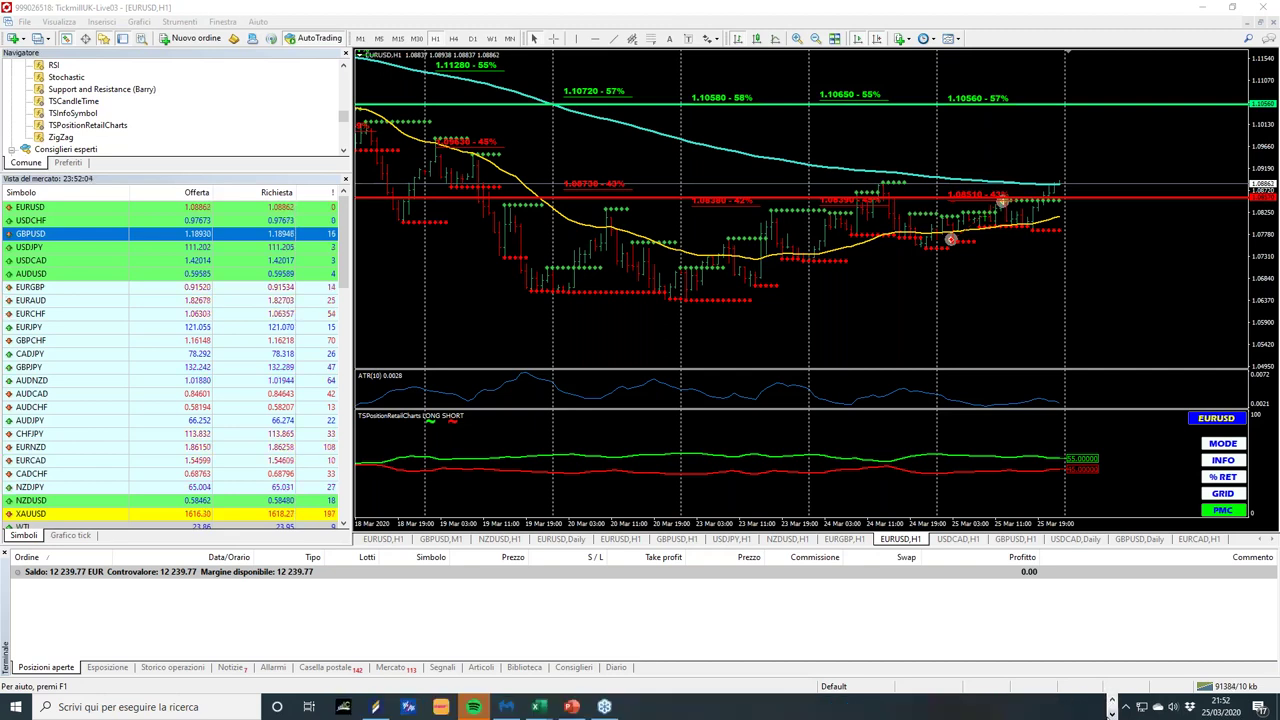
click(1111, 699)
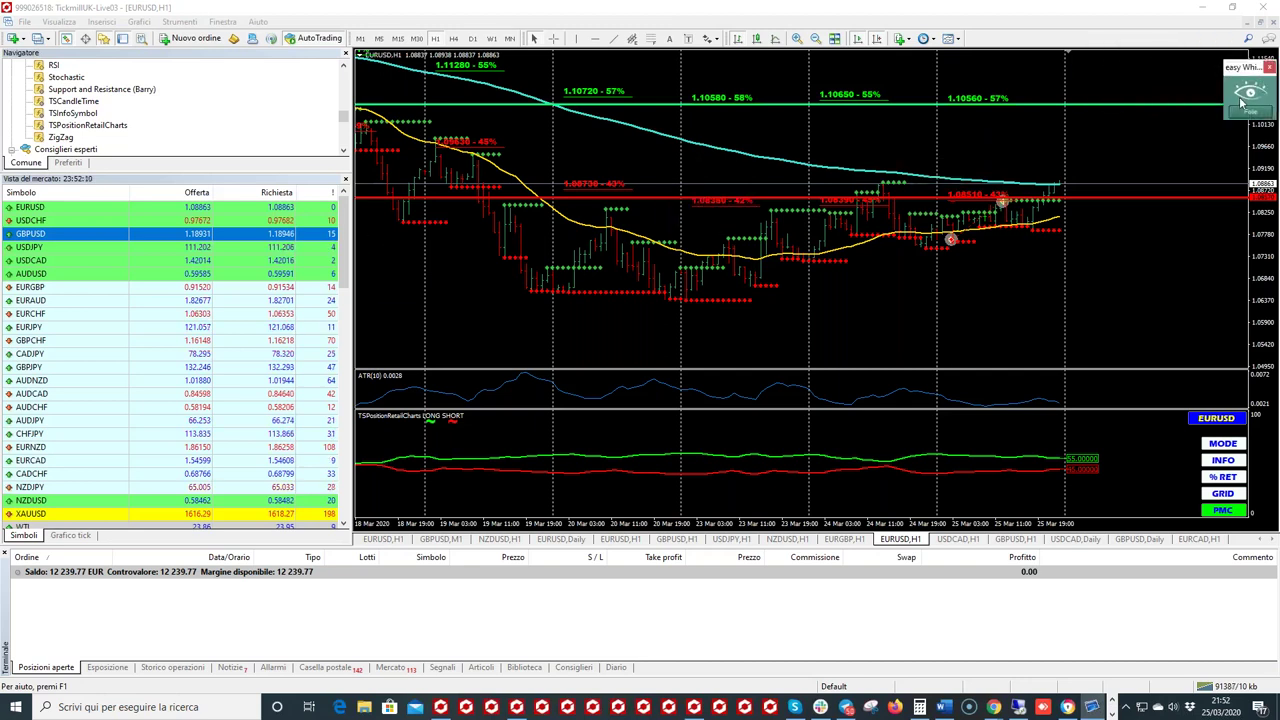
click(1249, 113)
drag(1240, 67, 1222, 256)
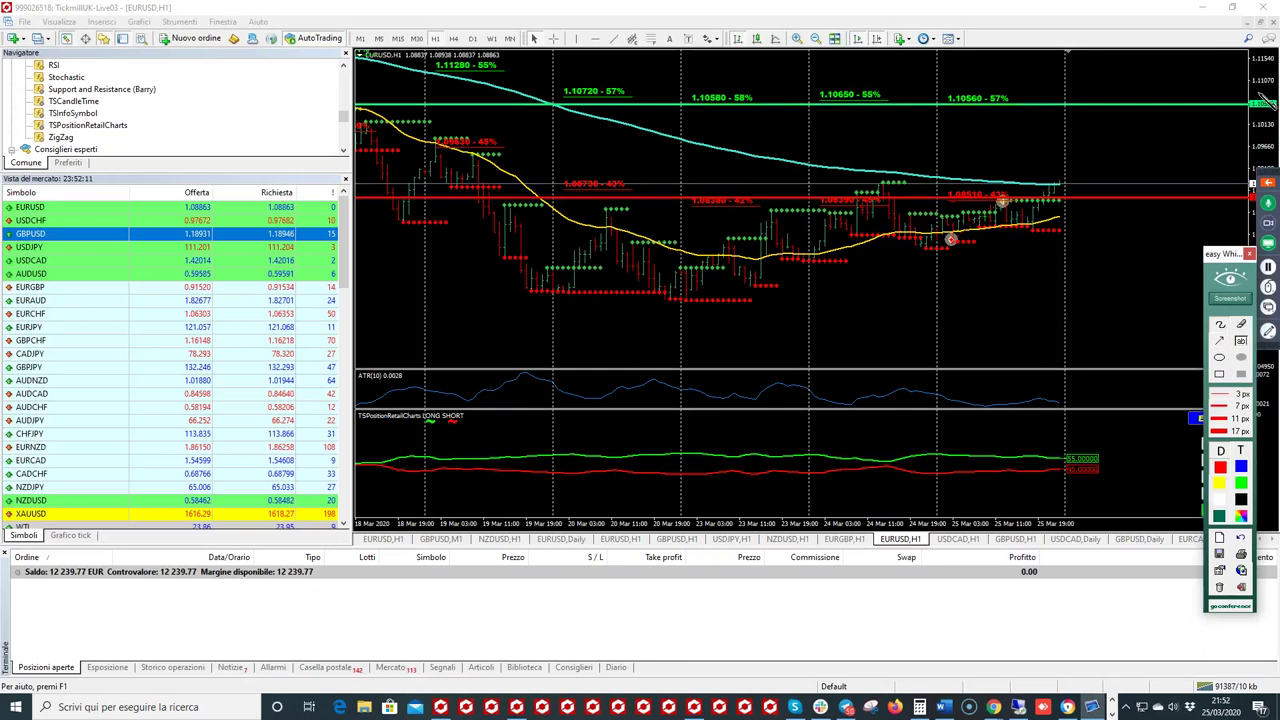
drag(1262, 99, 1268, 123)
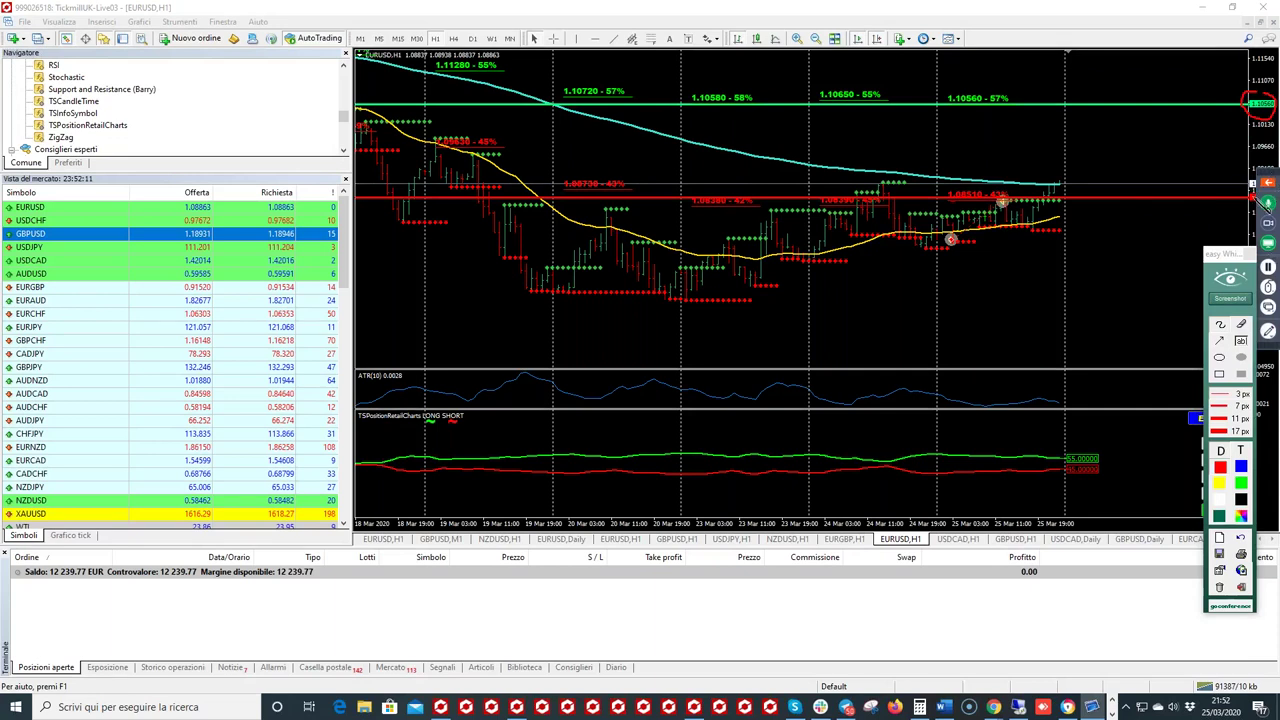
click(1230, 298)
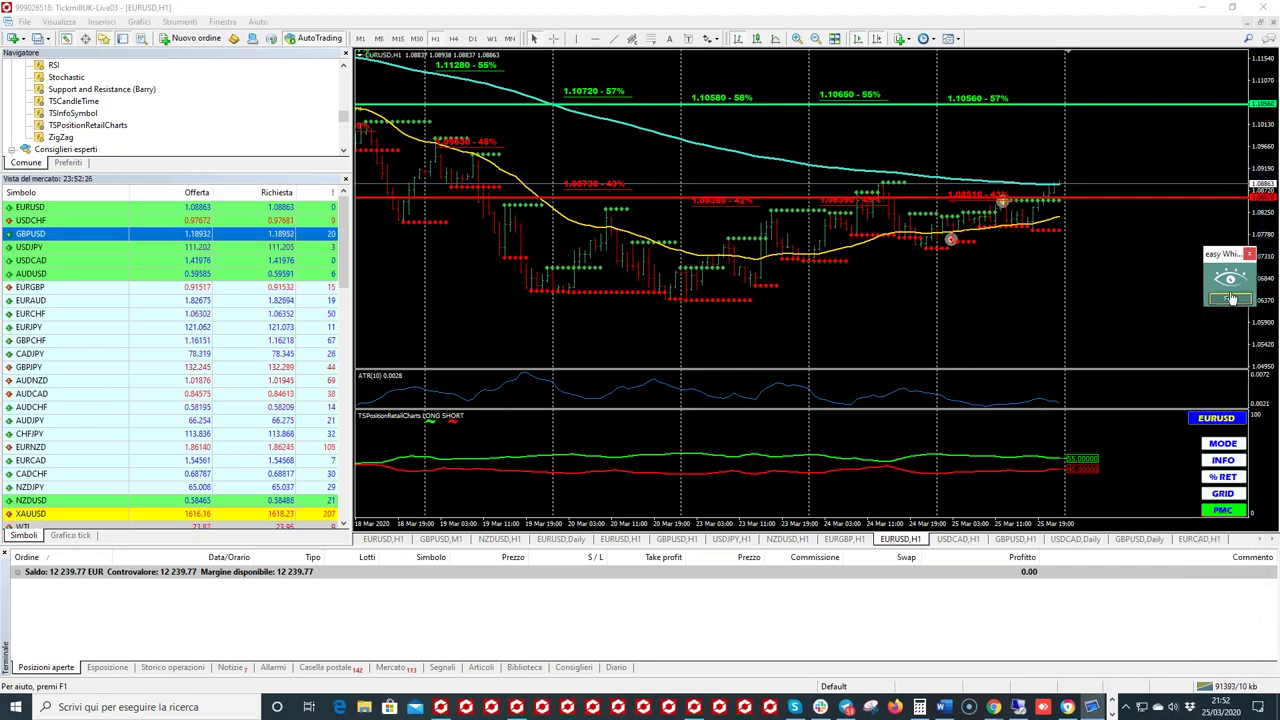
Step: Mark the area around the current price and the red level on the price axis freehand, and clear the annotation
click(1229, 300)
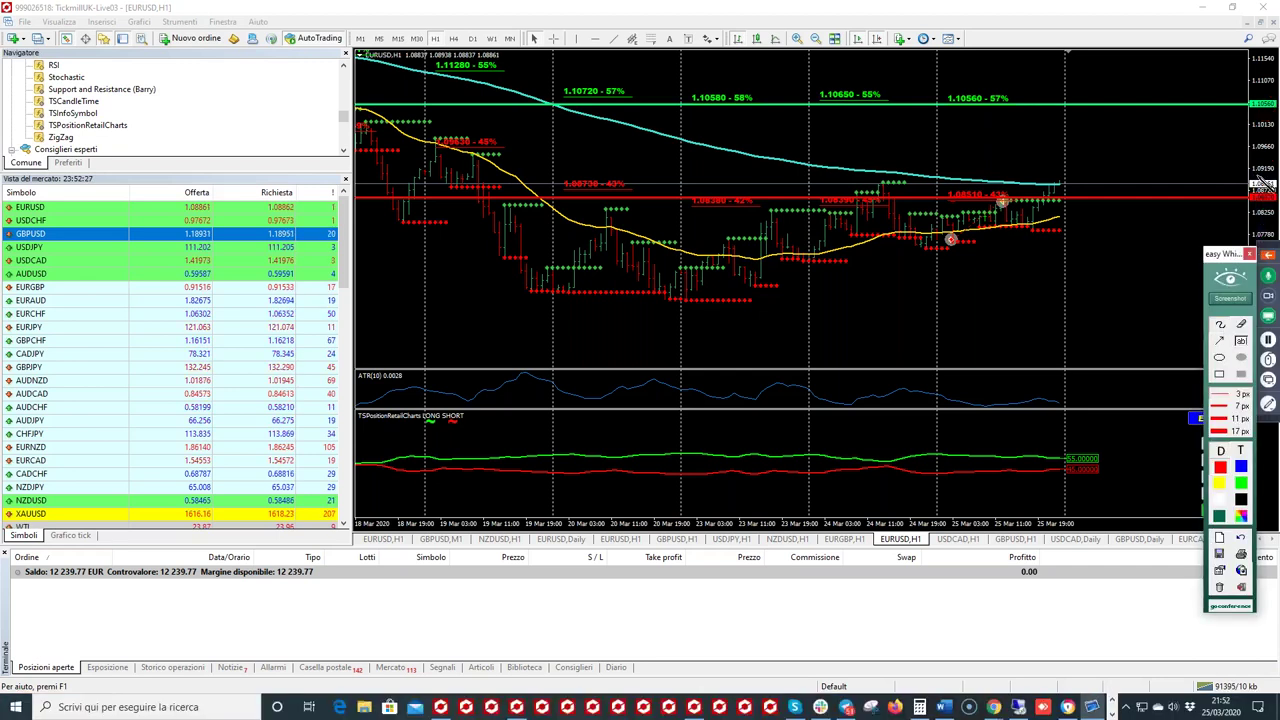
drag(1264, 184, 1265, 226)
click(1238, 262)
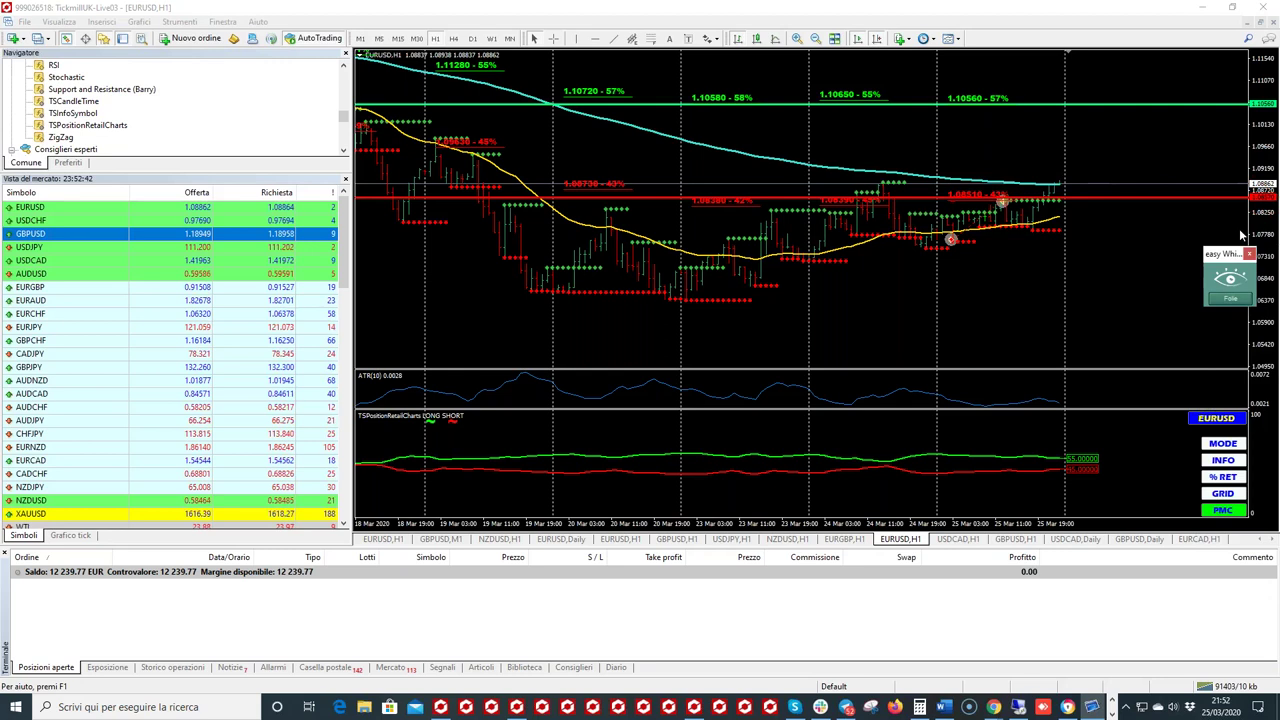
Step: Check EURUSD in the retail positions table and set the red horizontal line on the H1 chart to 1.0860
click(399, 540)
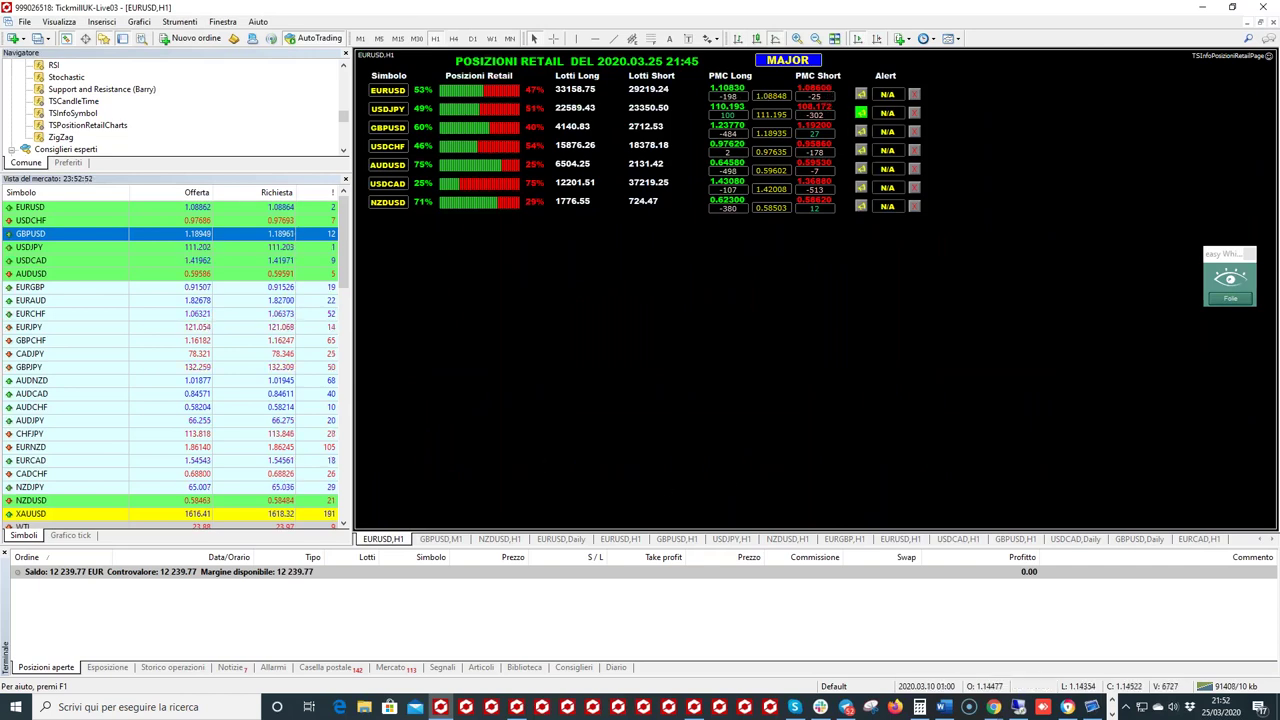
click(910, 542)
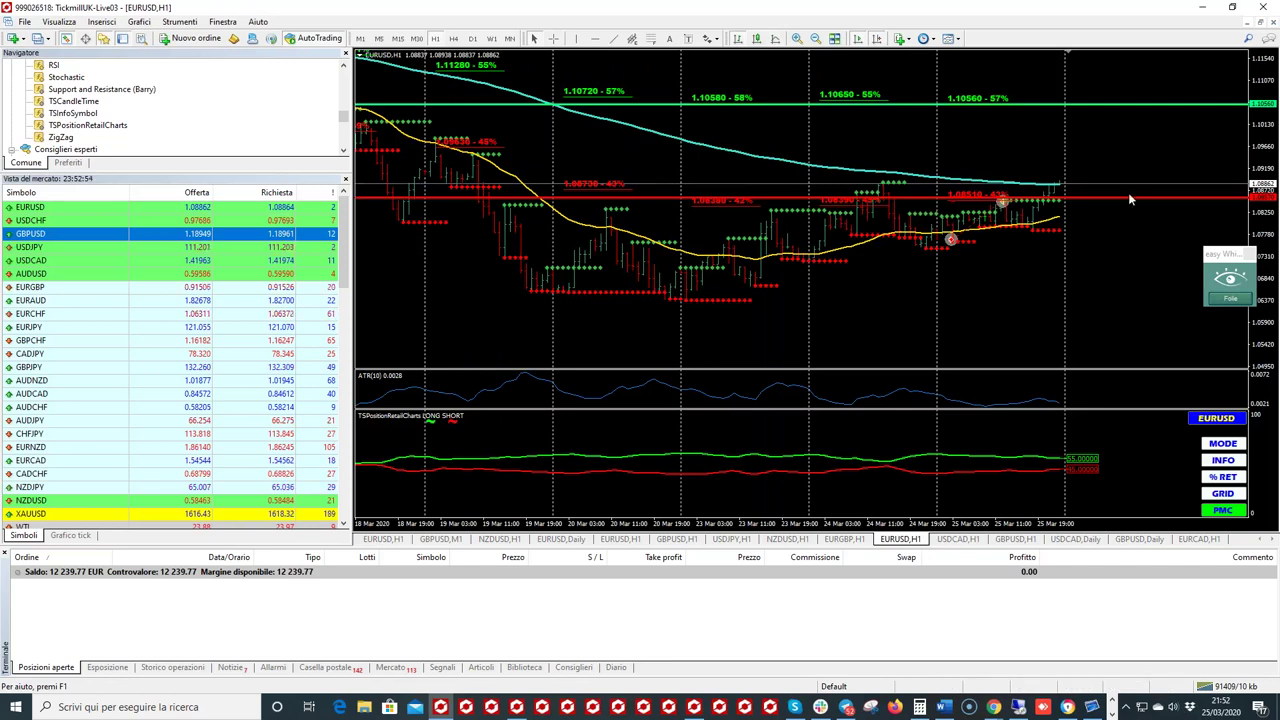
double_click(1002, 199)
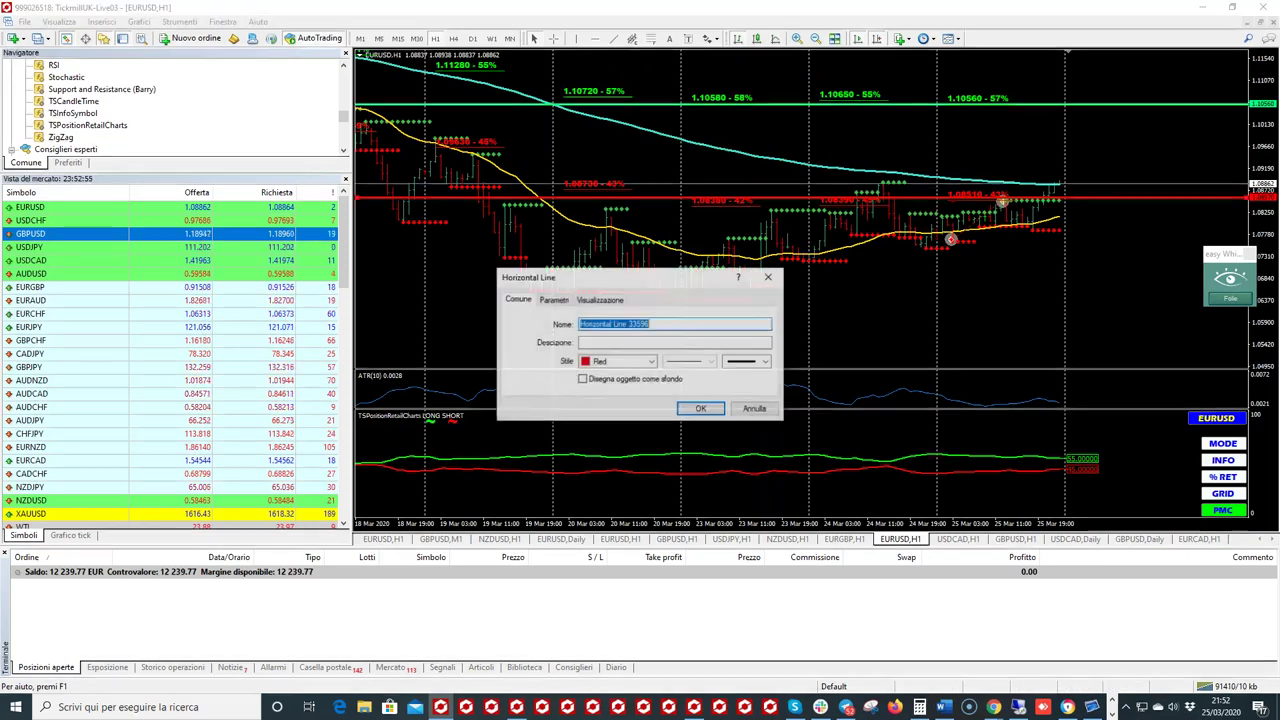
click(554, 301)
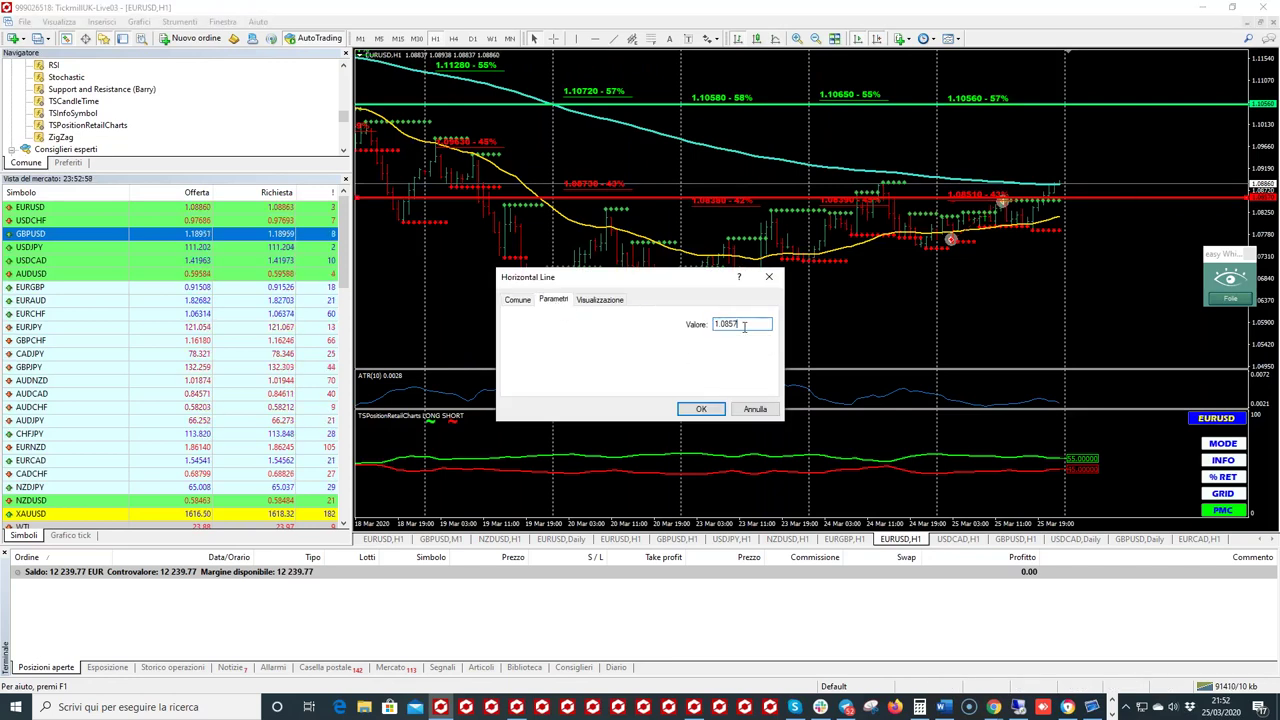
text(60)
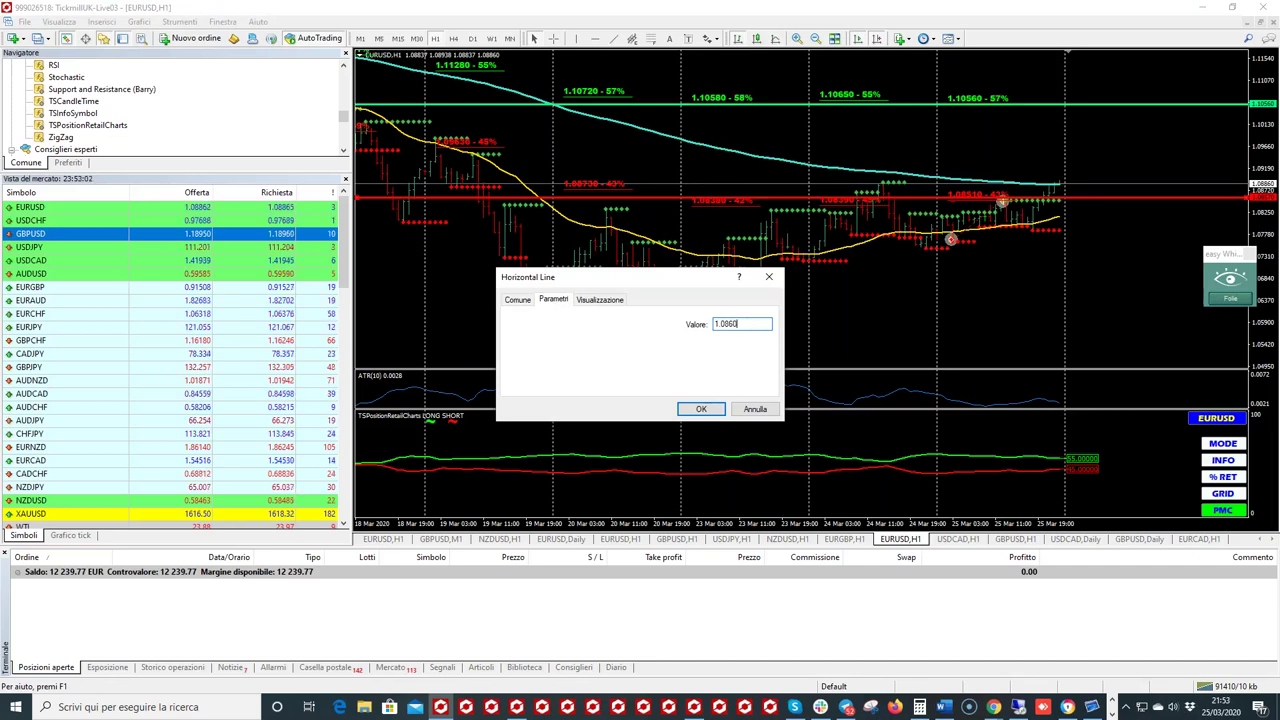
click(701, 409)
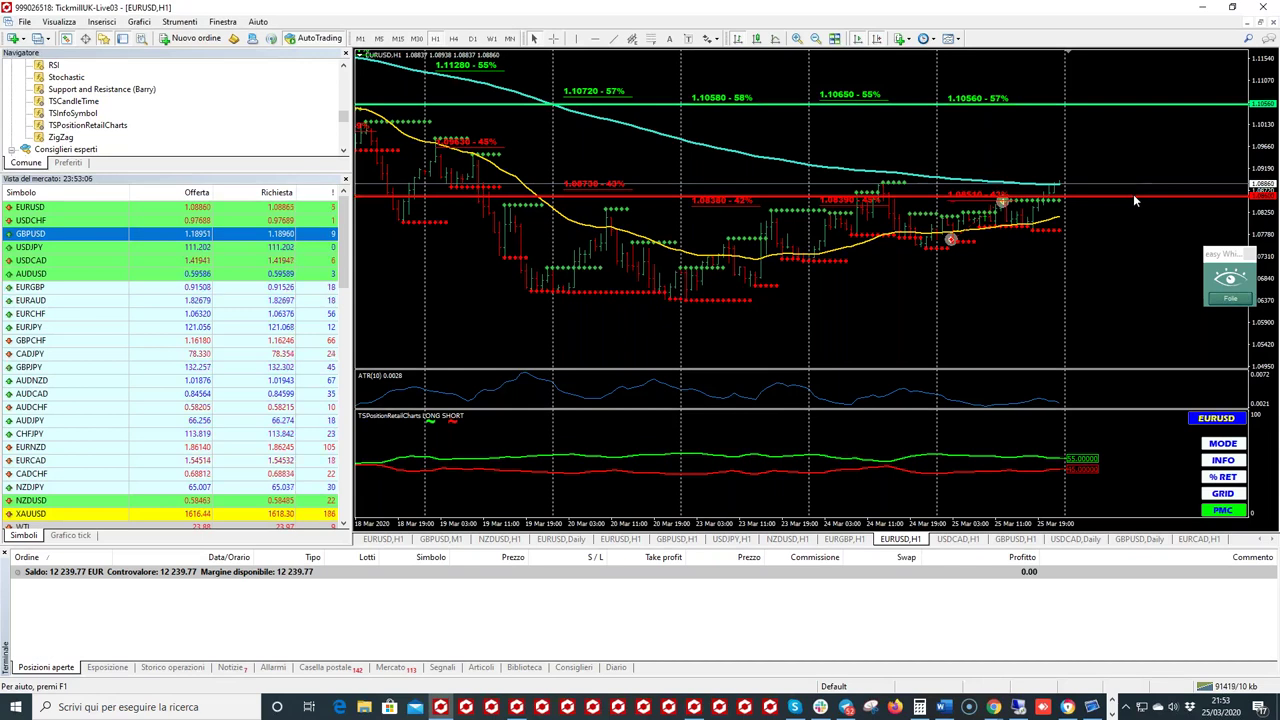
Step: Add a horizontal line above the green level on the EURUSD H1 chart and set it to the PMC Long value of 1.1083
click(595, 40)
click(600, 90)
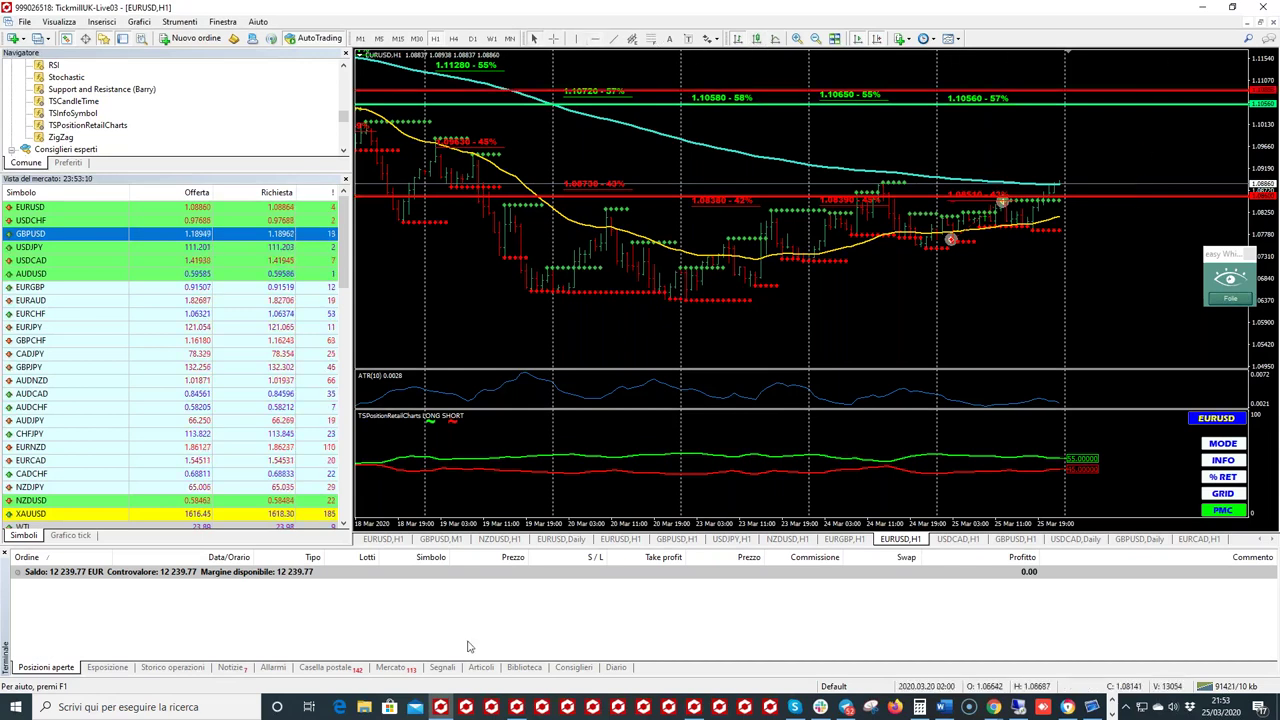
click(403, 540)
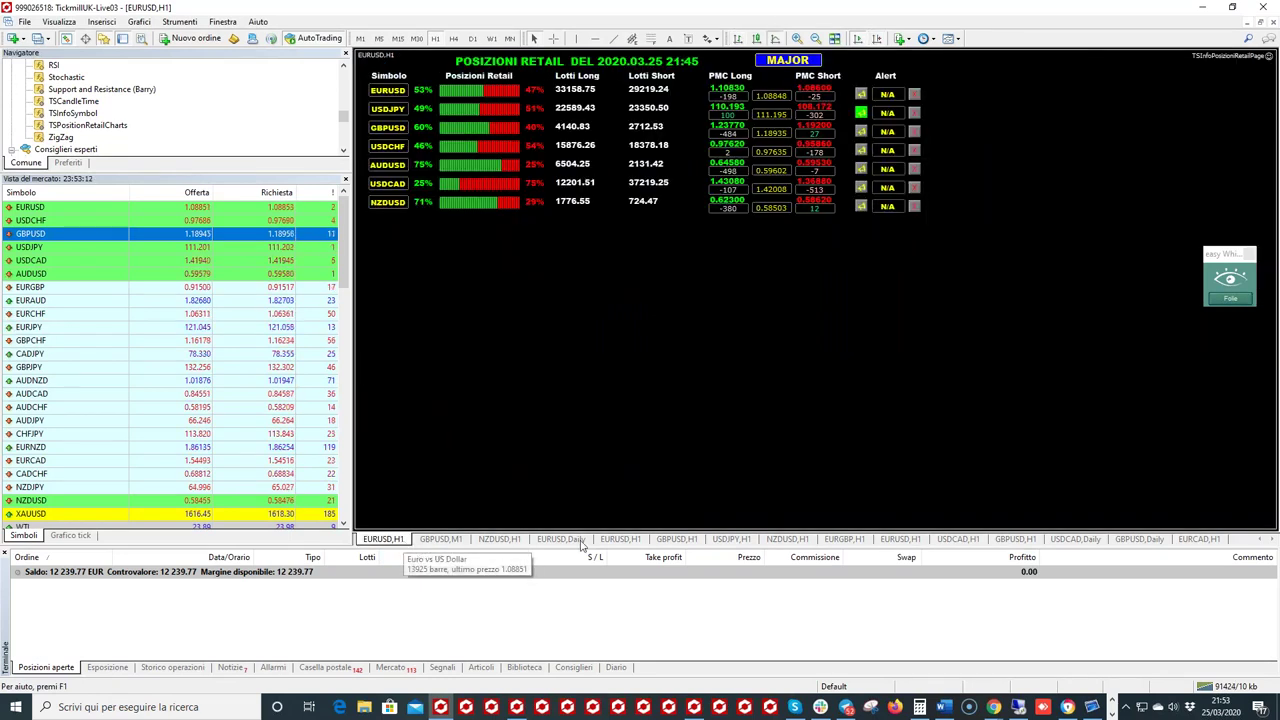
click(899, 540)
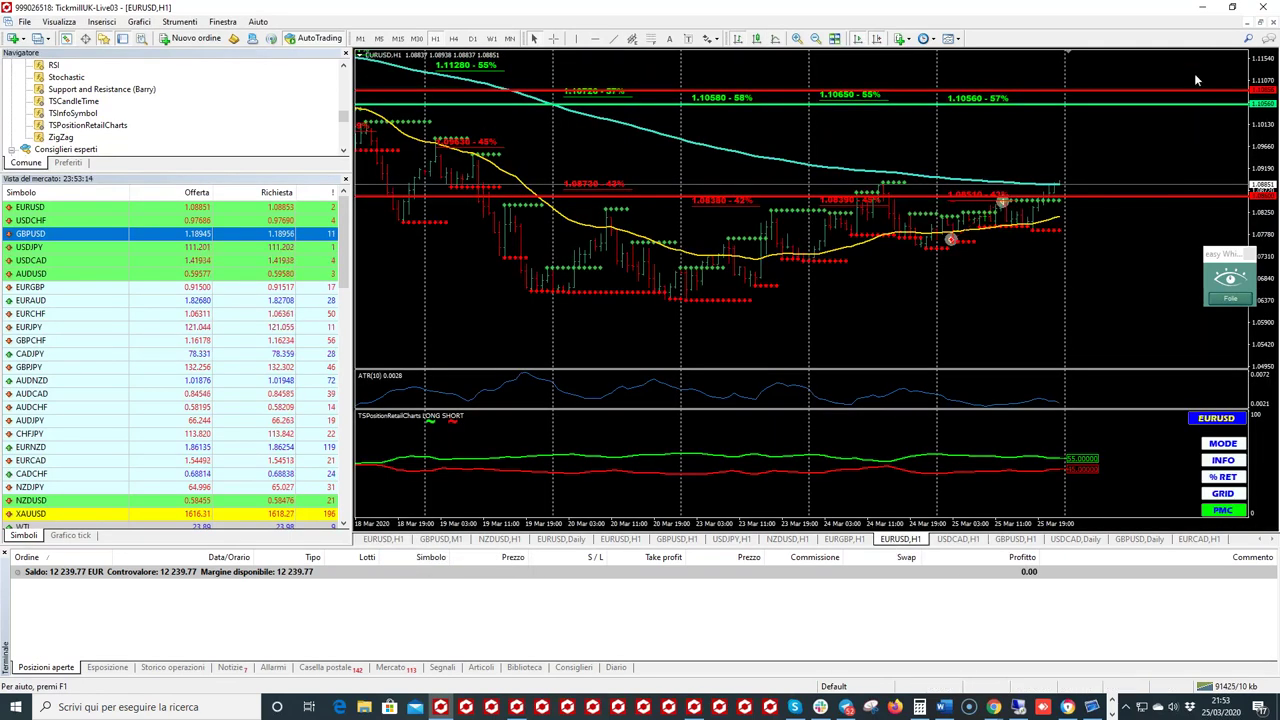
double_click(1188, 93)
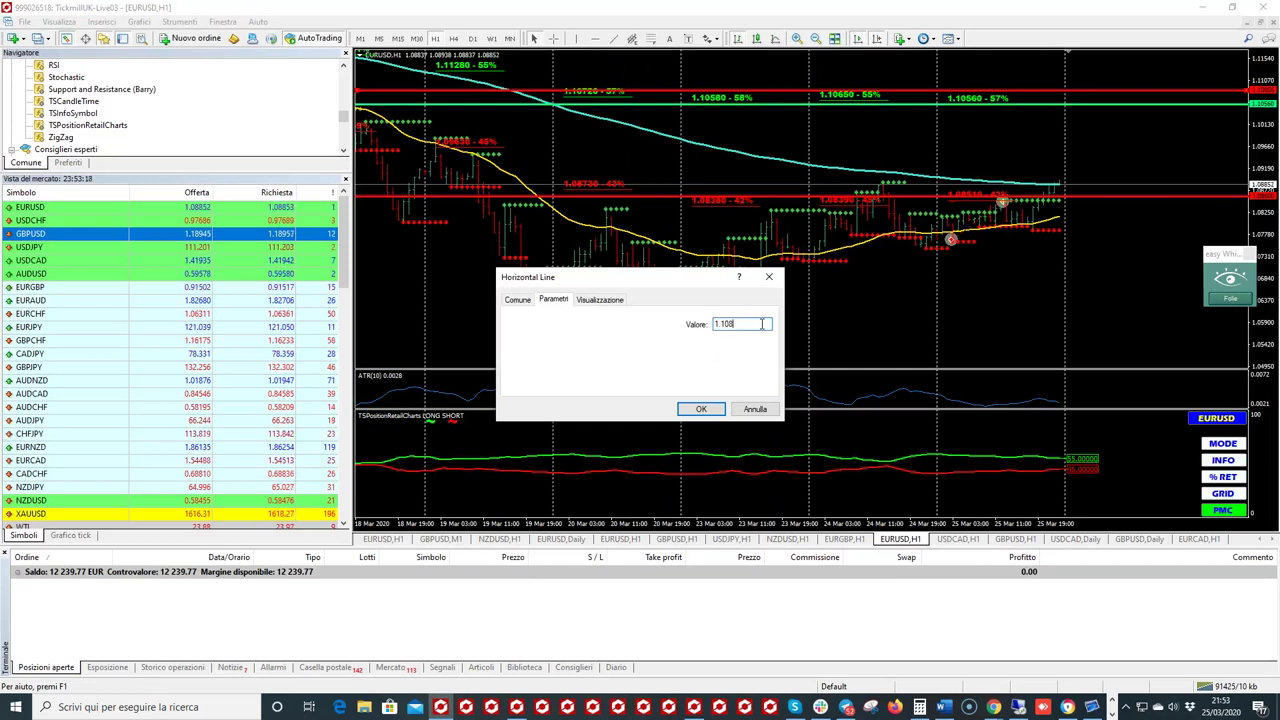
click(702, 410)
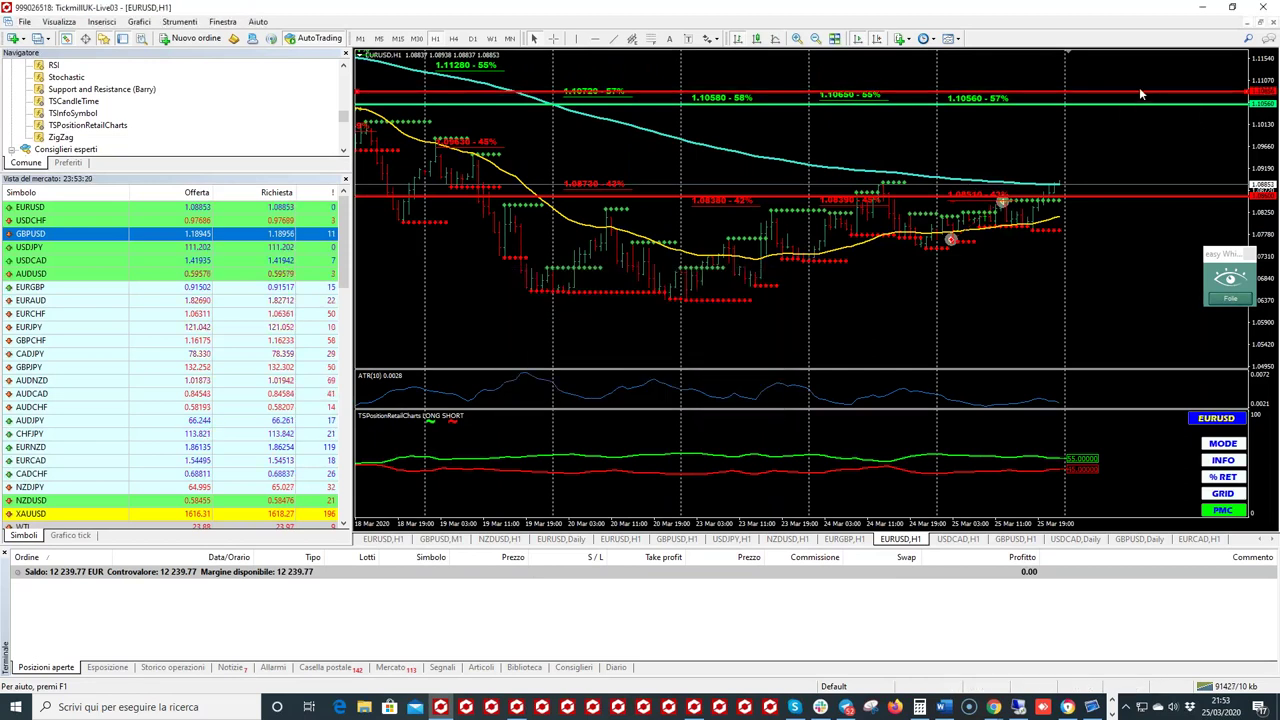
Step: Change the colour of the new upper horizontal line from red to green
right_click(1121, 97)
click(1160, 104)
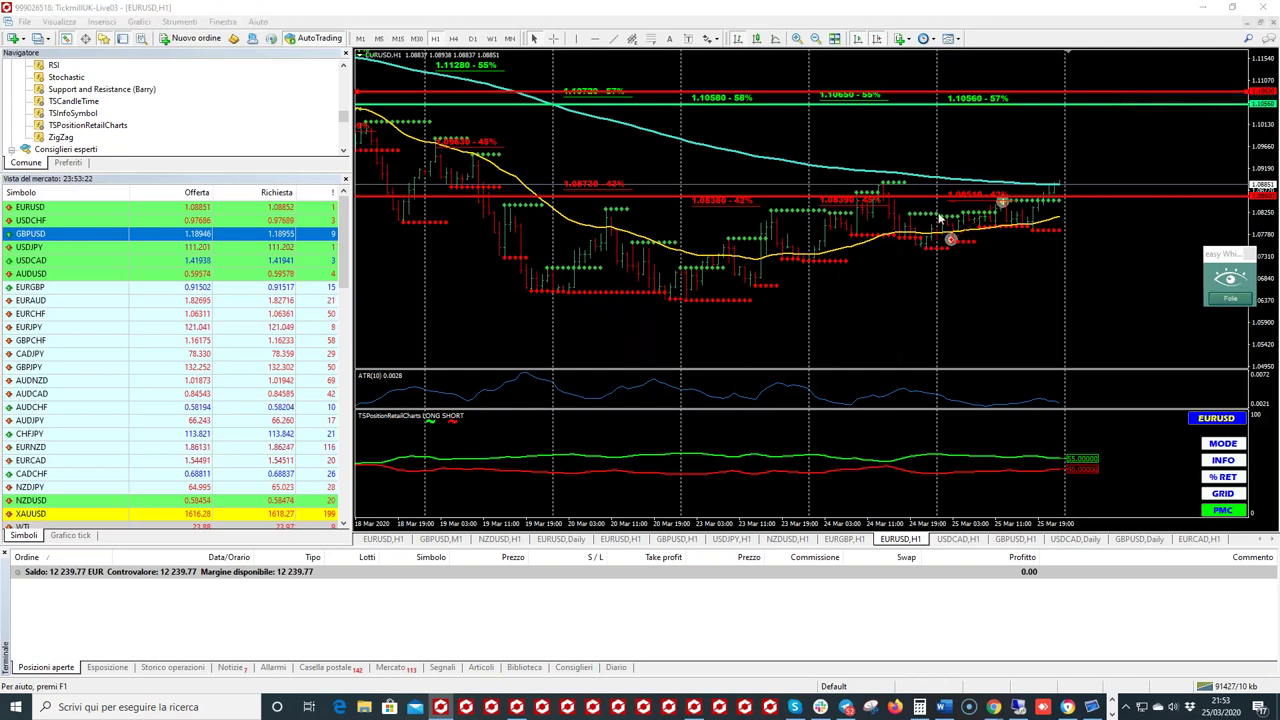
click(519, 300)
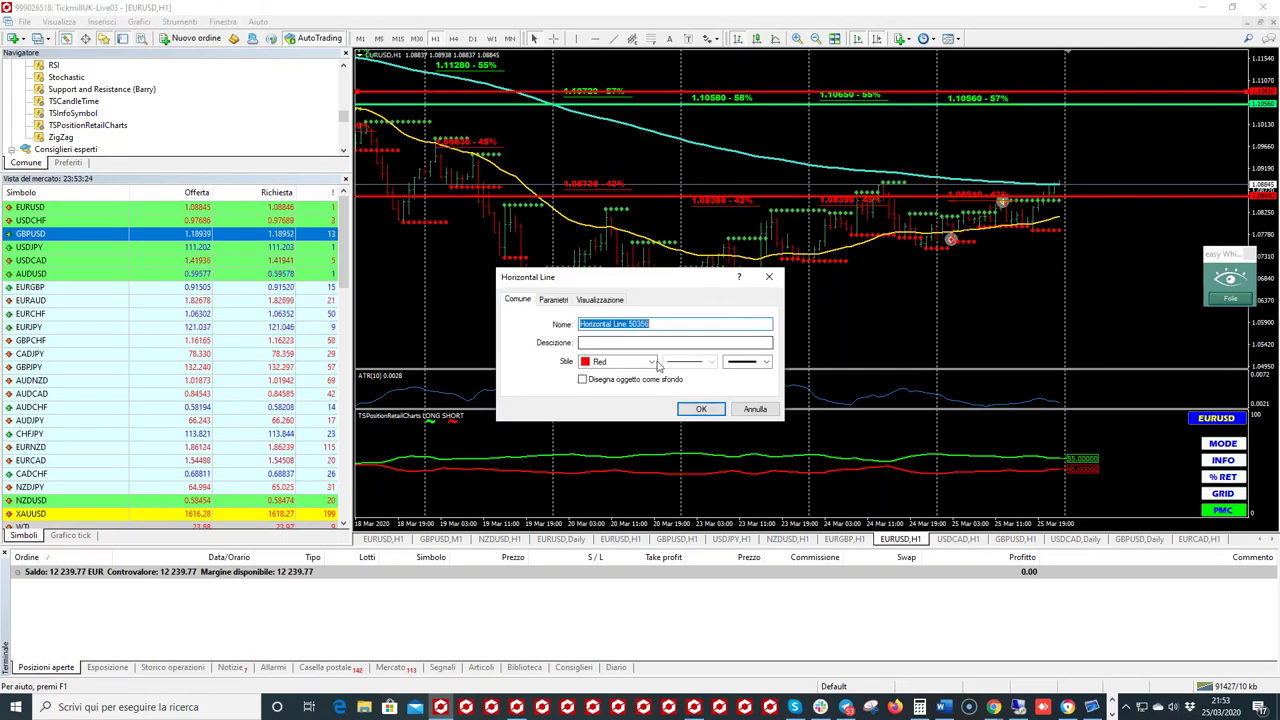
click(648, 362)
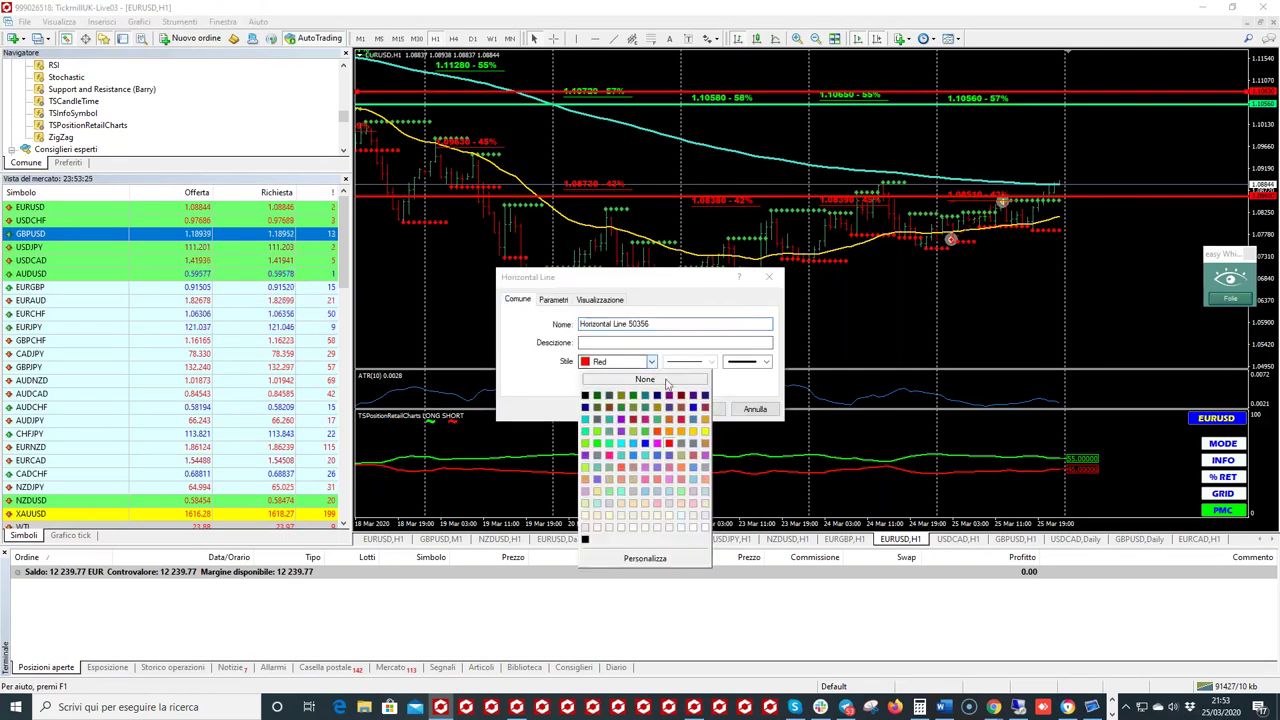
click(645, 443)
click(700, 408)
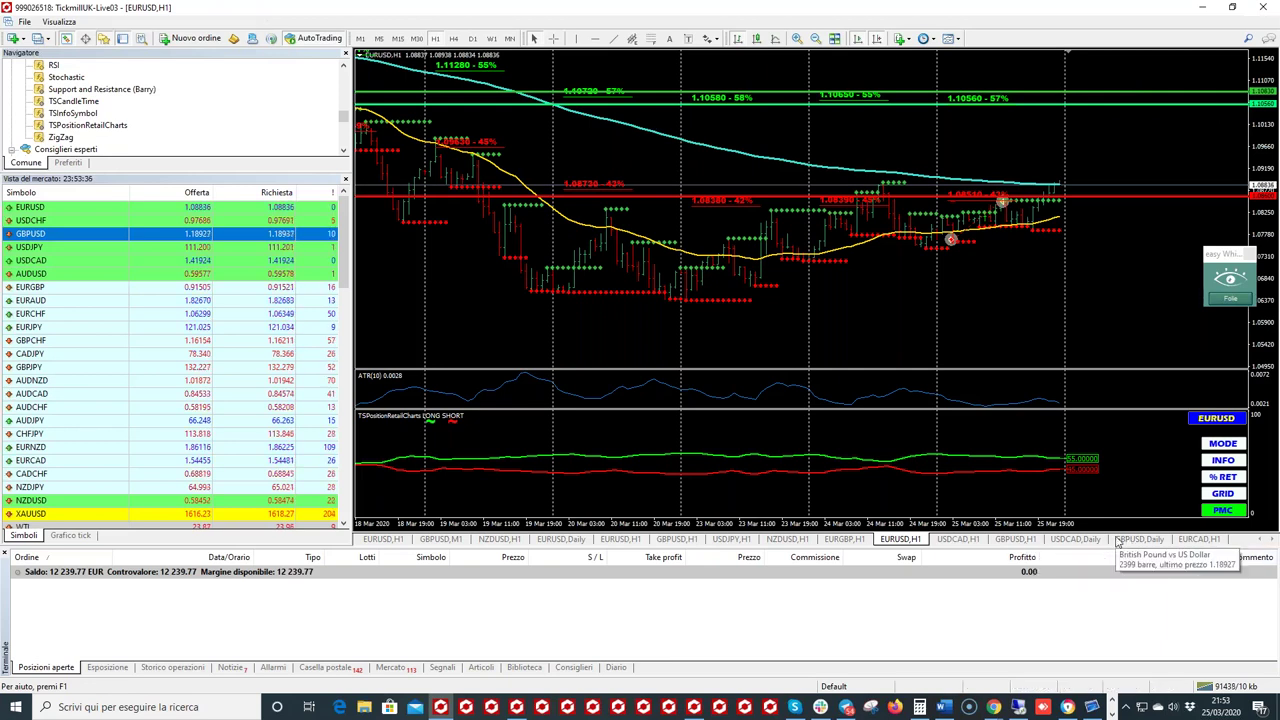
Step: Load the EURUSD symbol into the GBPUSD Daily chart window
click(1139, 539)
click(115, 212)
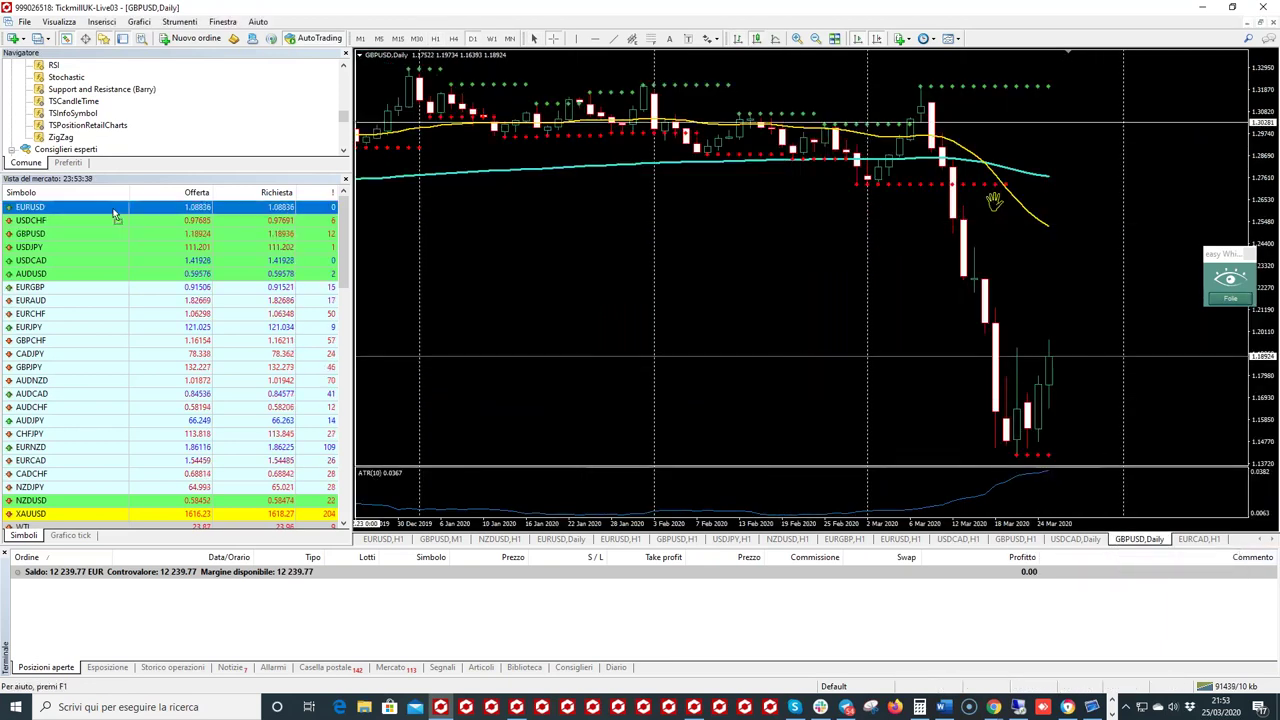
drag(993, 200, 994, 201)
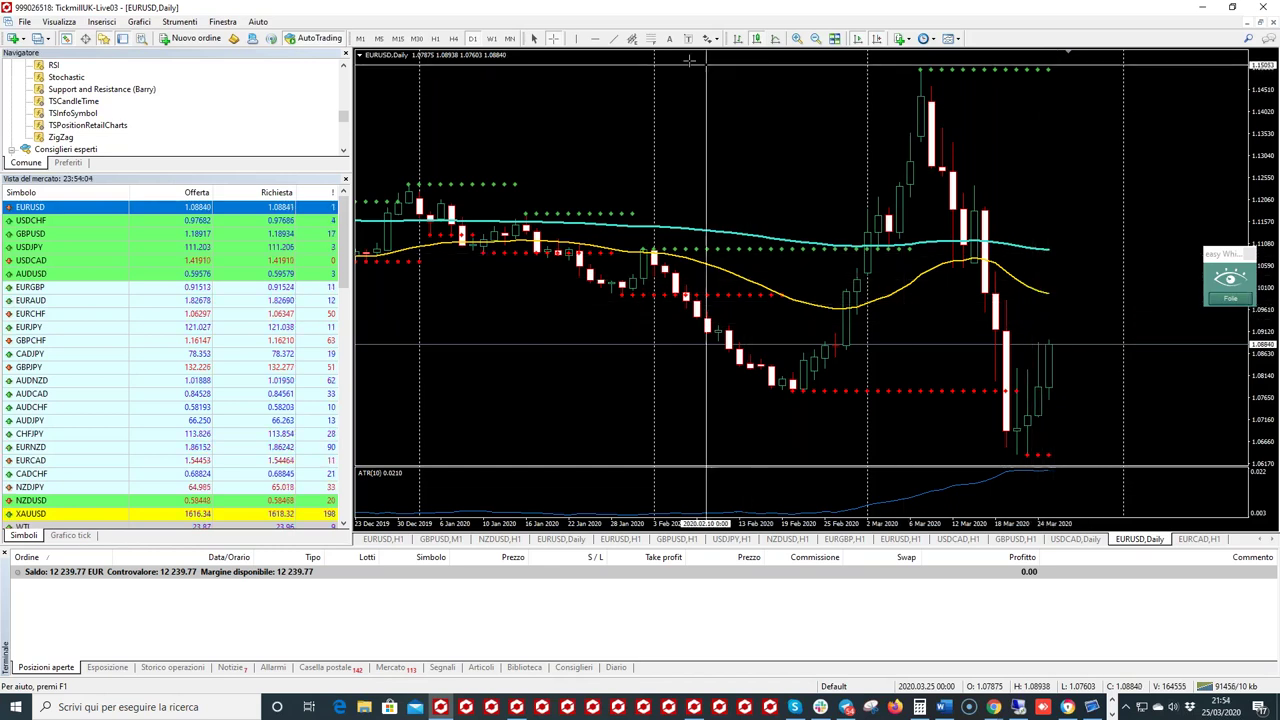
Step: Compare the EURUSD chart on the Monthly and H1 timeframes and return to Daily
click(510, 38)
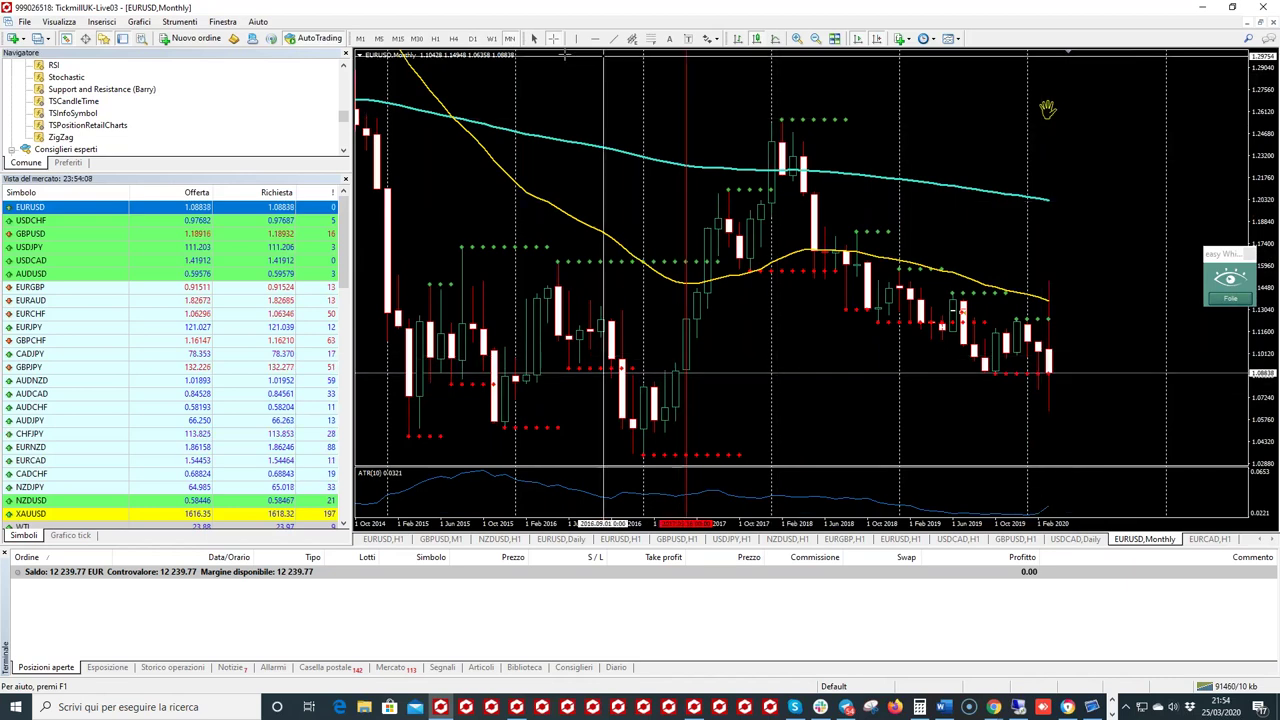
click(435, 38)
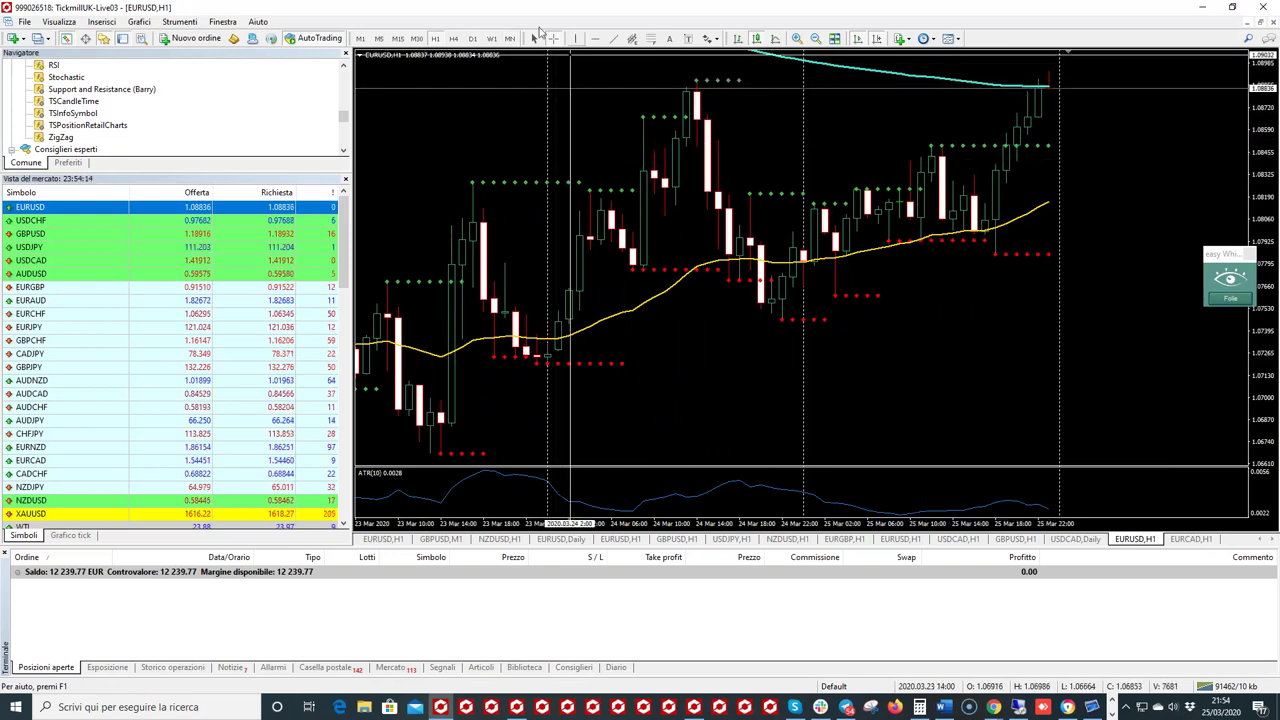
click(472, 38)
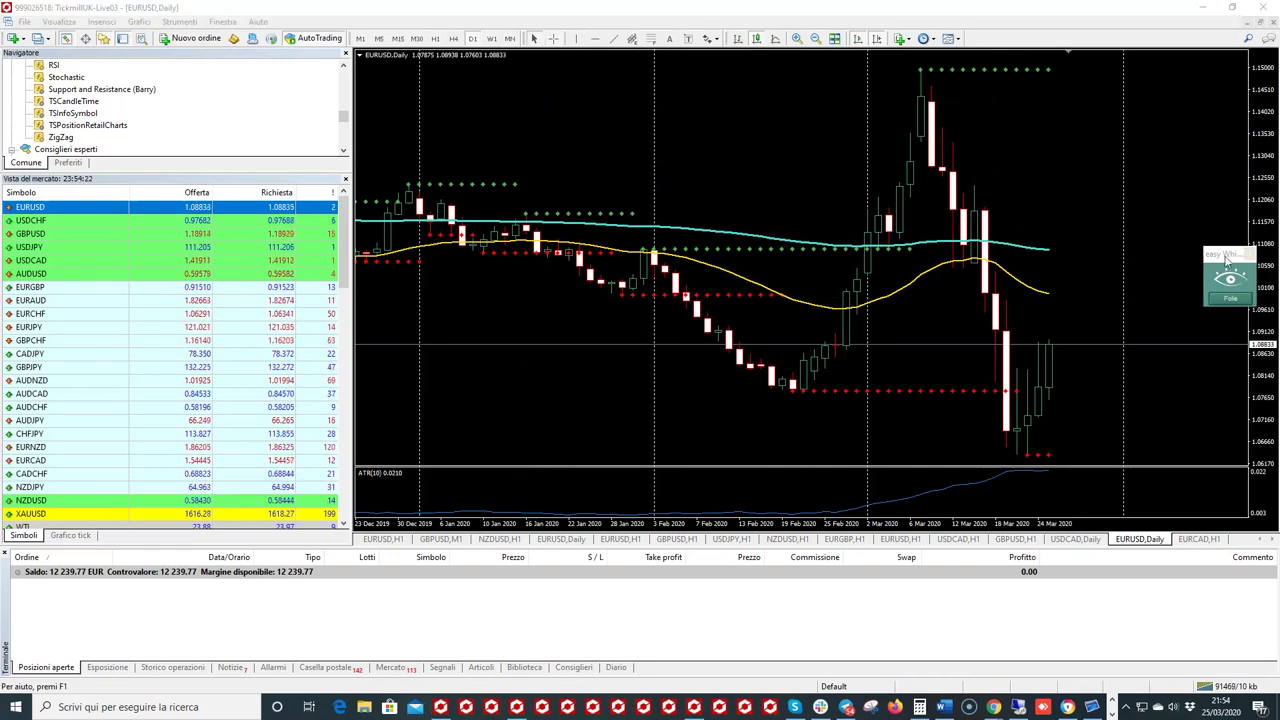
Step: Move the whiteboard overlay higher over the EURUSD Daily chart and turn on the crosshair
drag(1238, 278, 1207, 192)
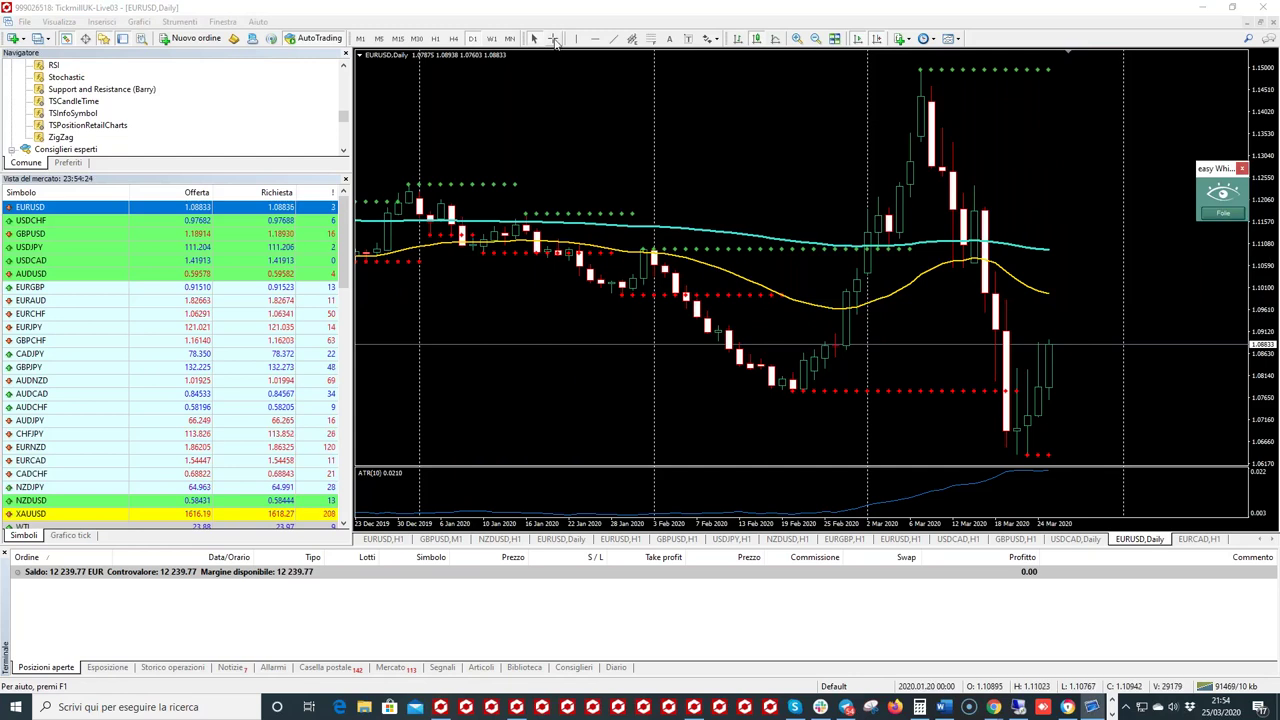
click(554, 39)
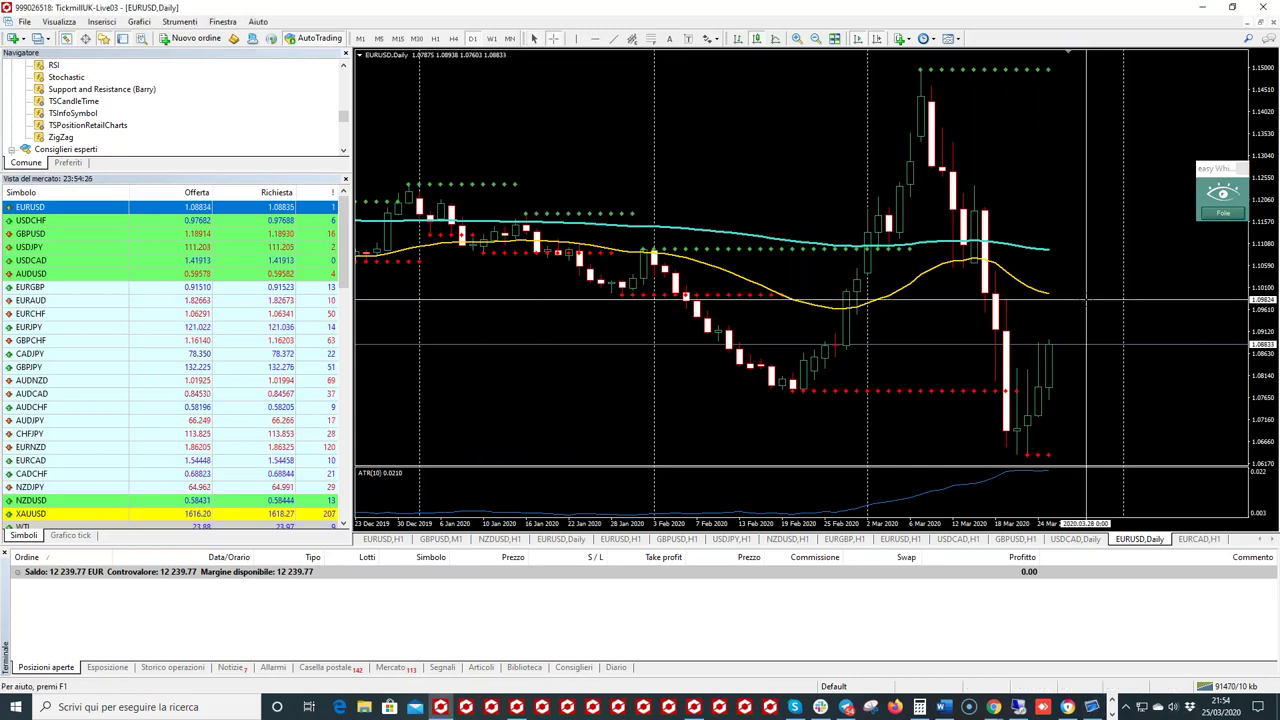
Step: Draw a horizontal line at about 1.0982 on the EURUSD Daily chart
click(595, 39)
click(1008, 300)
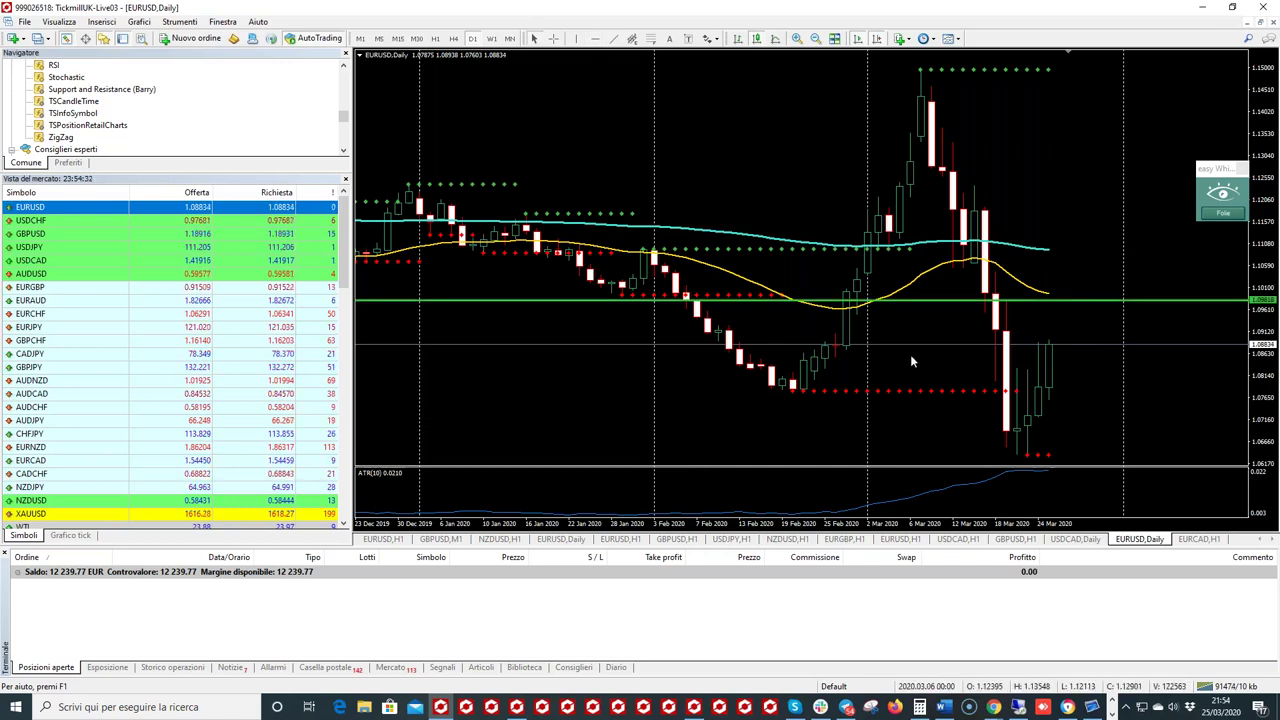
mouse_move(929, 248)
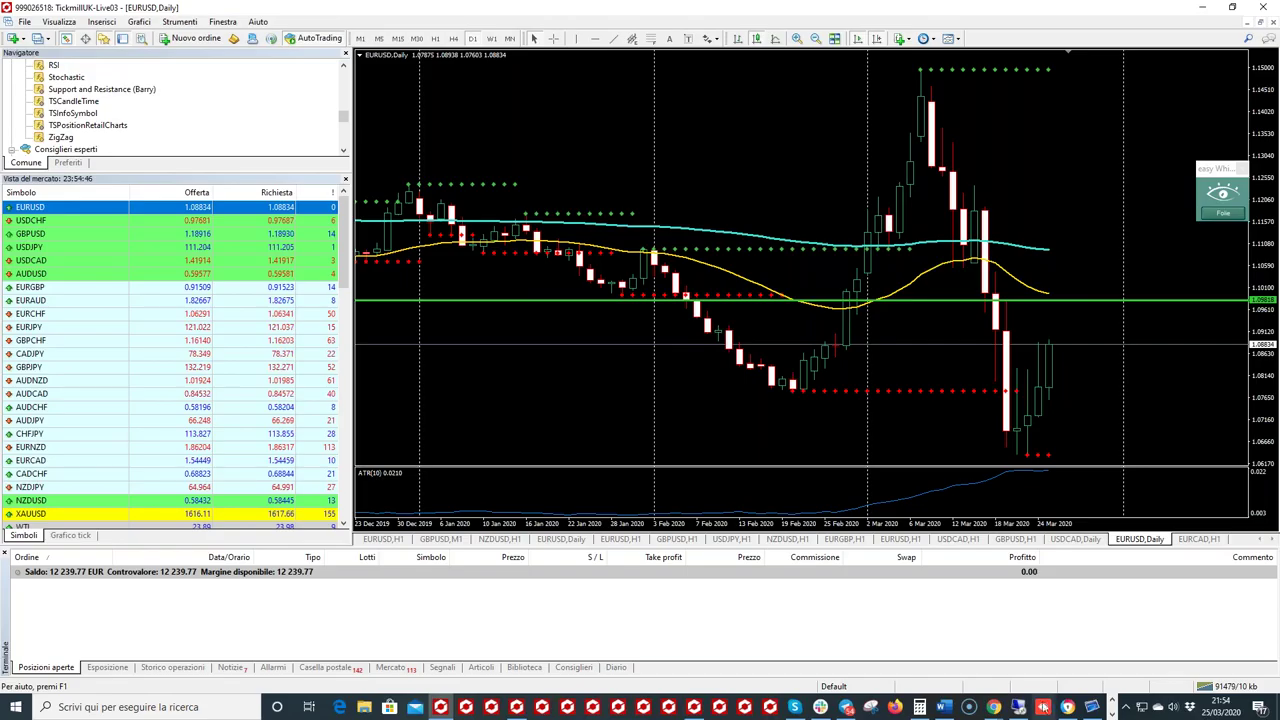
Step: Switch to the remote desktop trading terminal and examine the ATR(10) values on its EURUSD H1 chart with the crosshair
click(1020, 707)
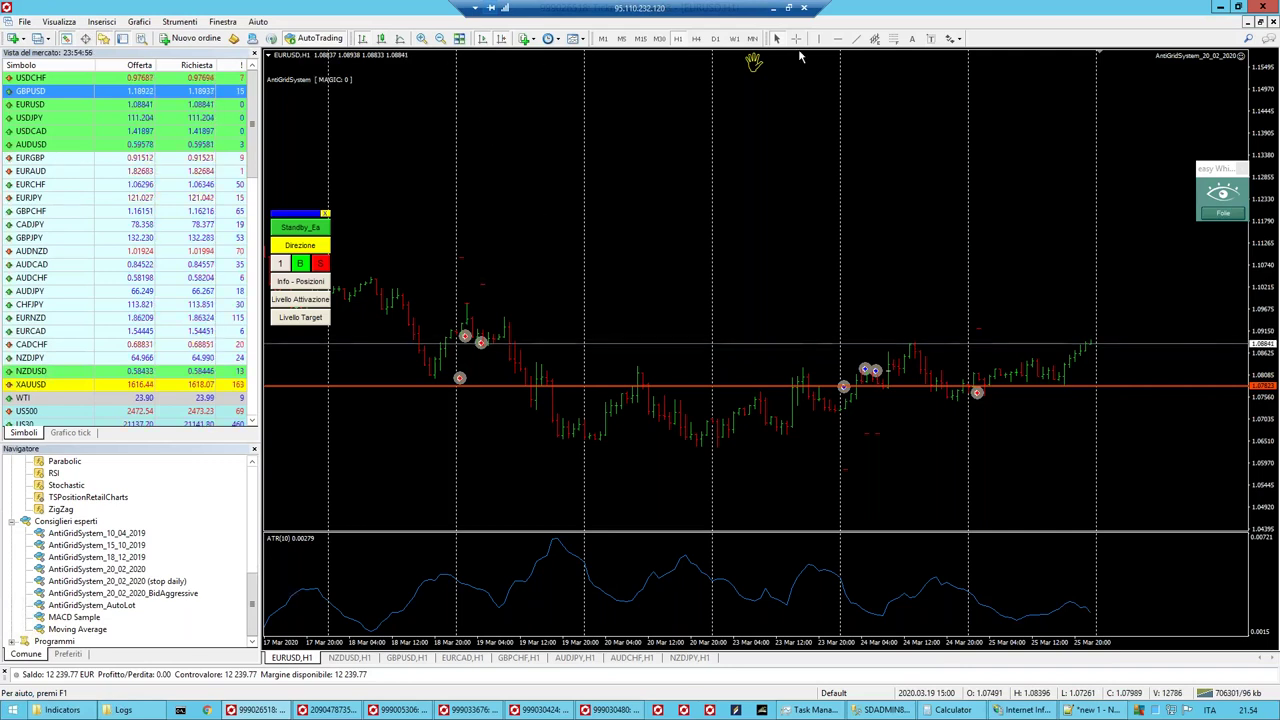
middle_click(1056, 600)
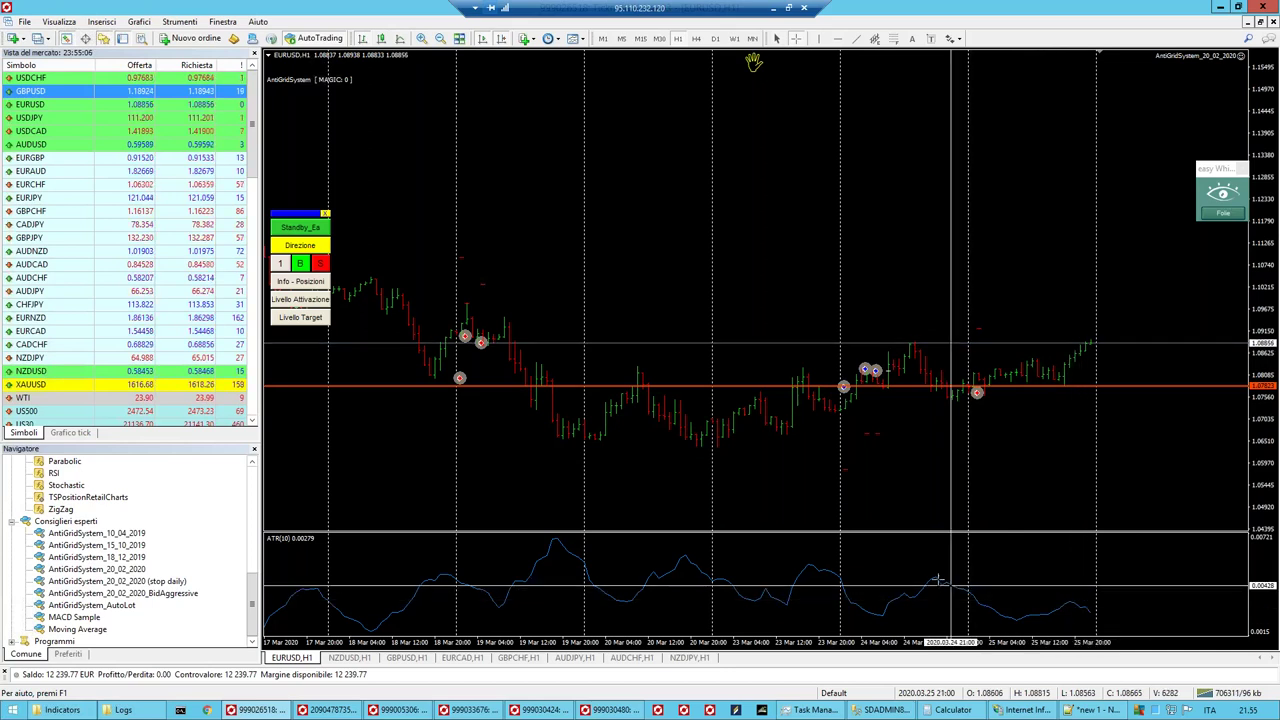
mouse_move(938, 580)
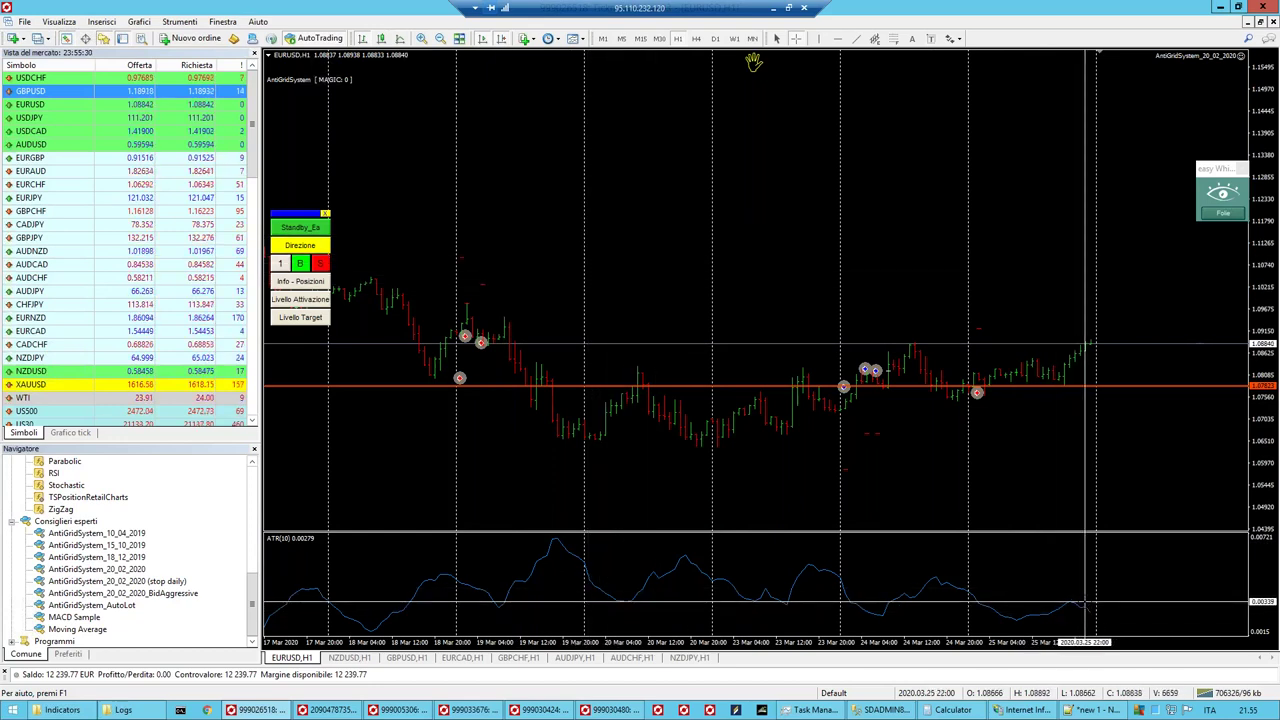
key(Escape)
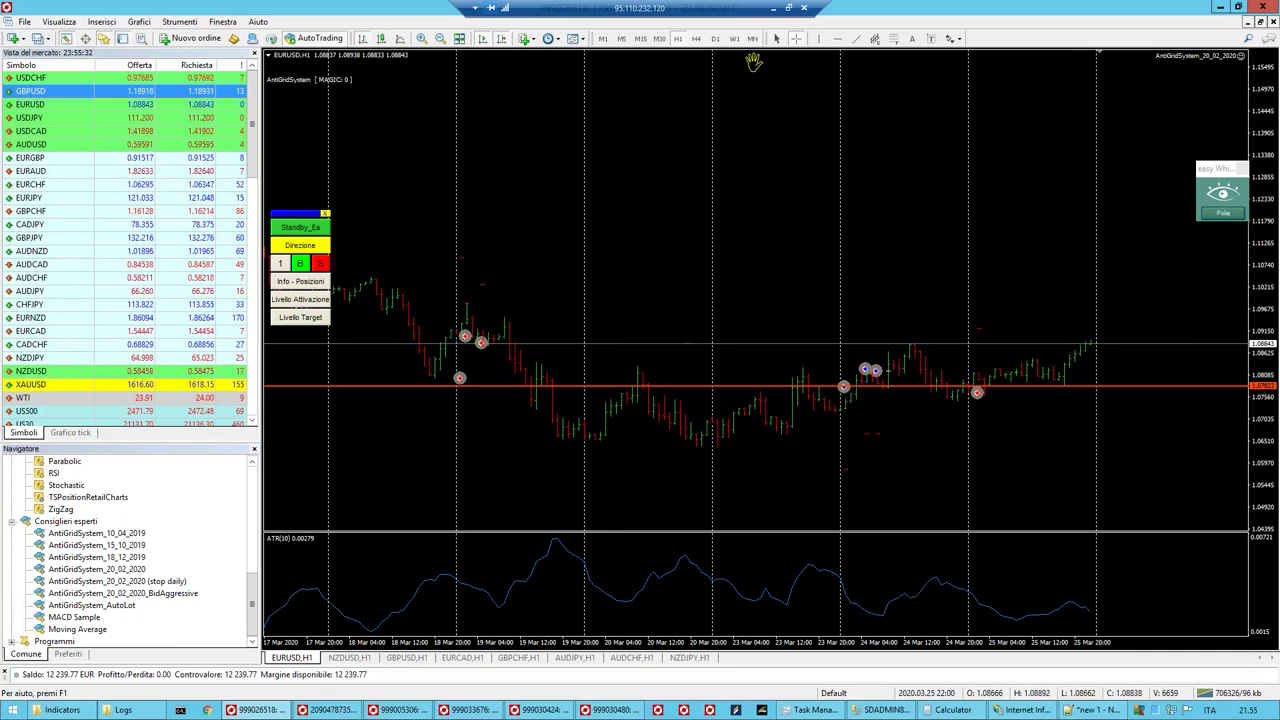
Step: Set the StopLoss input of the AntiGridSystem_20_02_2020 expert on the EURUSD H1 chart to 35
key(F7)
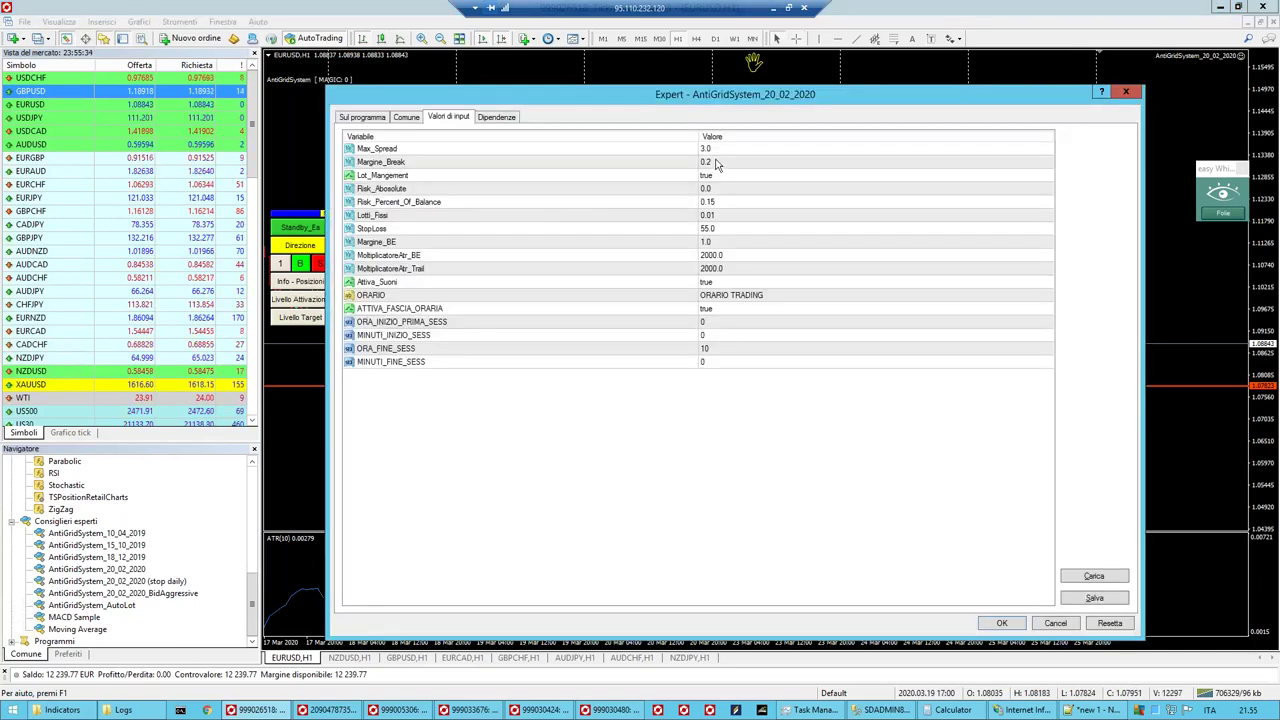
click(714, 154)
click(715, 166)
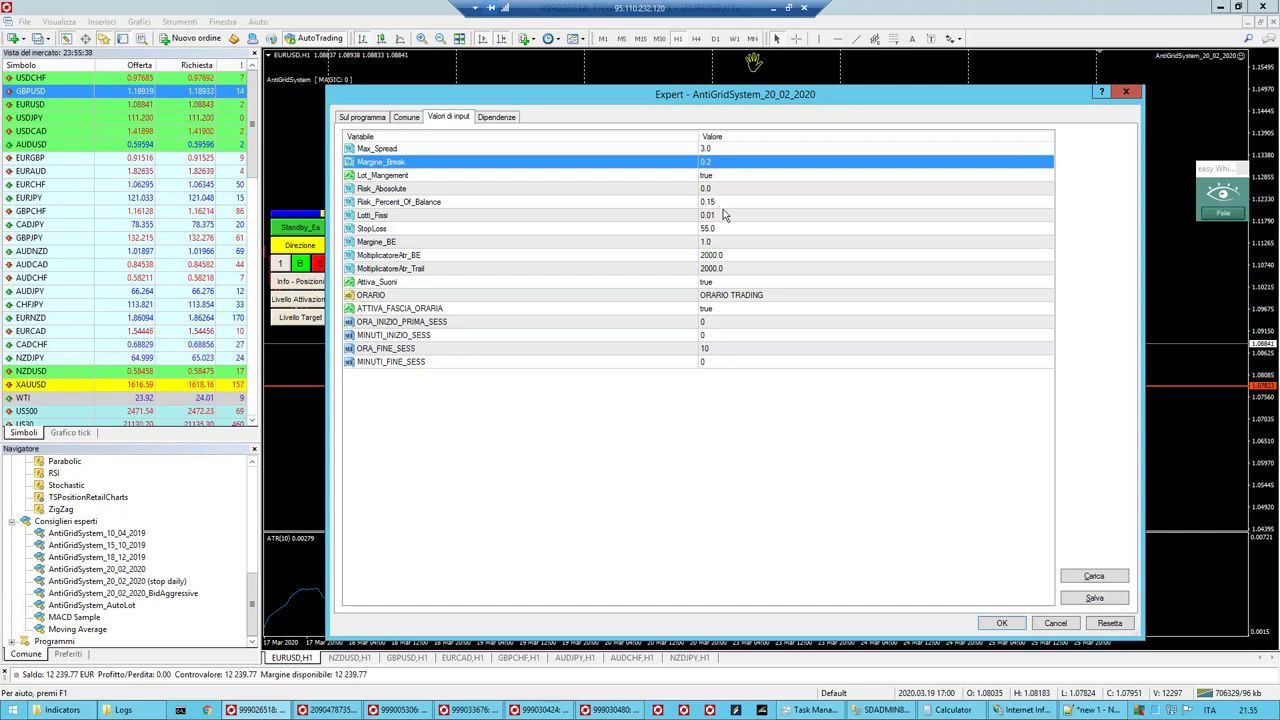
click(719, 205)
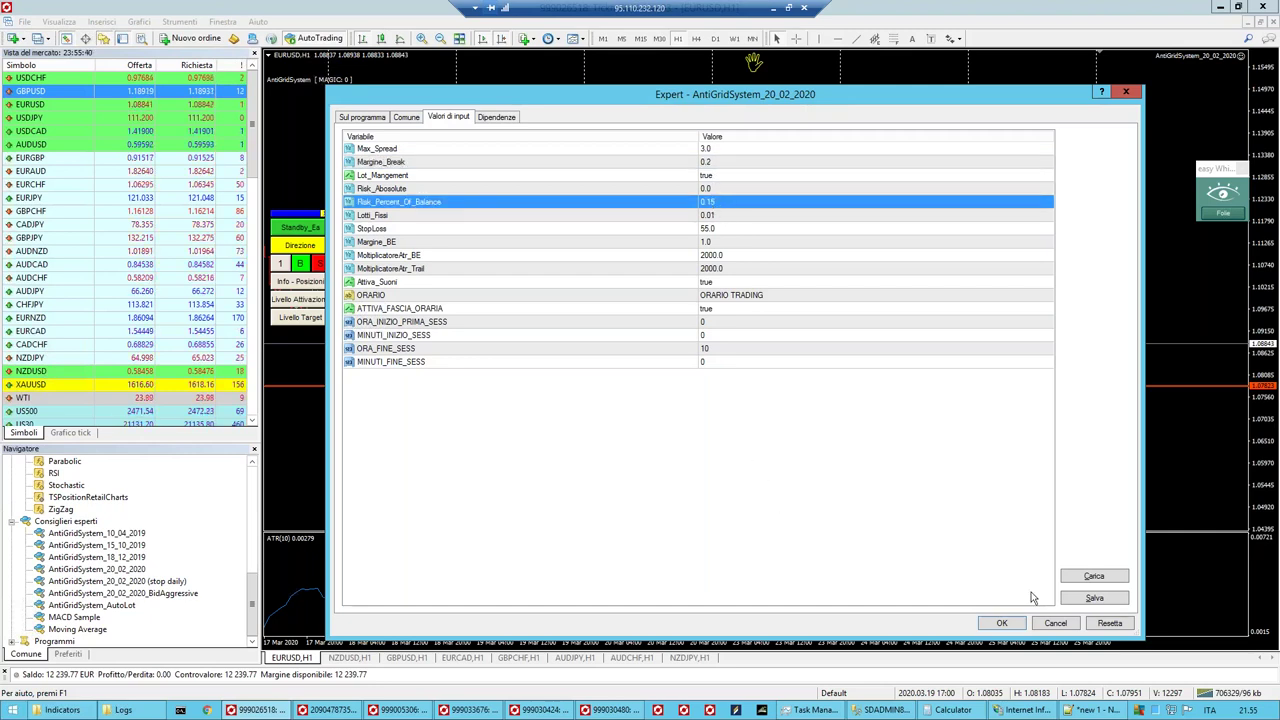
click(716, 228)
click(716, 228)
text(35)
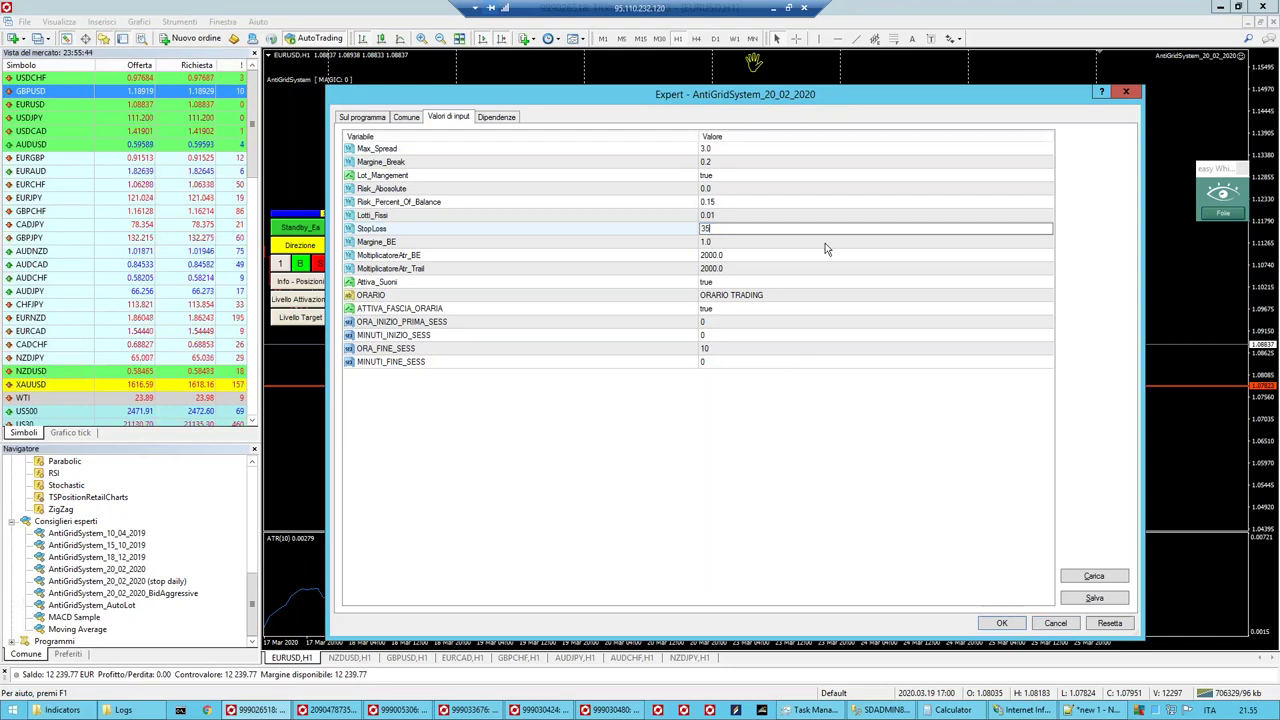
click(827, 243)
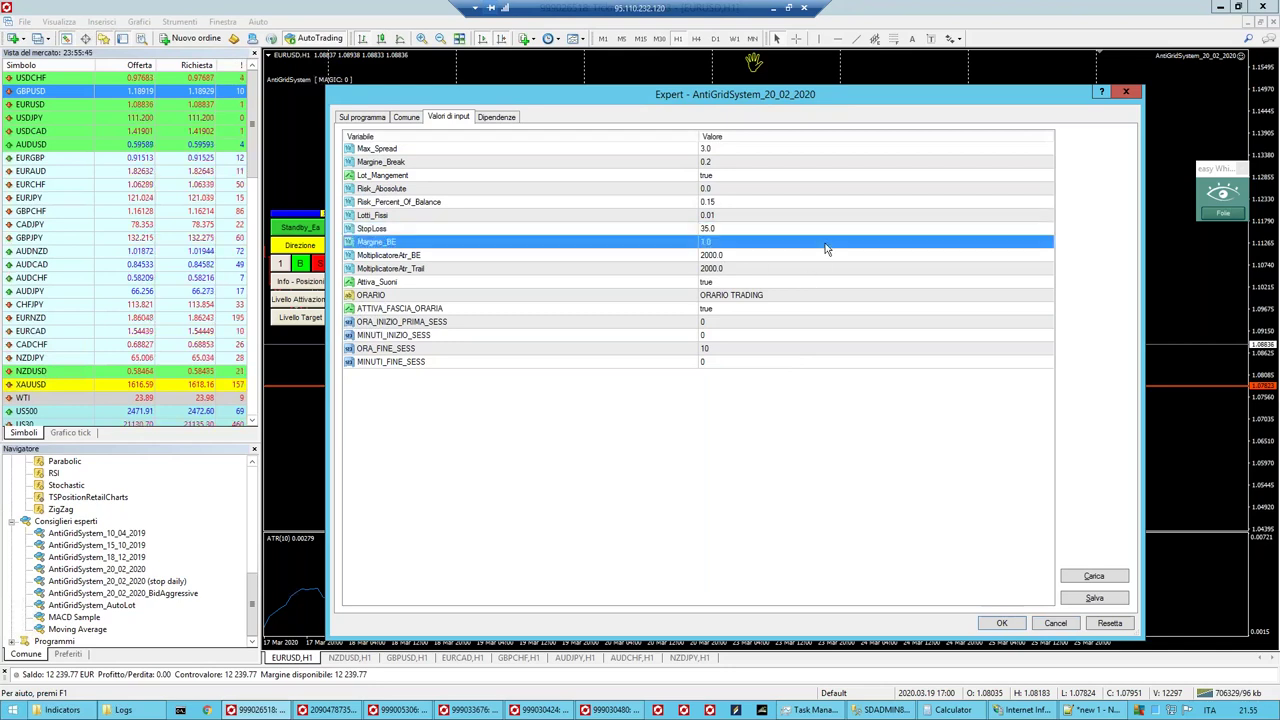
click(999, 625)
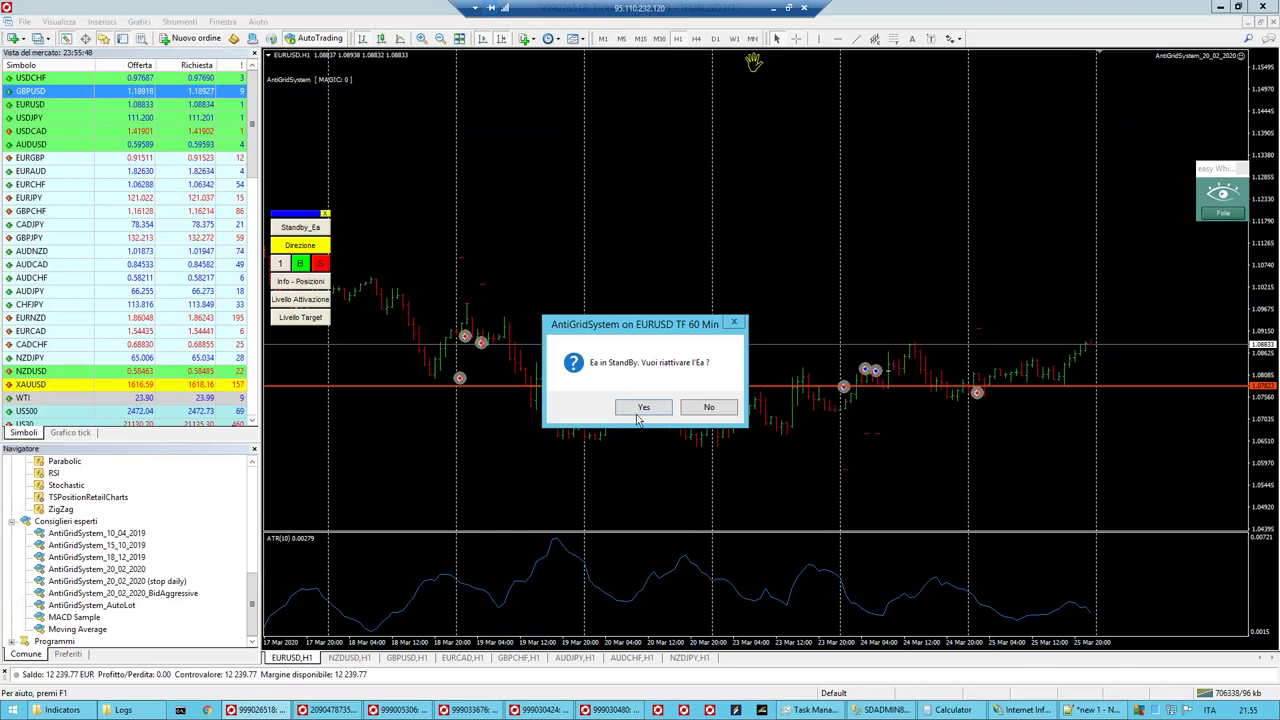
Step: Reactivate the AntiGridSystem expert from standby, dismiss the alarm and instruct it to open 1 BUY
click(641, 408)
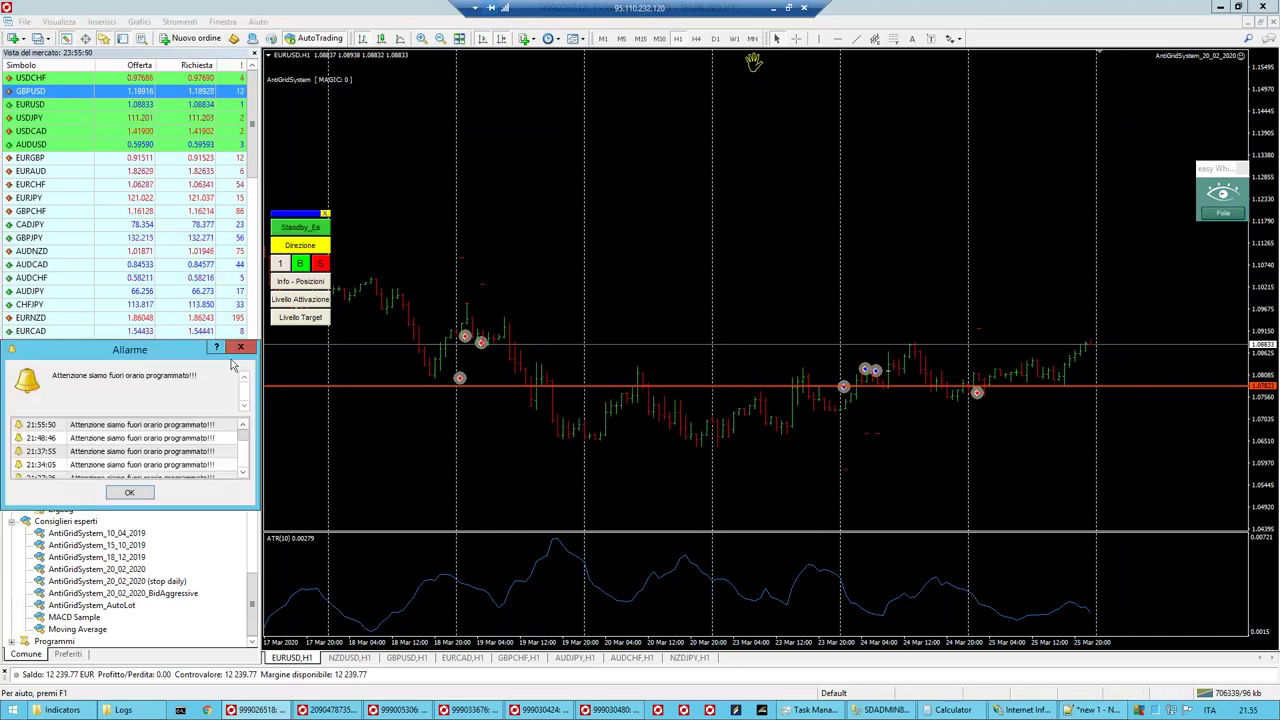
click(129, 493)
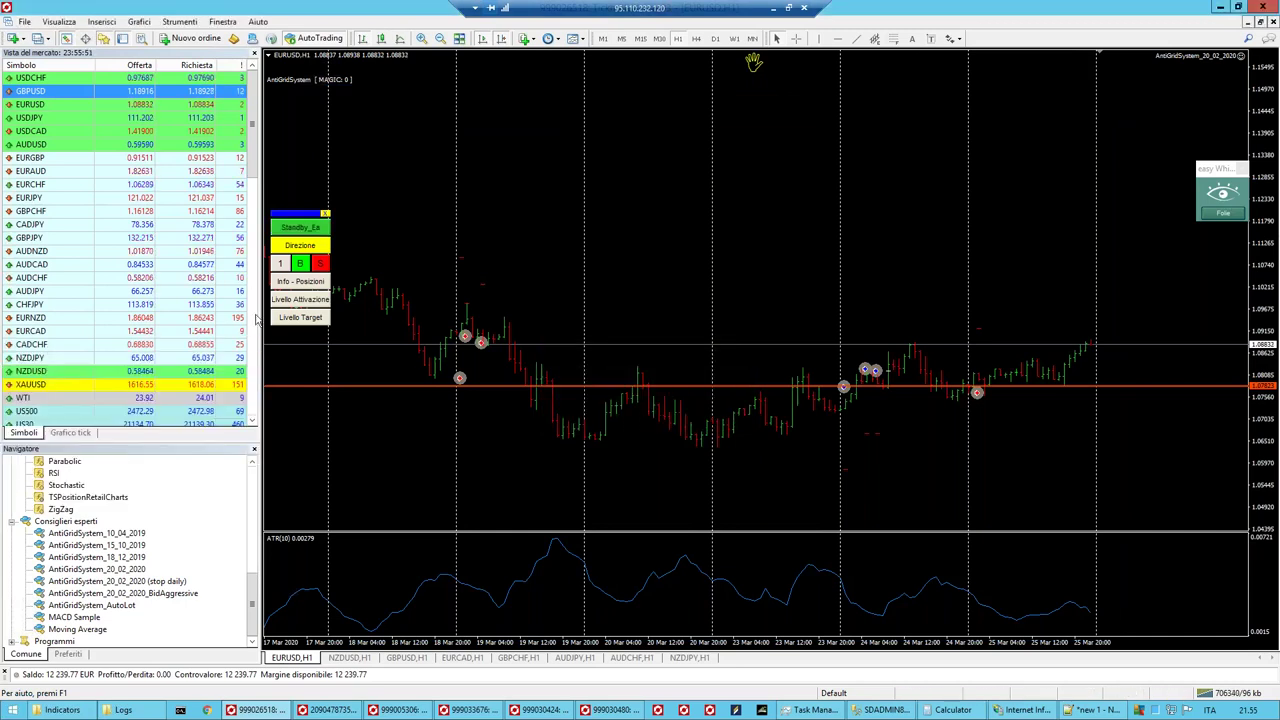
click(299, 263)
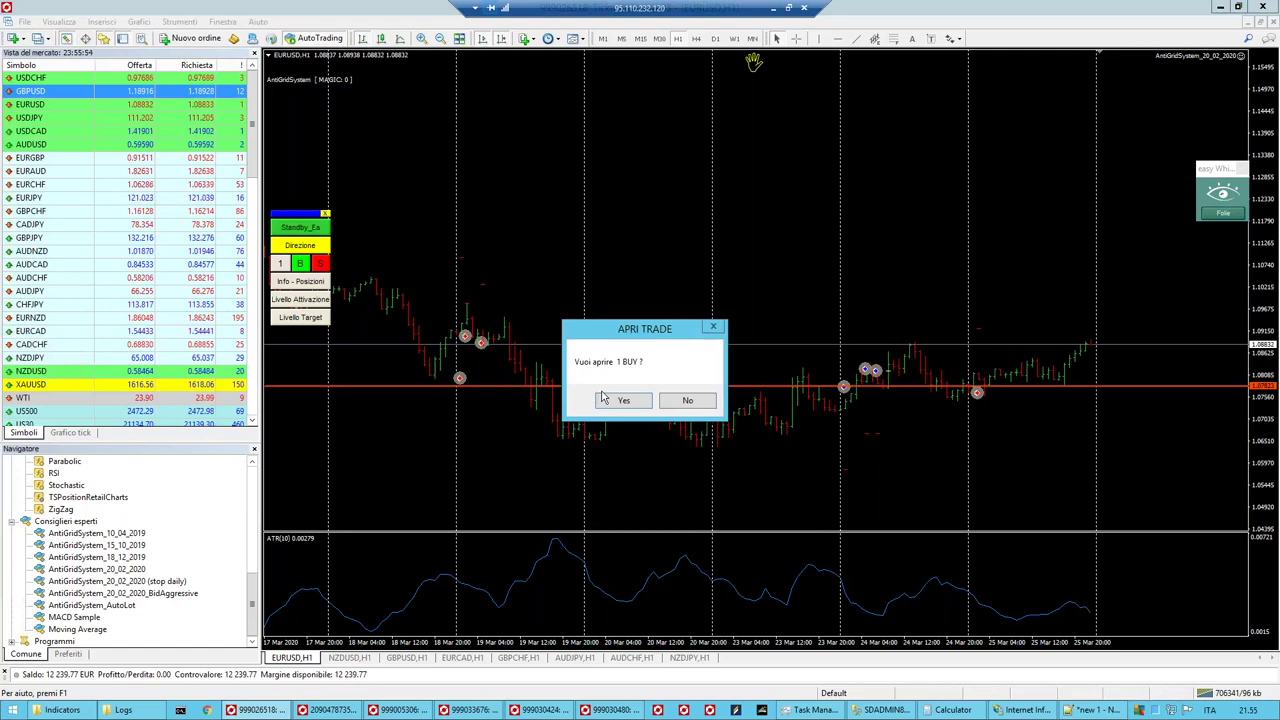
click(623, 402)
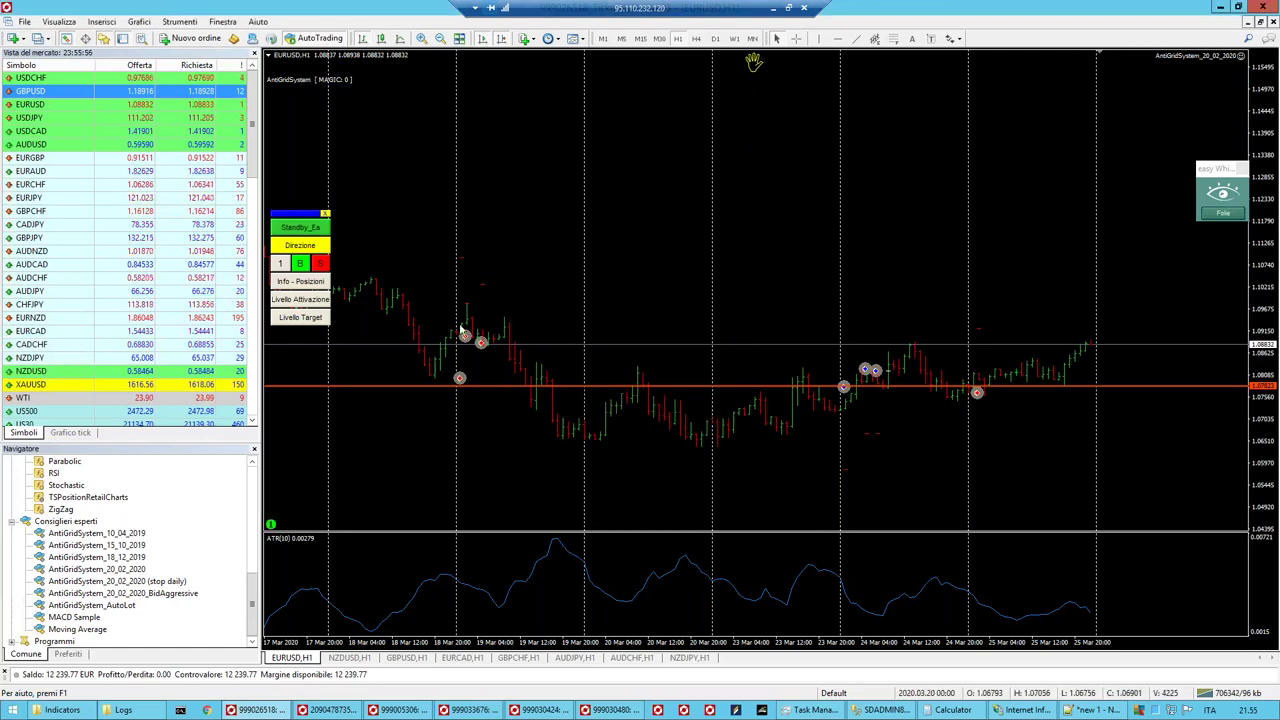
Step: Activate the expert's target level for the EURUSD buy at 1.09760
click(320, 319)
click(592, 402)
click(656, 398)
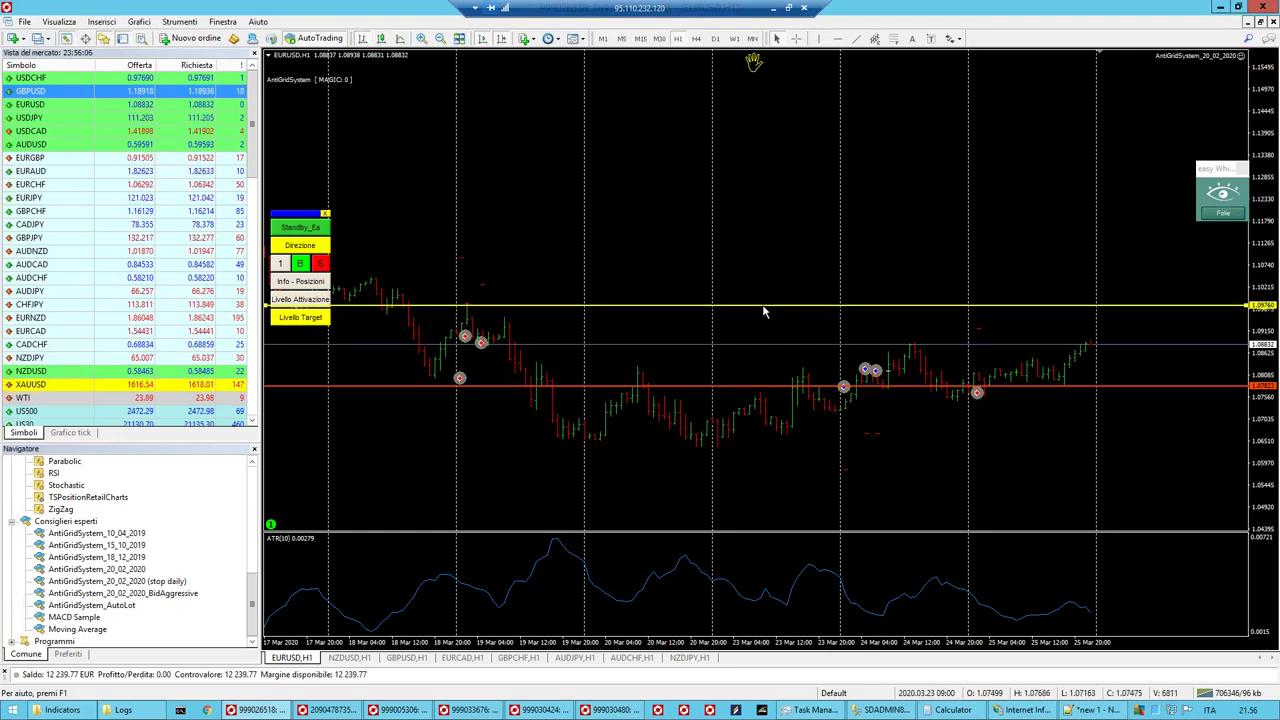
click(763, 312)
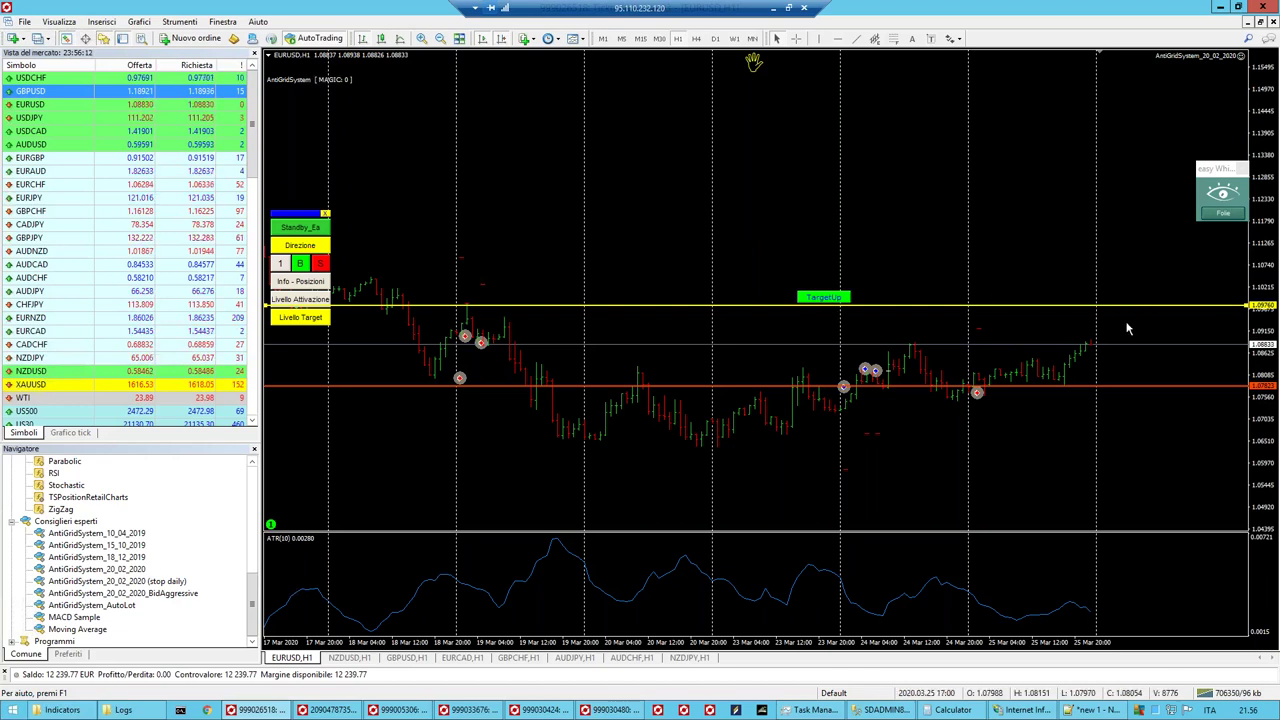
Step: Return to the local trading terminal and show the GBPUSD H1 chart with a more compressed price scale
click(775, 9)
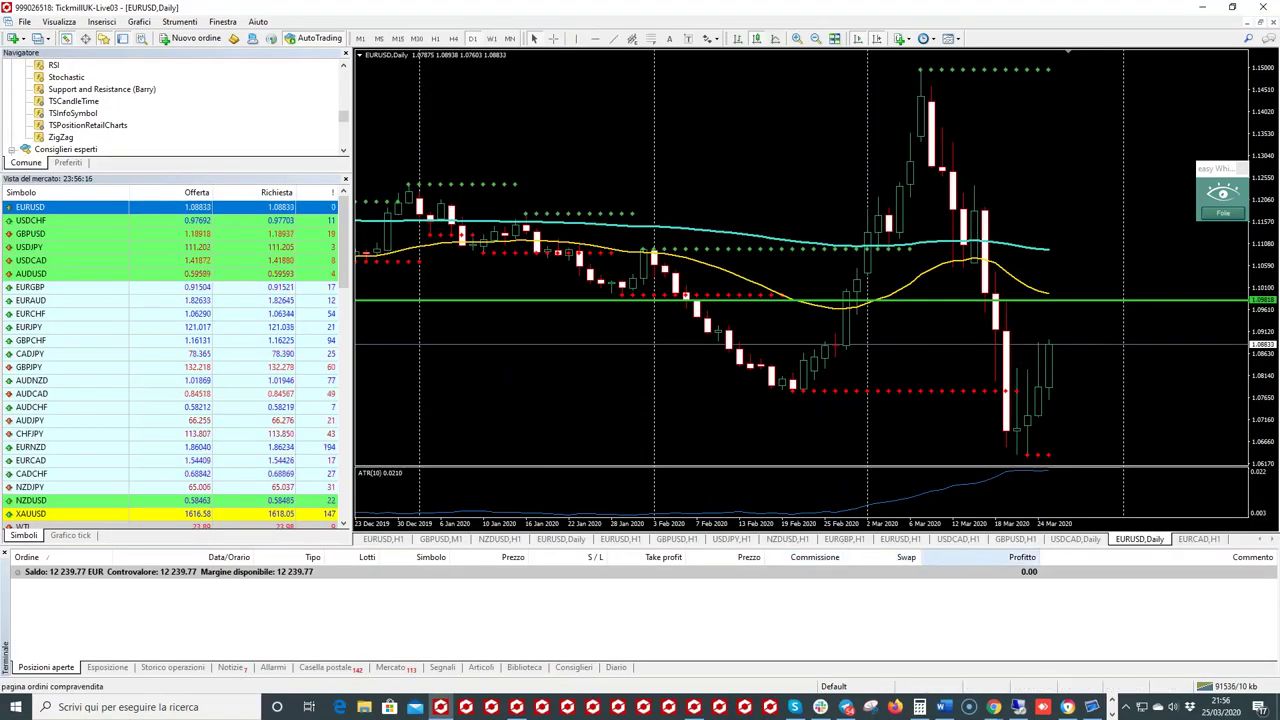
click(1018, 540)
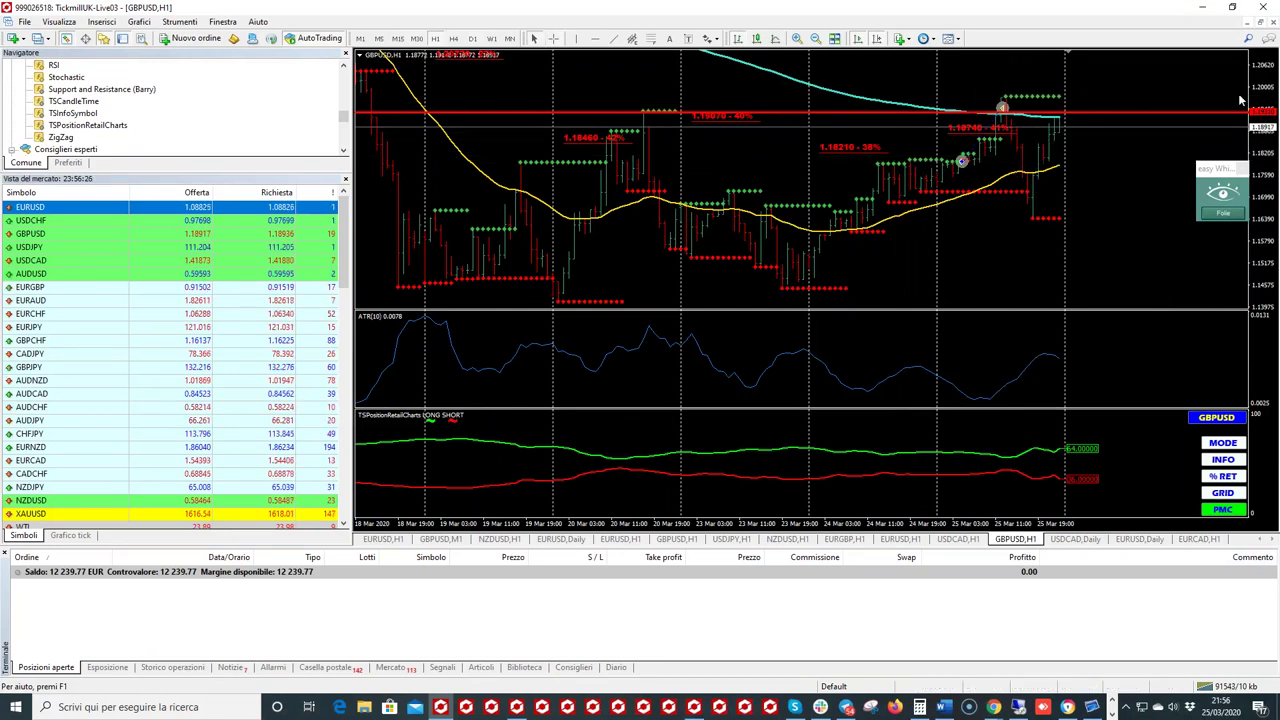
drag(1265, 80, 1265, 108)
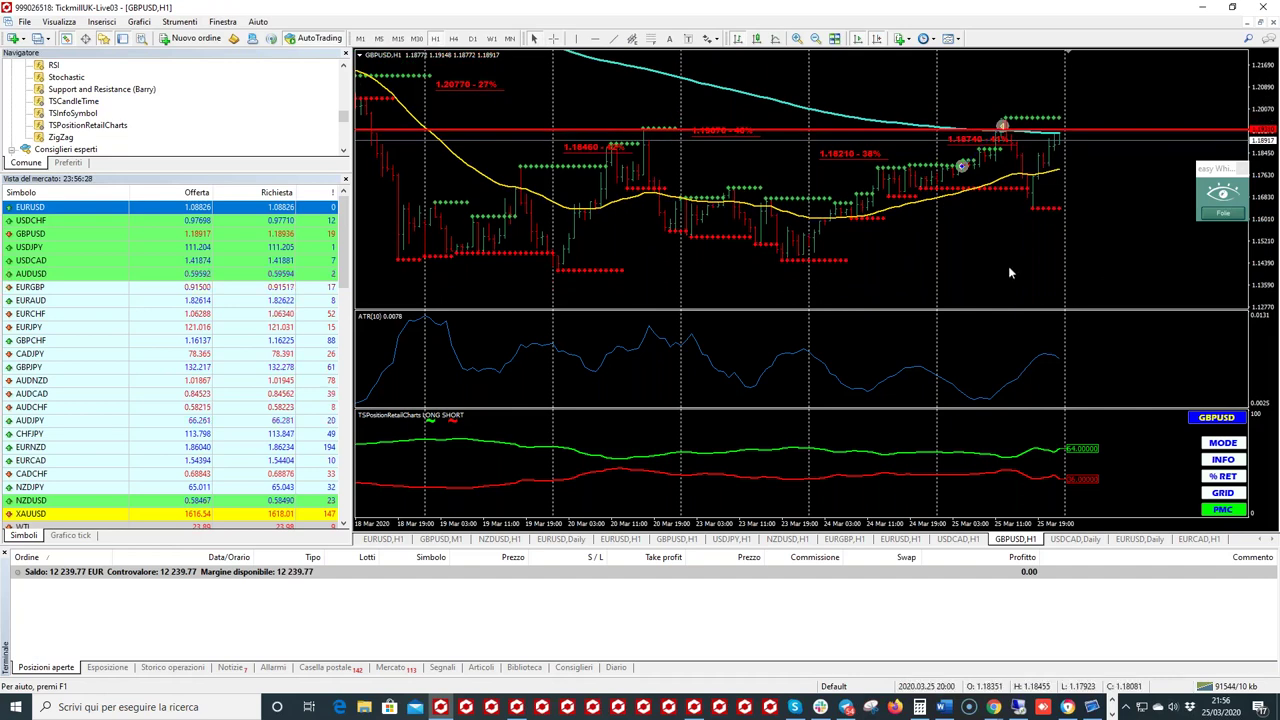
Step: Load the GBPUSD symbol into the USDCAD Daily chart window and return to the GBPUSD H1 chart
click(1075, 539)
drag(40, 234, 993, 200)
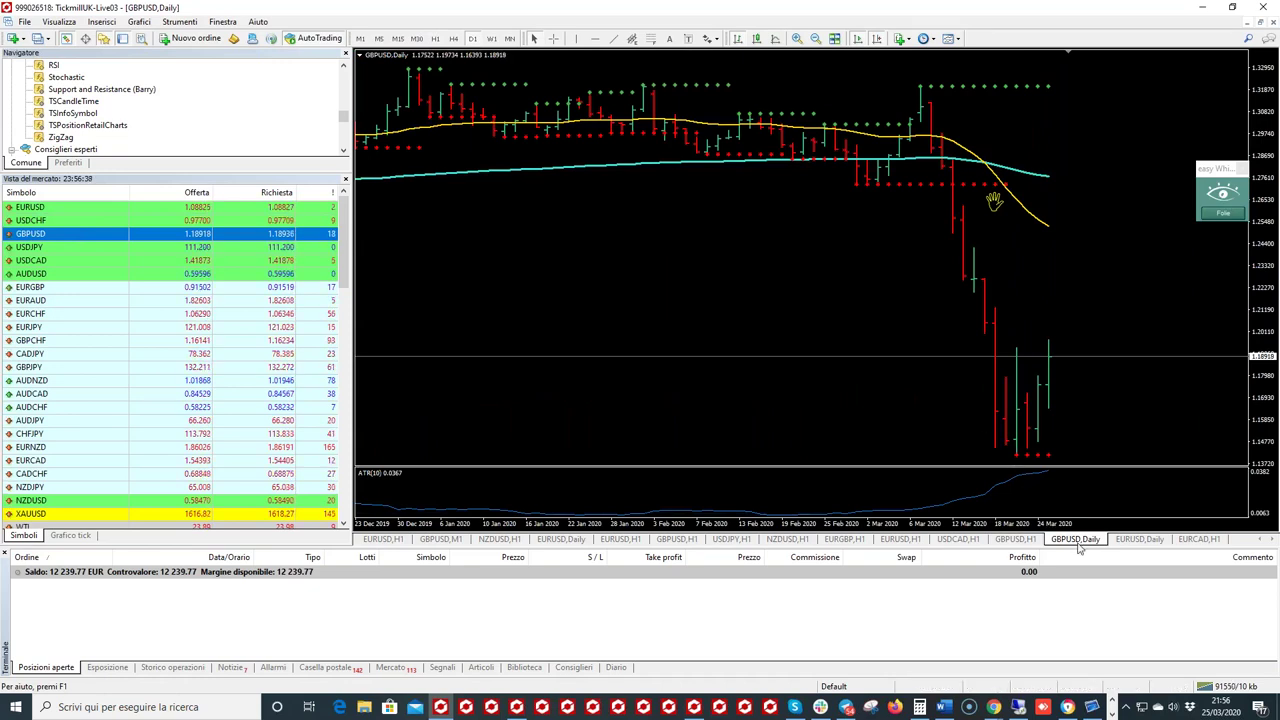
click(1015, 539)
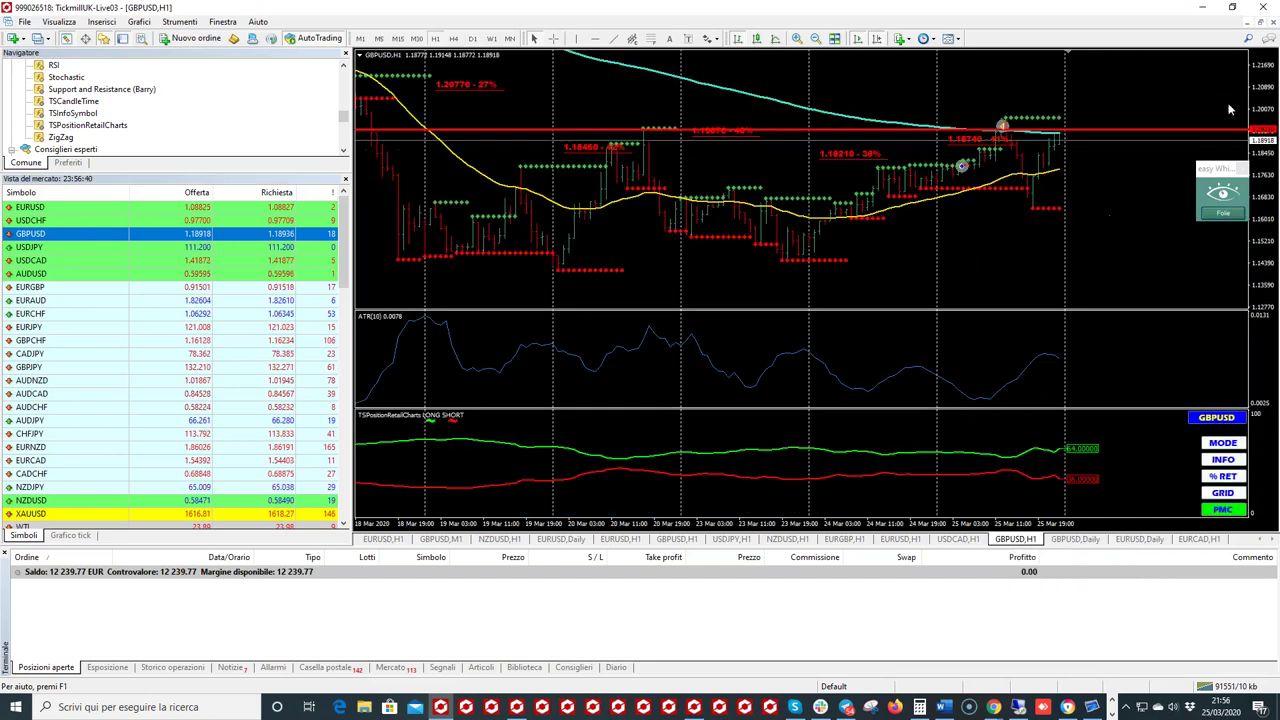
drag(1270, 80, 1272, 148)
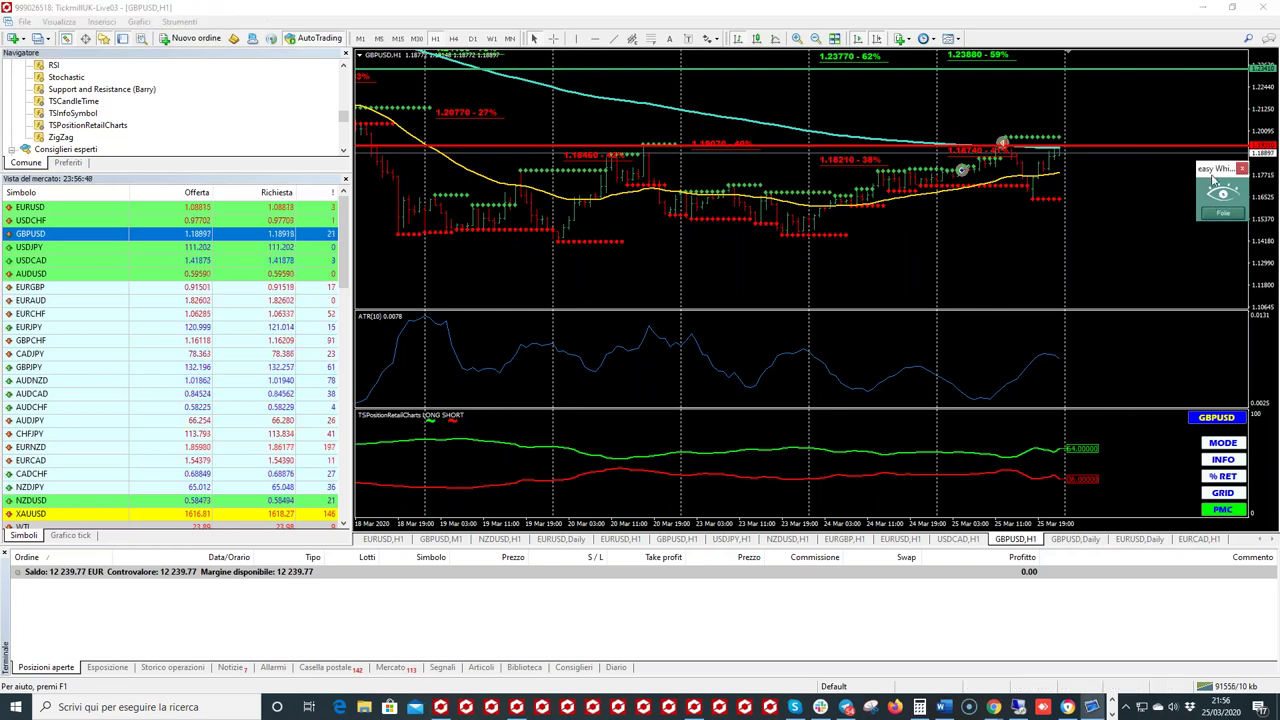
Step: Move the whiteboard overlay lower and check the GBPUSD average prices in the major pairs' retail positions table
drag(1210, 178, 1218, 204)
click(380, 540)
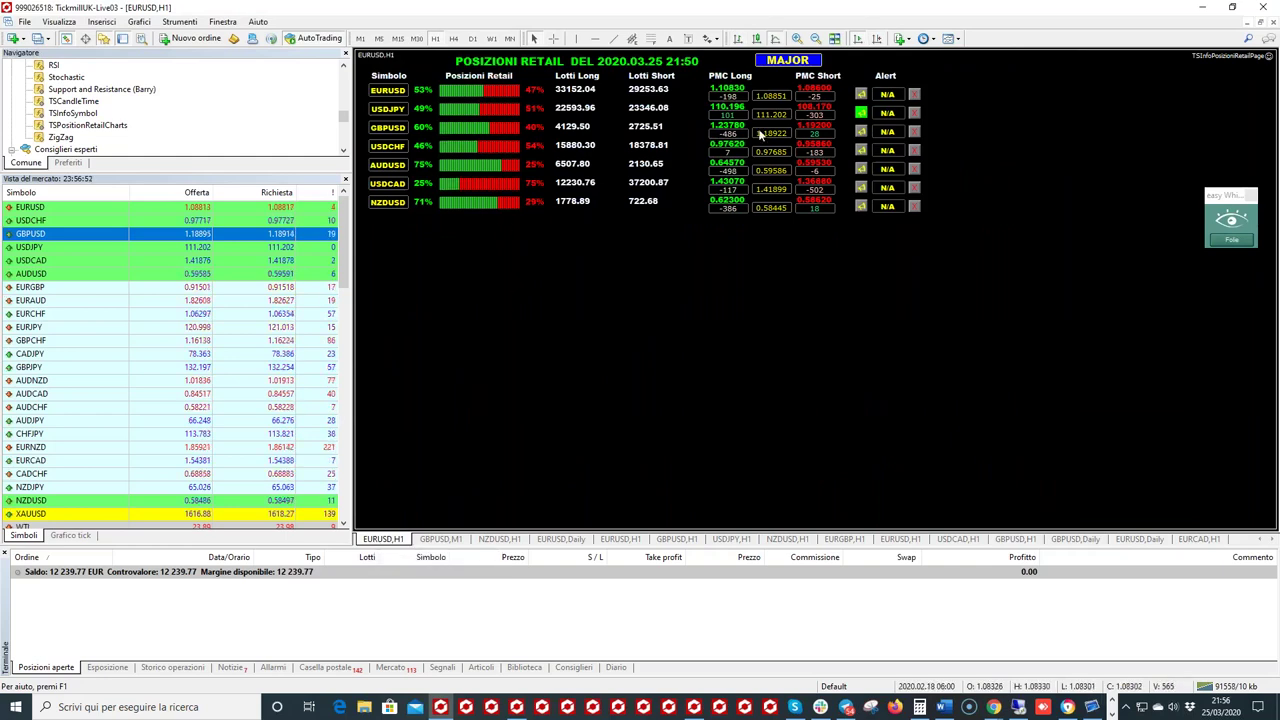
click(1012, 539)
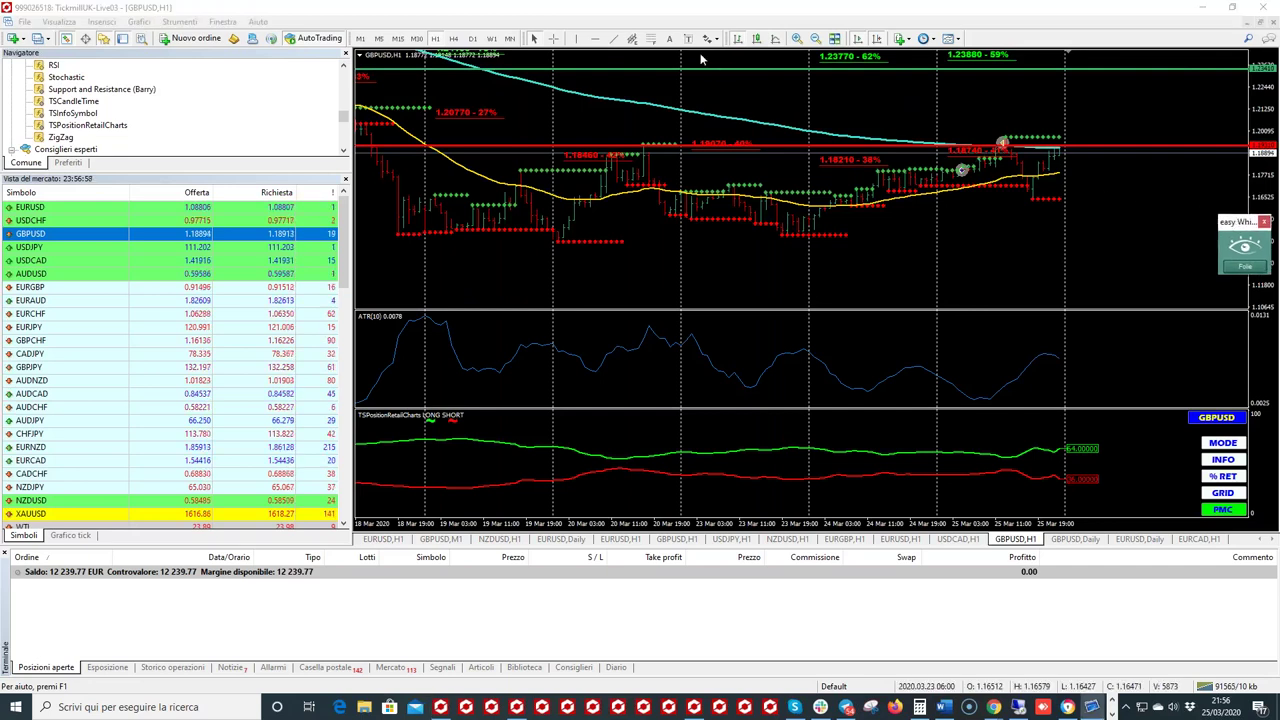
Step: Add a horizontal line to the GBPUSD H1 chart and set its value to 1.192
click(1130, 162)
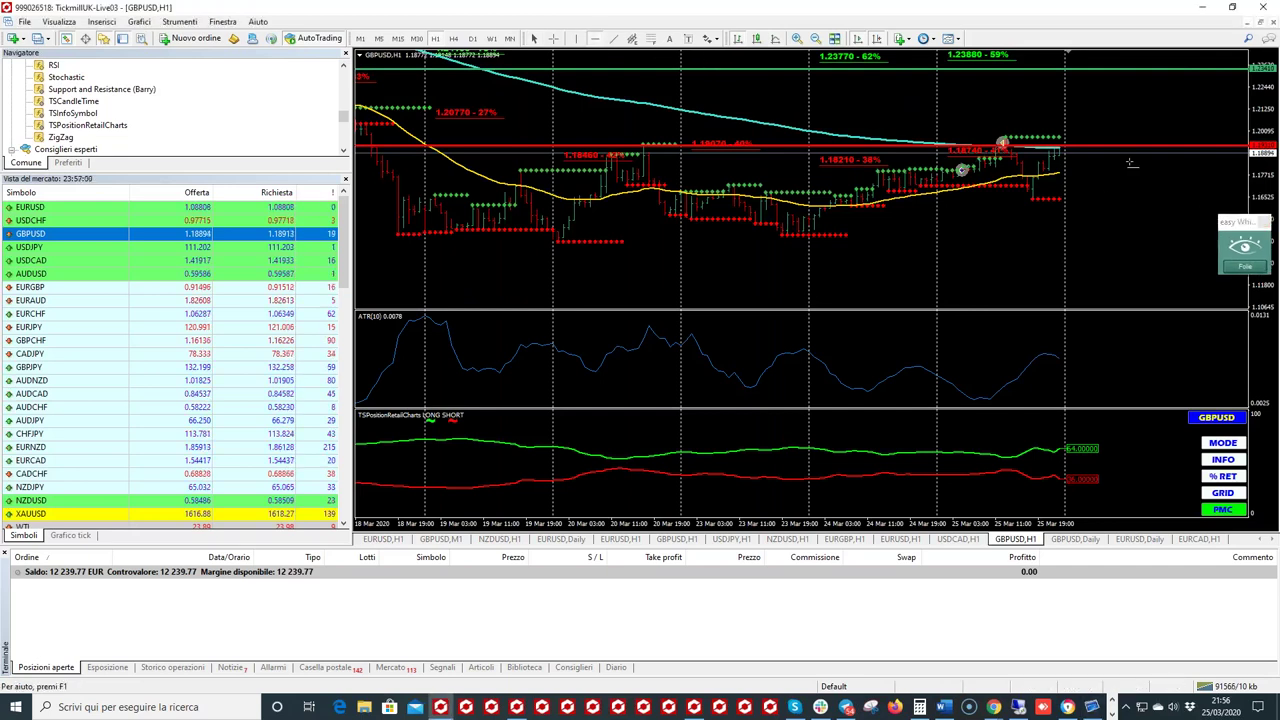
click(1180, 160)
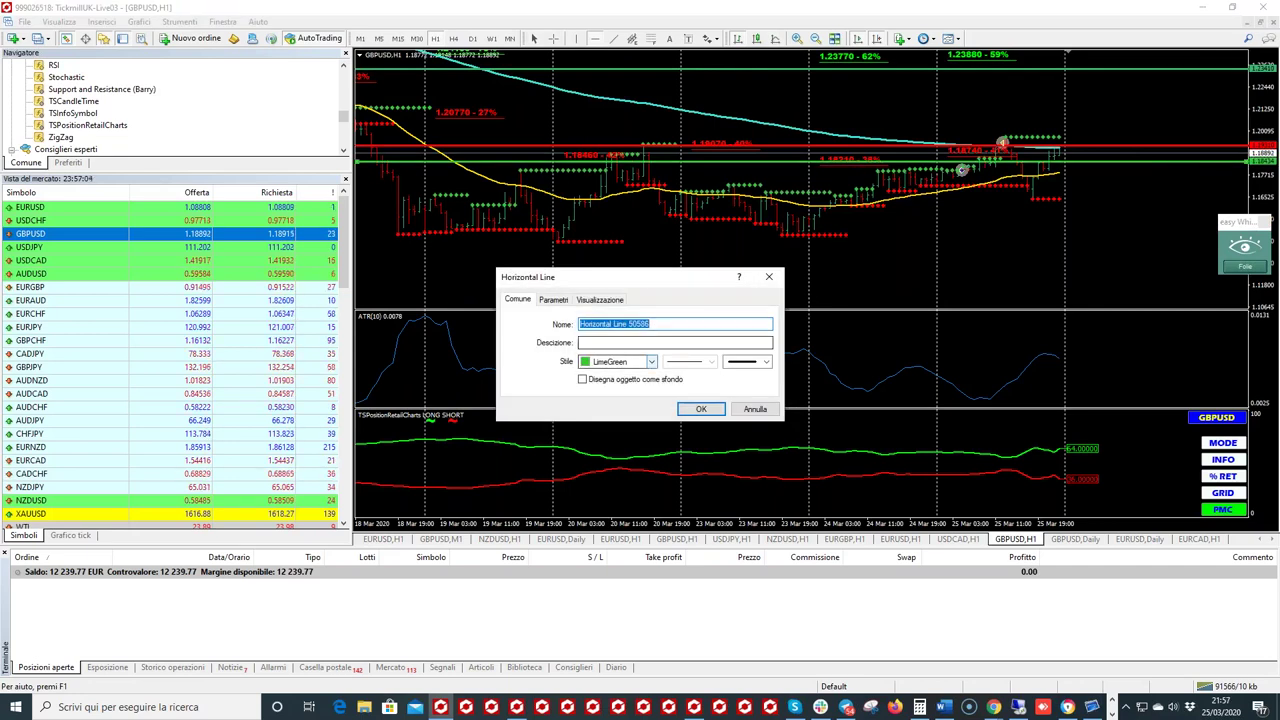
click(553, 299)
click(750, 323)
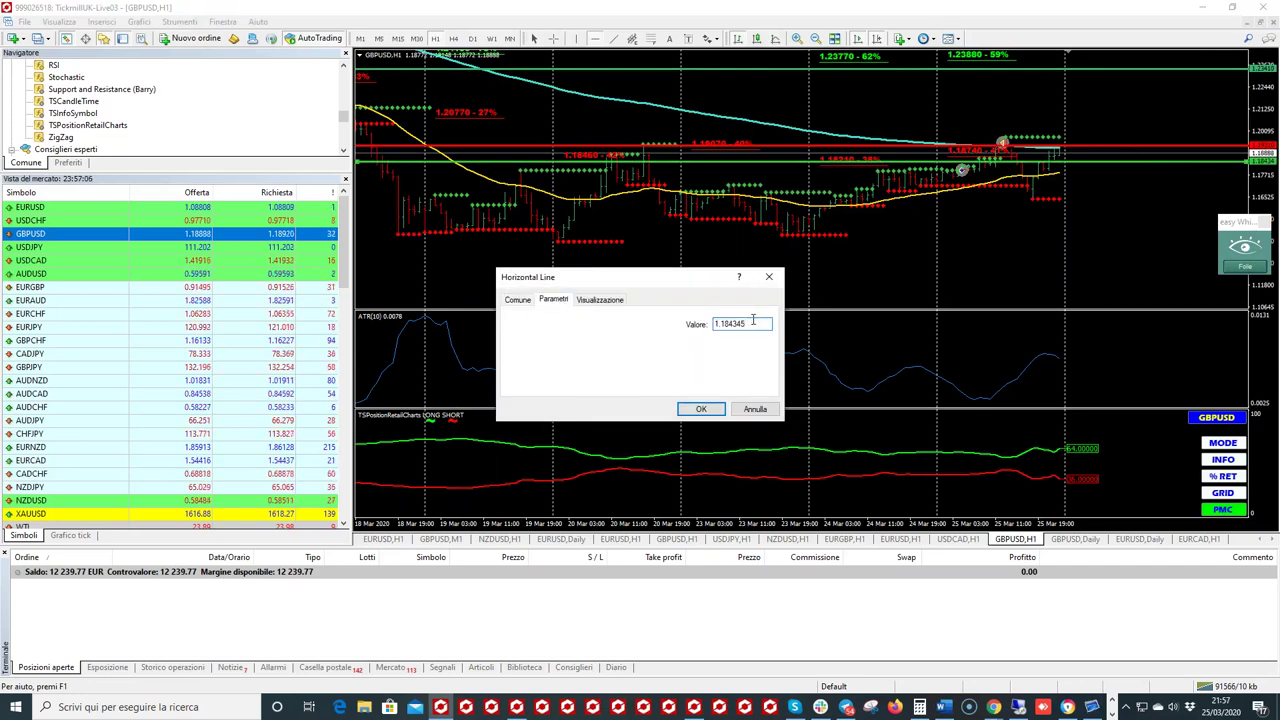
key(BackSpace)
key(BackSpace)
key(BackSpace)
key(BackSpace)
key(BackSpace)
text(90)
click(701, 409)
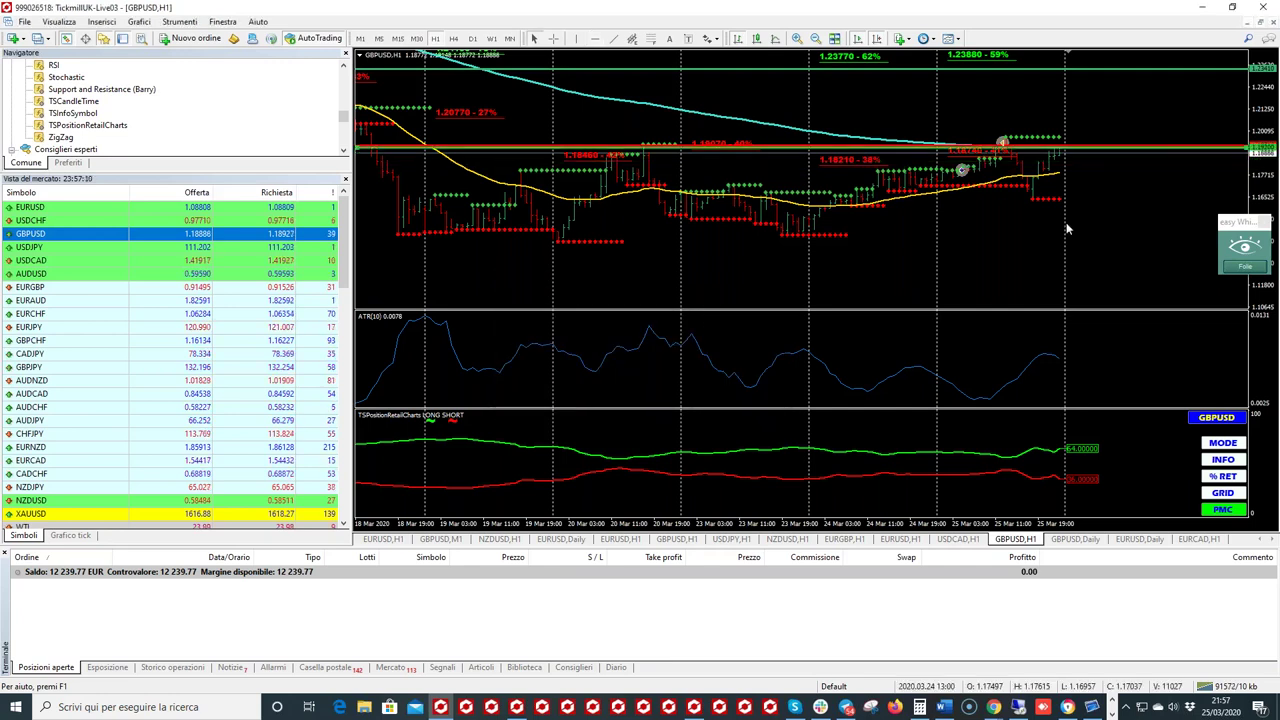
Step: Change the colour of the 1.192 horizontal line on the GBPUSD H1 chart to red
double_click(1172, 148)
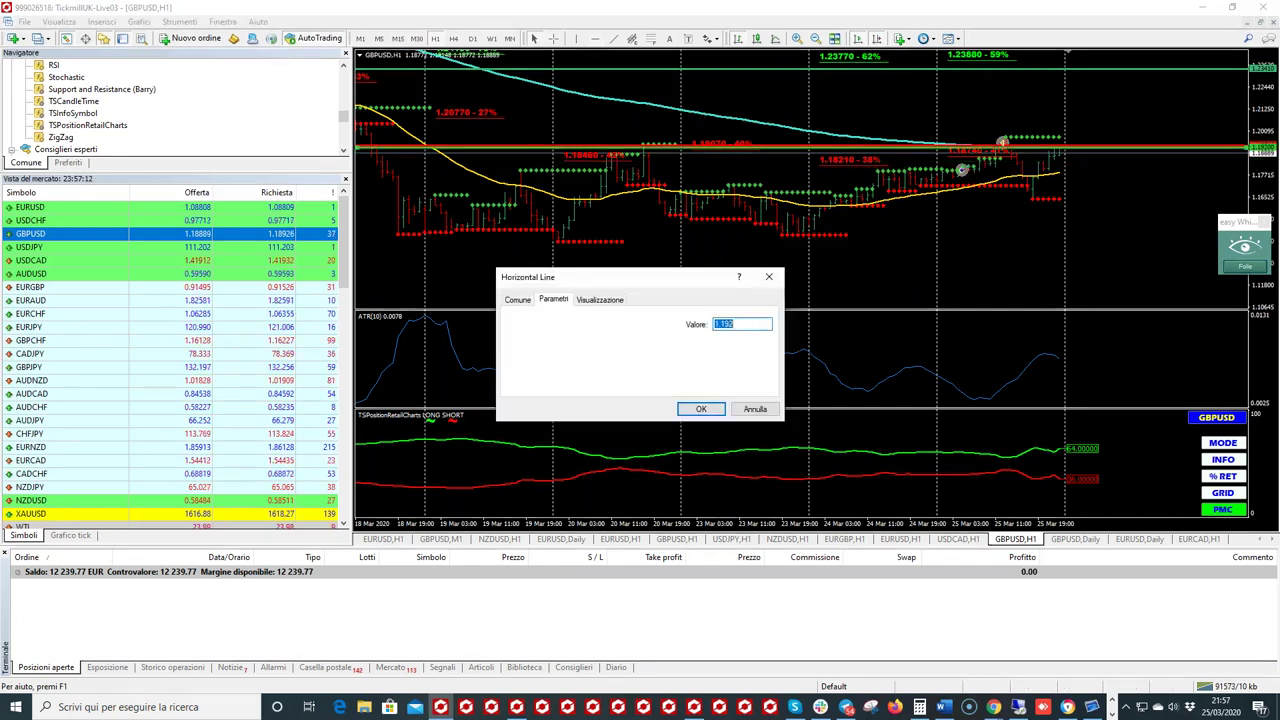
click(517, 300)
click(645, 362)
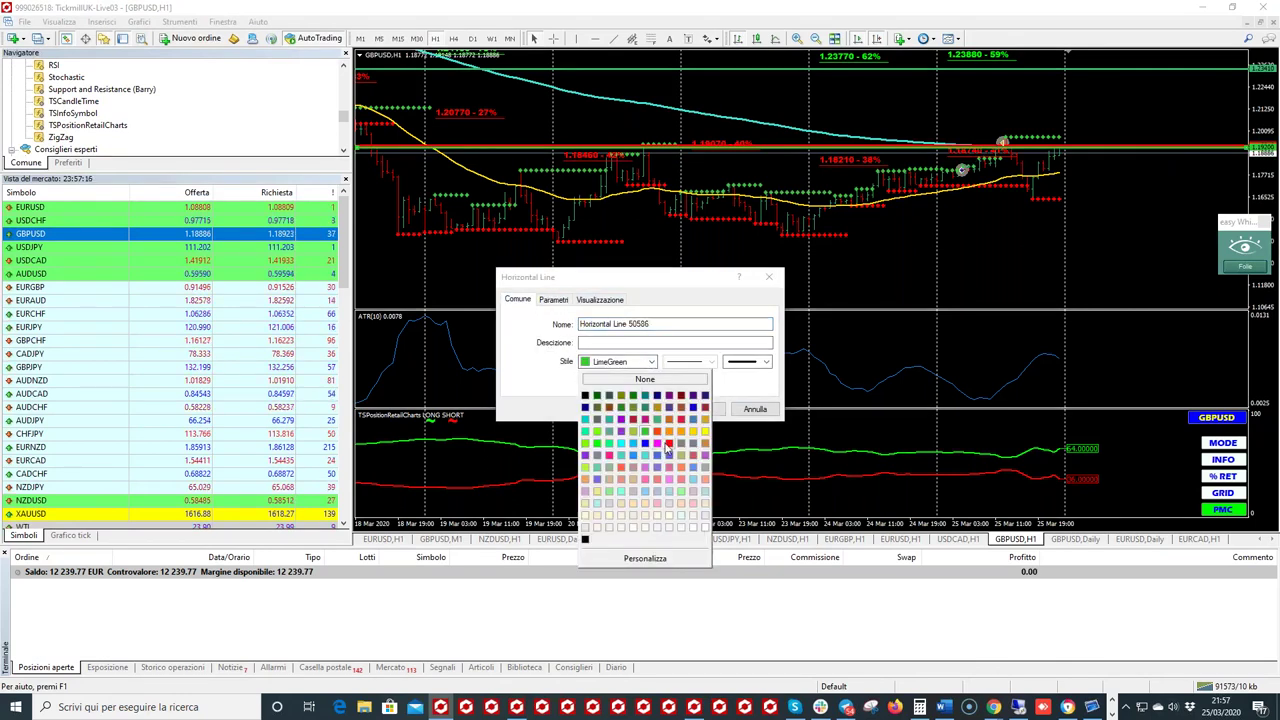
click(669, 442)
click(700, 410)
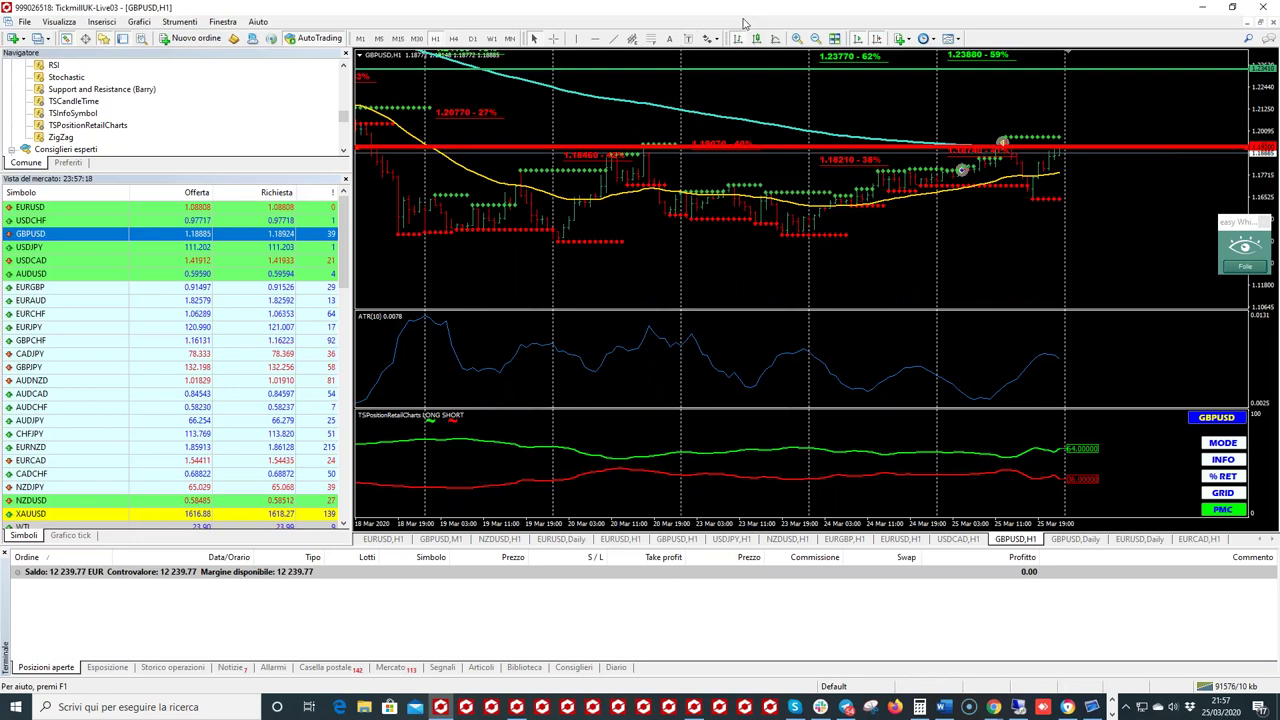
Step: Open the whiteboard over the GBPUSD H1 chart and draw a red downward arrow from the red line to the latest swing low
click(1258, 270)
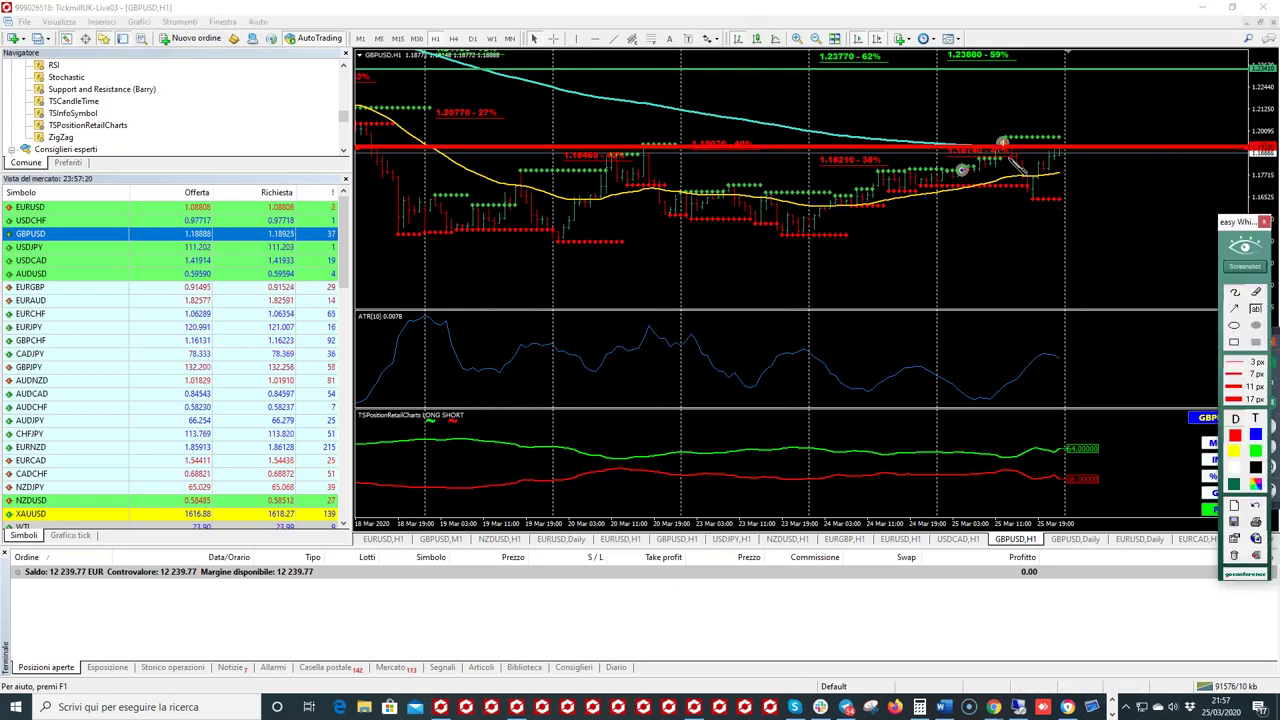
drag(1012, 157, 1040, 192)
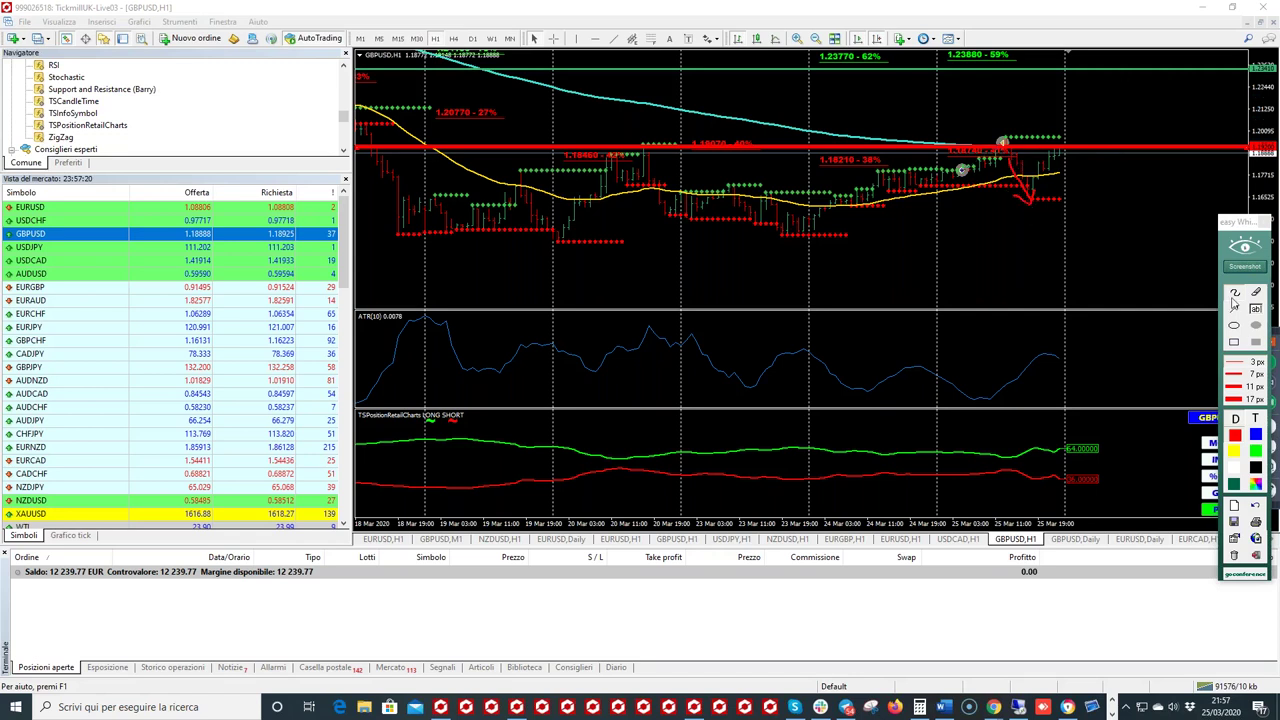
Step: Close the whiteboard, look over the GBPUSD daily chart and close the GBPUSD H1 chart
click(1244, 266)
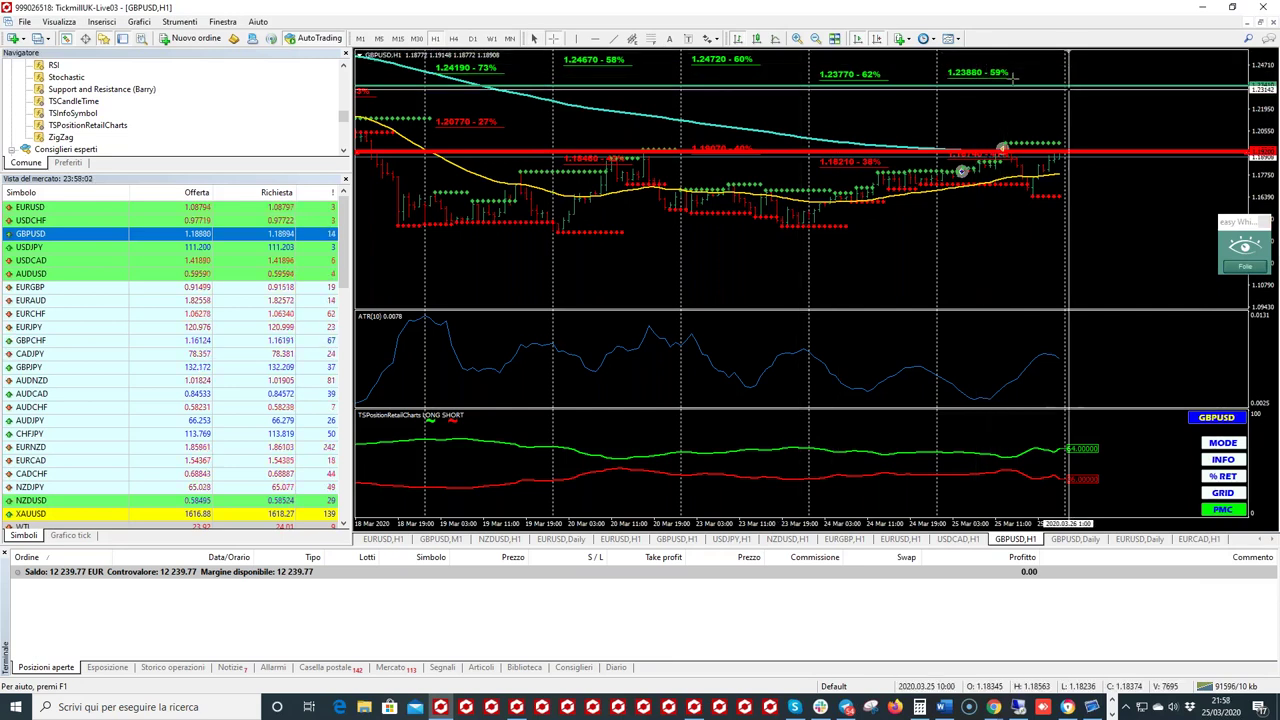
click(1010, 157)
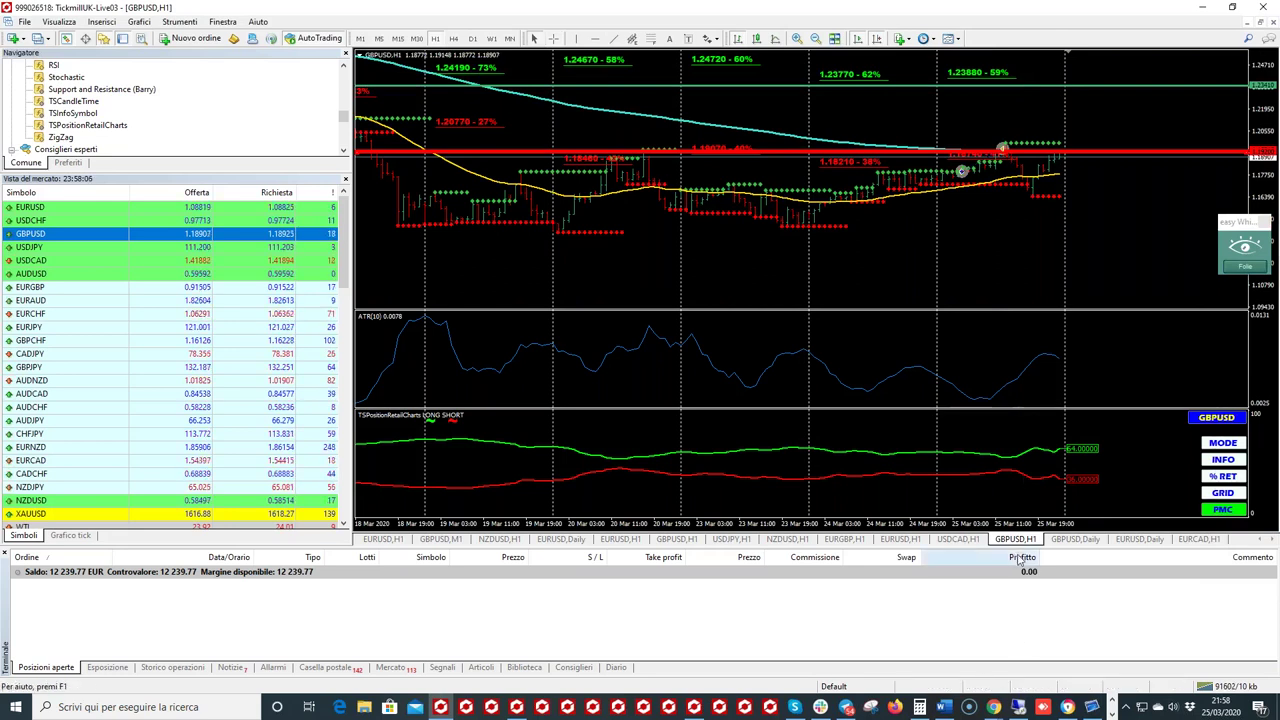
click(1075, 539)
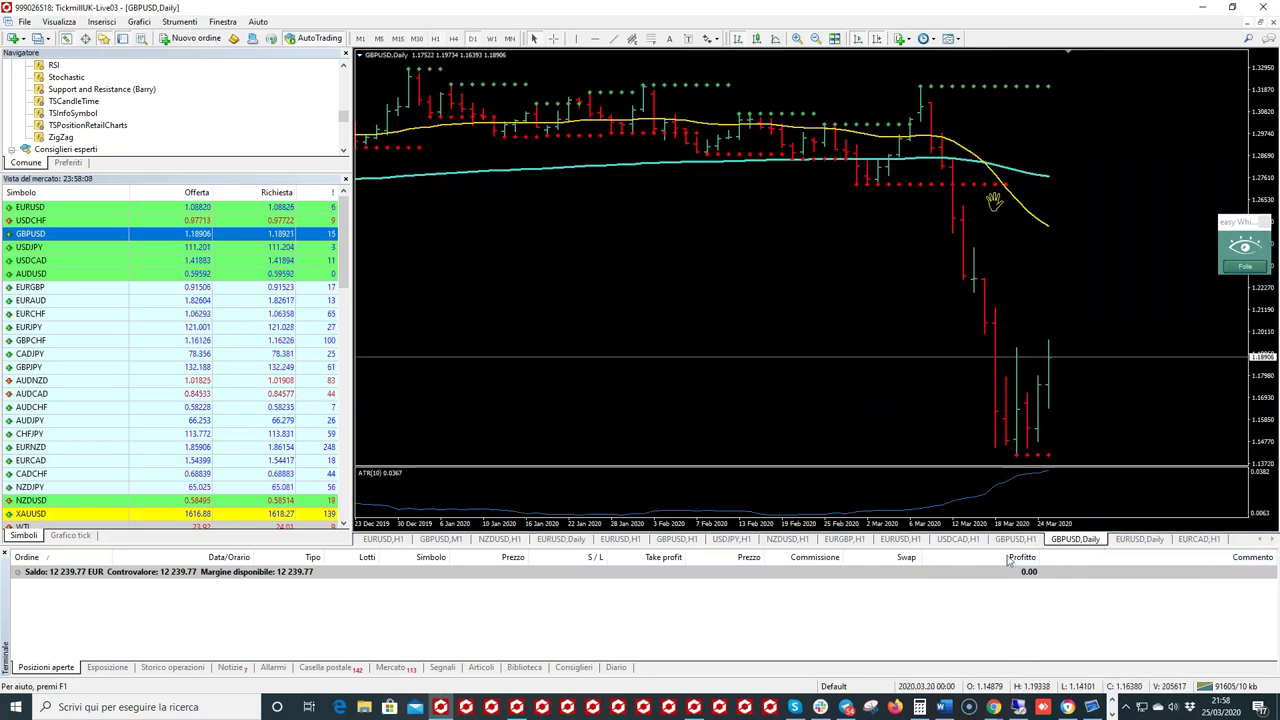
right_click(1063, 541)
click(1010, 541)
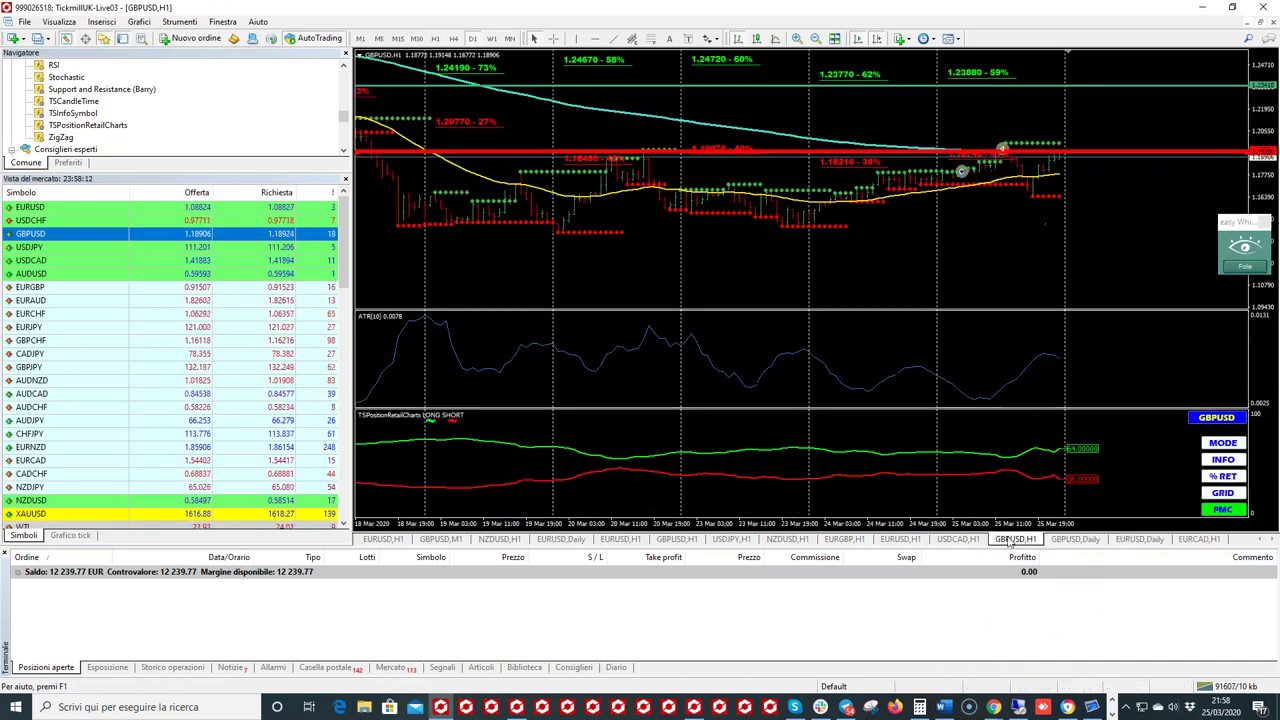
right_click(1010, 541)
click(1040, 545)
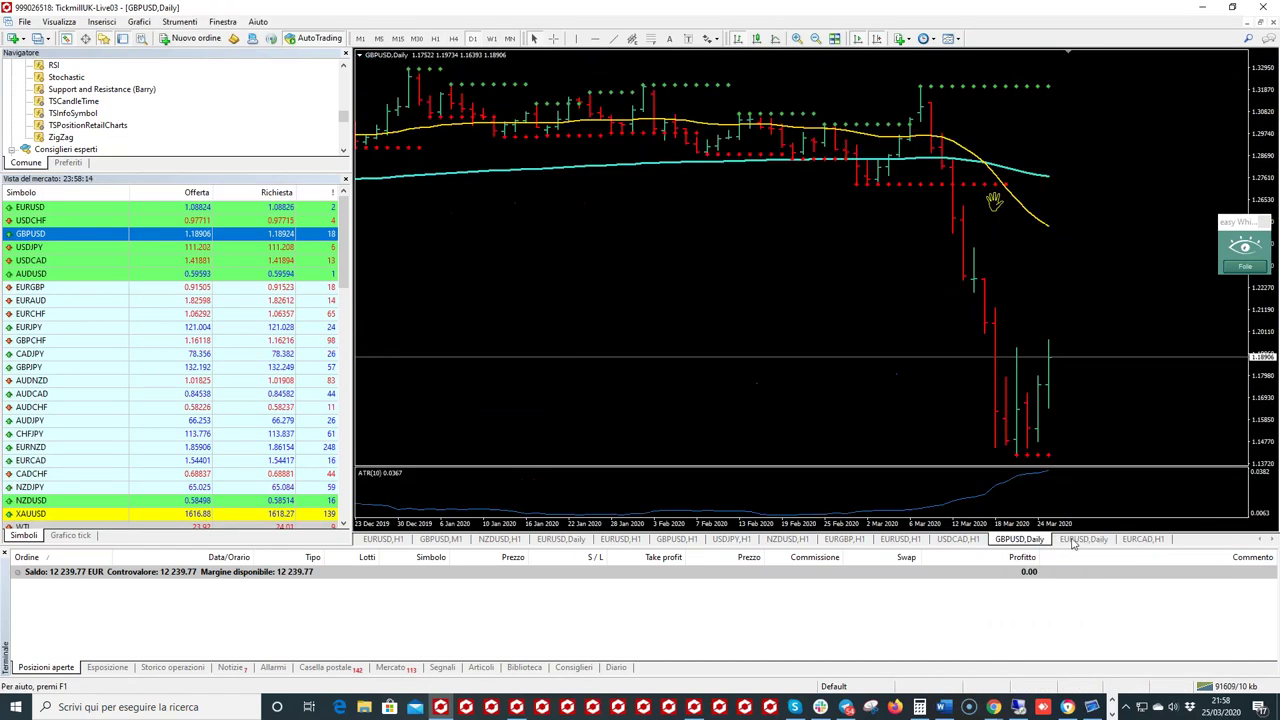
Step: Show the USDCAD H1 chart with a longer price history and move the whiteboard overlay lower
click(963, 540)
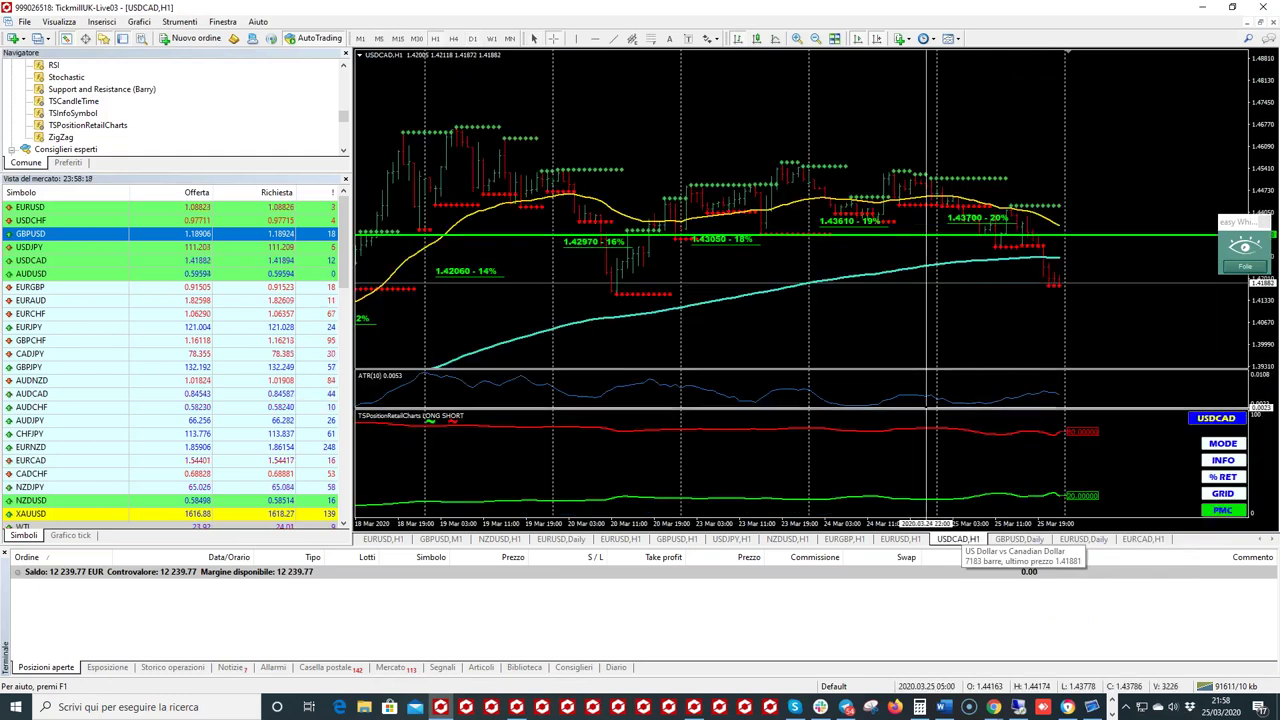
click(418, 40)
click(434, 39)
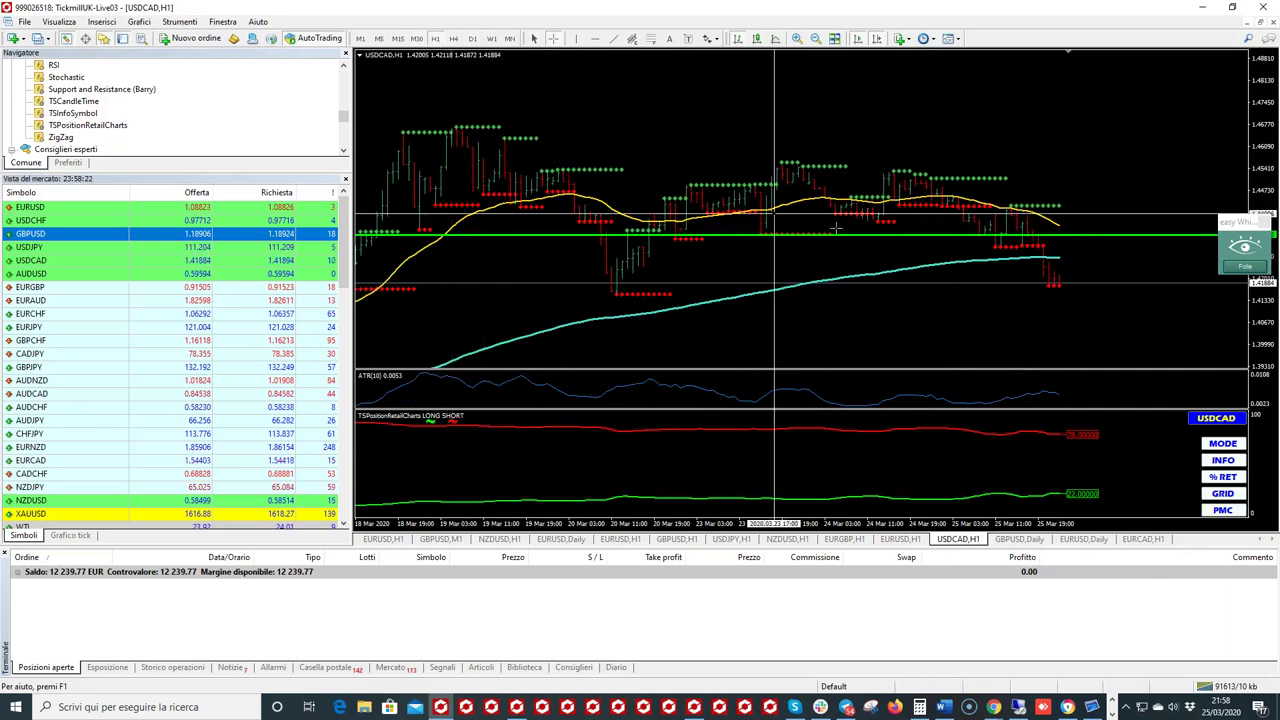
drag(1240, 226, 1246, 280)
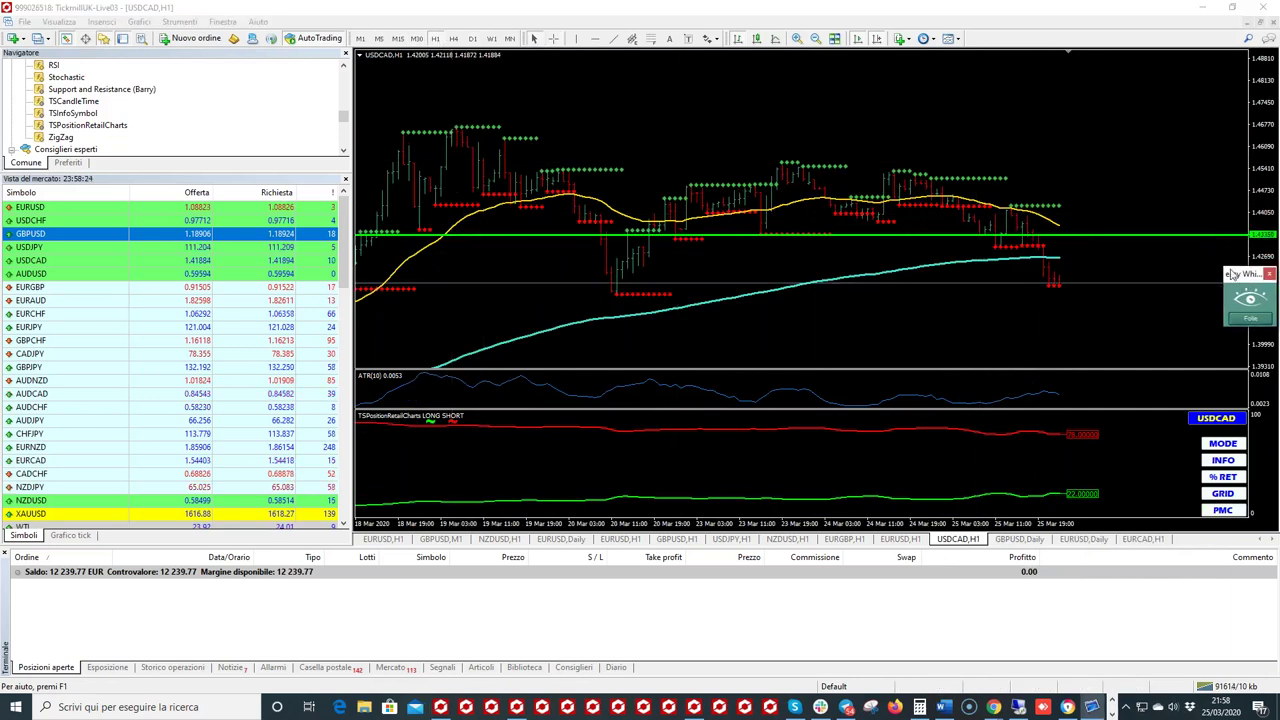
click(814, 41)
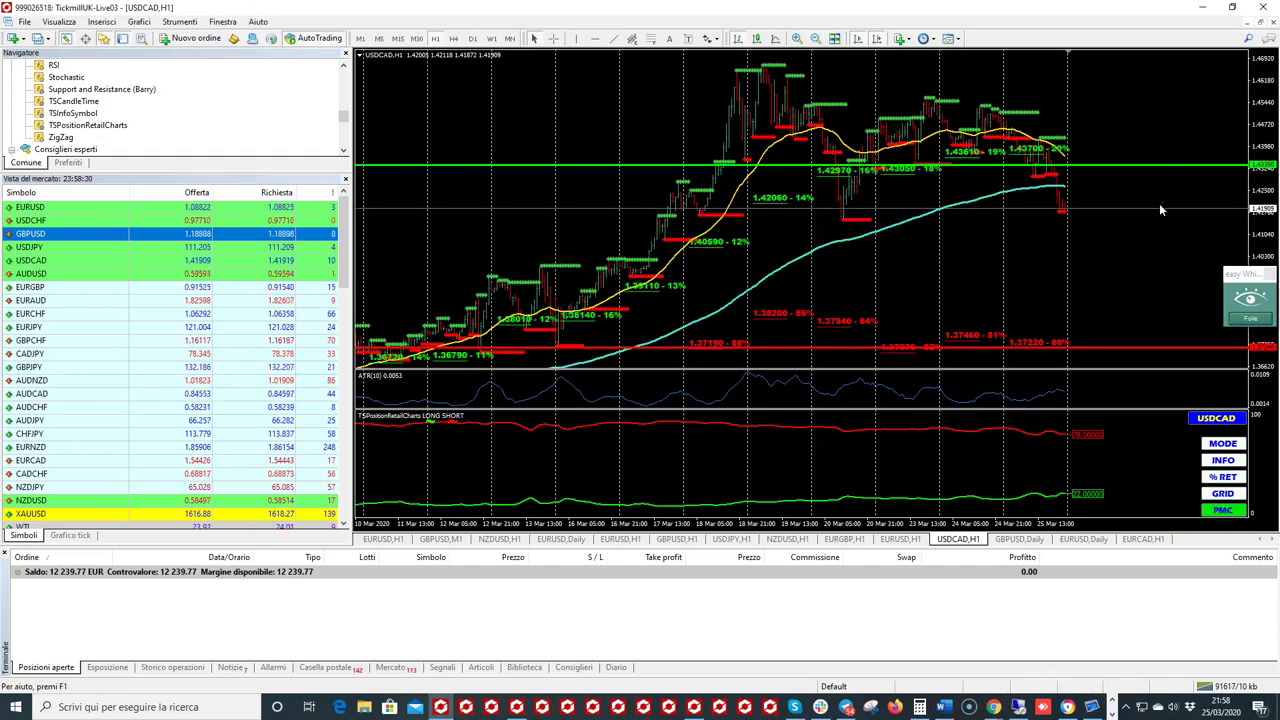
mouse_move(1245, 283)
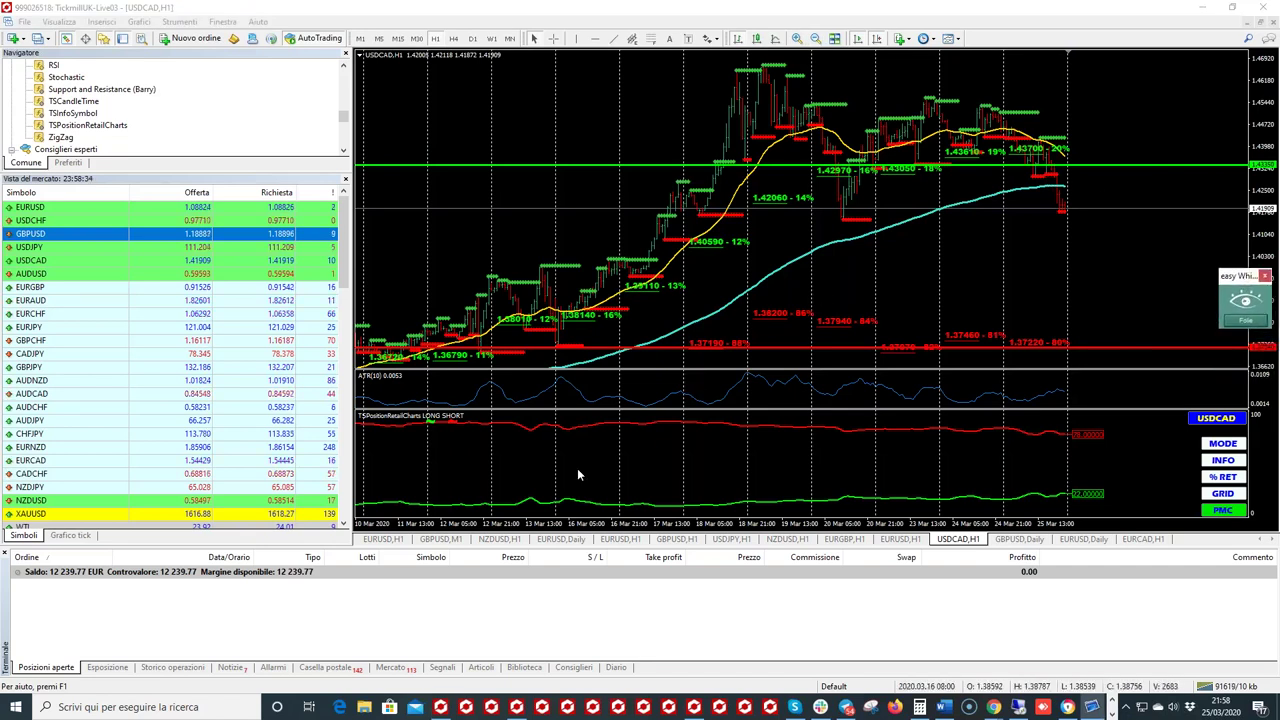
Step: Check the USDCAD average prices in the major pairs' retail positions table and set the USDCAD H1 chart's green horizontal line to 1.4307
click(385, 539)
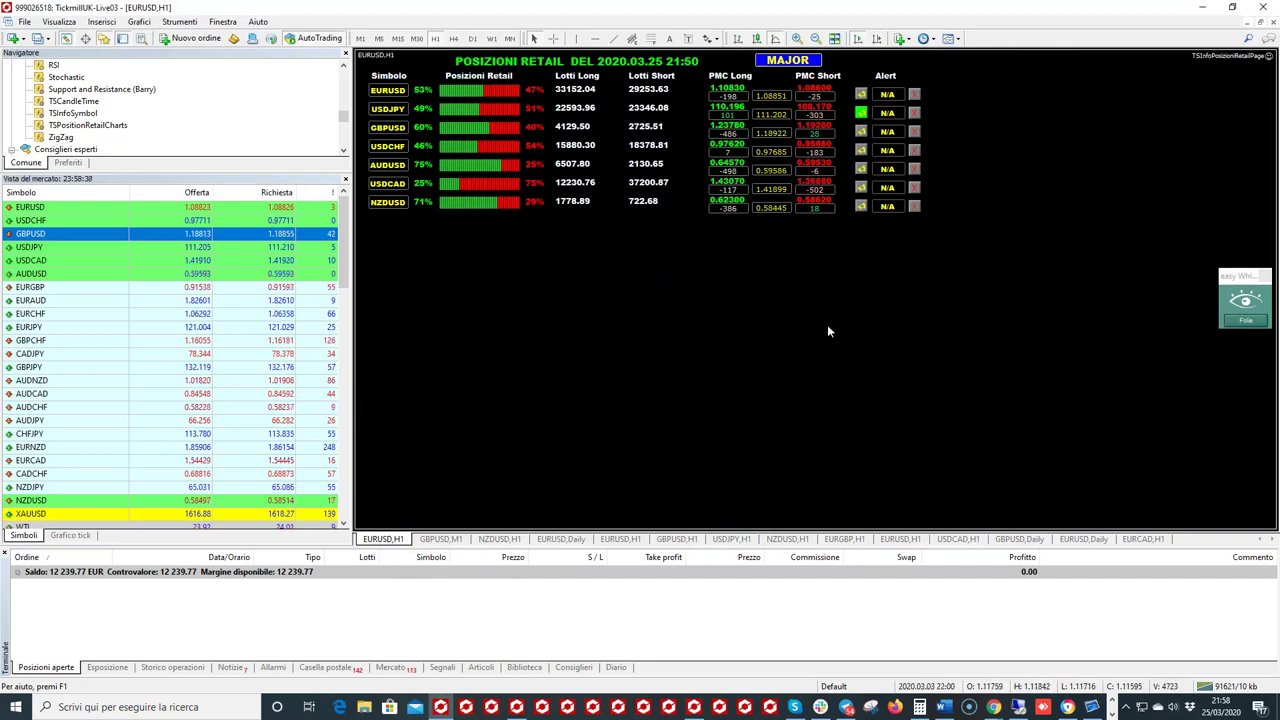
click(955, 545)
double_click(1132, 165)
click(554, 299)
click(748, 322)
key(BackSpace)
key(BackSpace)
key(BackSpace)
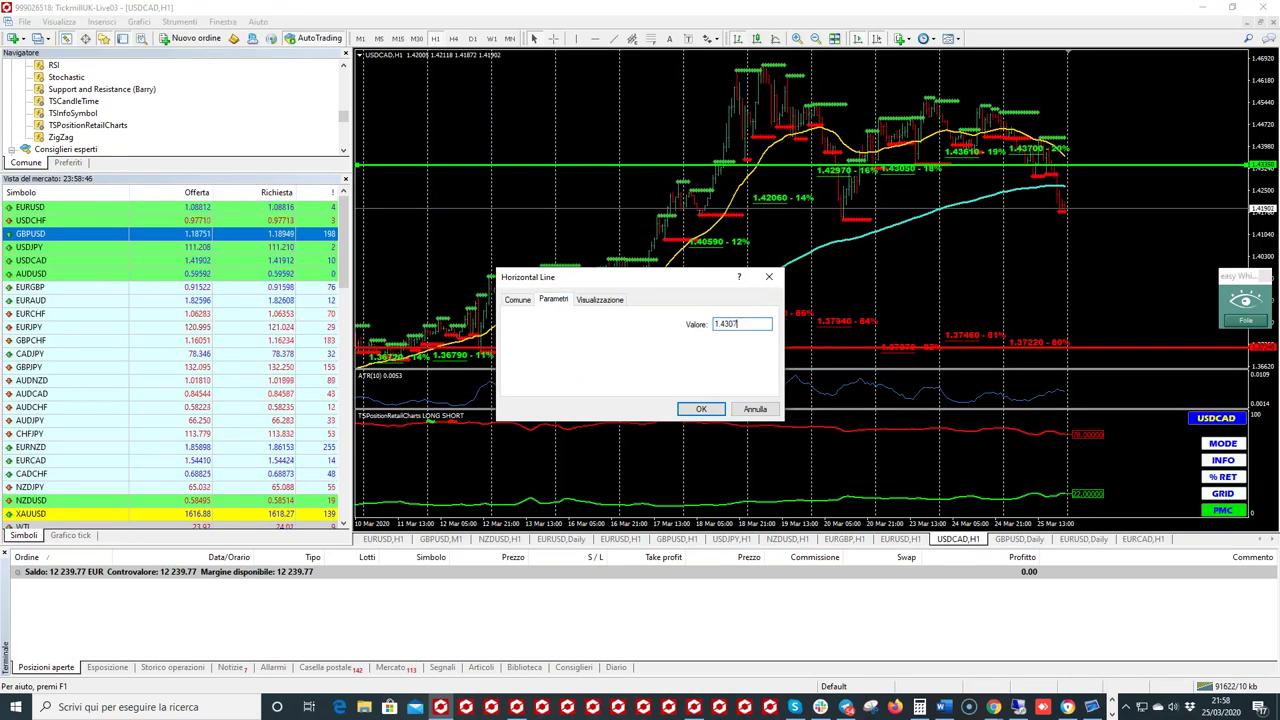
click(701, 410)
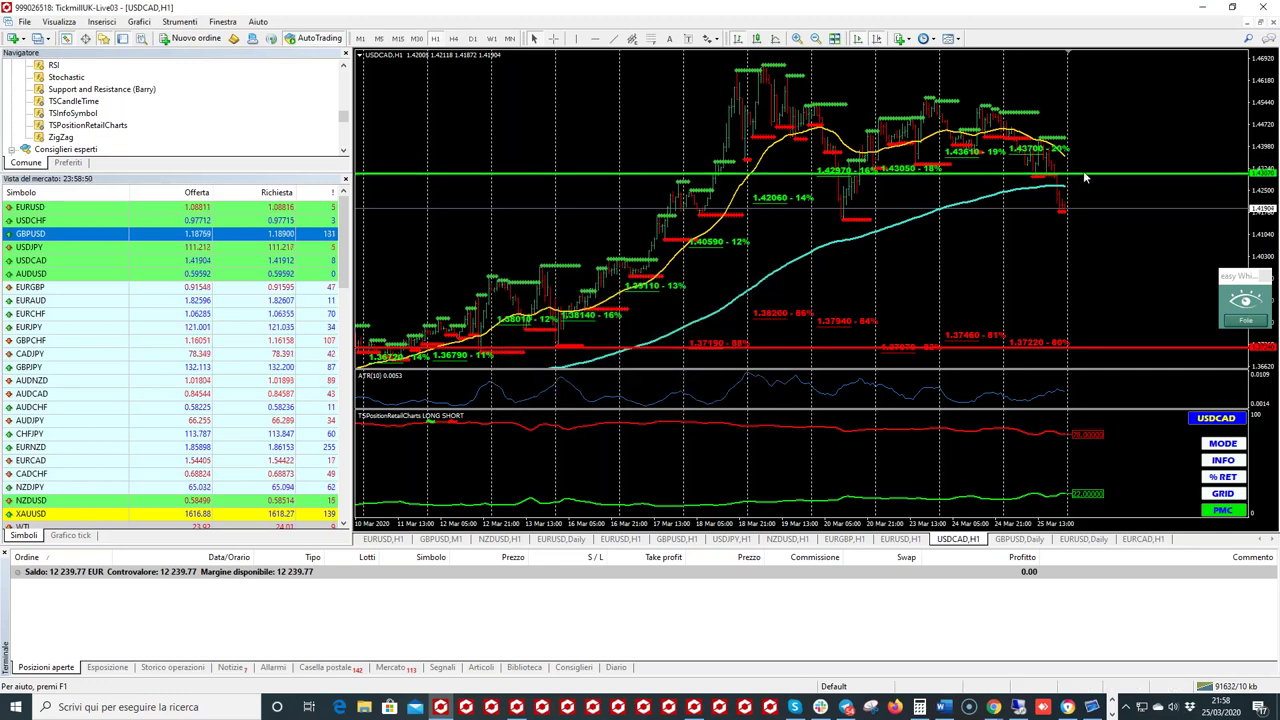
Step: Check the USDCAD short average in the retail positions table and add a horizontal line at 1.3688 to the USDCAD H1 chart
drag(1243, 278, 1243, 207)
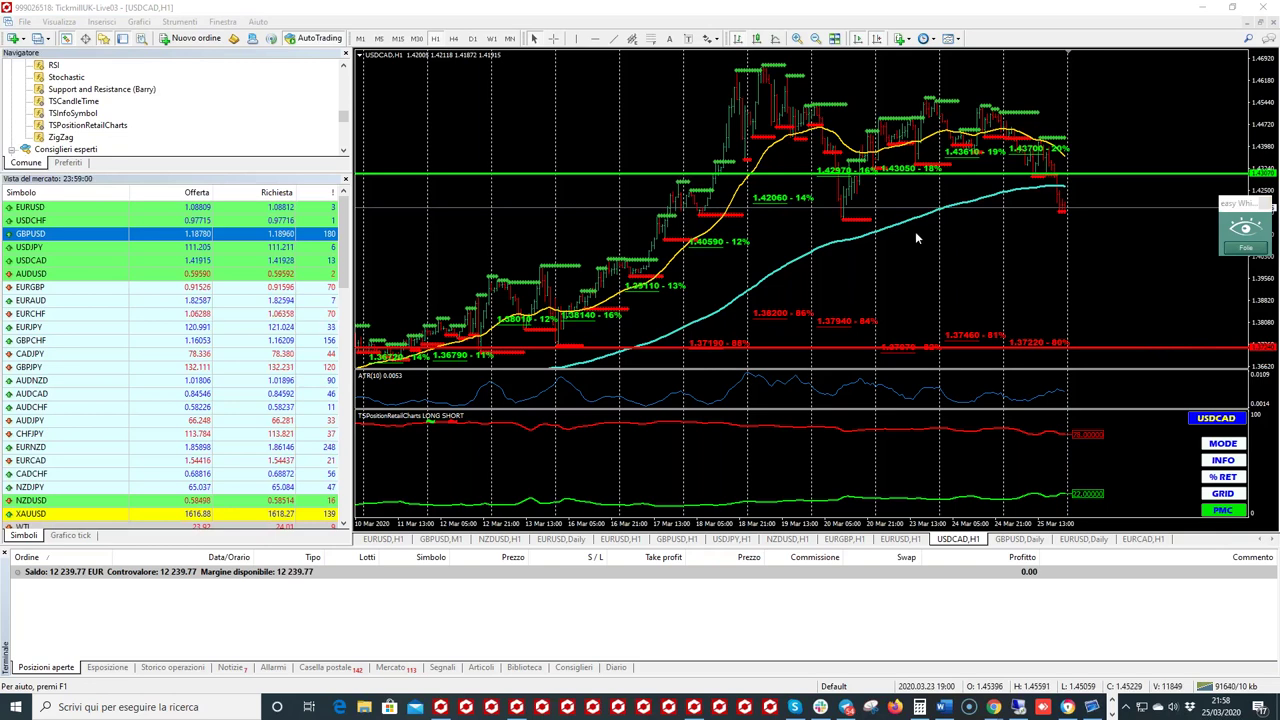
click(385, 539)
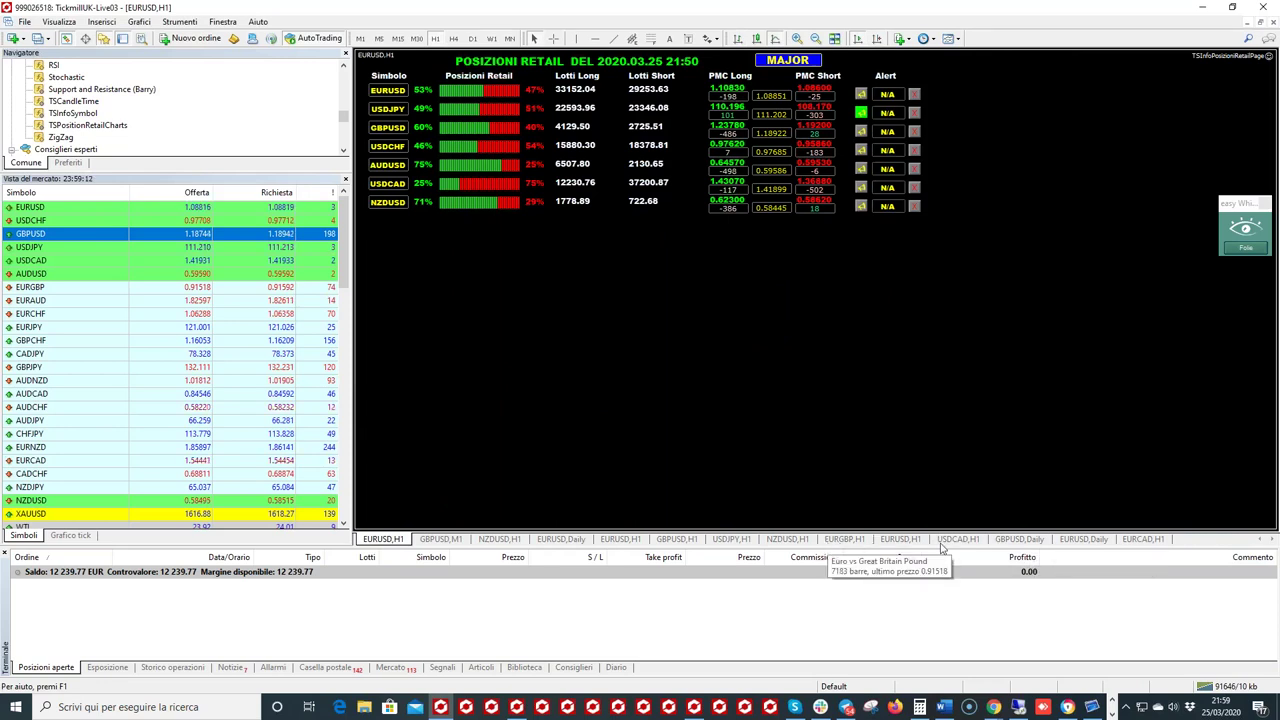
click(962, 541)
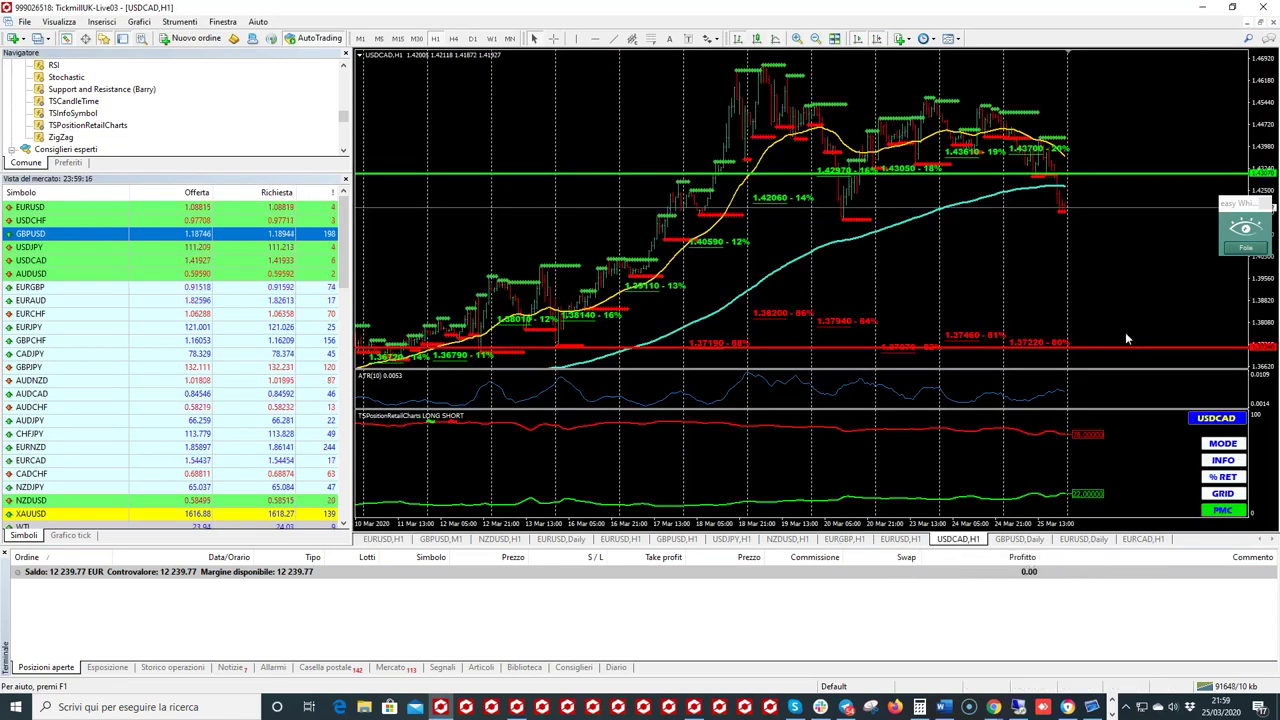
click(595, 39)
click(900, 355)
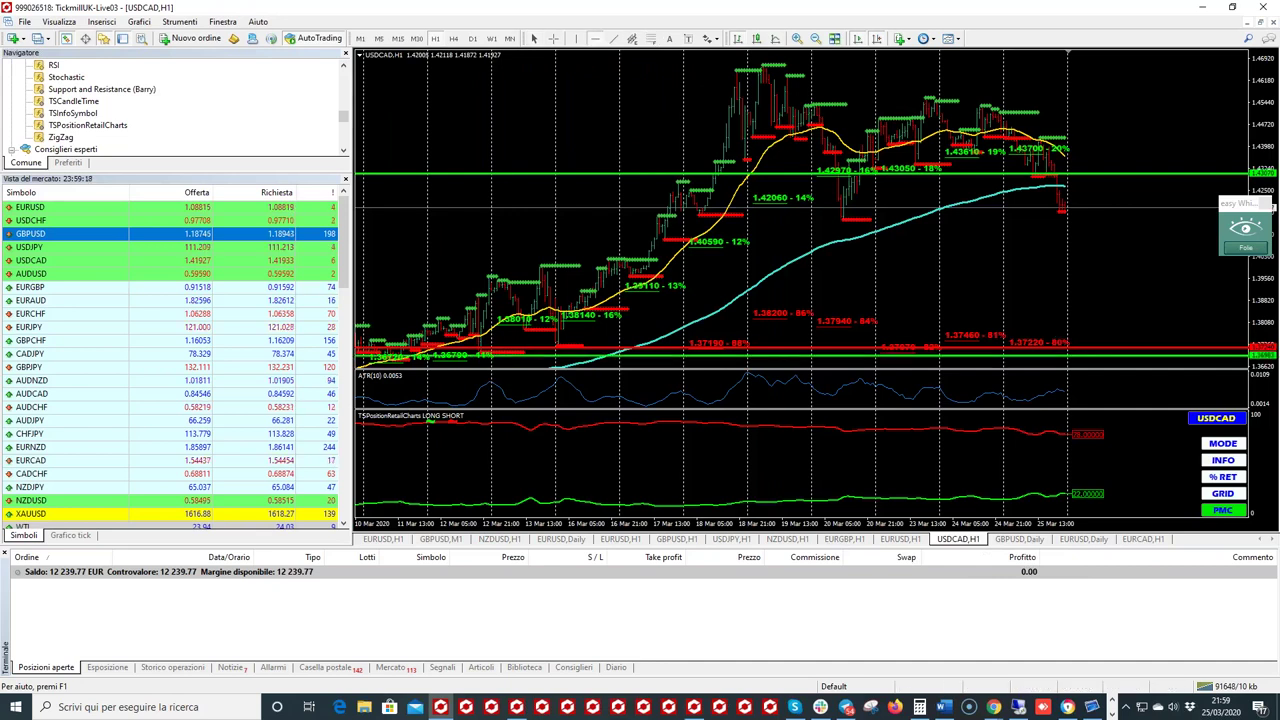
right_click(1086, 356)
click(1140, 362)
click(748, 324)
key(BackSpace)
key(BackSpace)
text(88)
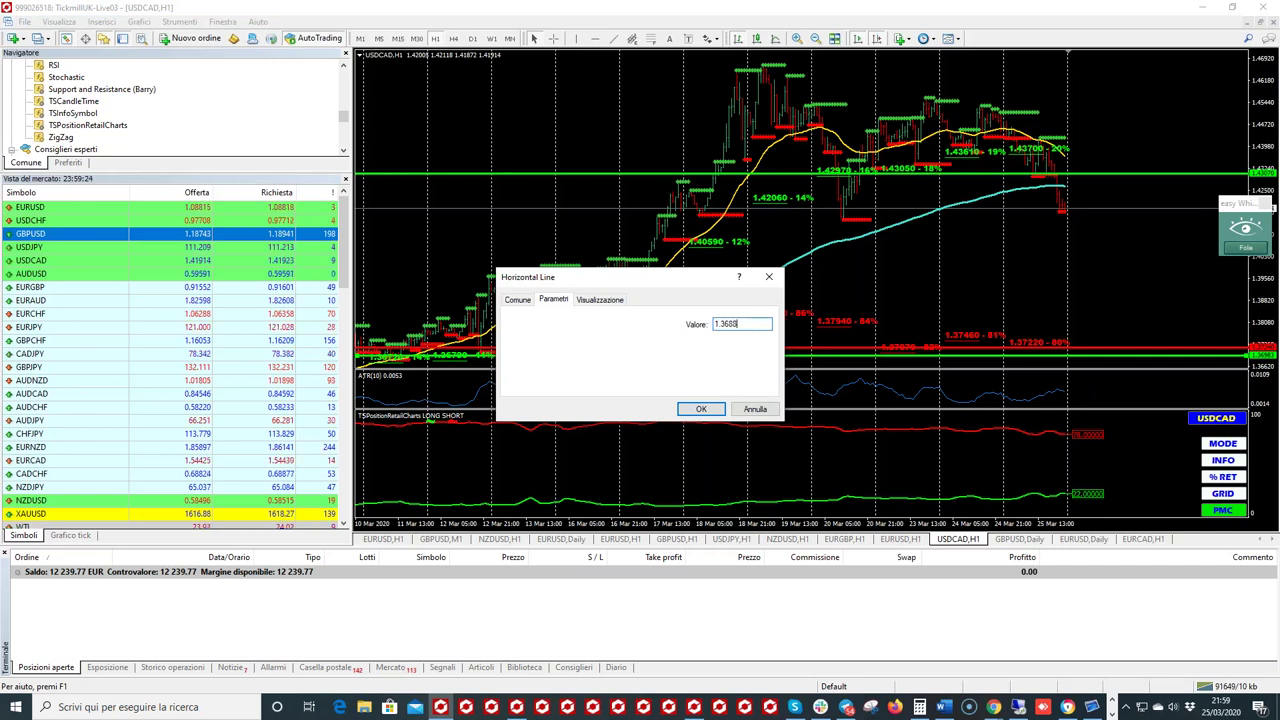
key(Return)
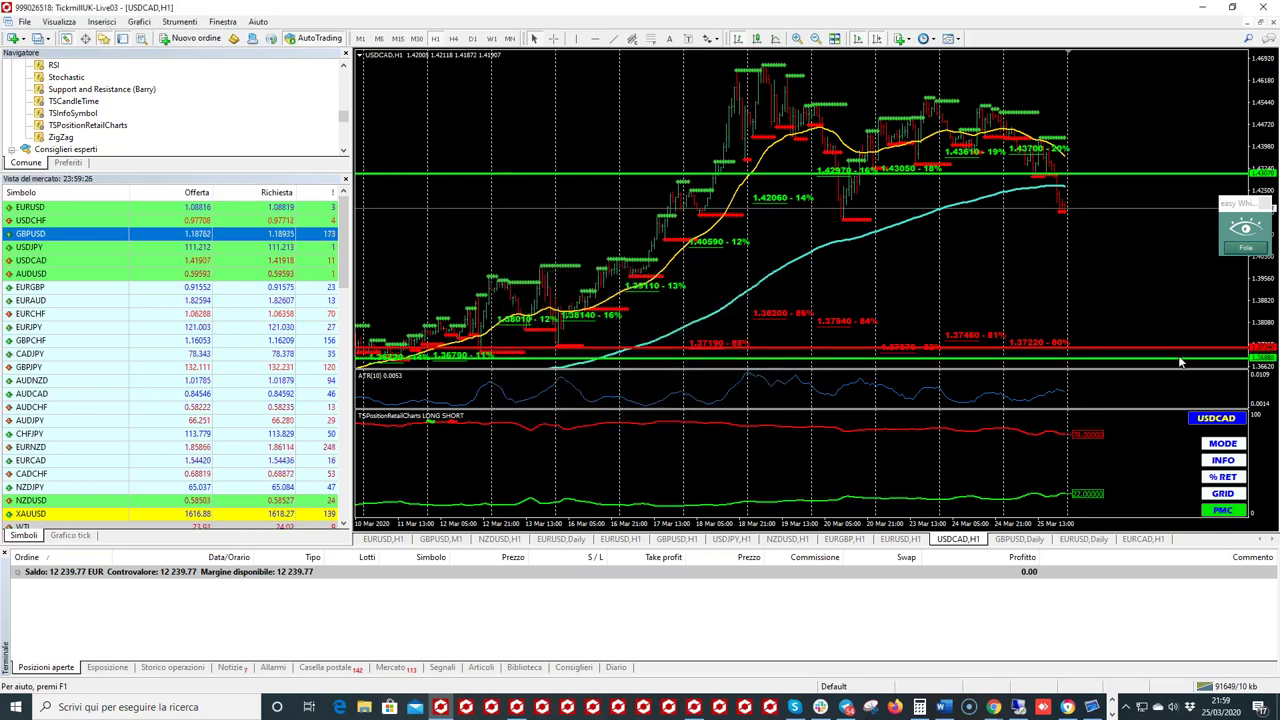
Step: Change the colour of the 1.3688 horizontal line on the USDCAD H1 chart to red
right_click(1179, 358)
click(1183, 365)
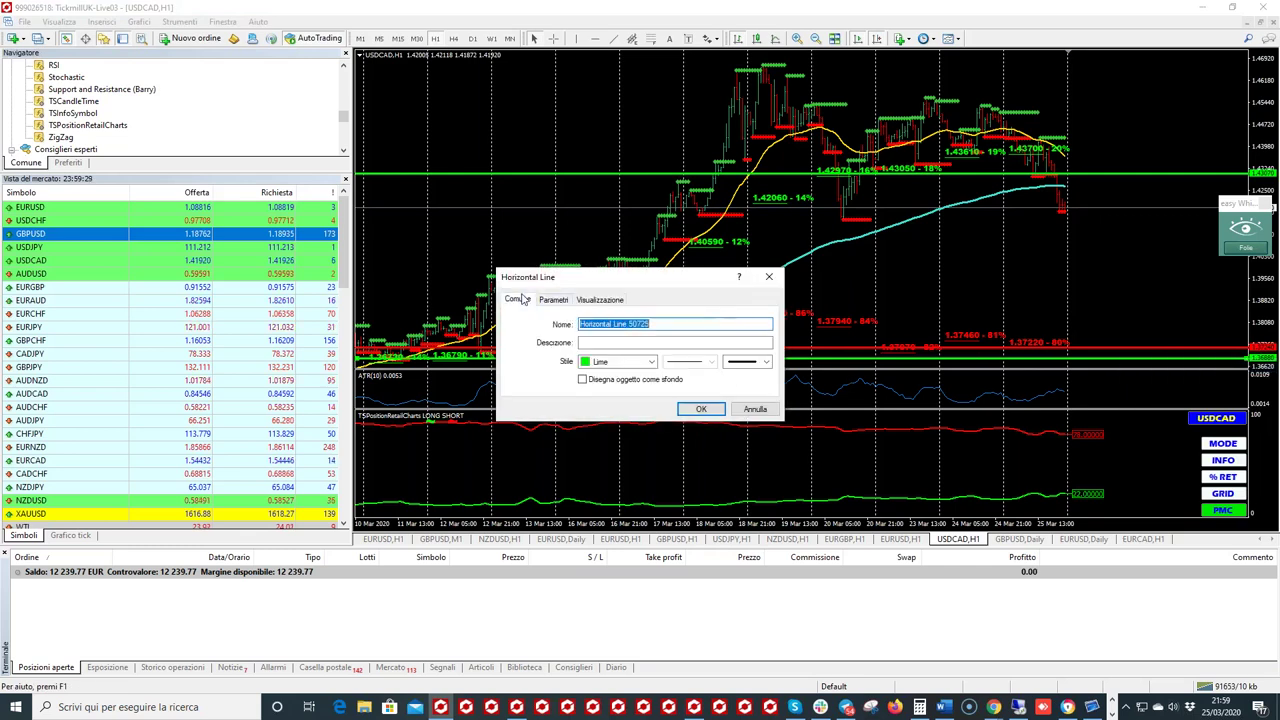
click(650, 362)
click(669, 444)
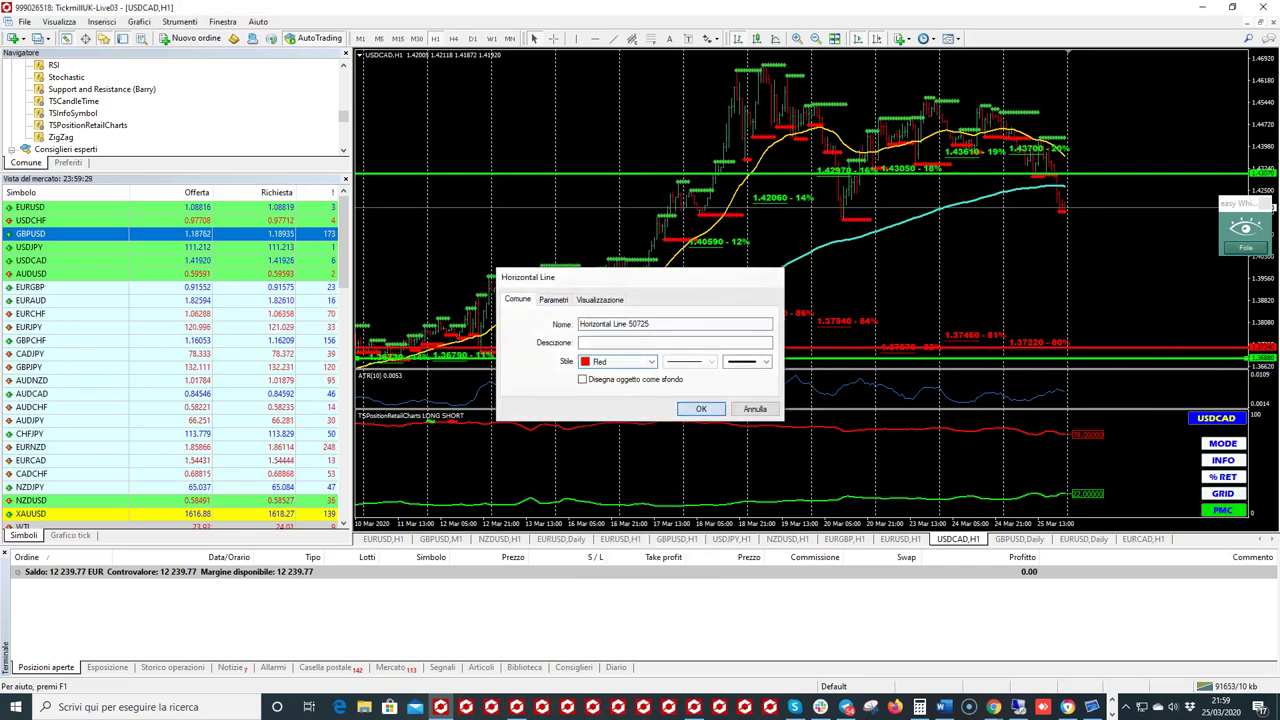
click(703, 409)
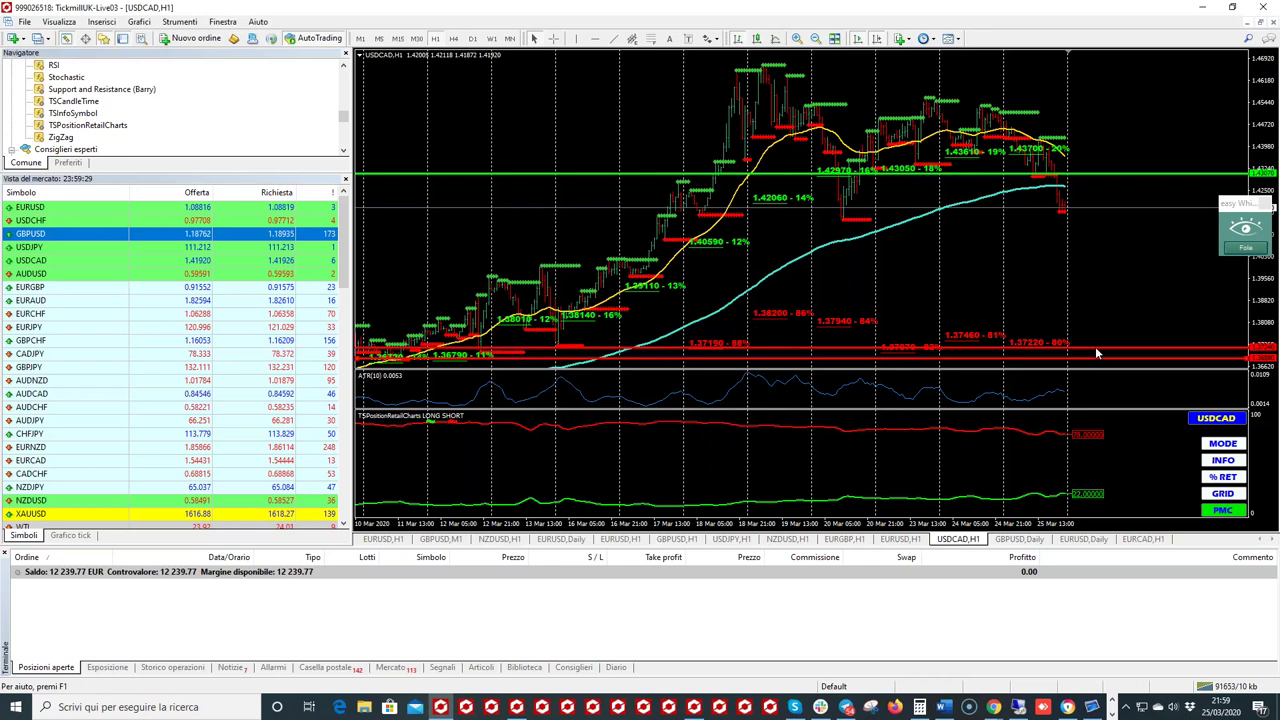
Step: Load USDCAD into the EURUSD daily chart and inspect the latest candle's opening level with the crosshair
click(1088, 540)
click(1140, 540)
click(1085, 539)
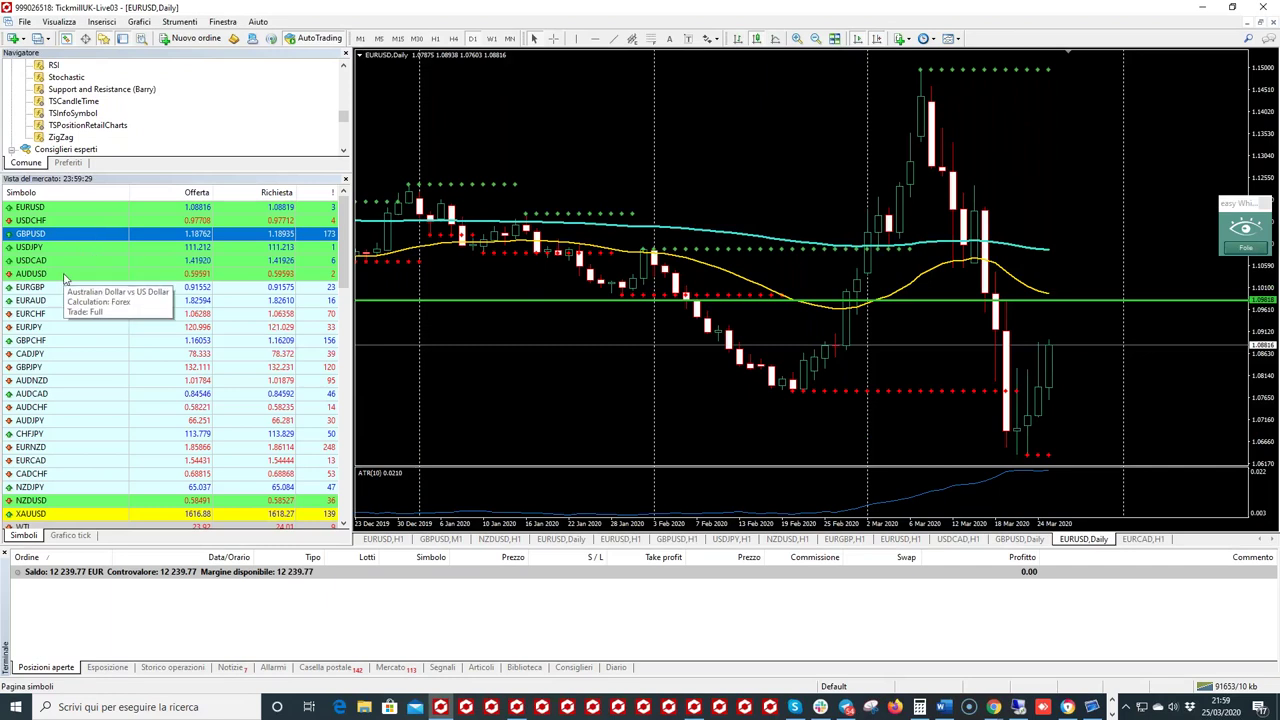
drag(52, 262, 778, 132)
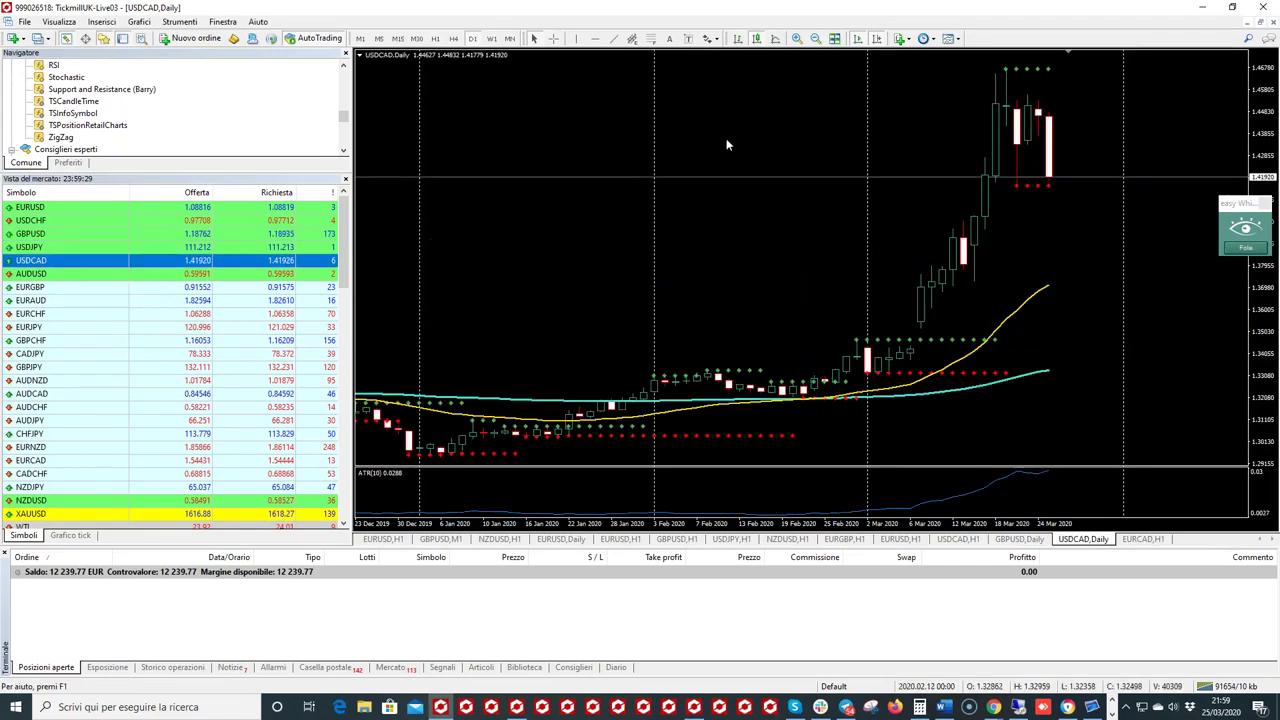
click(554, 38)
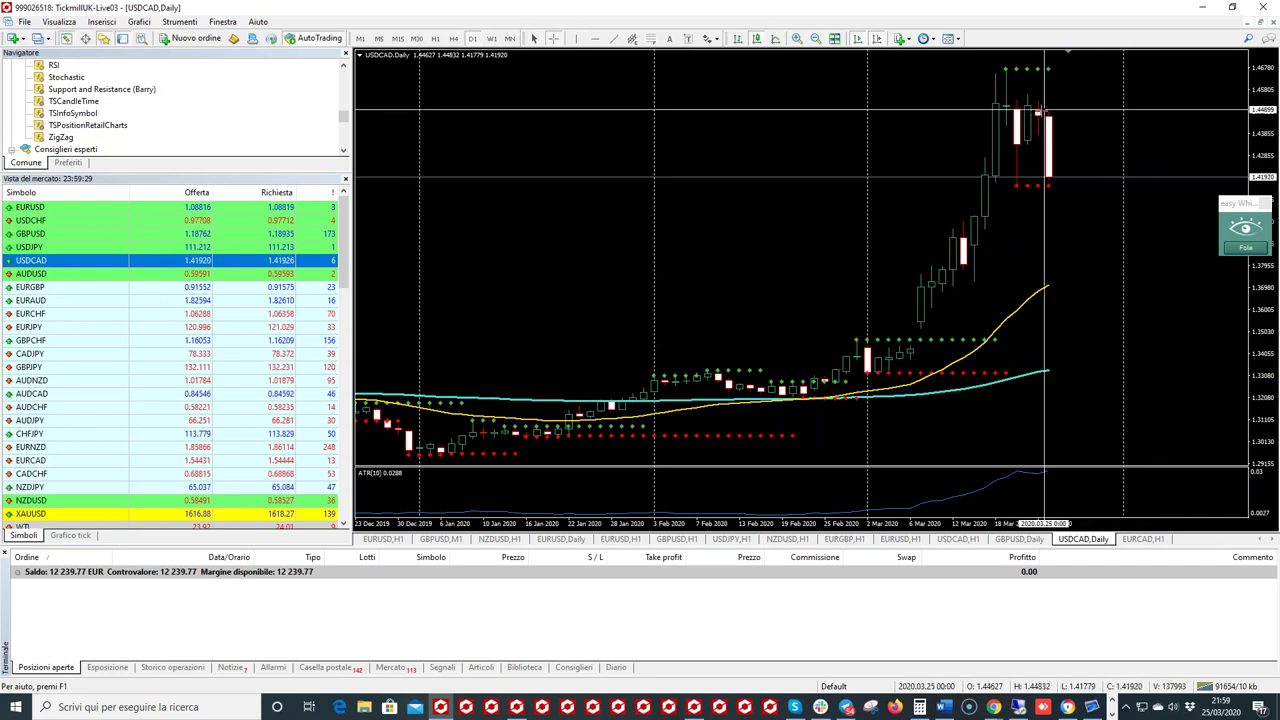
mouse_move(1033, 115)
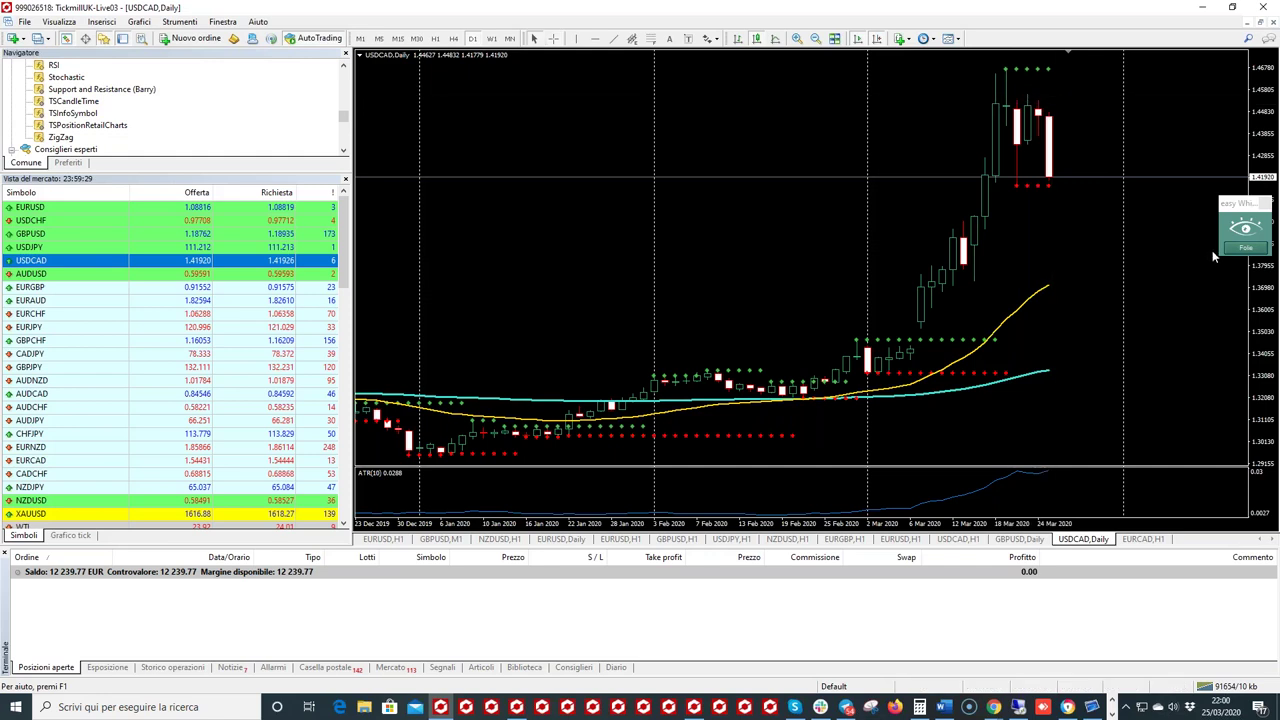
Step: Circle the latest USDCAD daily candle's top in red on the whiteboard, draw a stroke from the candle before the gap, and close the whiteboard
click(1242, 250)
drag(1045, 96, 1048, 128)
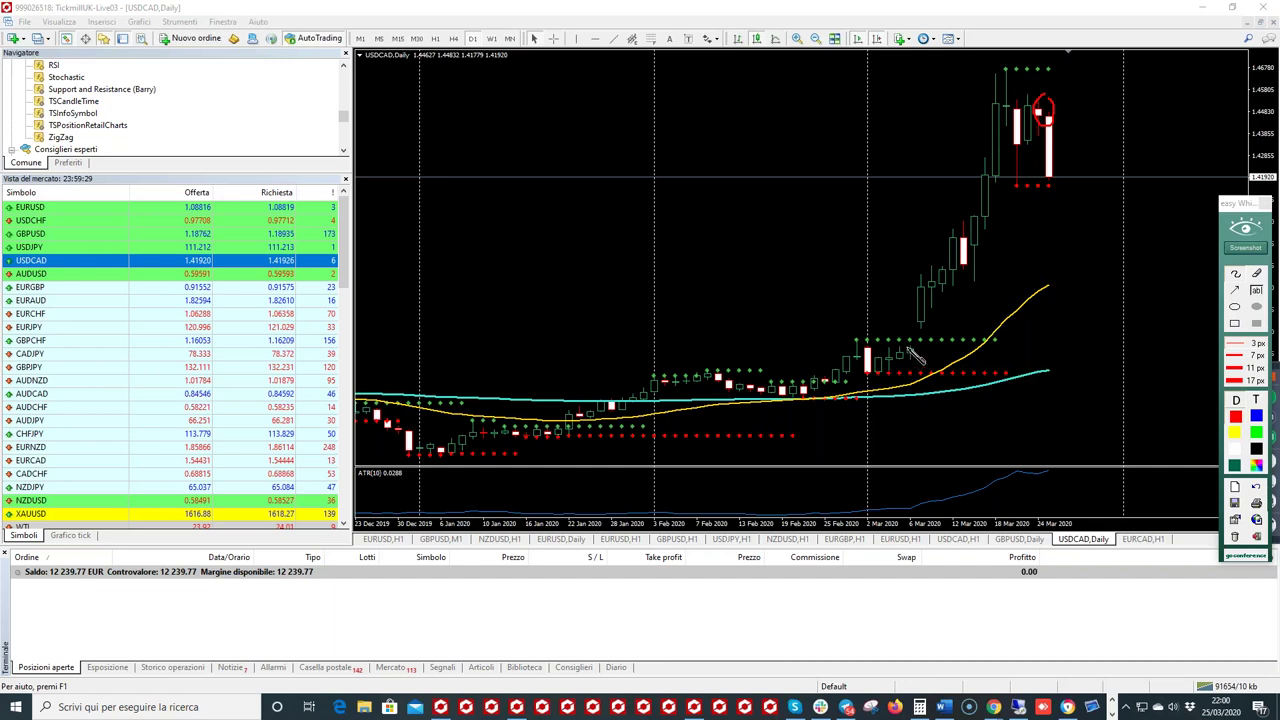
drag(909, 347, 1104, 355)
click(1244, 227)
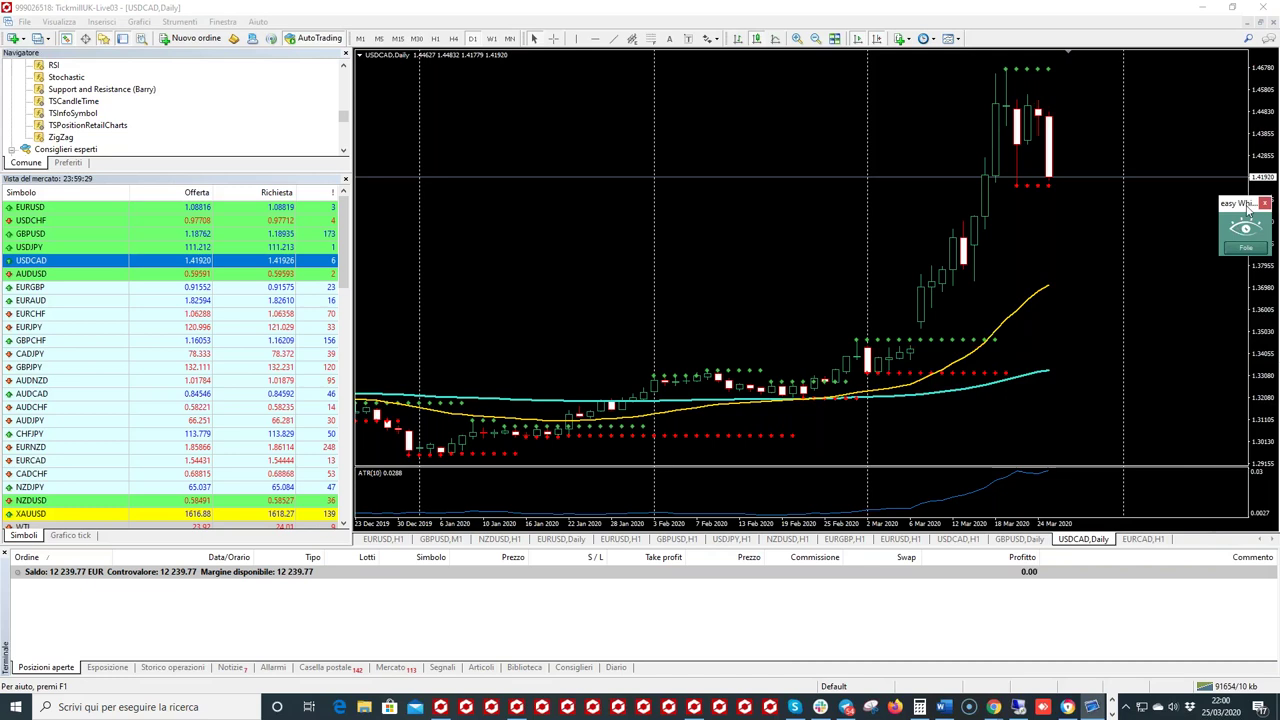
Step: Move the whiteboard overlay aside and examine the price levels around the latest USDCAD daily candle with the crosshair
drag(1248, 203, 1272, 157)
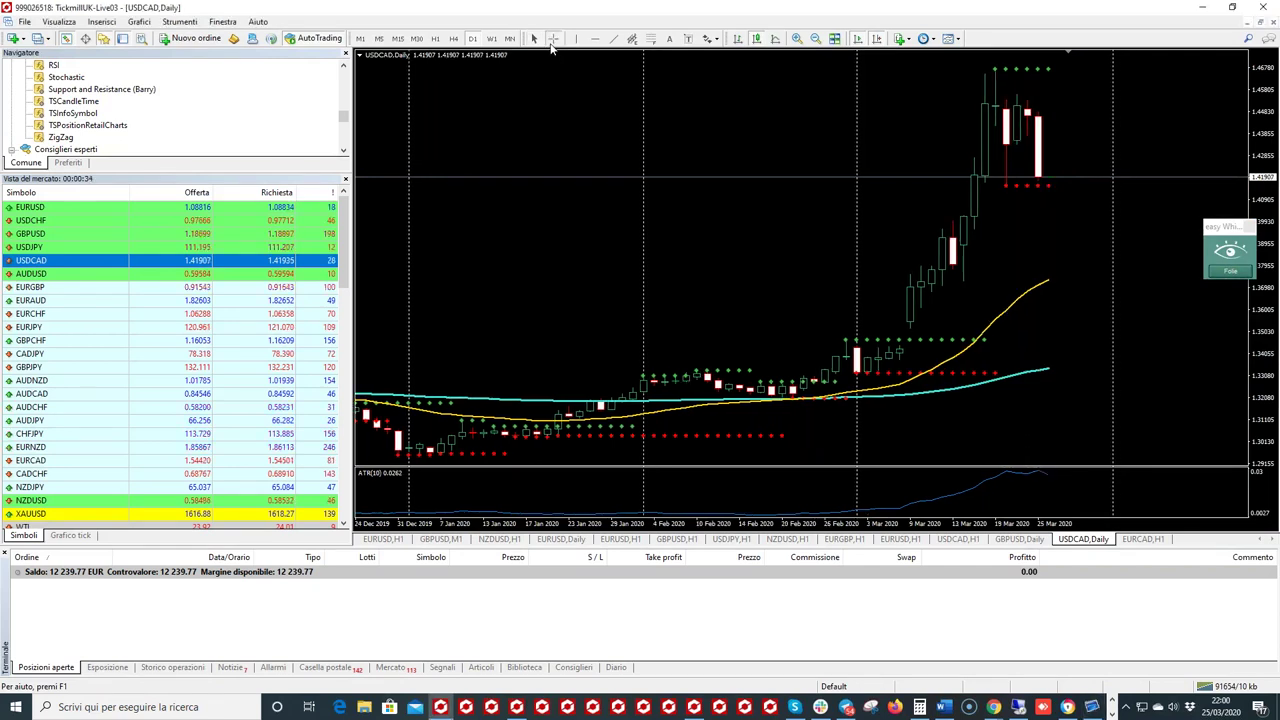
click(553, 39)
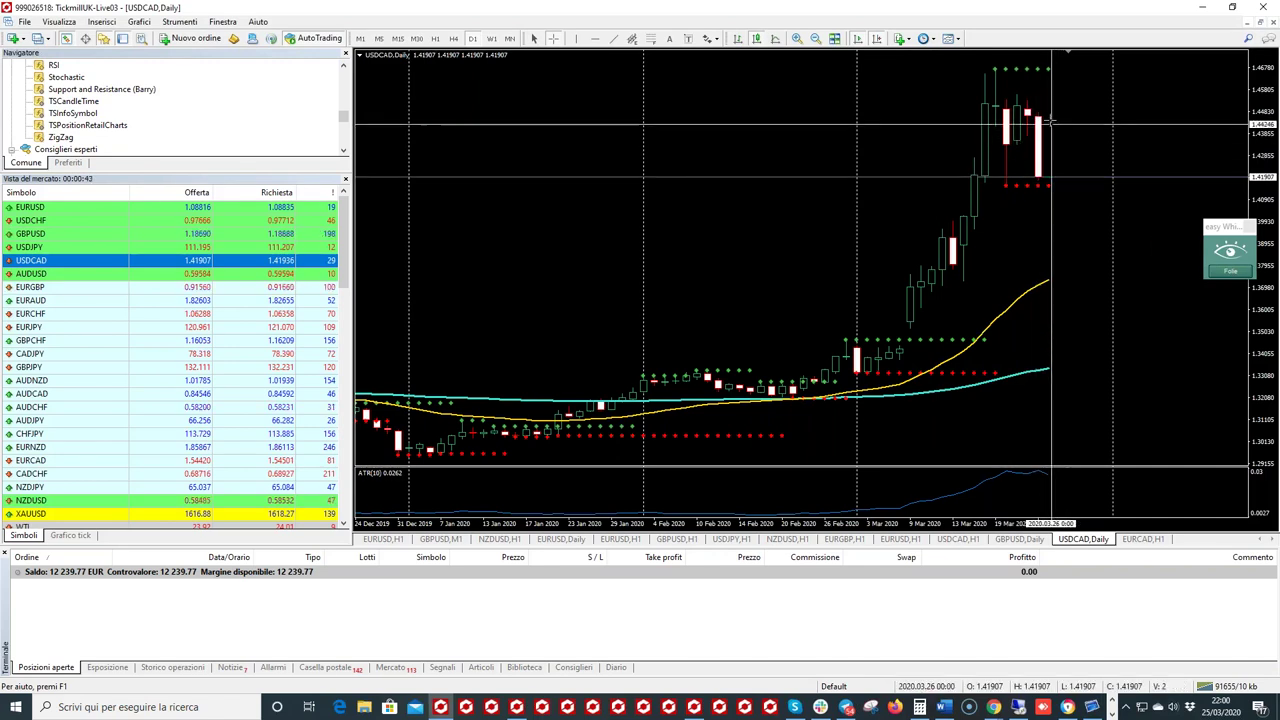
drag(1048, 137, 1052, 172)
click(554, 38)
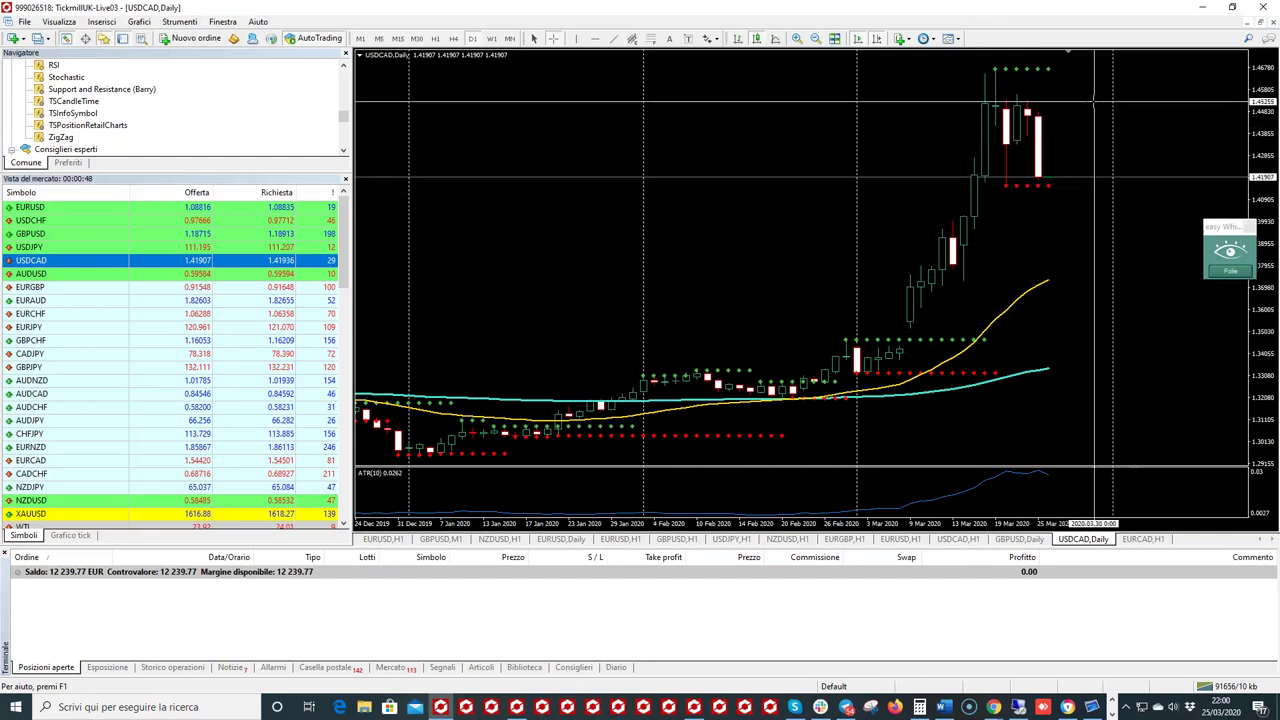
Step: Draw red strokes converging from the ends of the long and short retail curves on the USDCAD H1 chart, and close the whiteboard
click(957, 538)
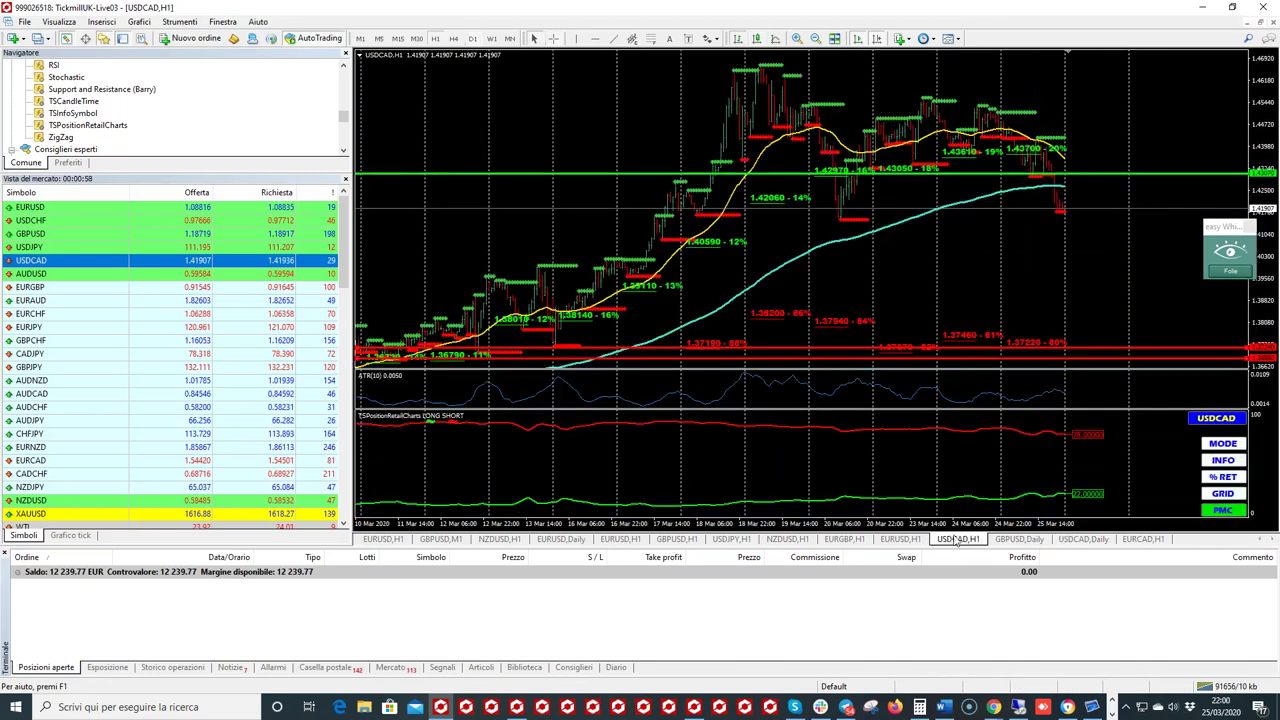
click(816, 38)
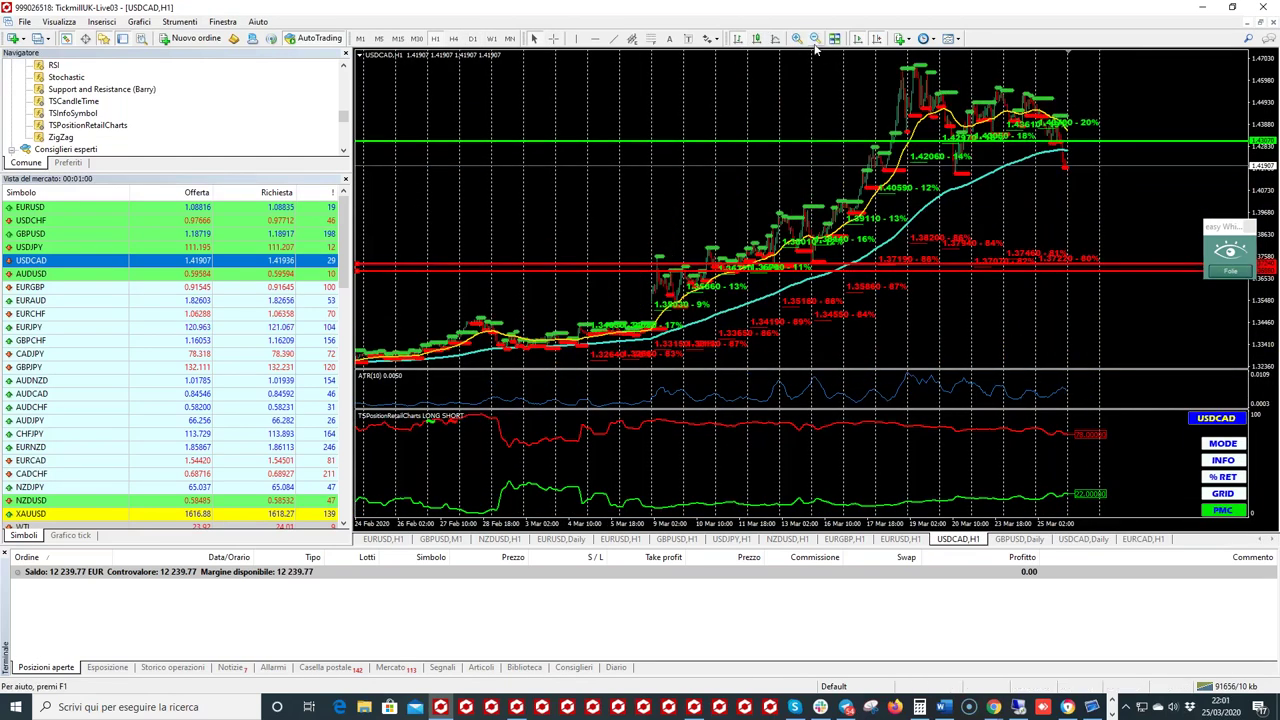
click(554, 38)
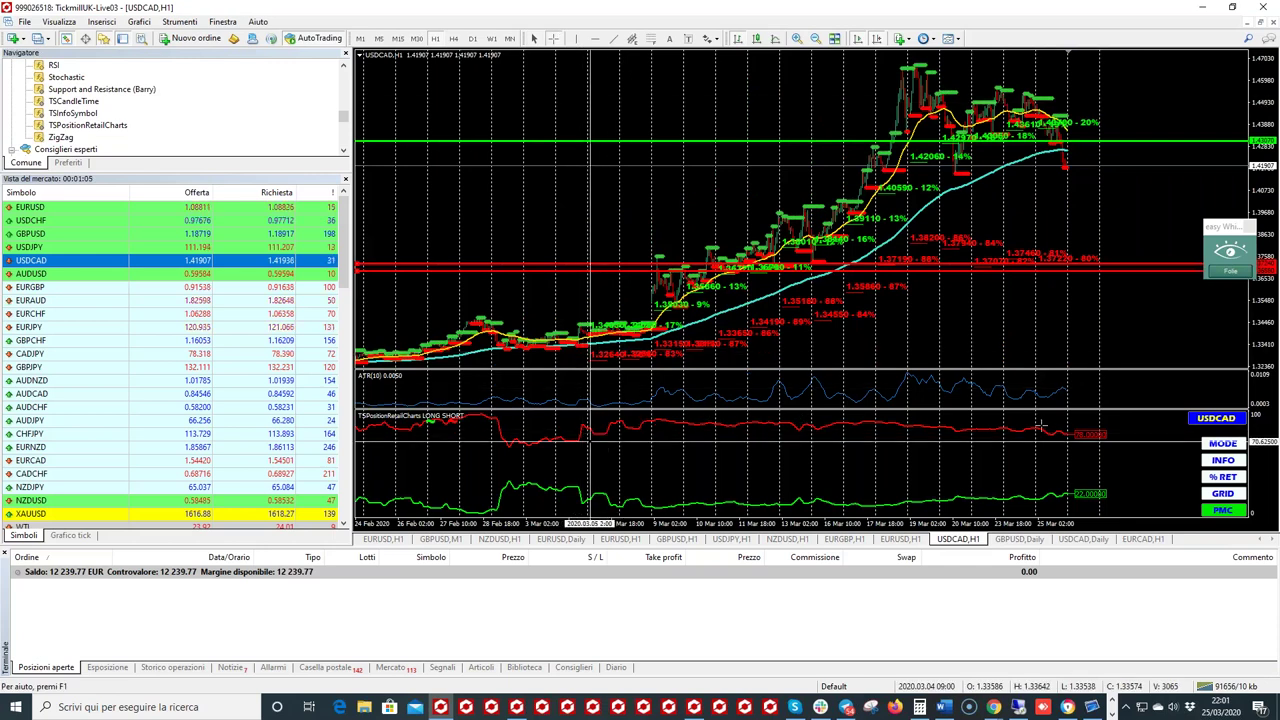
click(1229, 273)
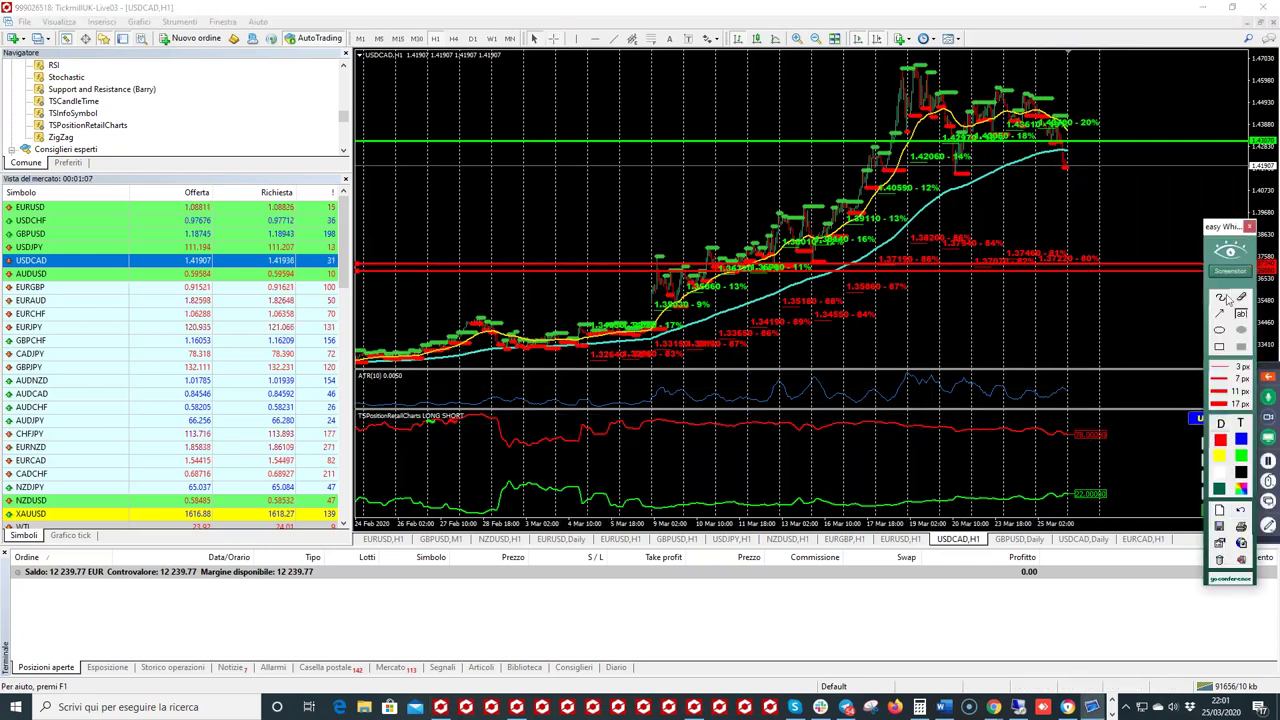
mouse_move(1075, 436)
mouse_down()
mouse_move(1095, 452)
mouse_move(1075, 497)
mouse_up()
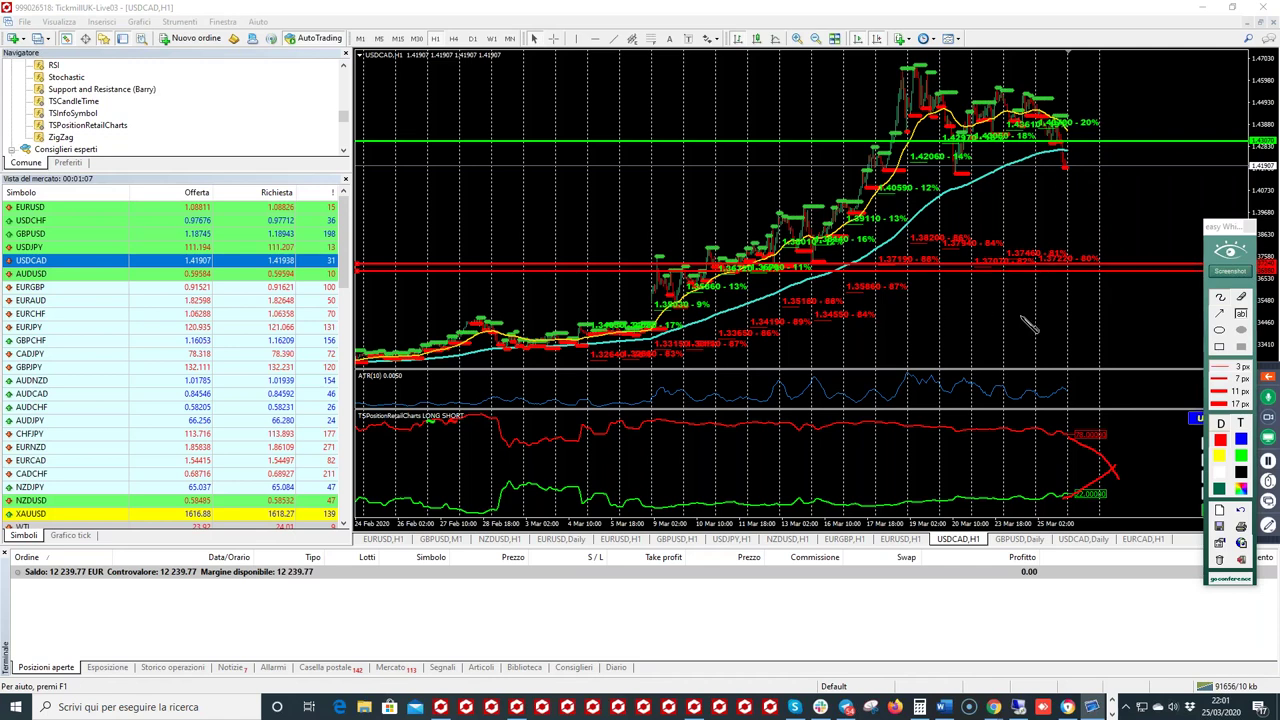
click(1230, 270)
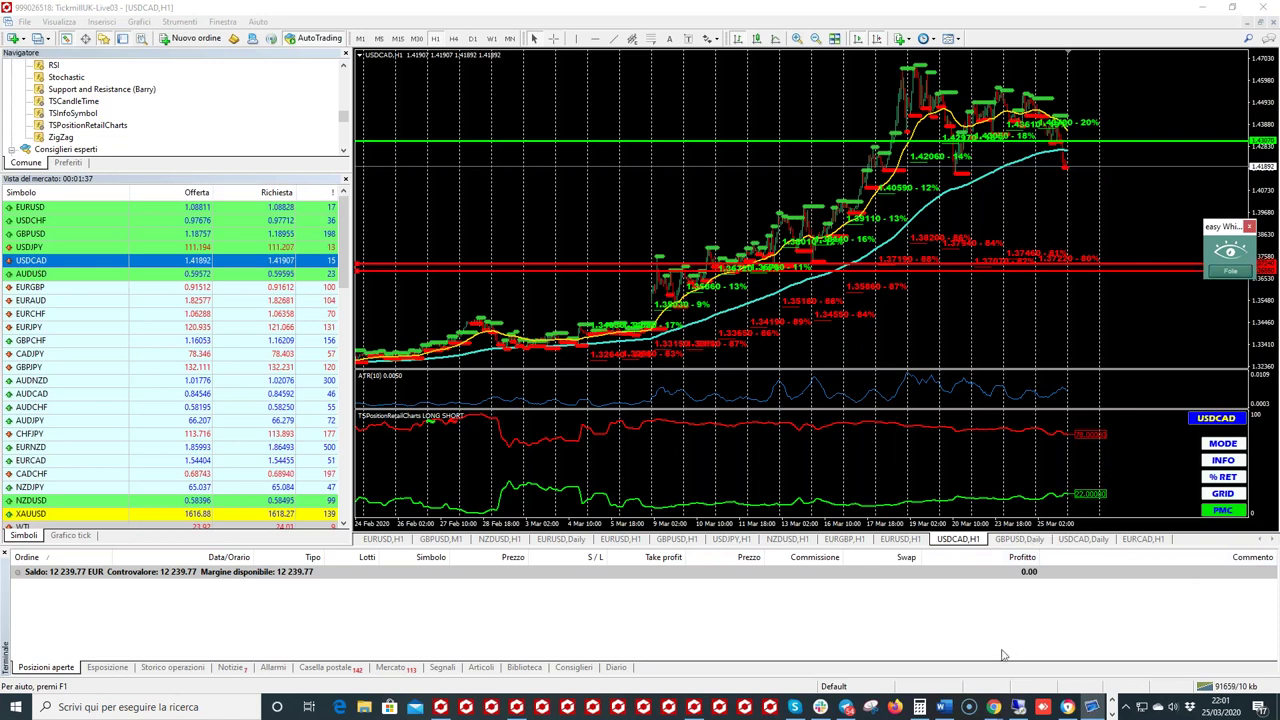
Step: Switch to the remote desktop session, load USDCAD into its NZDUSD H1 chart without reactivating the expert, and minimise the session
click(1019, 712)
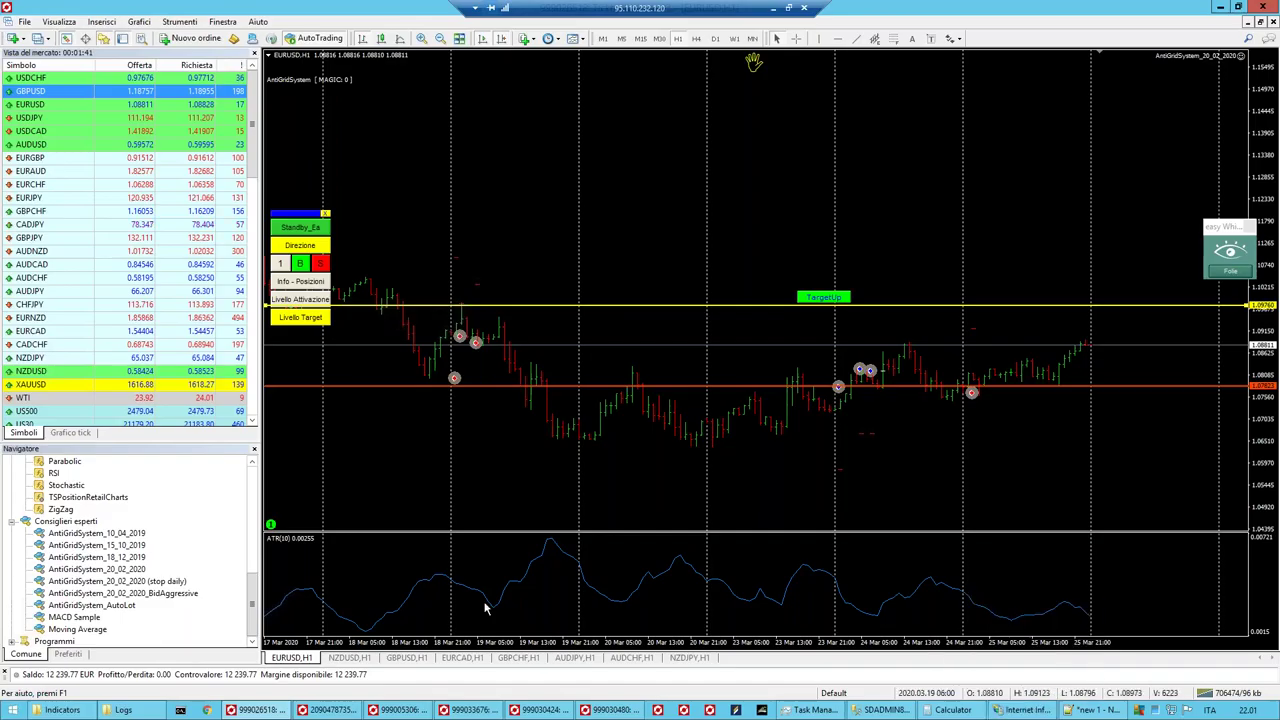
click(349, 658)
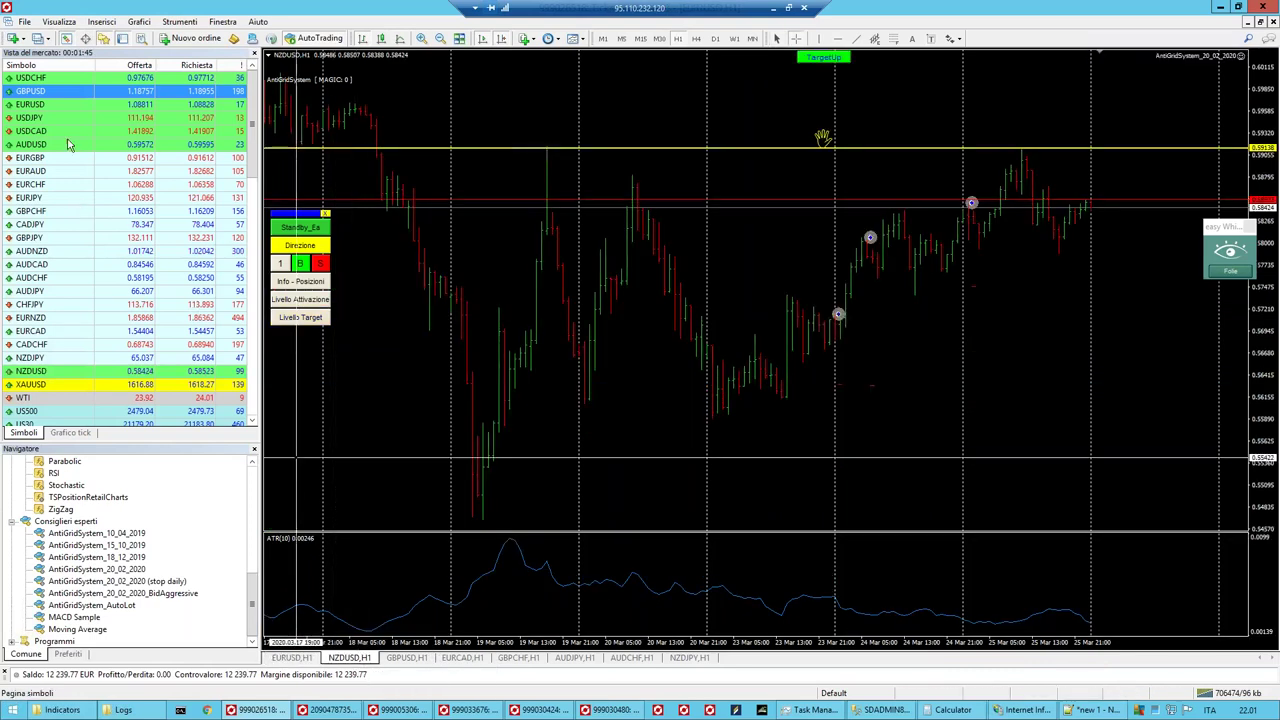
drag(62, 136, 613, 248)
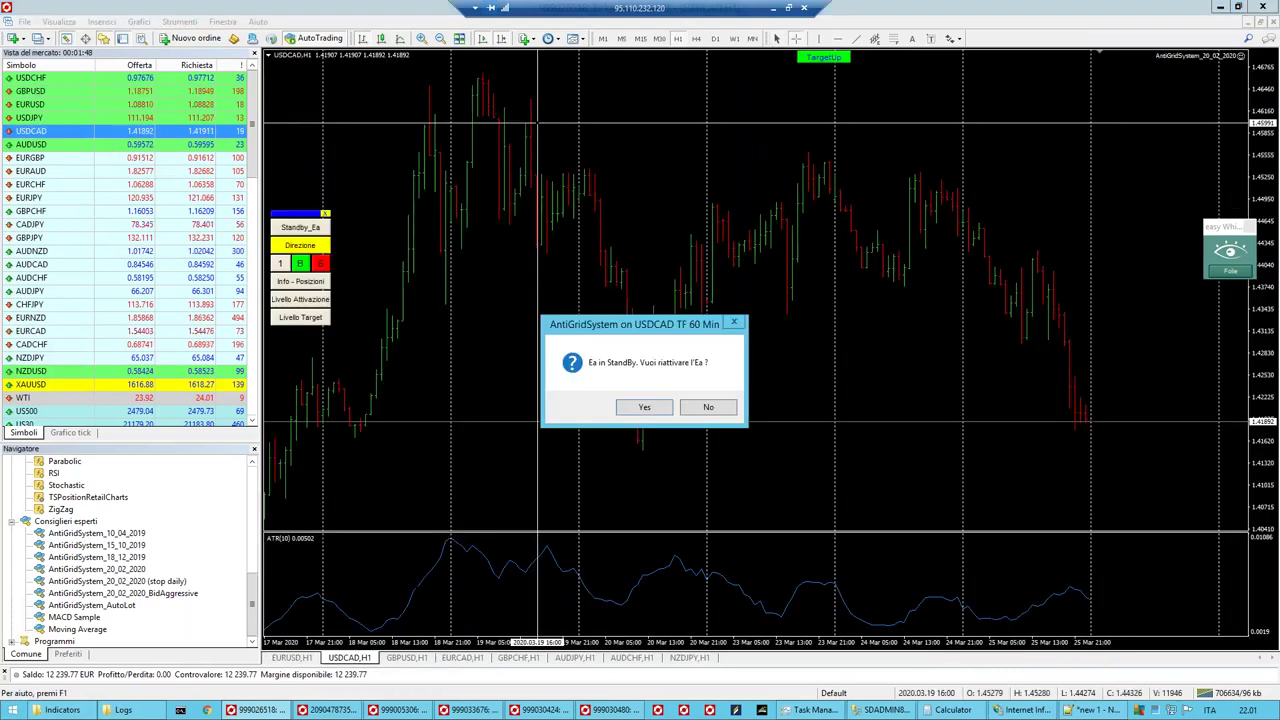
click(707, 410)
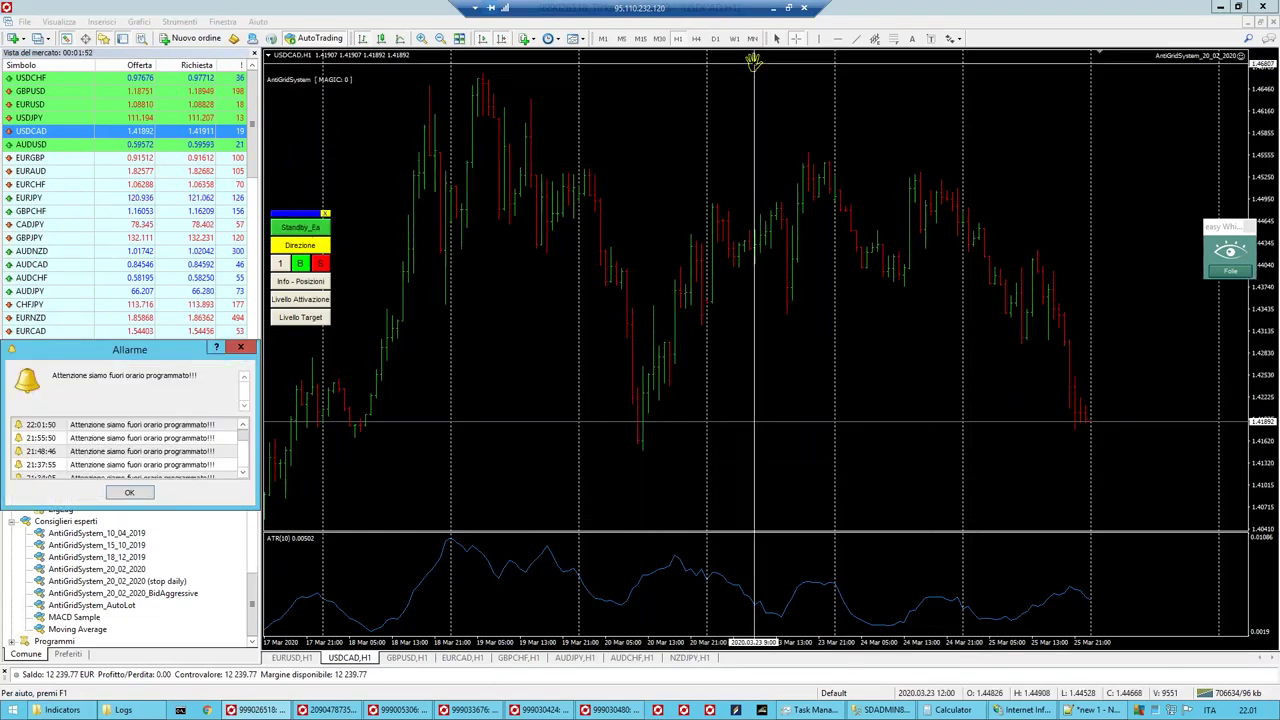
click(773, 7)
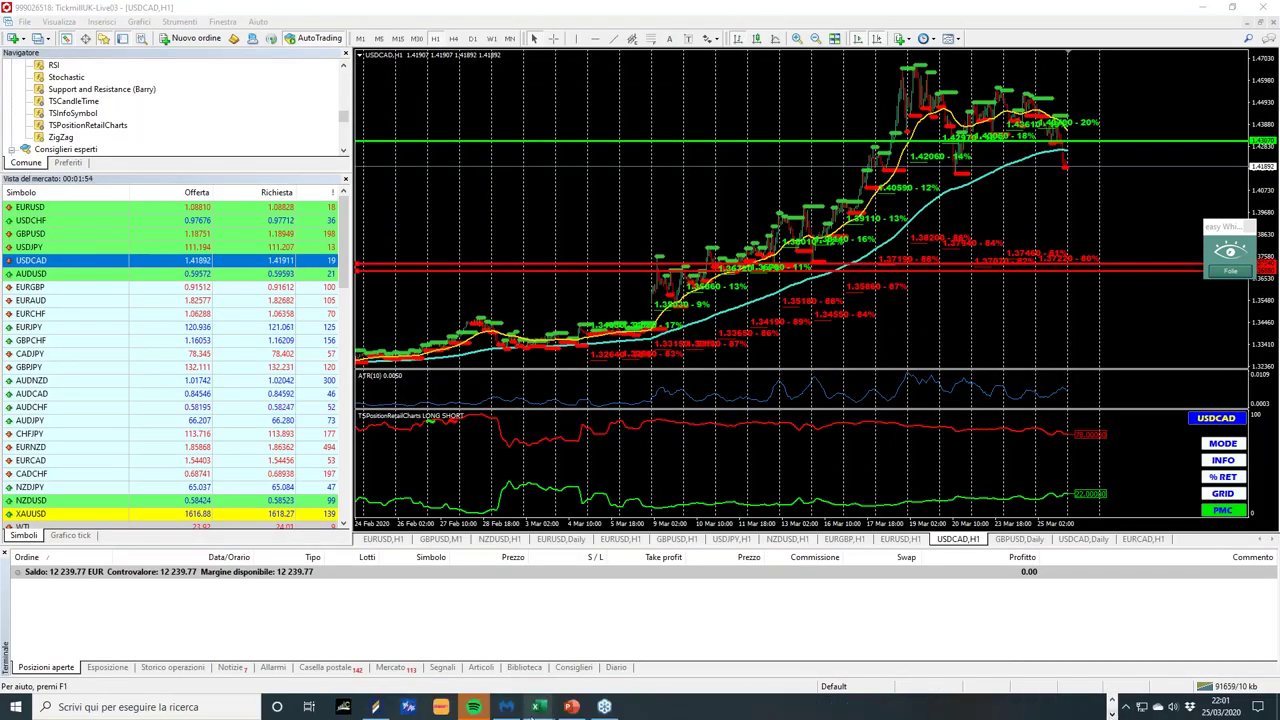
Step: Switch to the Excel workbook "Strumenti per l'analisi retail" and examine USDCAD's 100k percentage and ideal stop pips
mouse_move(540, 708)
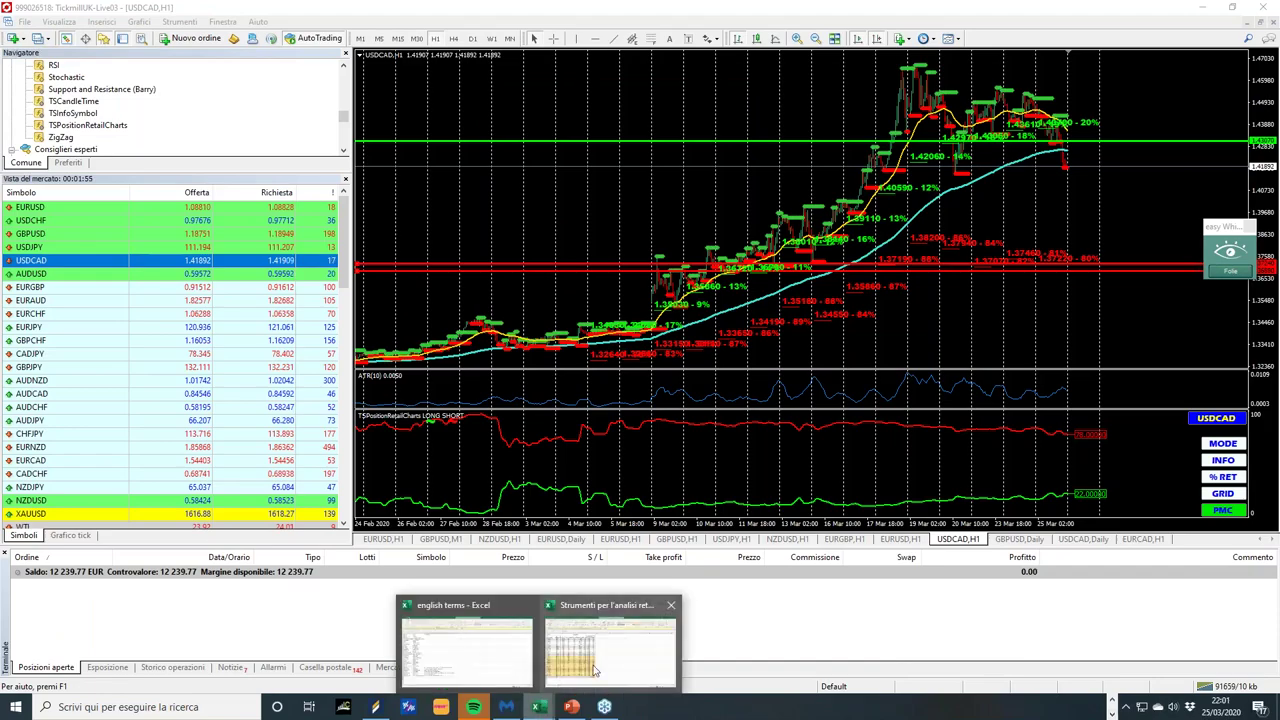
click(596, 668)
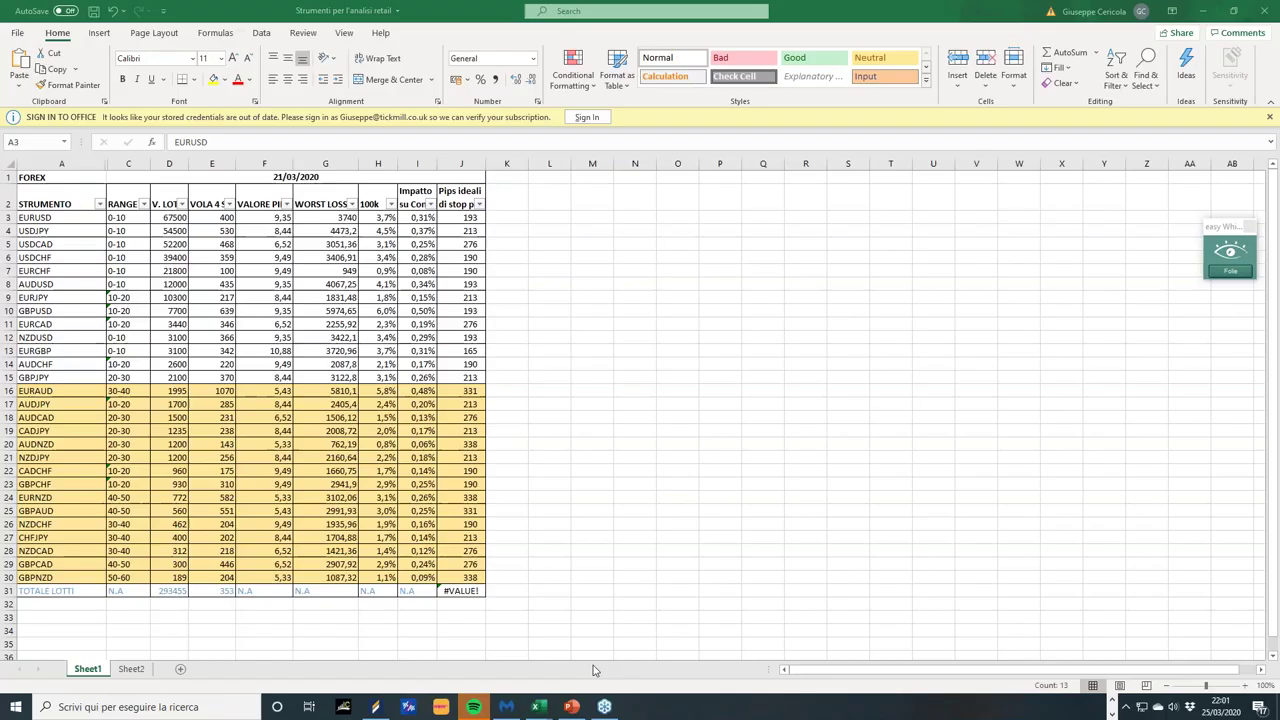
click(63, 246)
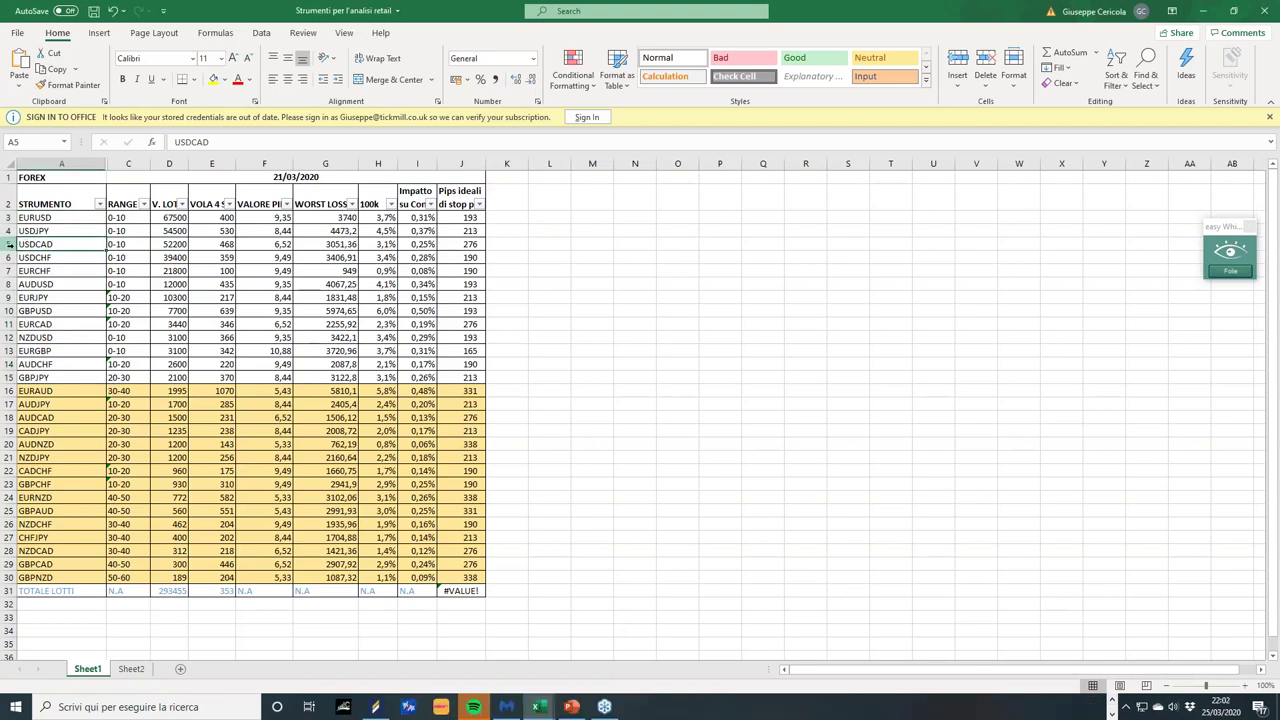
click(10, 244)
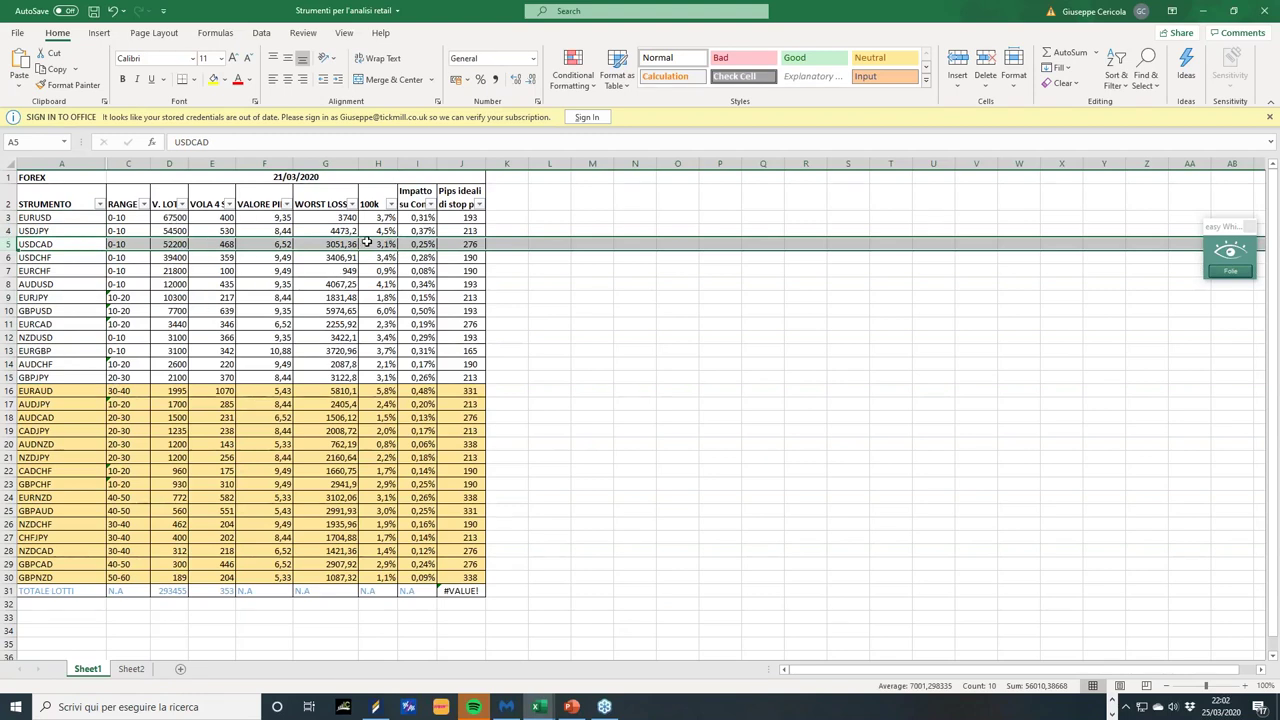
click(373, 245)
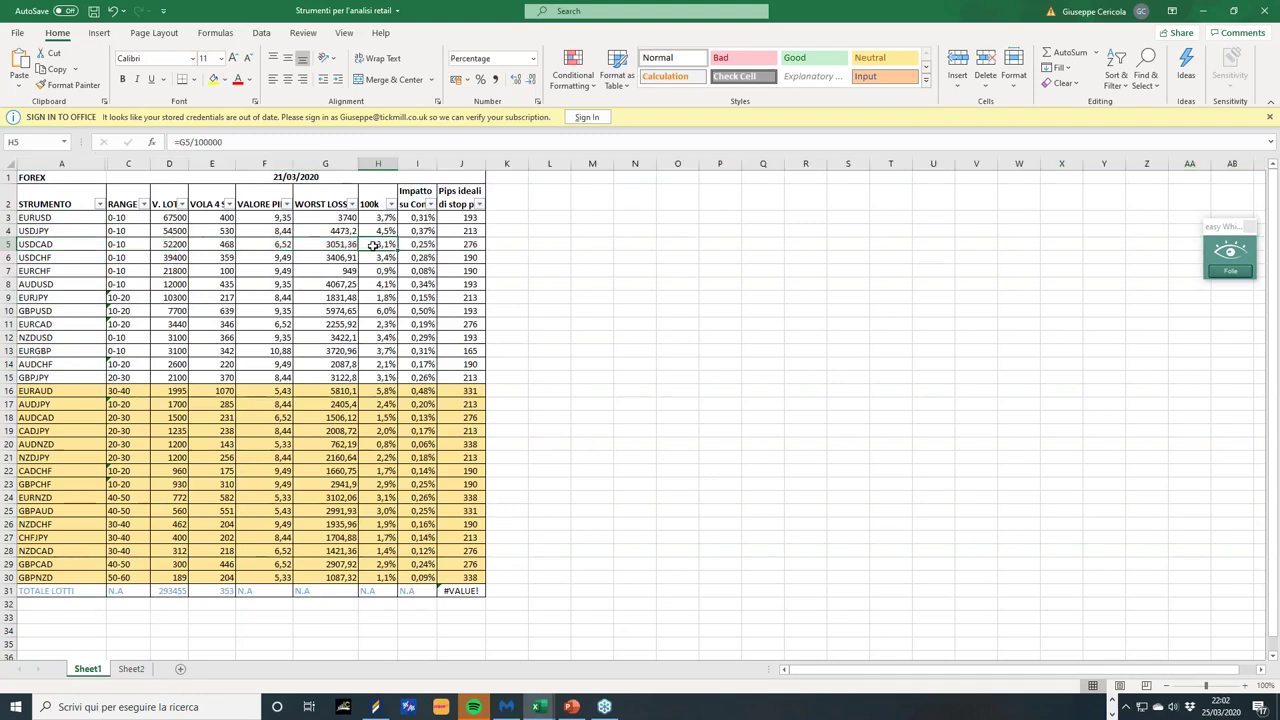
click(458, 244)
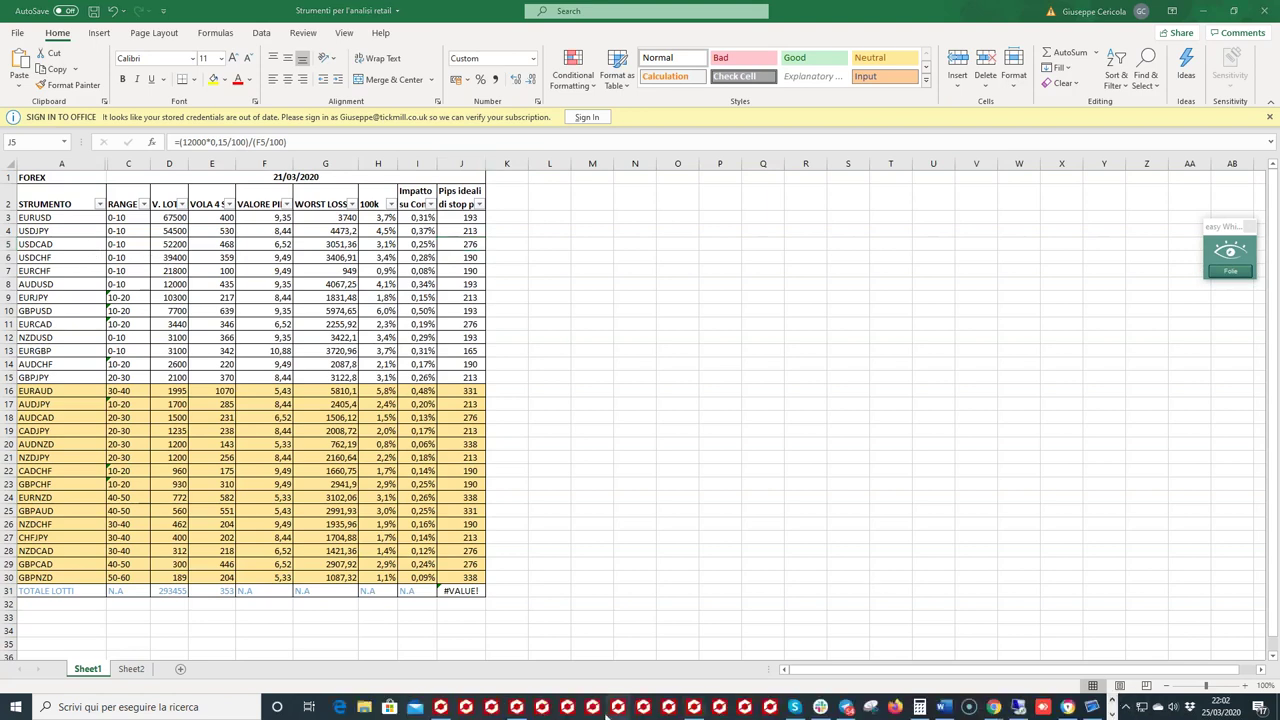
Step: Return to MetaTrader and examine the major pairs' retail positioning and average prices in the retail positions overview
click(440, 706)
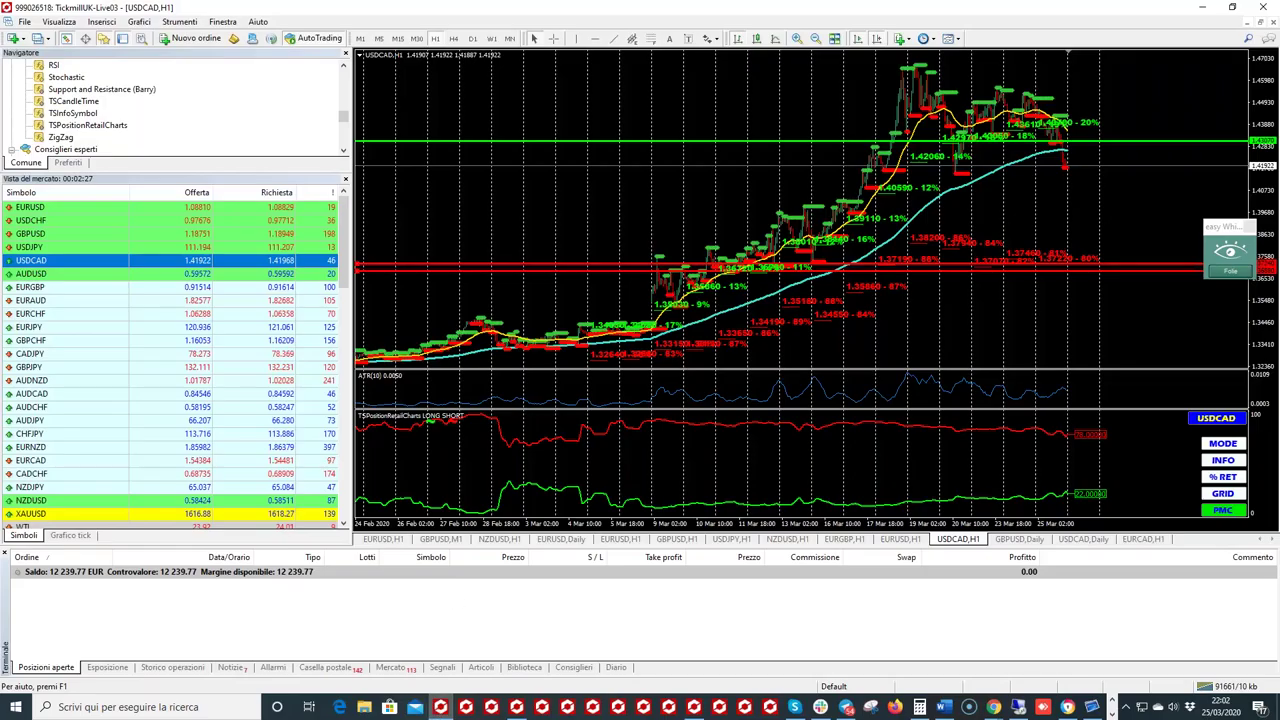
click(383, 539)
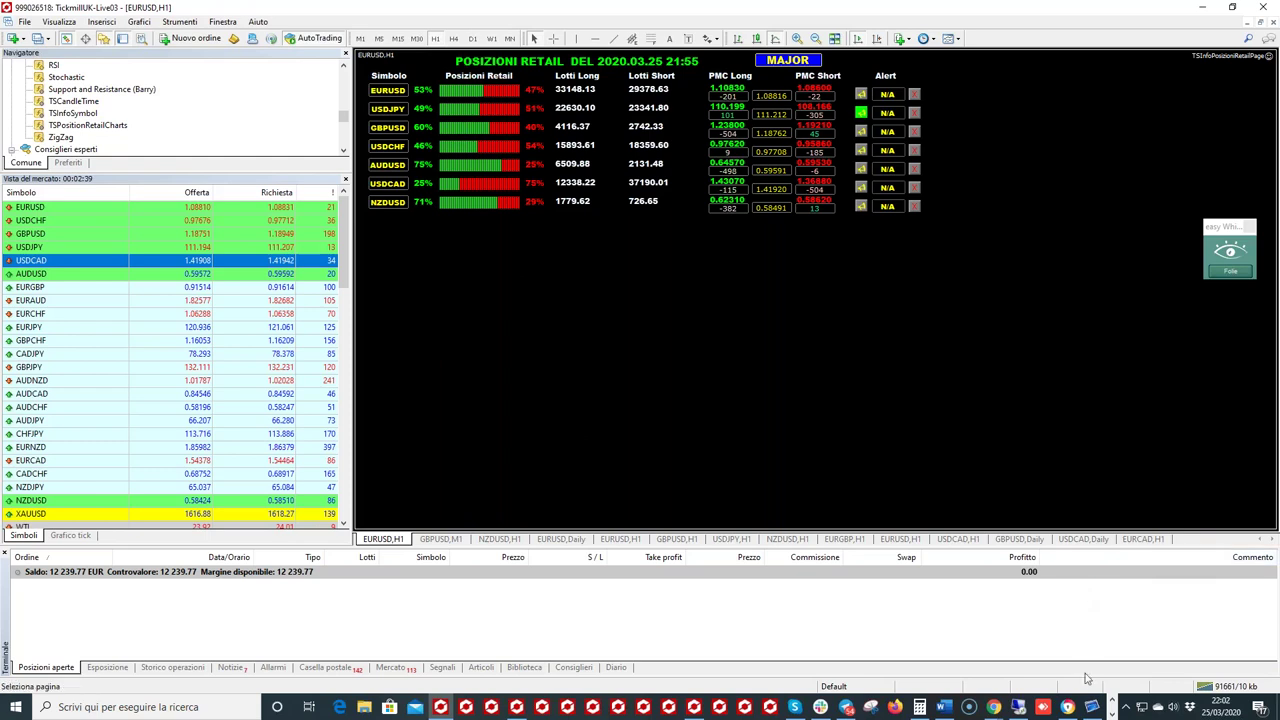
mouse_move(1090, 708)
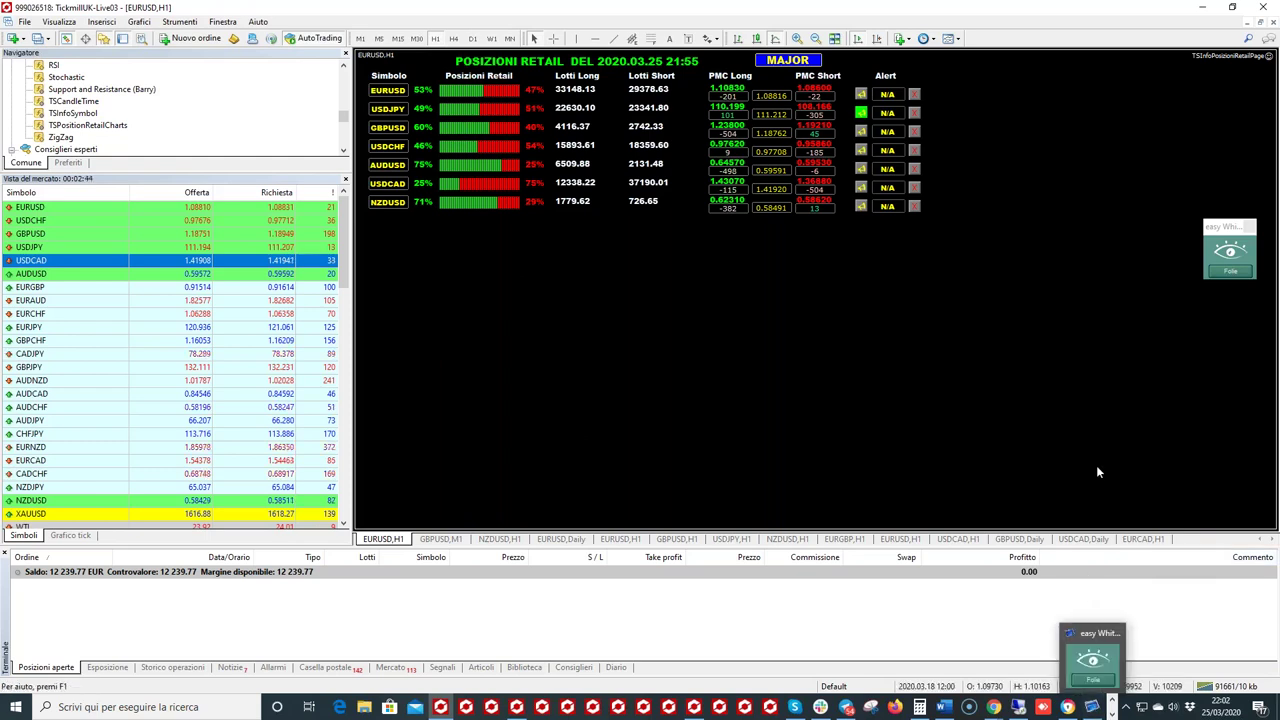
scroll(478, 707, down, 1)
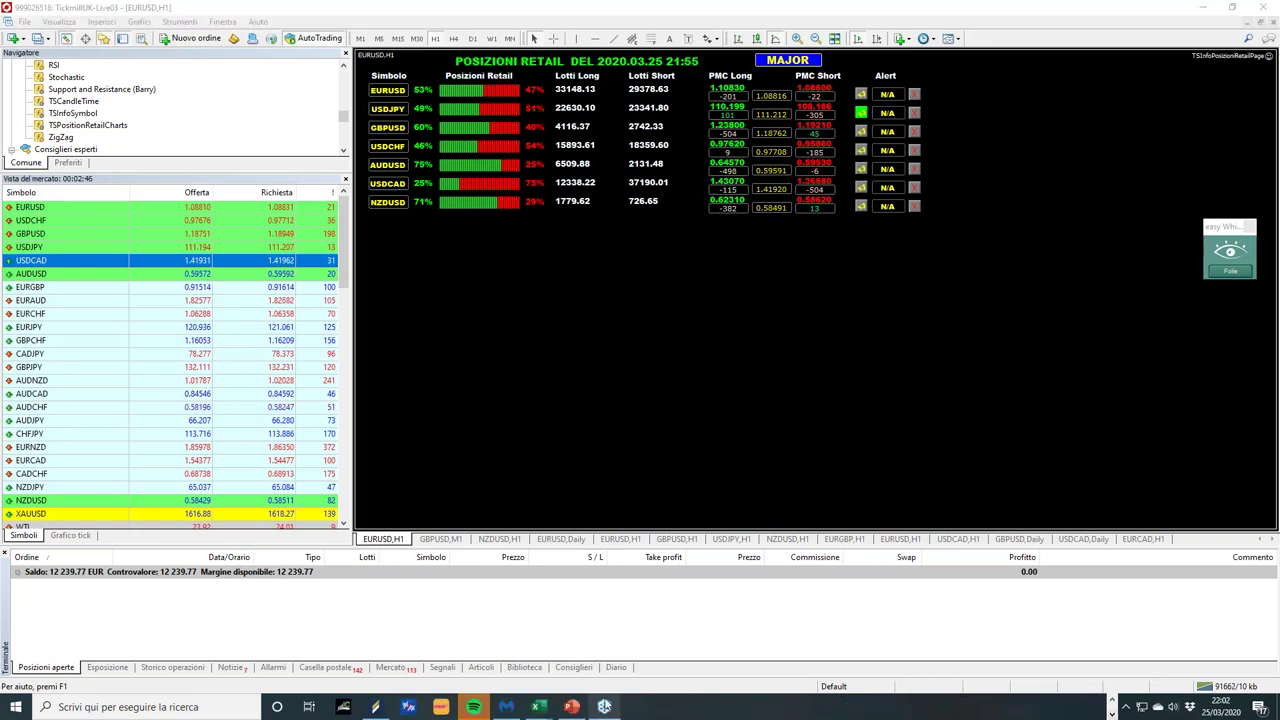
click(1111, 702)
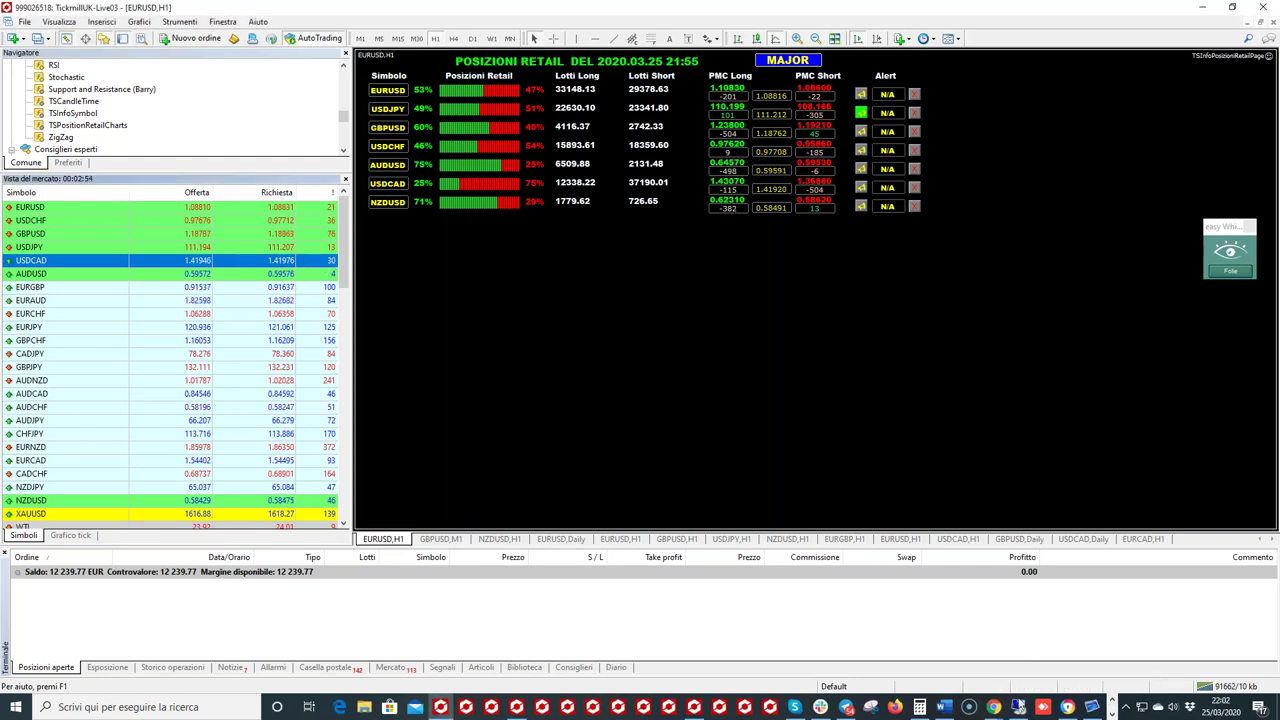
Step: In the remote desktop session, dismiss the alert, set Max_Spread to 5.0 for the USDCAD AntiGridSystem expert, and reactivate the expert
click(1018, 706)
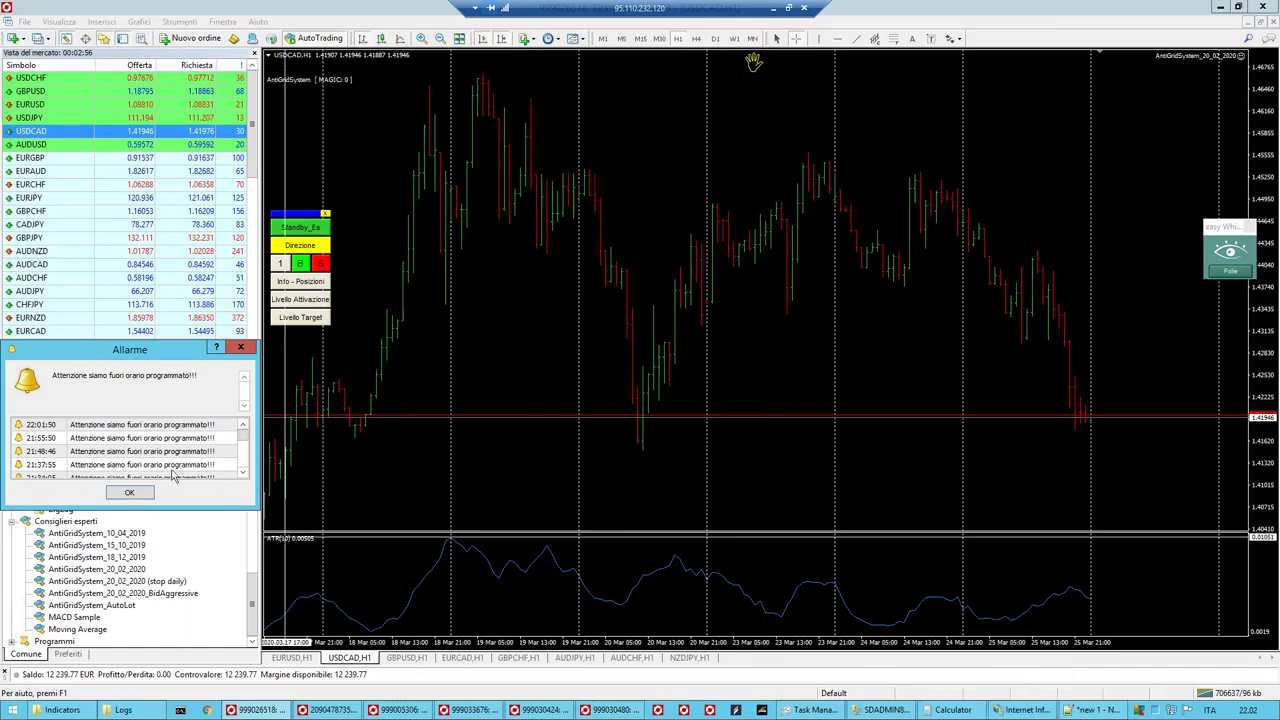
click(133, 493)
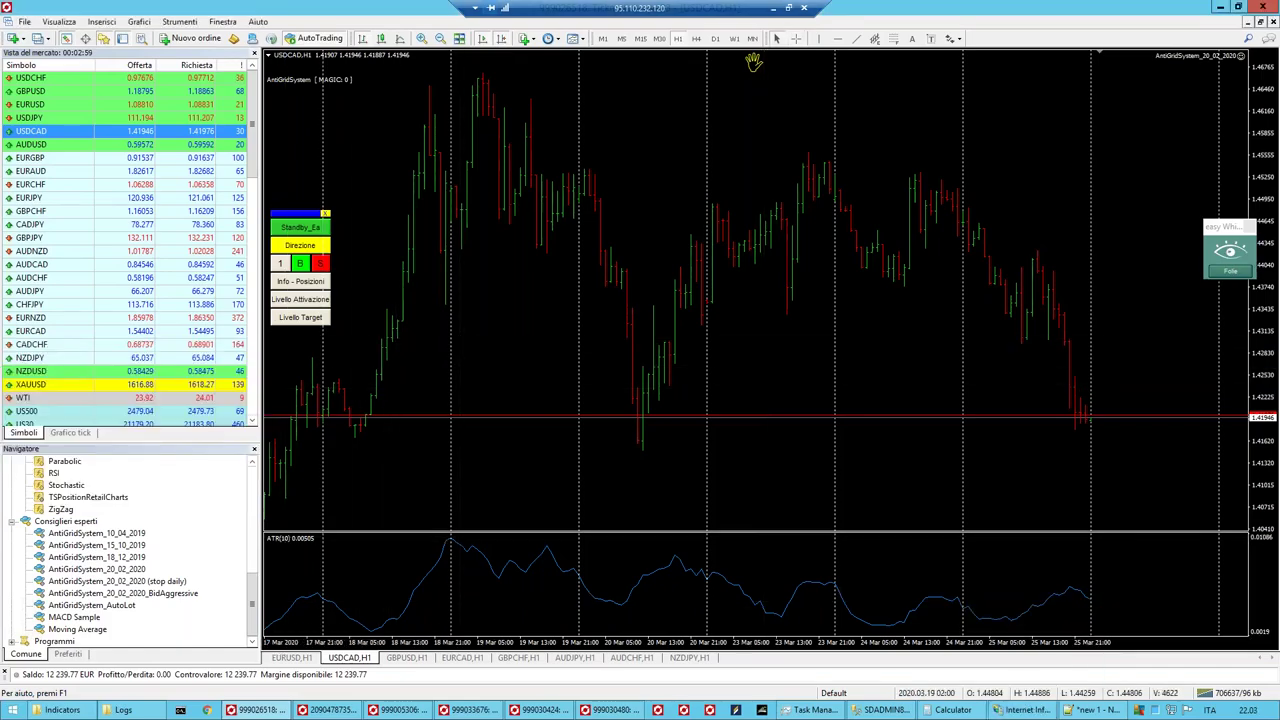
key(F7)
click(752, 153)
click(752, 153)
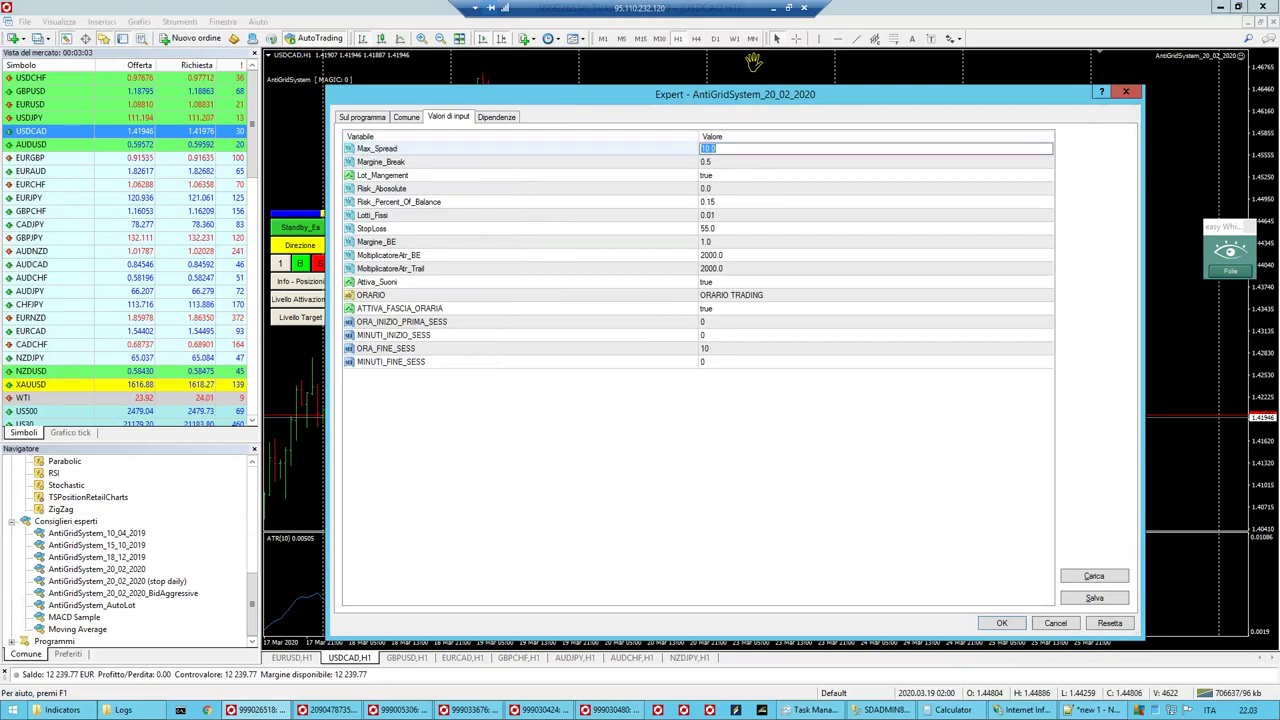
click(741, 158)
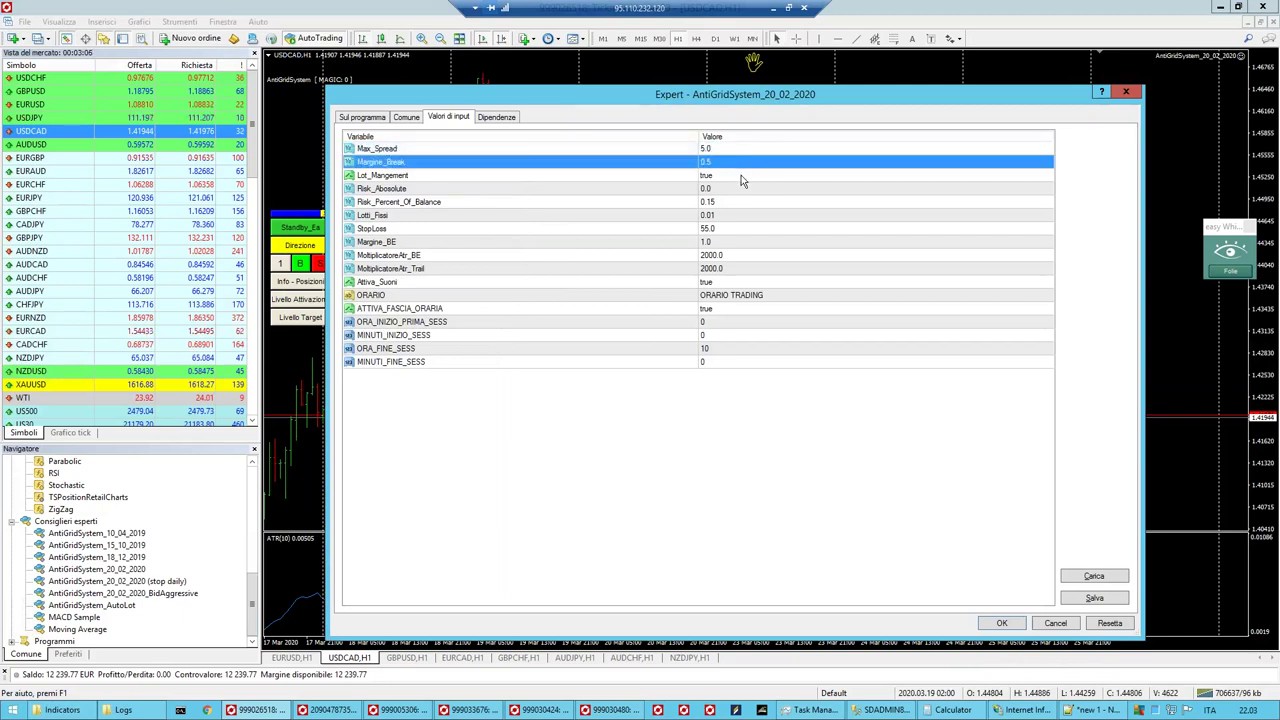
click(740, 165)
click(739, 178)
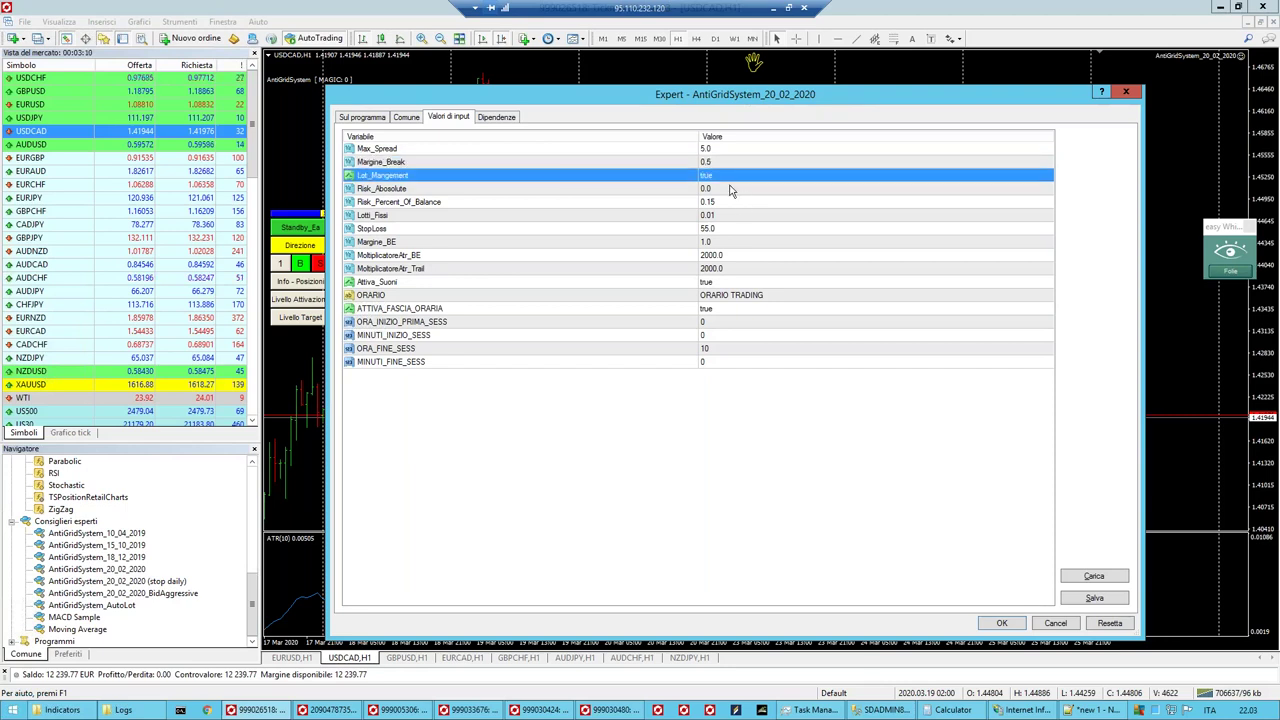
click(730, 190)
click(742, 205)
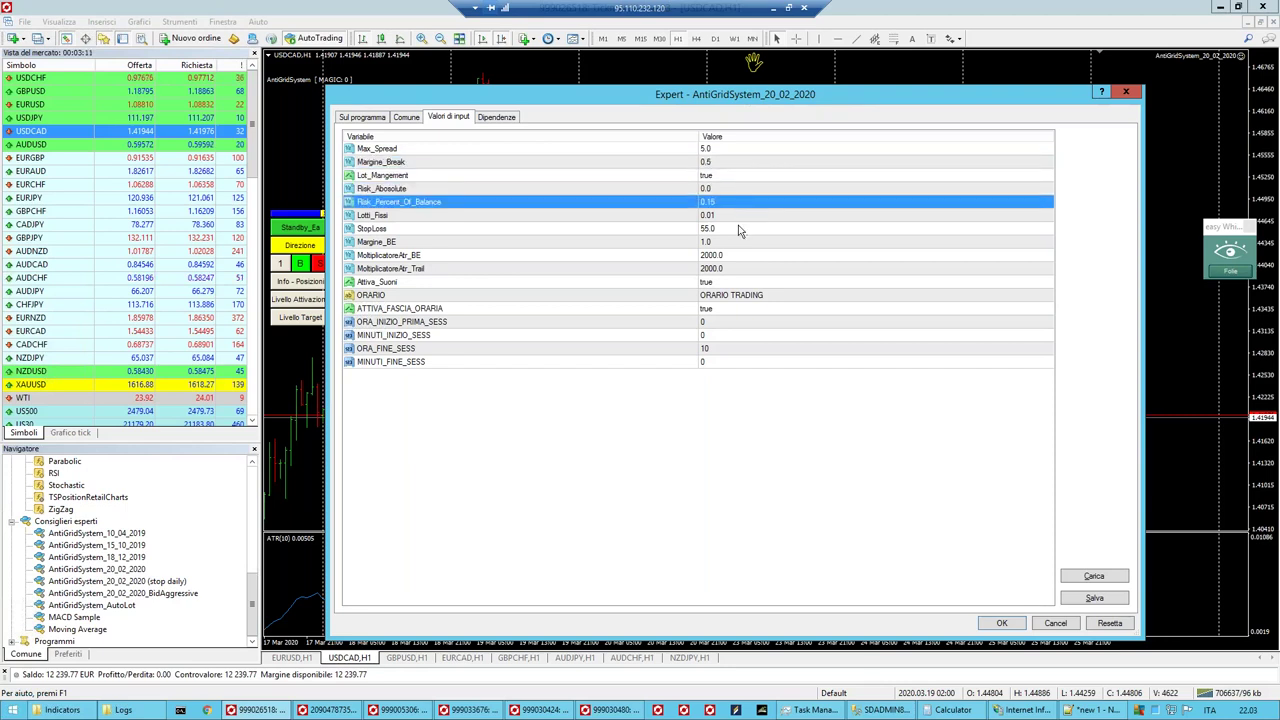
click(1012, 622)
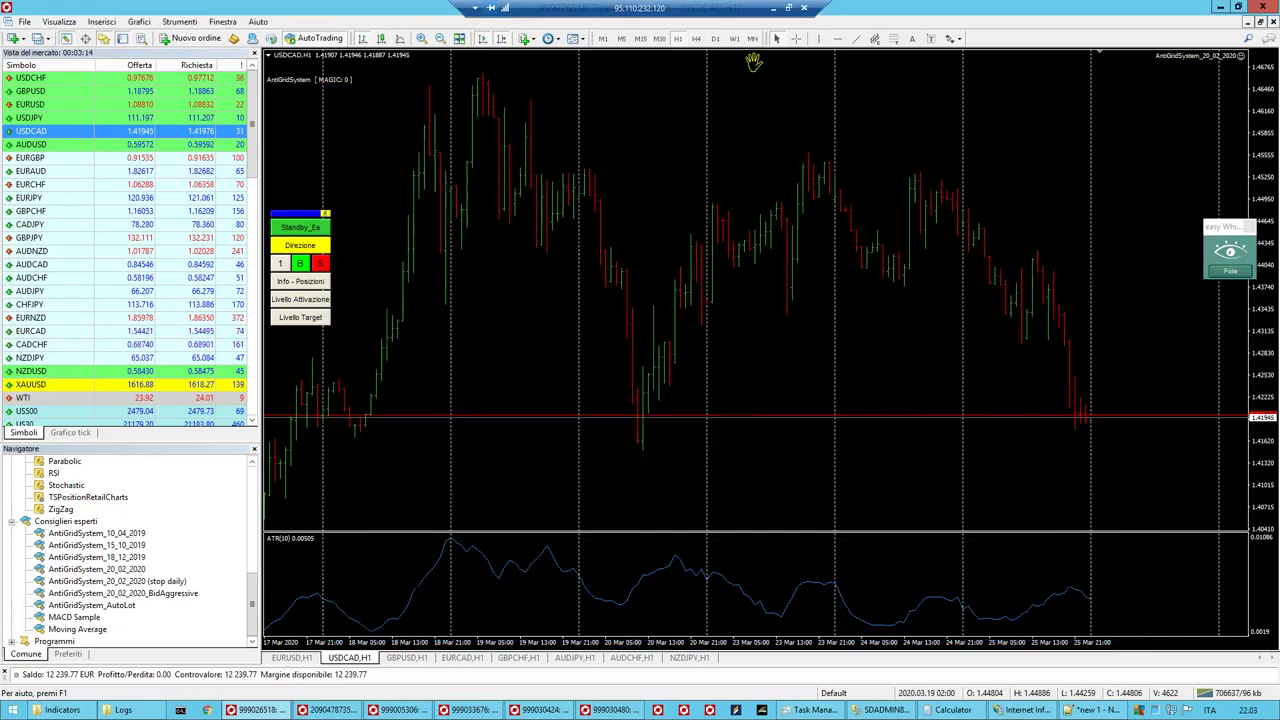
click(634, 407)
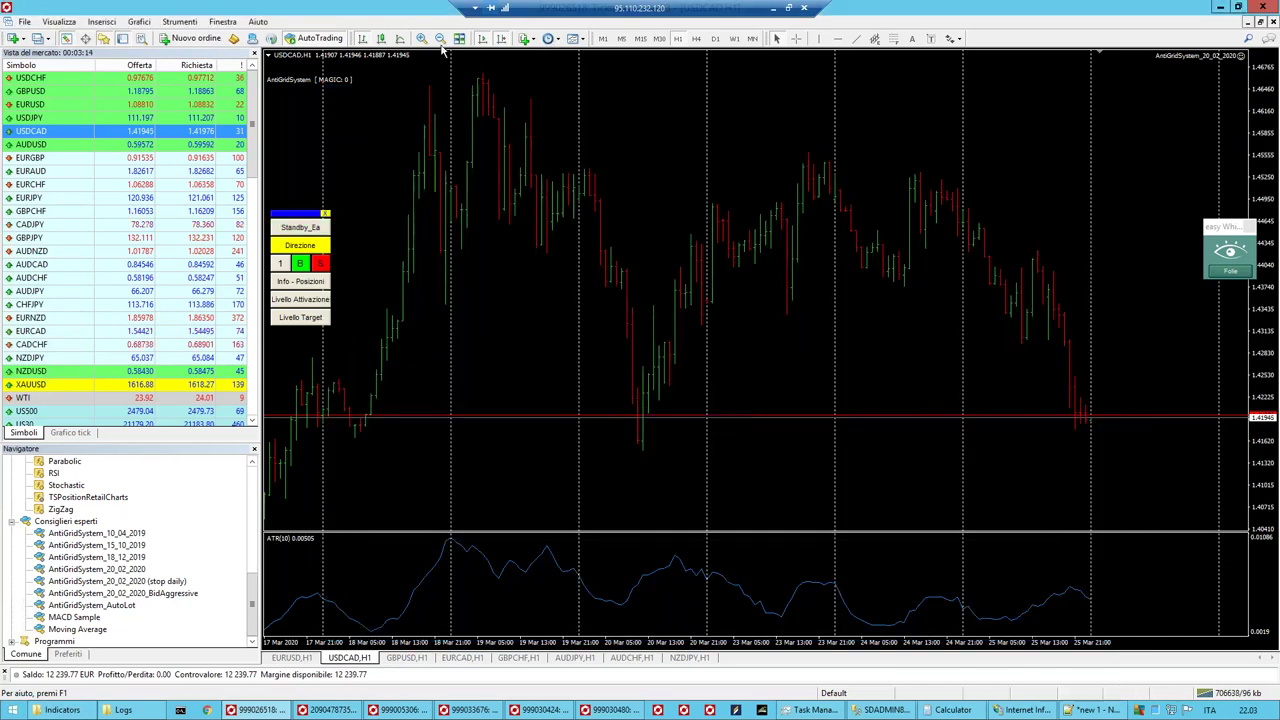
Step: Inspect the latest USDCAD ATR peak with the crosshair, set the AntiGridSystem StopLoss to 61, and reactivate the expert
click(795, 38)
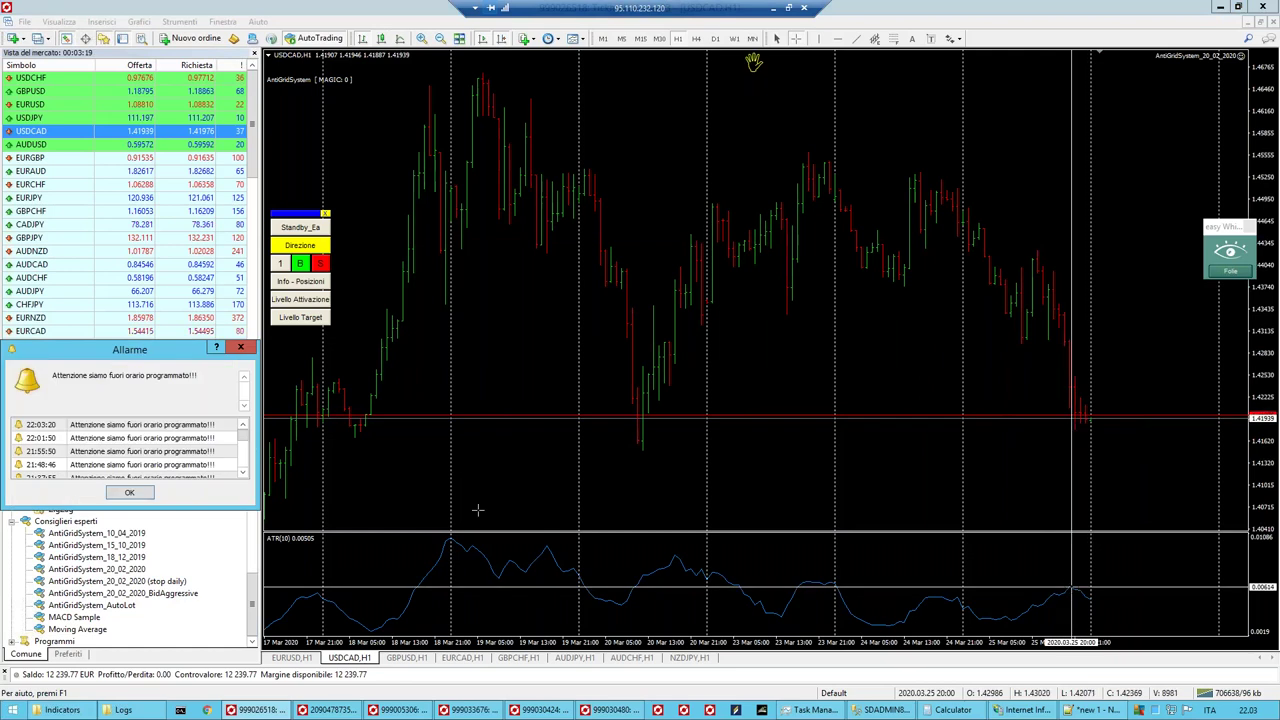
click(140, 493)
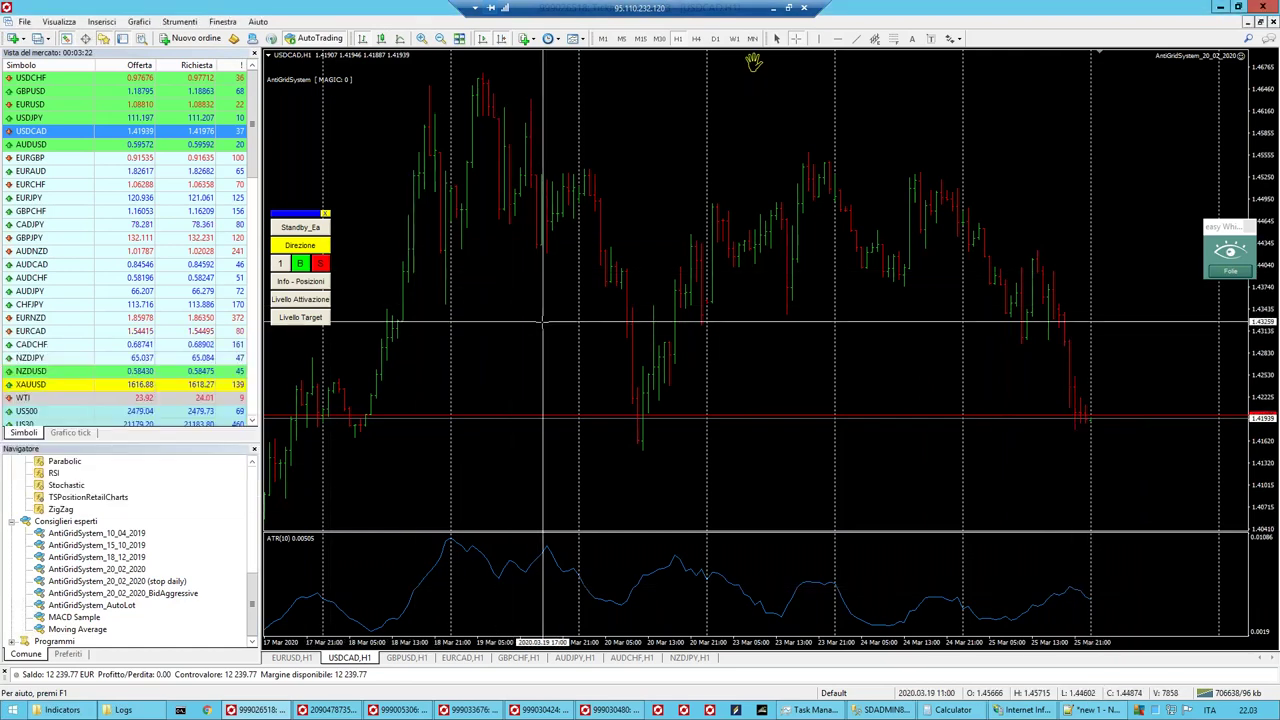
key(F7)
click(750, 232)
click(750, 232)
text(61)
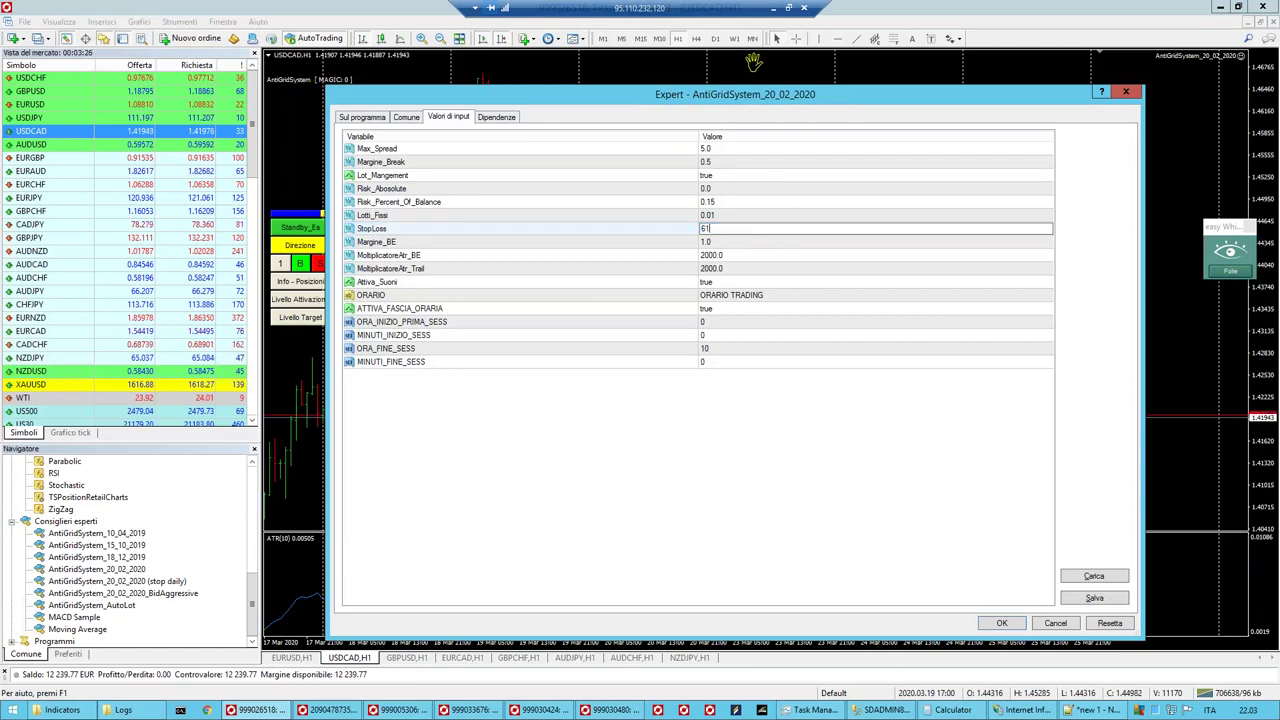
click(855, 258)
click(1005, 624)
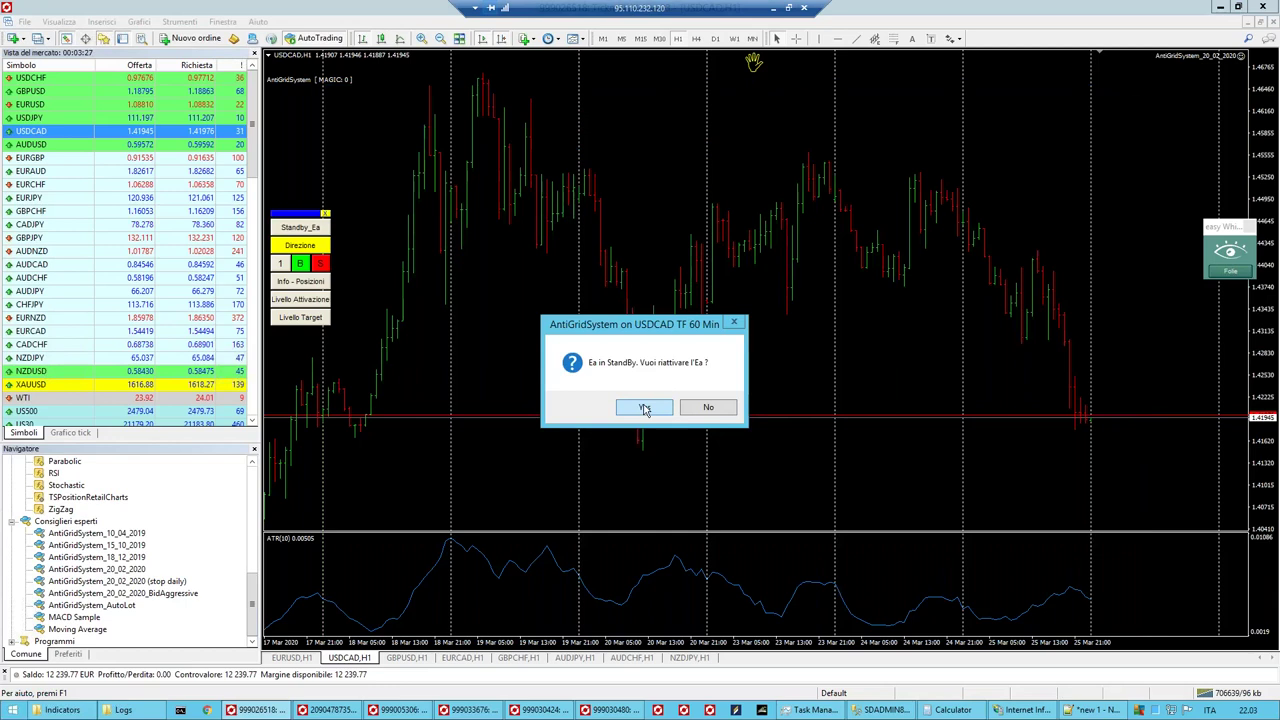
click(645, 409)
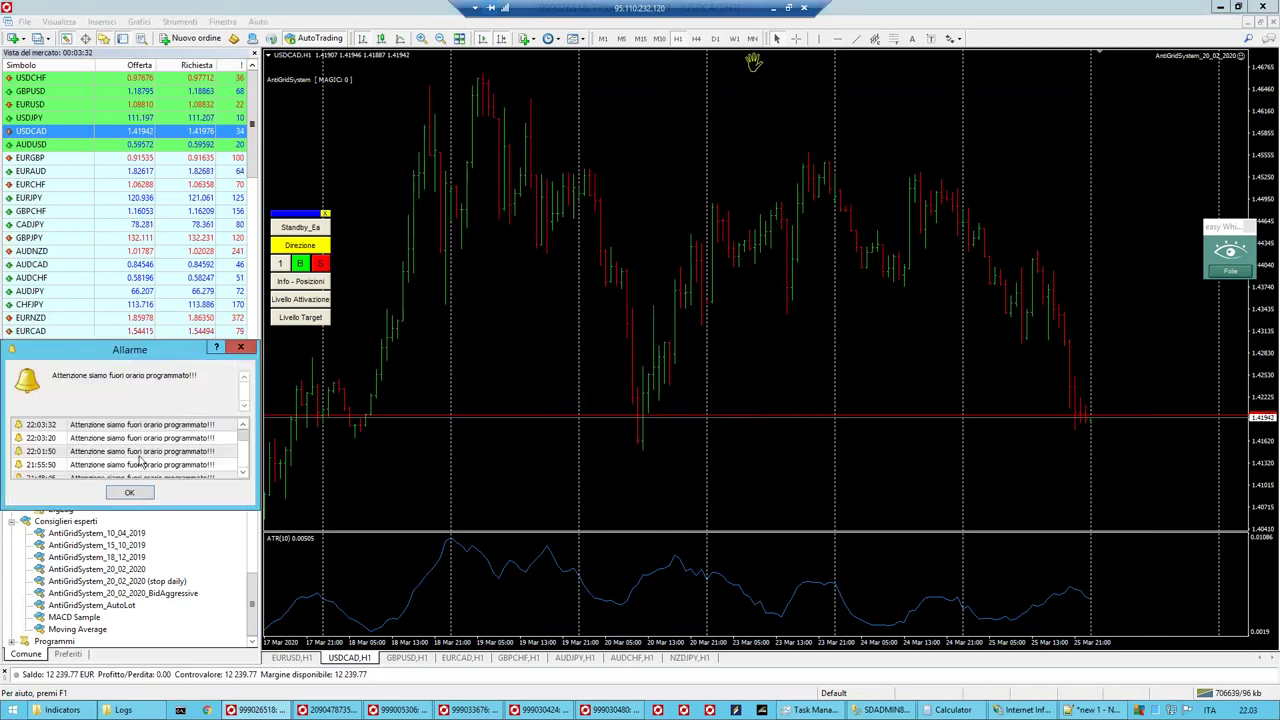
Step: Dismiss the out-of-schedule alert and confirm the sell direction for the USDCAD AntiGridSystem expert
click(133, 493)
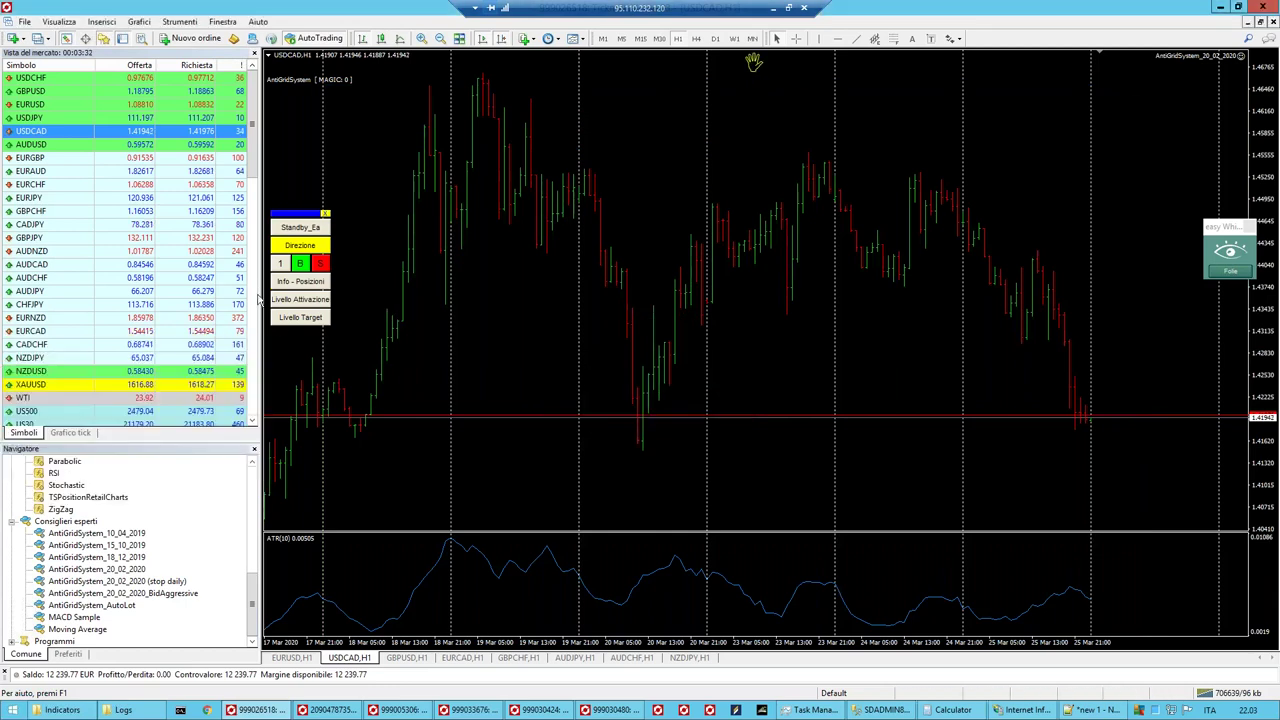
click(320, 263)
click(622, 401)
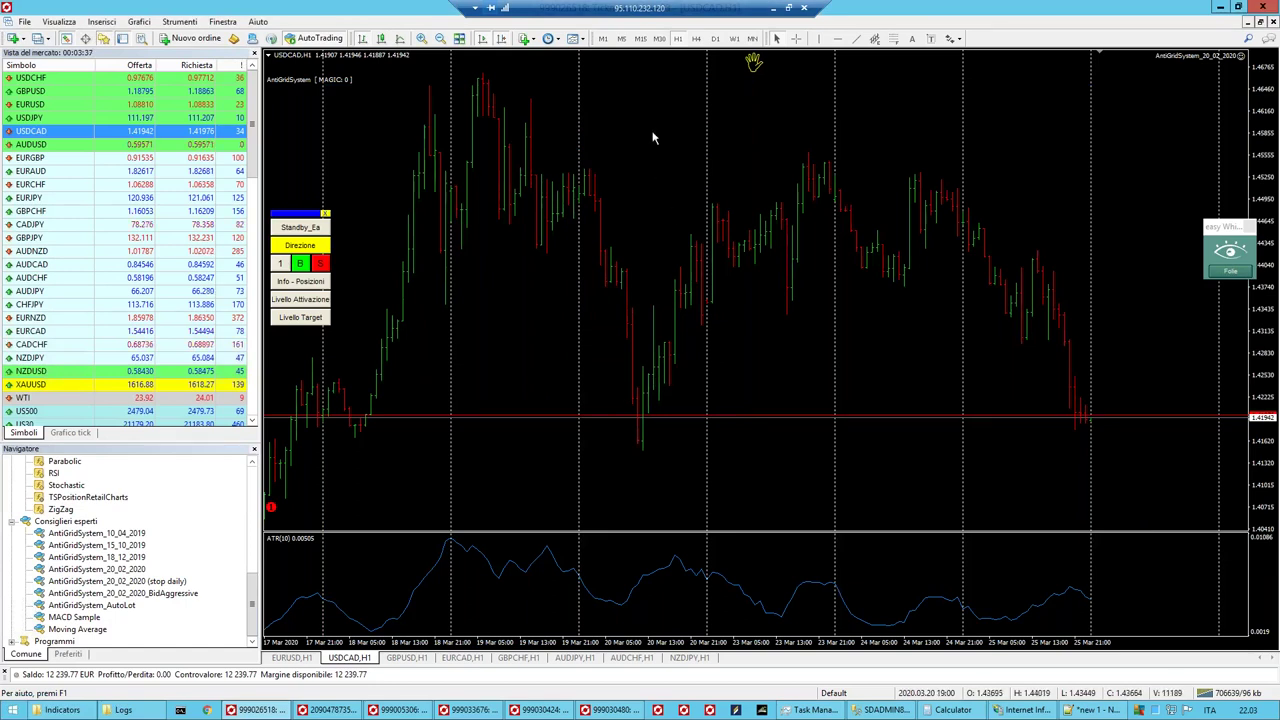
Step: Add a lower target level to the USDCAD expert and place it at about 1.4146, just below the 20 March low
click(330, 318)
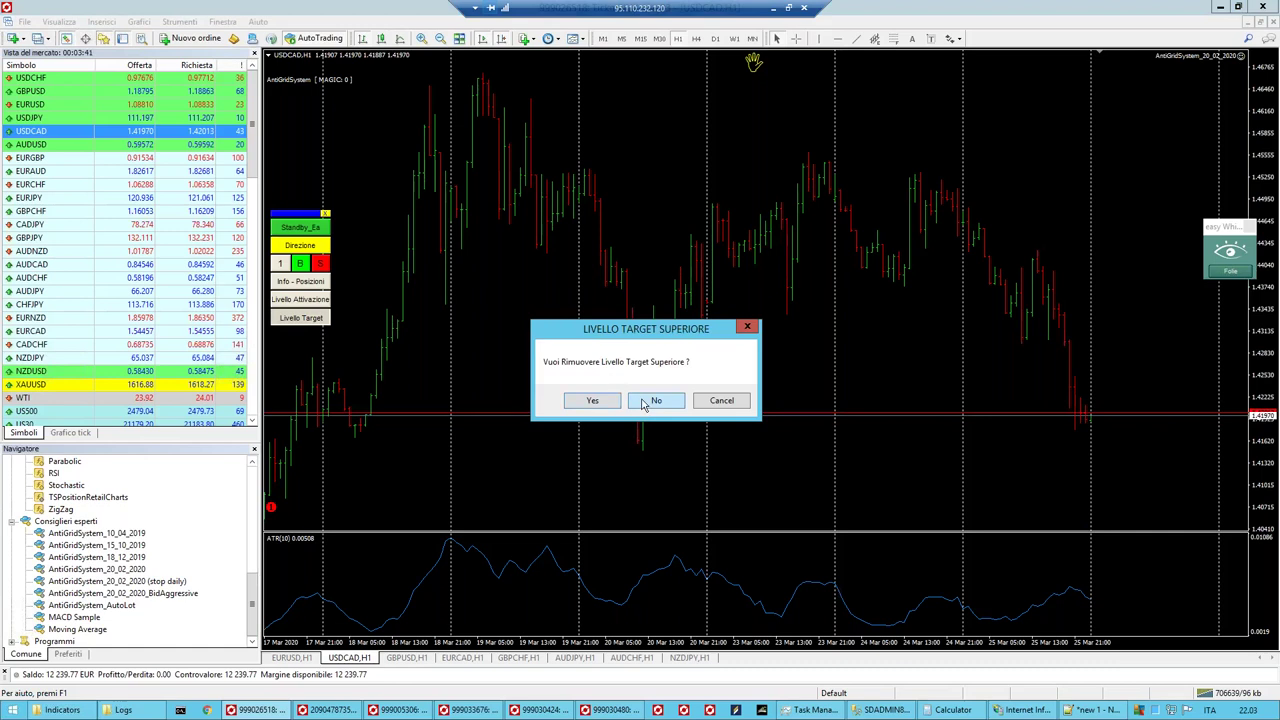
click(633, 402)
click(589, 402)
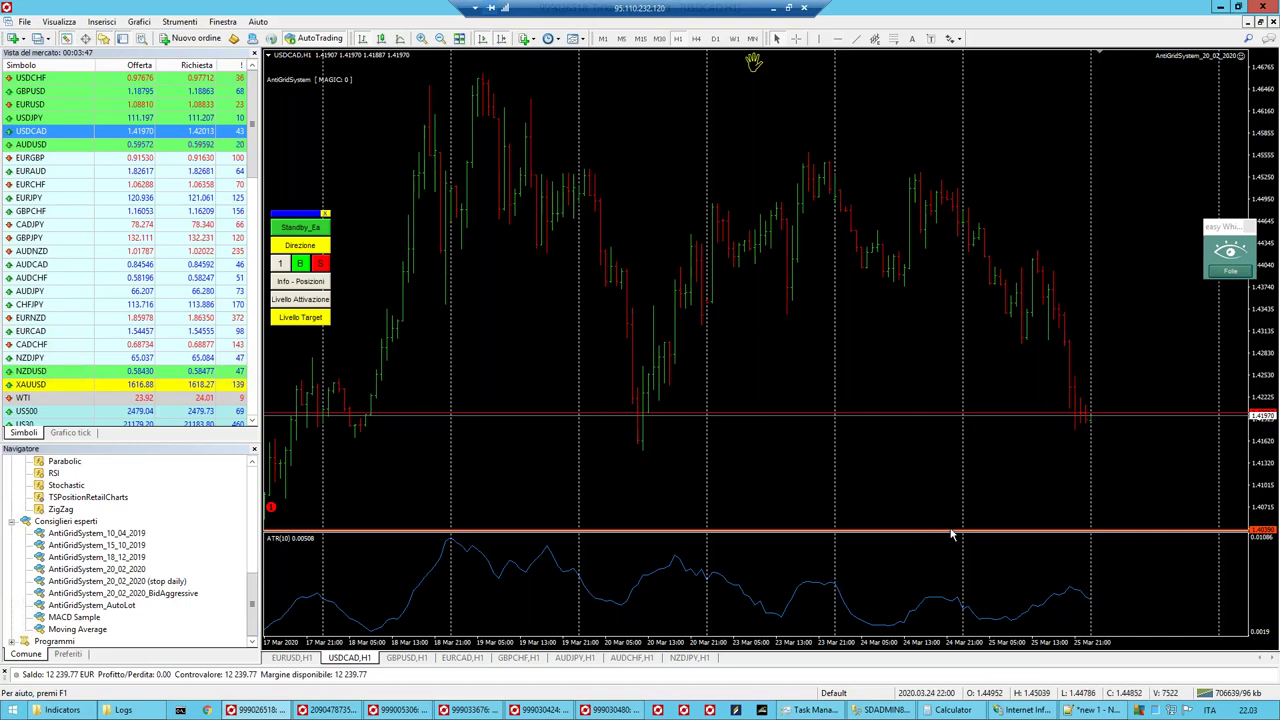
drag(943, 531, 945, 458)
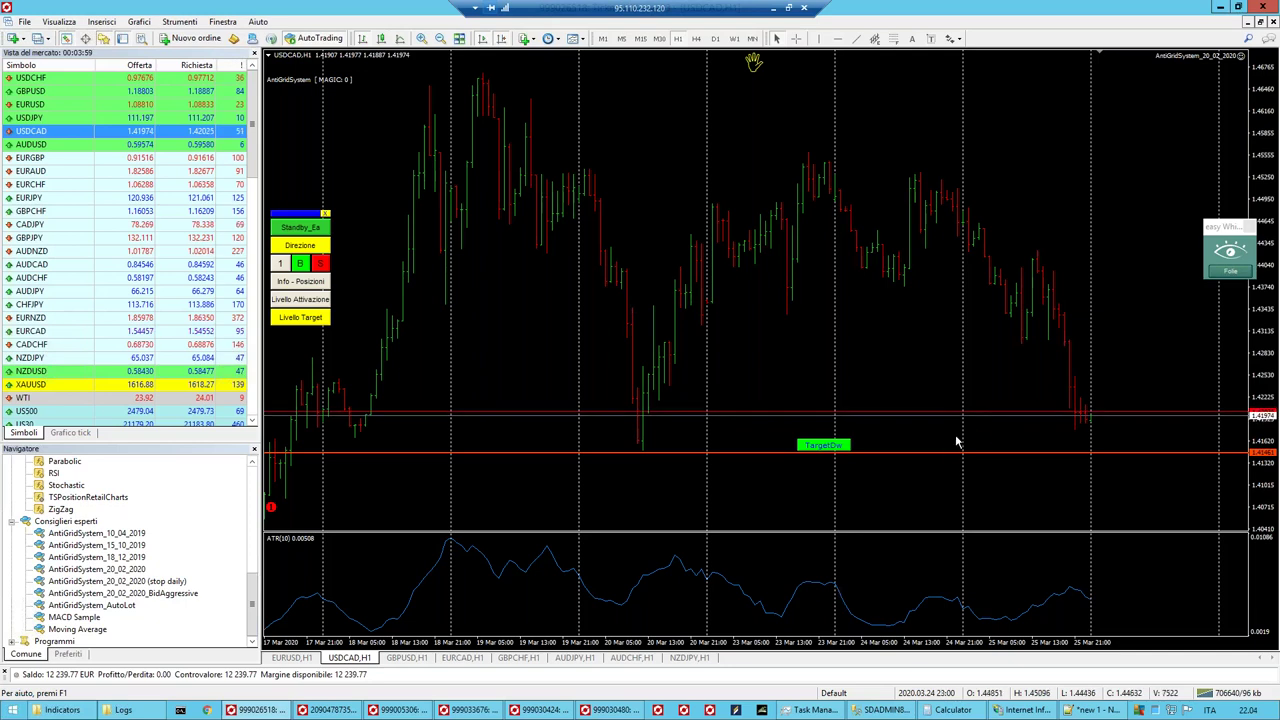
scroll(917, 453, up, 2)
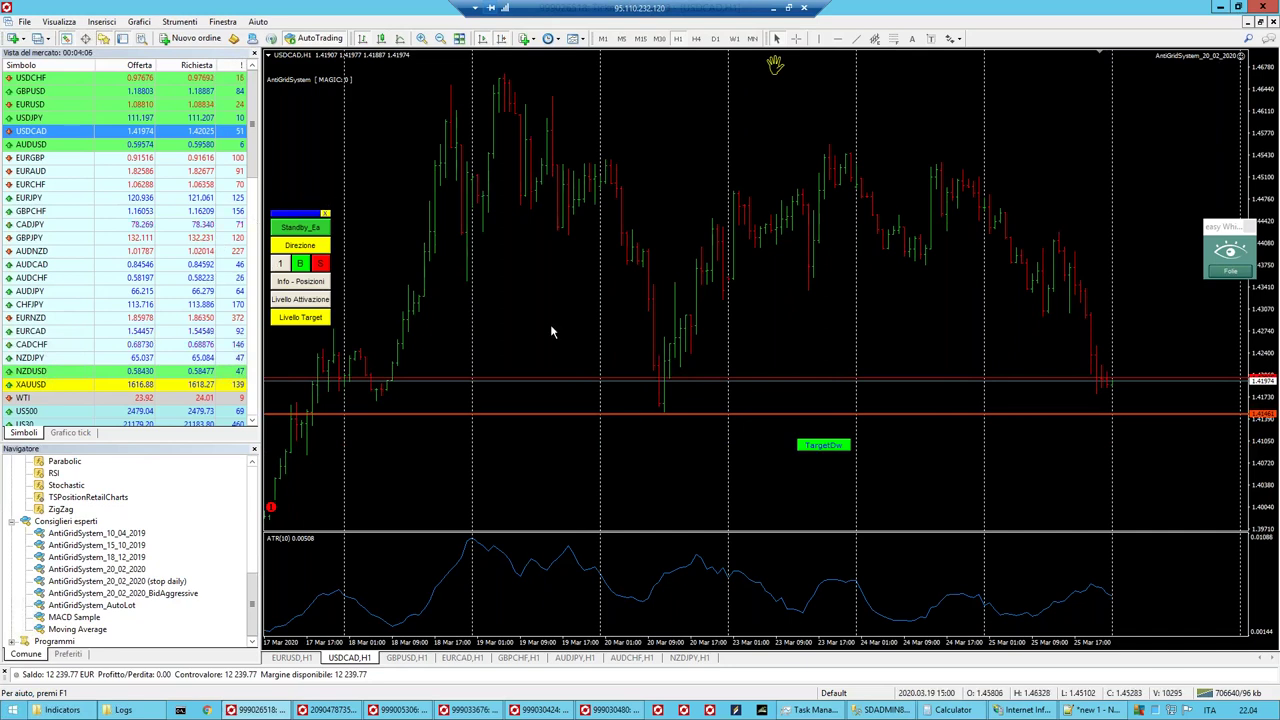
scroll(550, 331, down, 2)
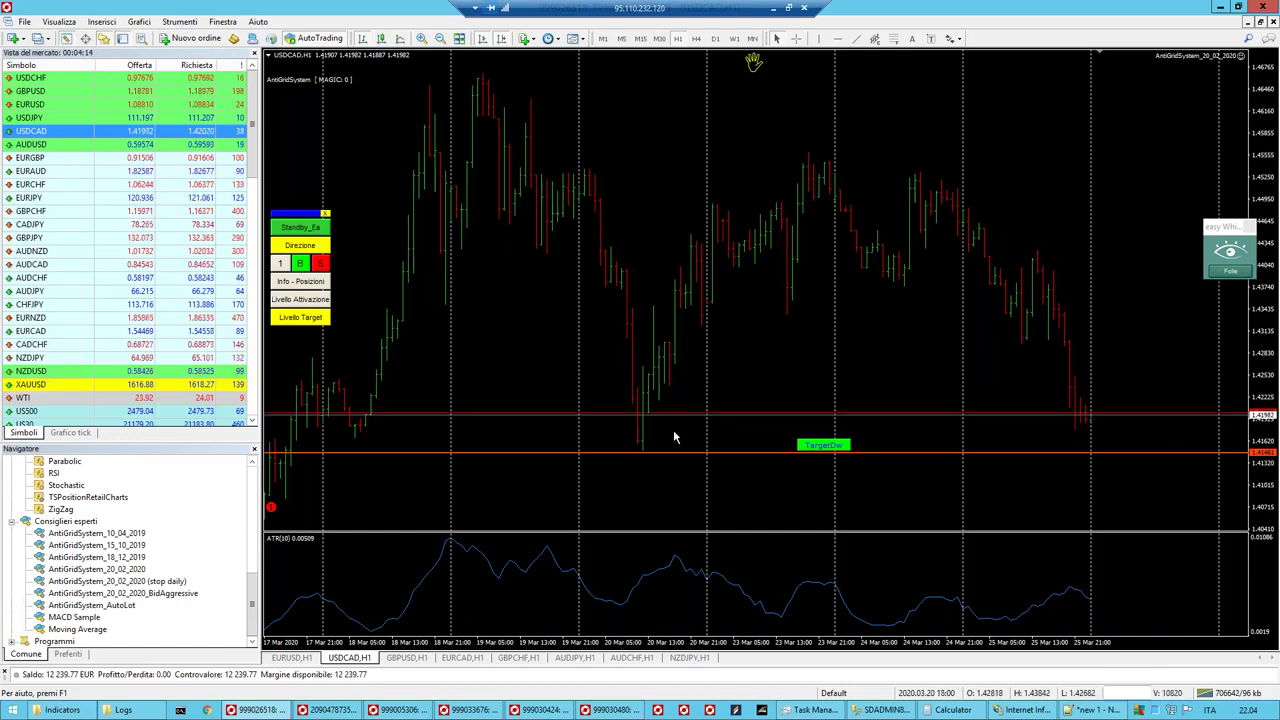
Step: Switch to Myfxbook in the browser, open its home dashboard past the ad-blocker notice, and examine the Community Outlook
mouse_move(678, 457)
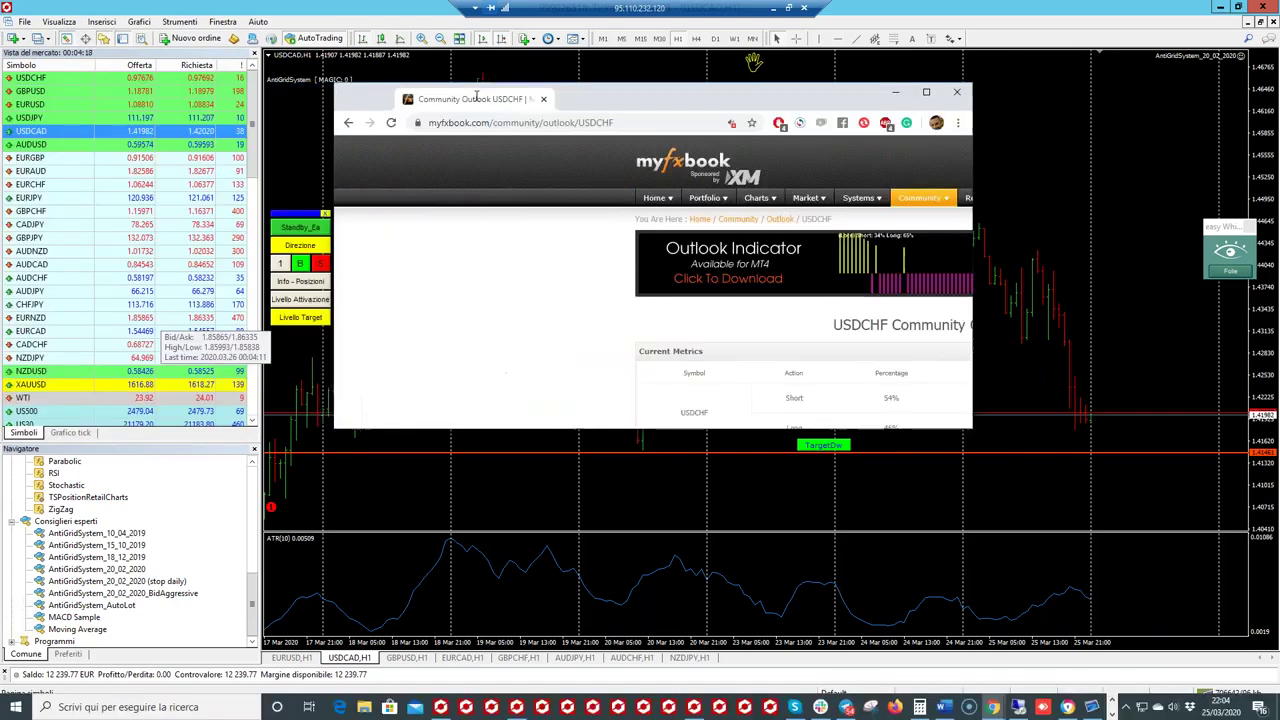
scroll(563, 346, down, 3)
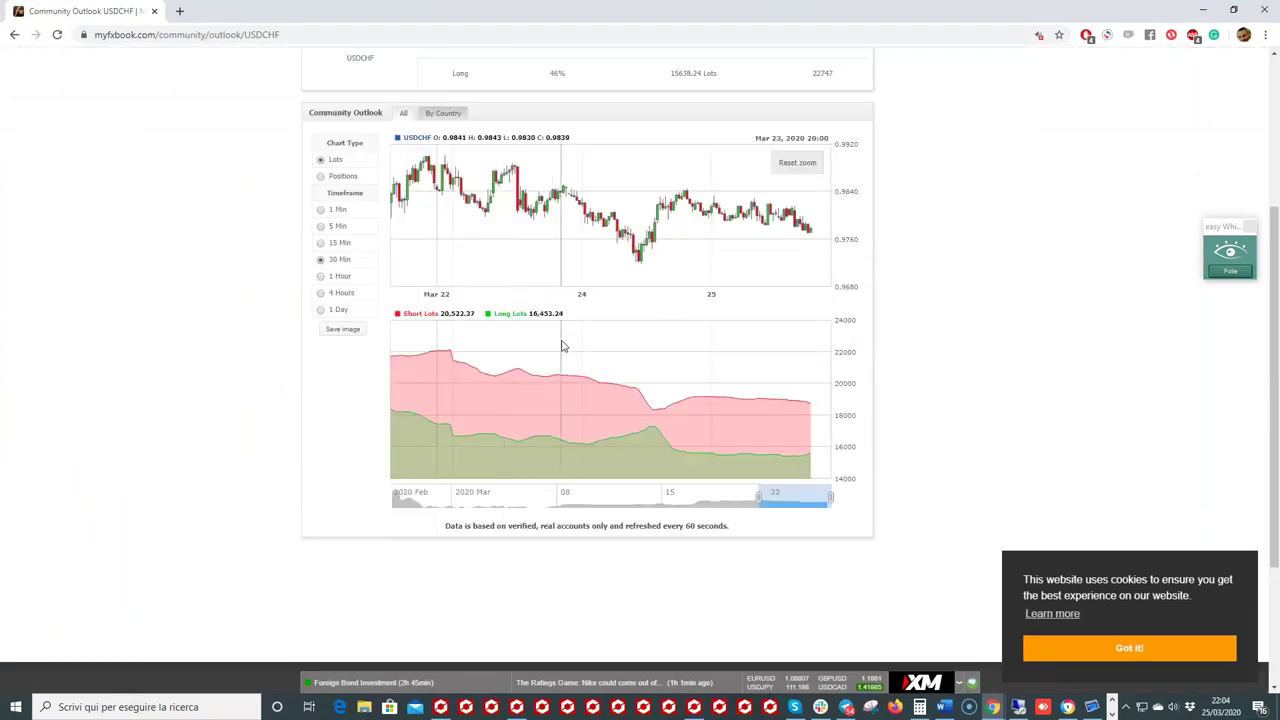
scroll(563, 346, up, 3)
mouse_move(322, 112)
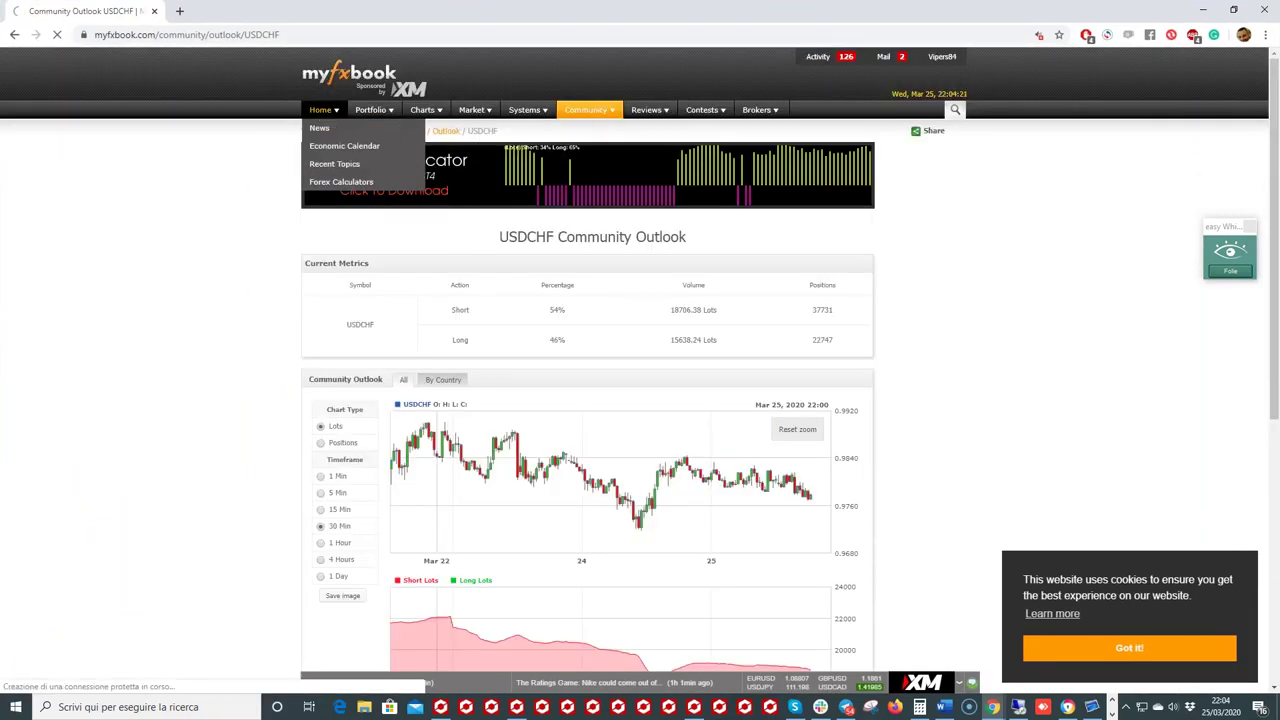
click(334, 163)
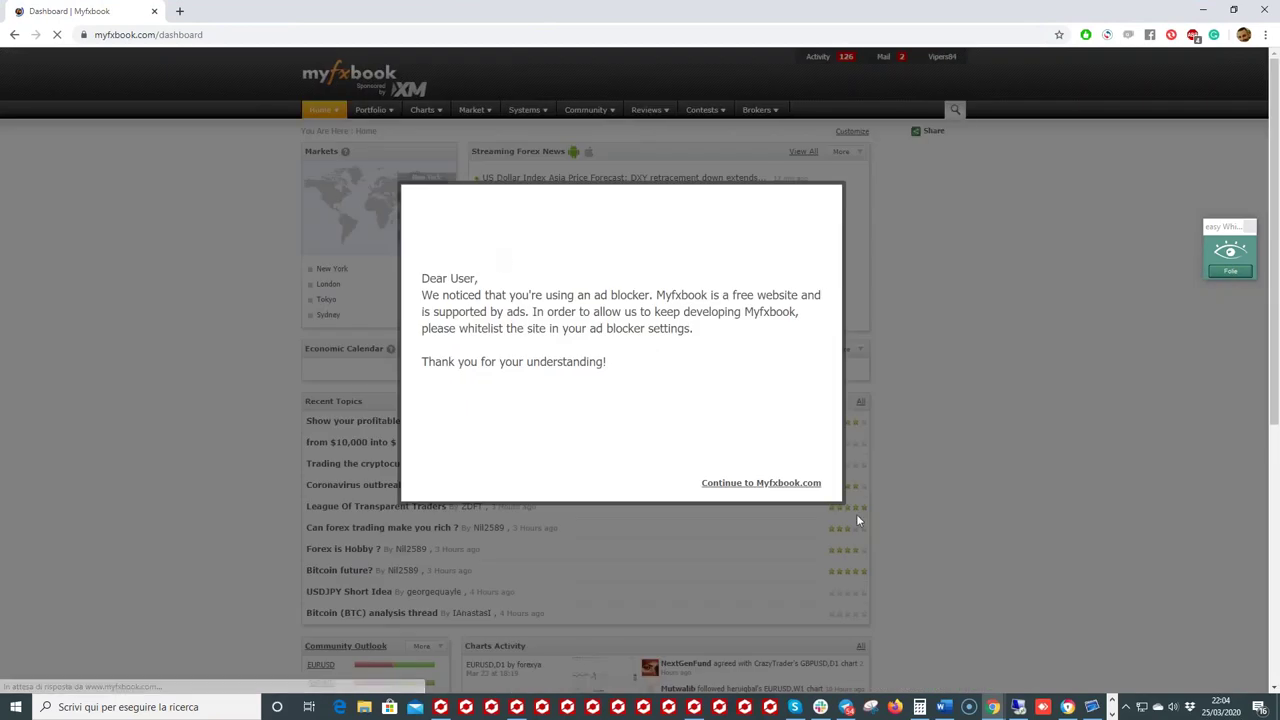
click(771, 486)
scroll(474, 298, down, 3)
scroll(474, 298, down, 5)
scroll(474, 298, up, 4)
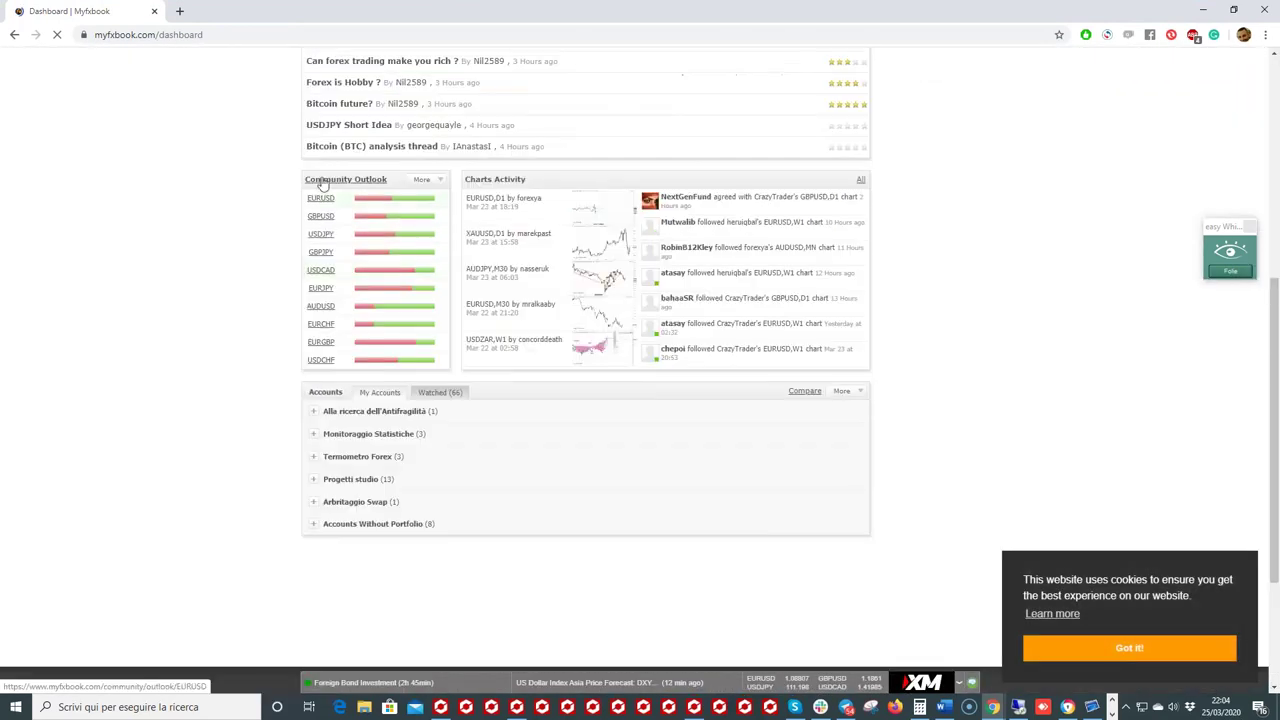
scroll(440, 213, up, 4)
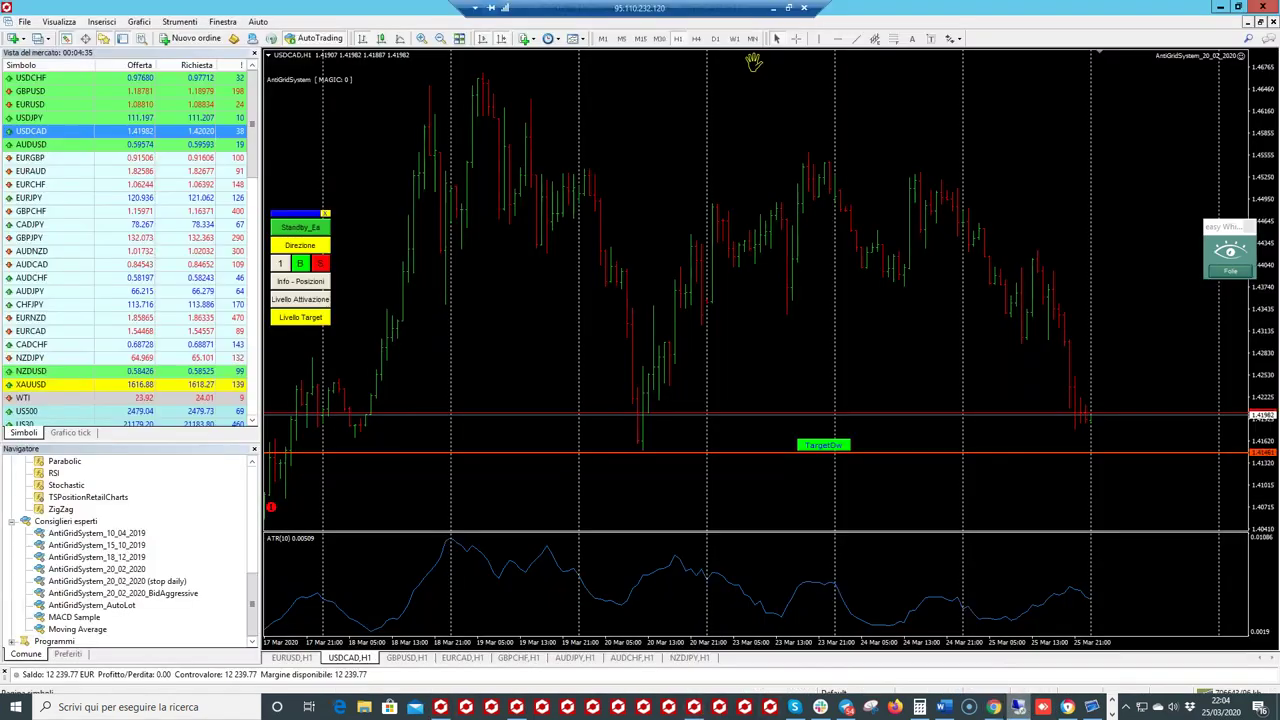
Step: Leave the remote desktop session and bring up the EURCAD H1 chart in the local MetaTrader terminal
click(1058, 706)
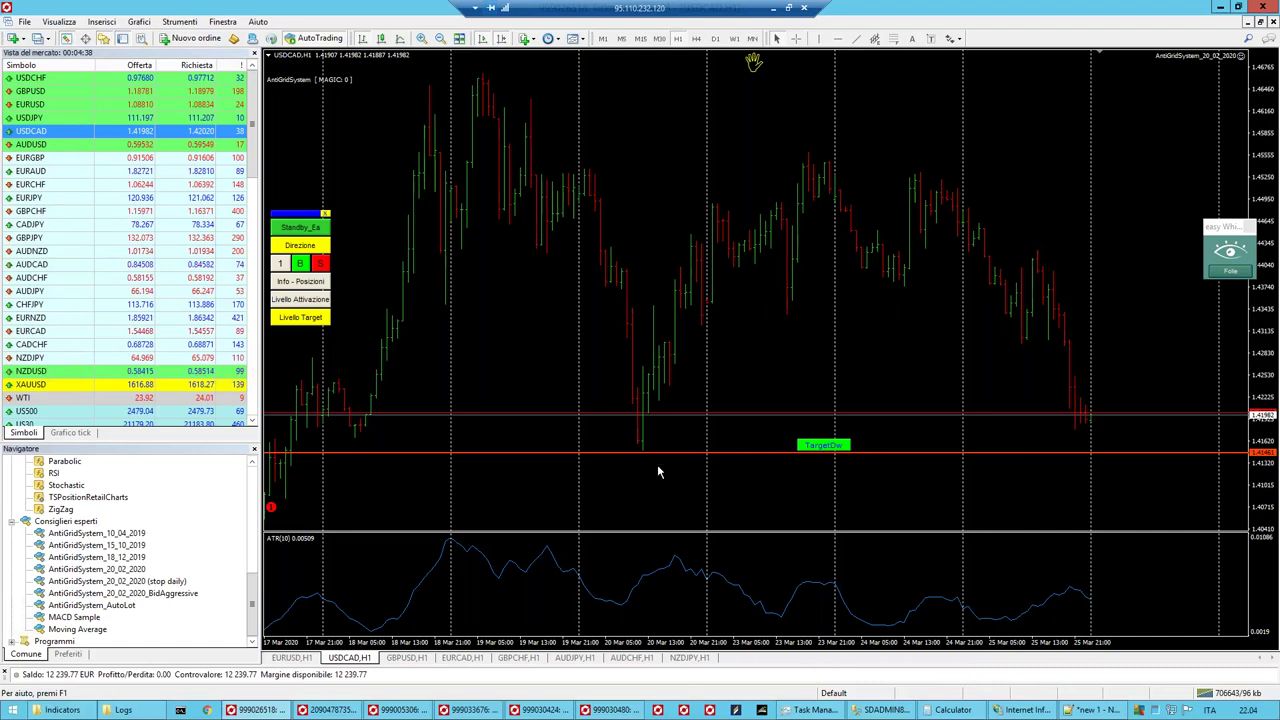
click(776, 8)
click(440, 706)
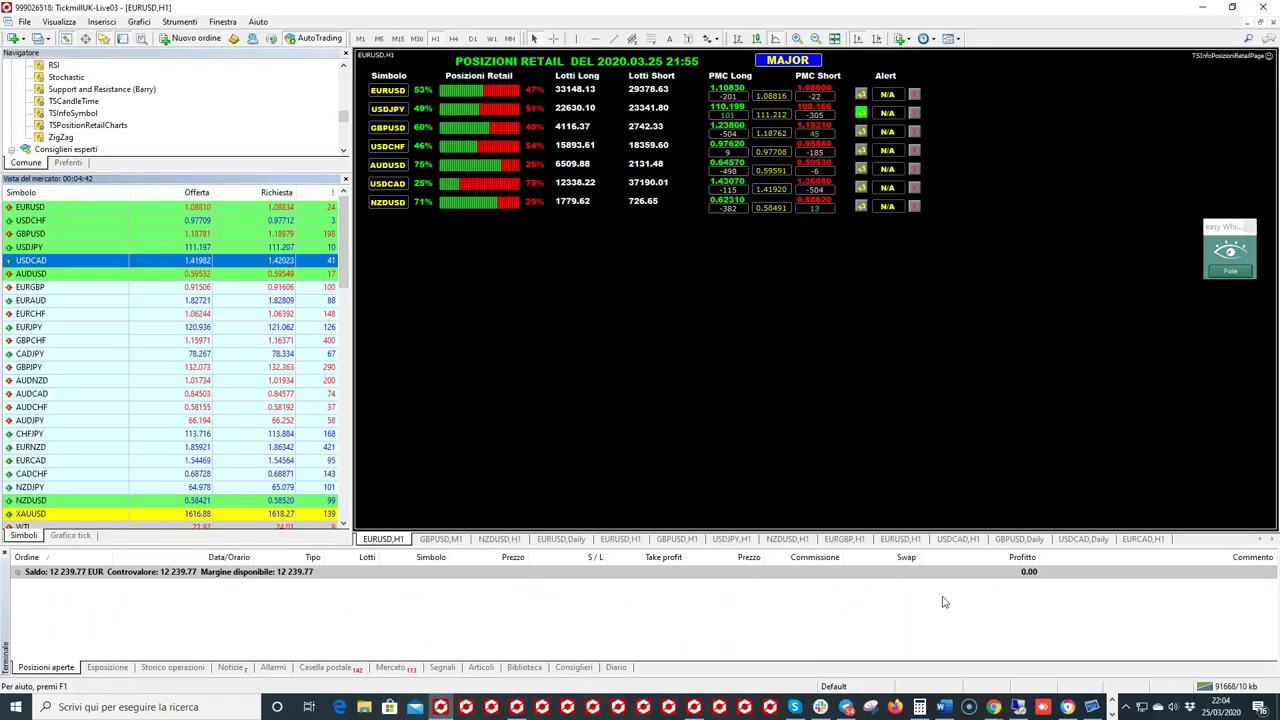
click(1142, 539)
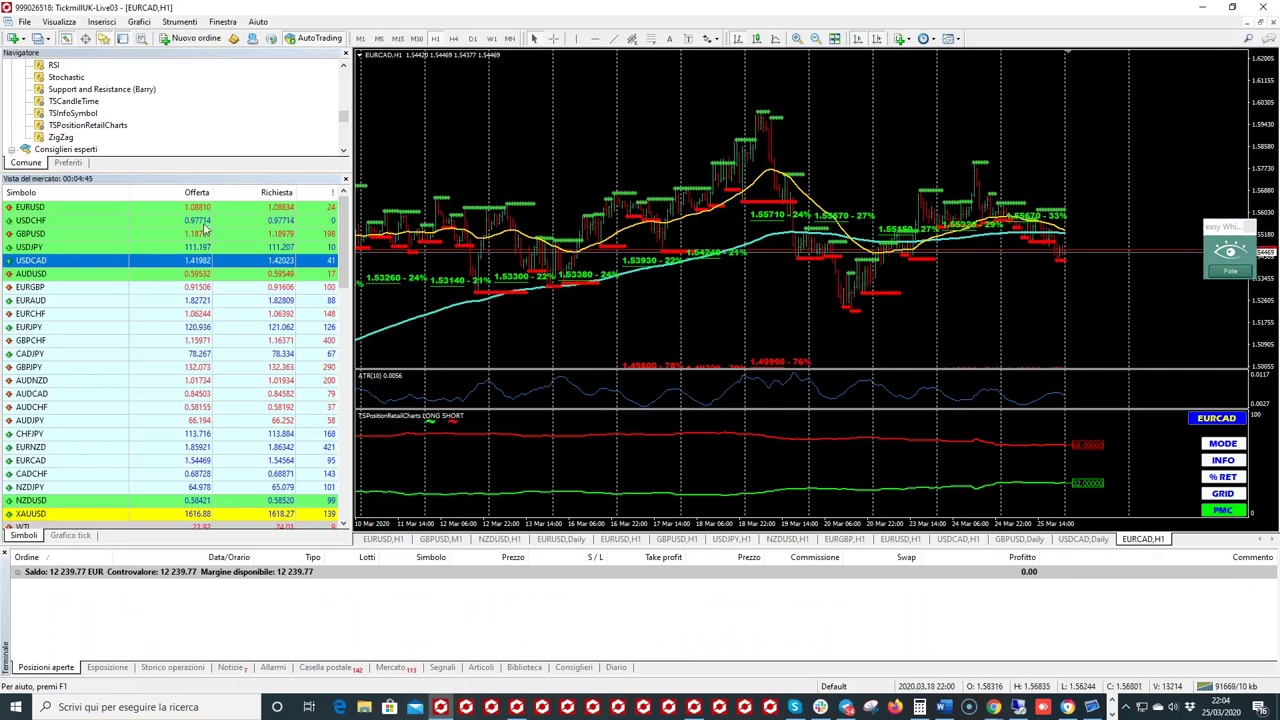
Step: Switch to Myfxbook, view EURUSD's 1 Month correlation with EURCAD and USDCAD, and temporarily circle the EURCAD figure on screen
key(alt+Tab)
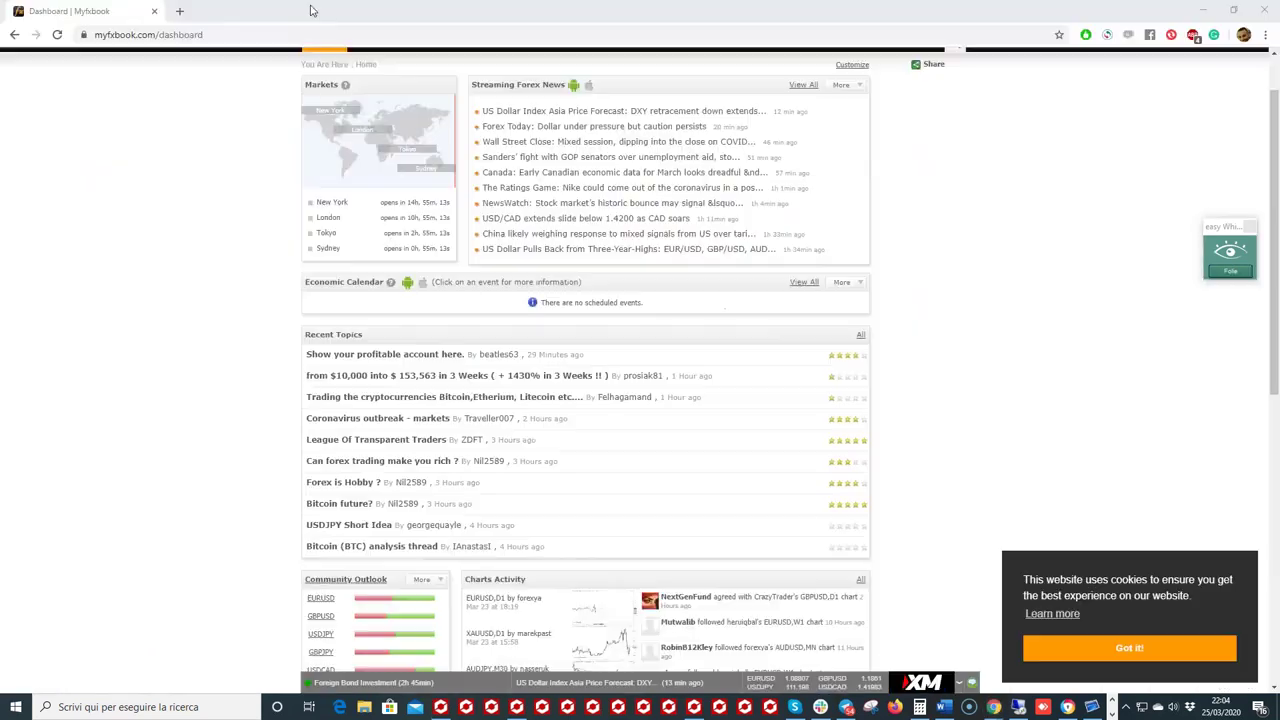
click(302, 11)
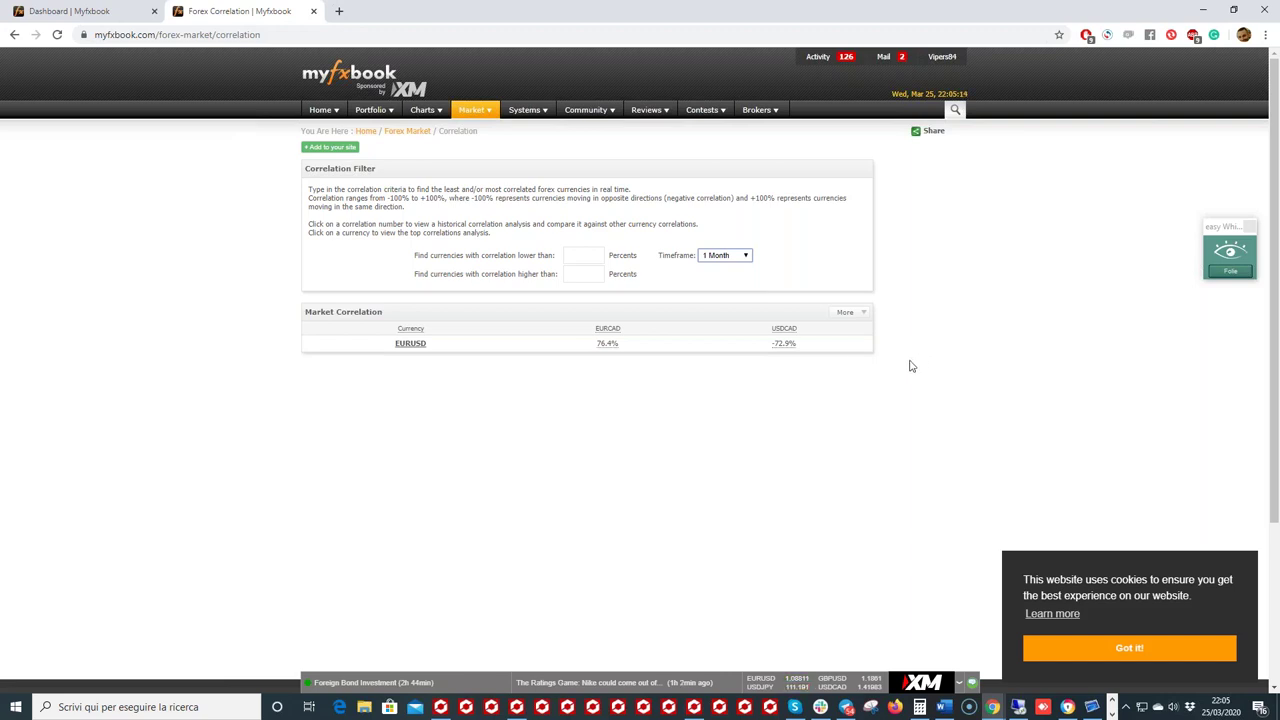
click(1230, 268)
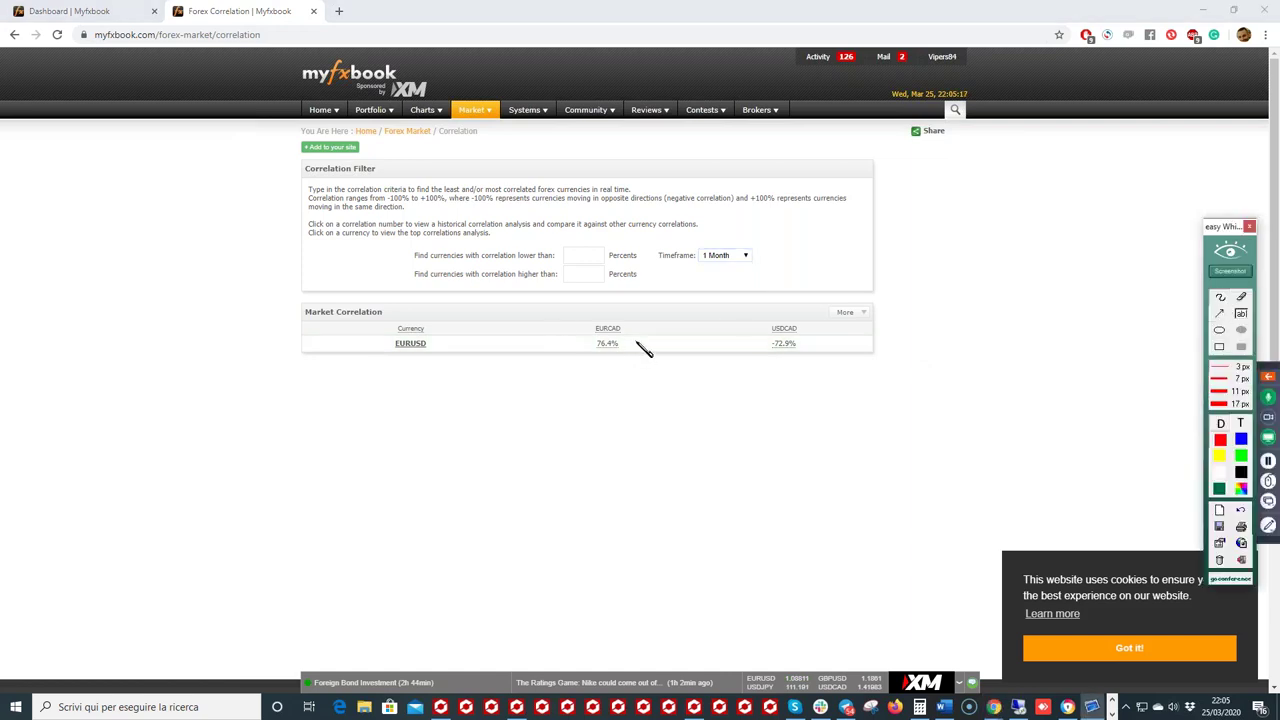
mouse_move(630, 335)
mouse_down()
mouse_move(566, 334)
mouse_move(635, 354)
mouse_move(608, 328)
mouse_up()
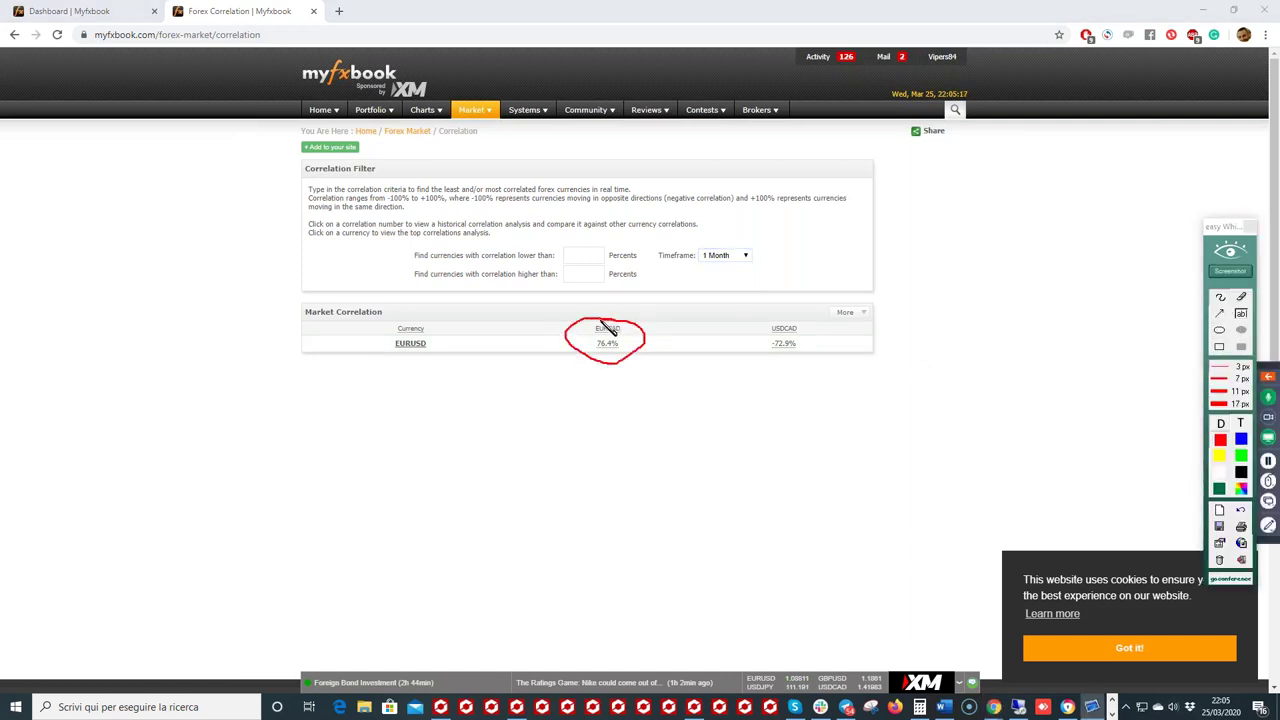
click(1222, 298)
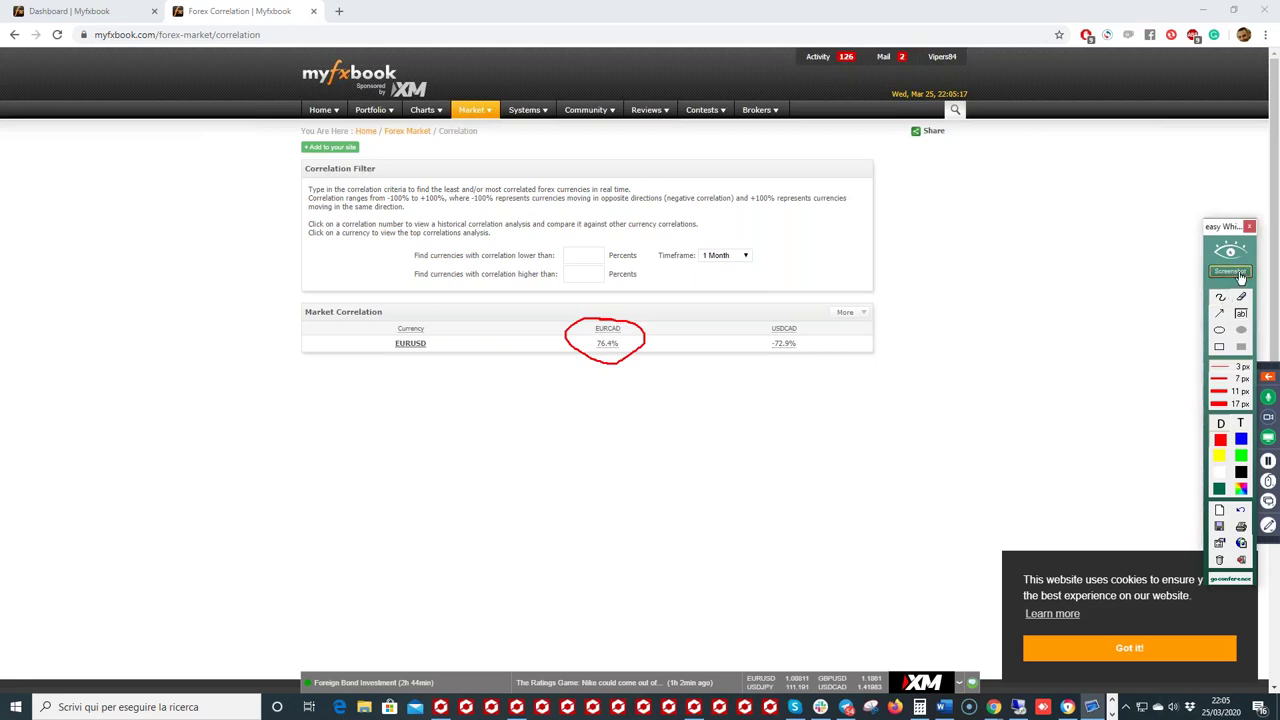
click(1231, 271)
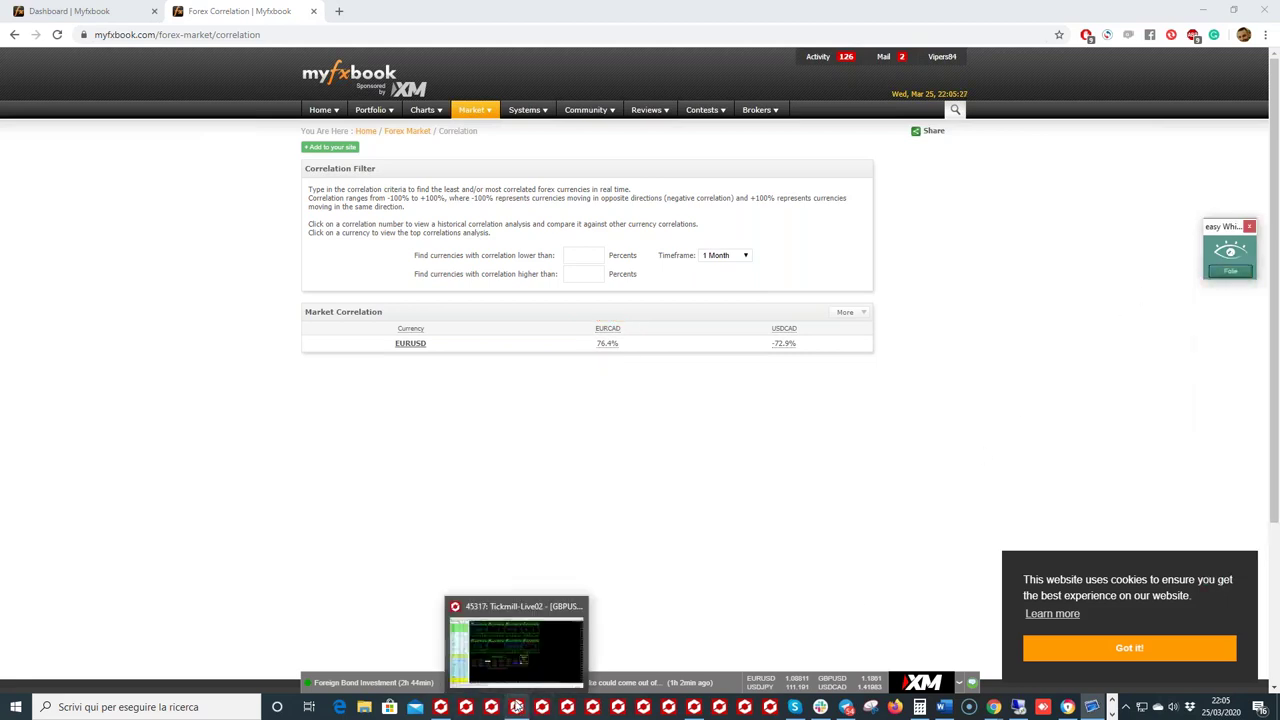
Step: Return to MetaTrader's EURCAD H1 chart, examine its retail average prices, and hide the PMC levels
mouse_move(436, 710)
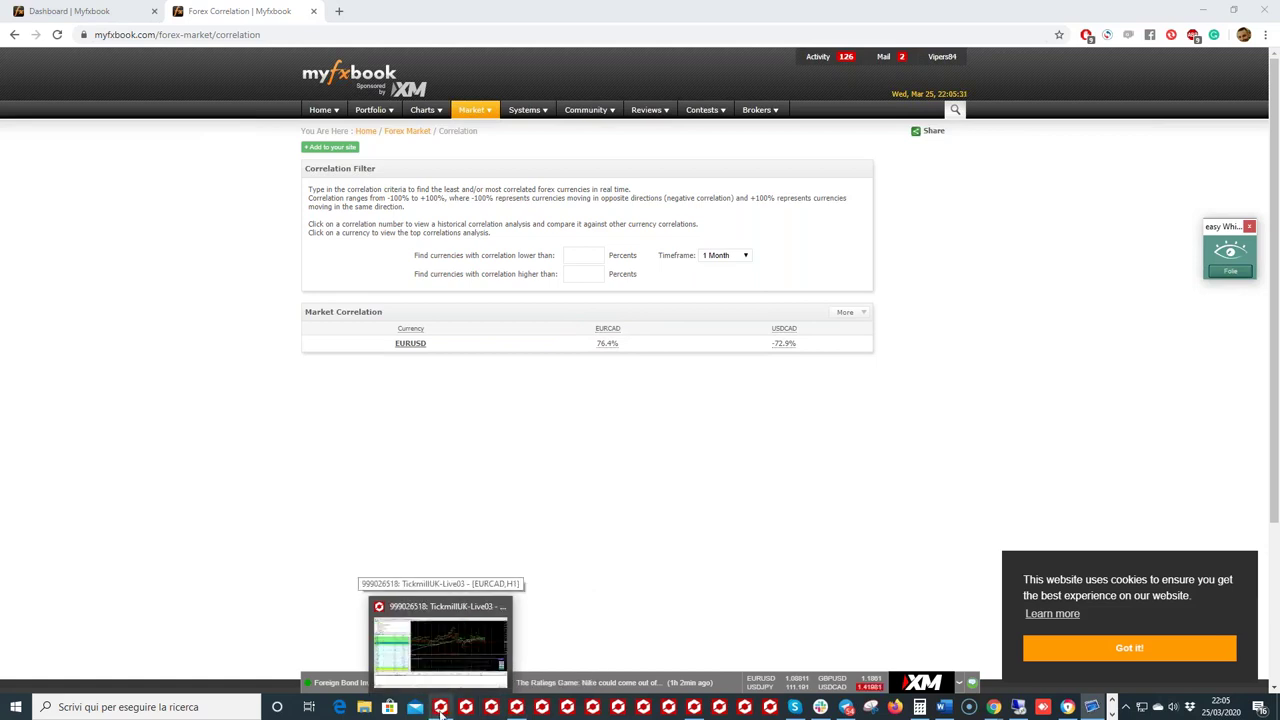
click(441, 710)
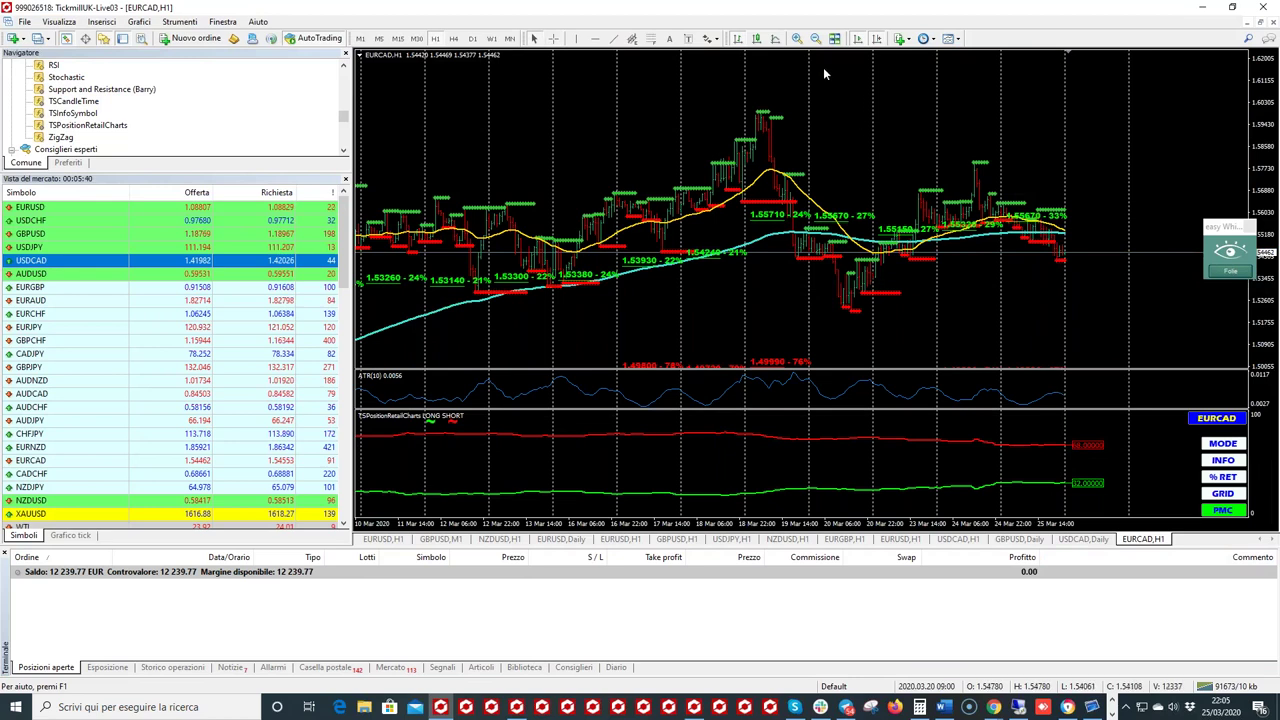
click(796, 38)
drag(1265, 145, 1262, 185)
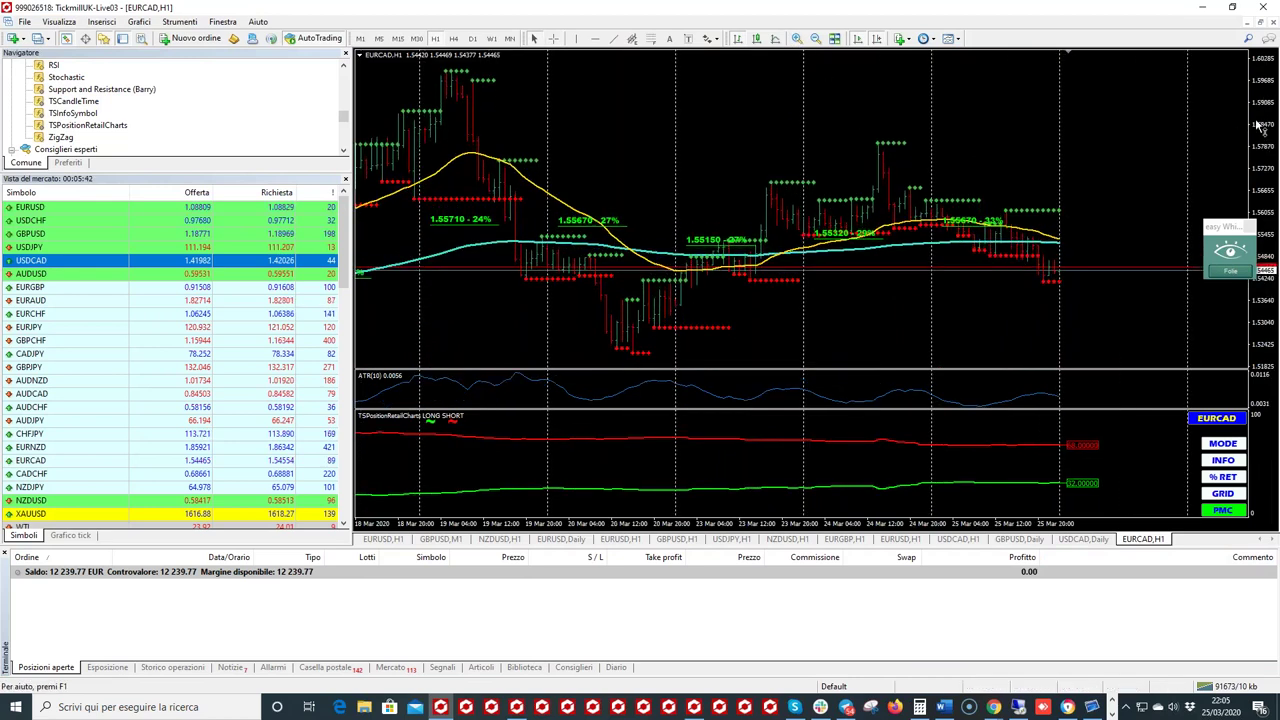
click(815, 38)
click(815, 38)
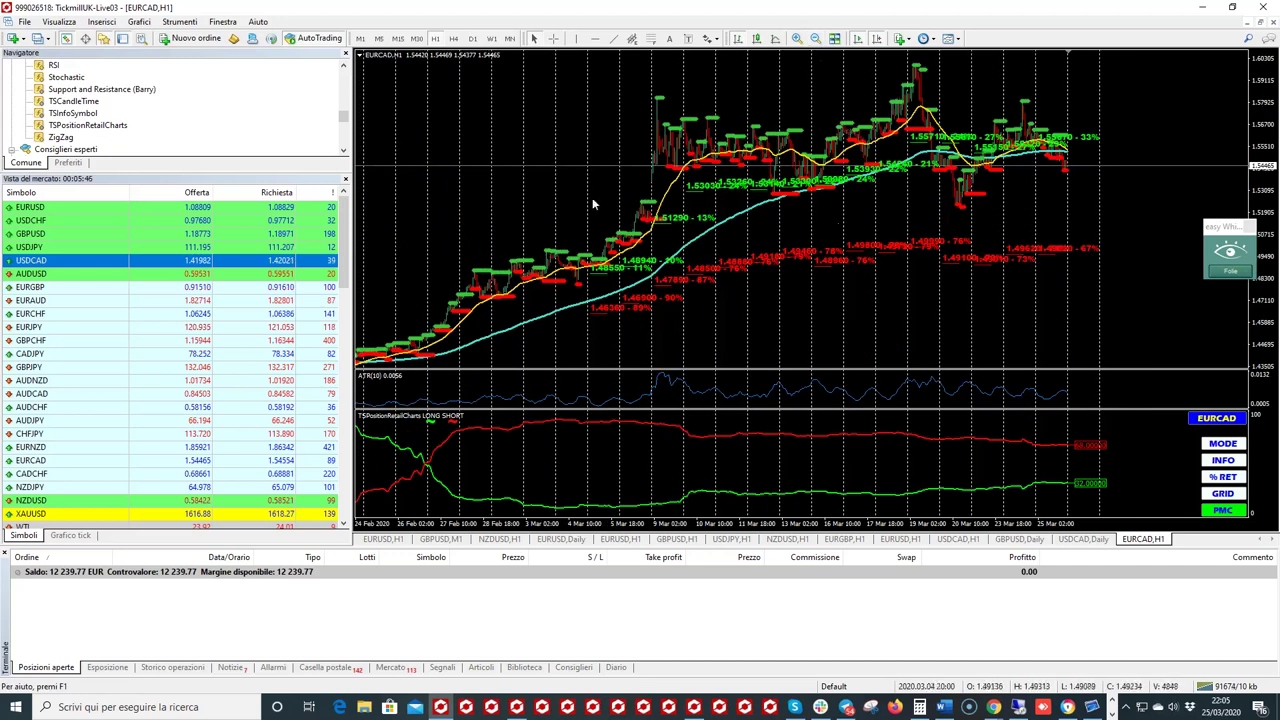
click(1212, 512)
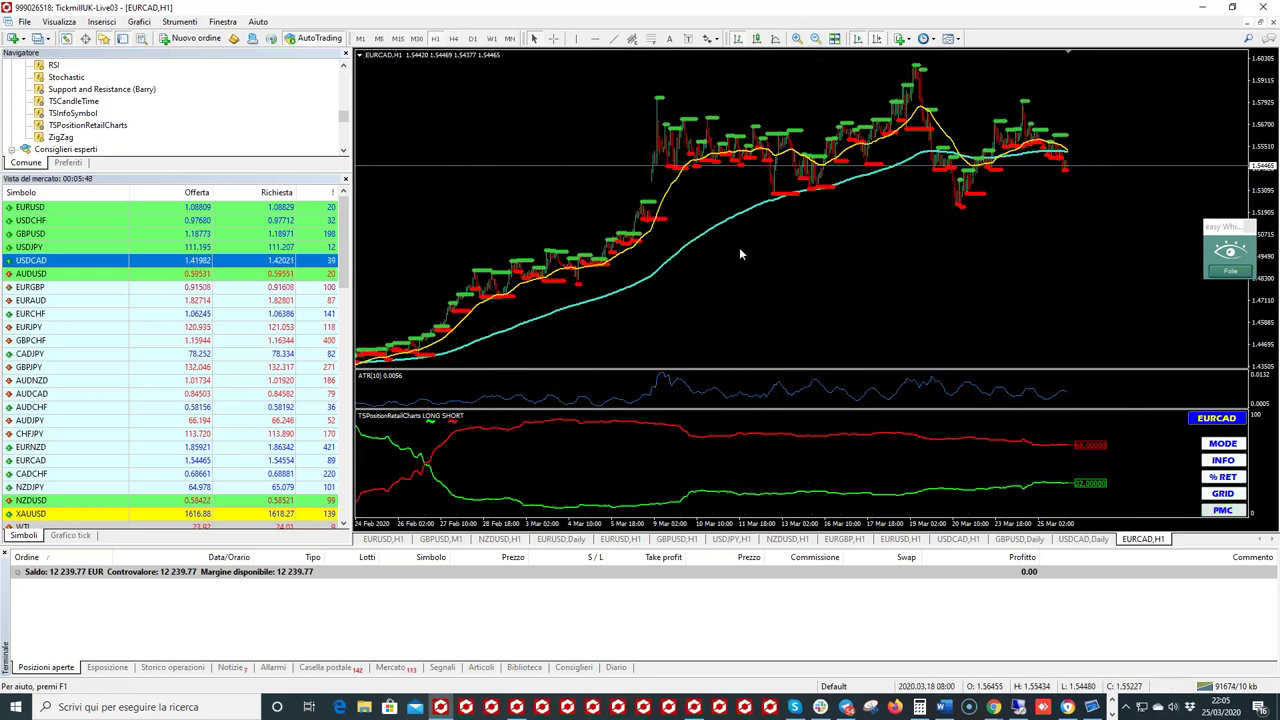
click(797, 38)
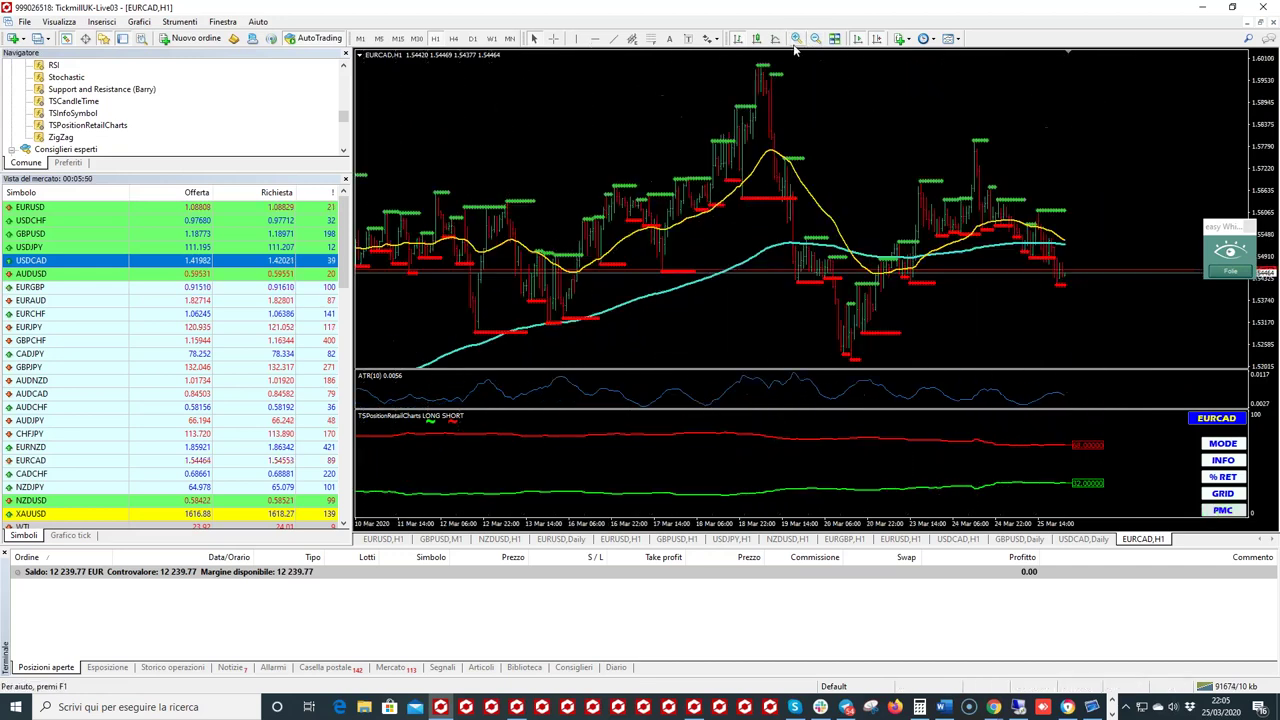
Step: Place a red horizontal line at about 1.519 on the EURCAD chart, just below the 20 March low
drag(612, 147, 852, 121)
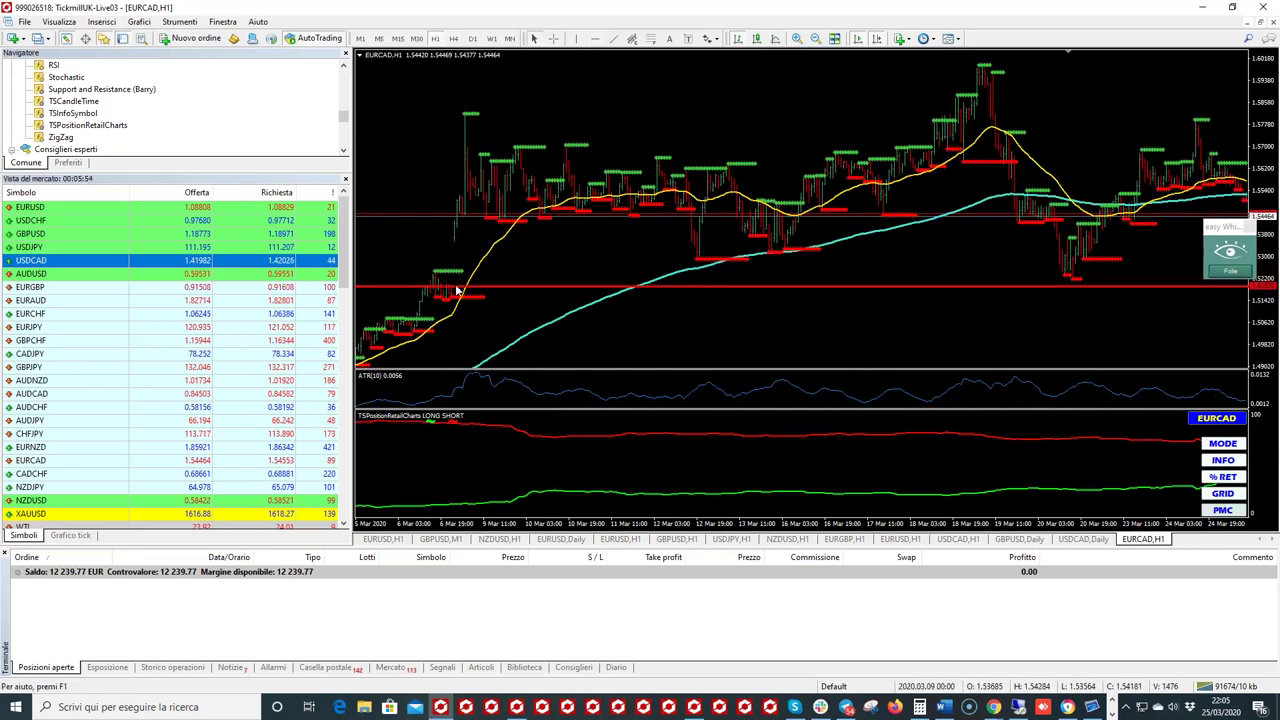
drag(589, 237, 389, 214)
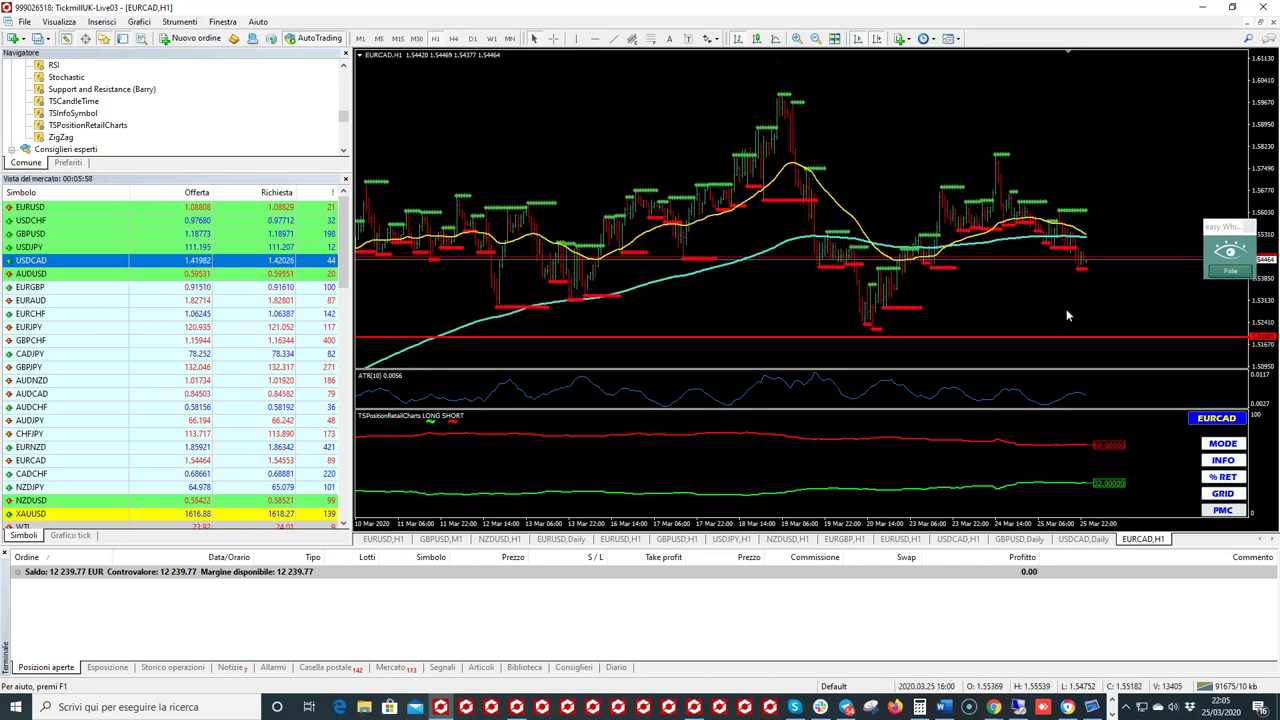
drag(910, 333, 867, 333)
middle_click(888, 333)
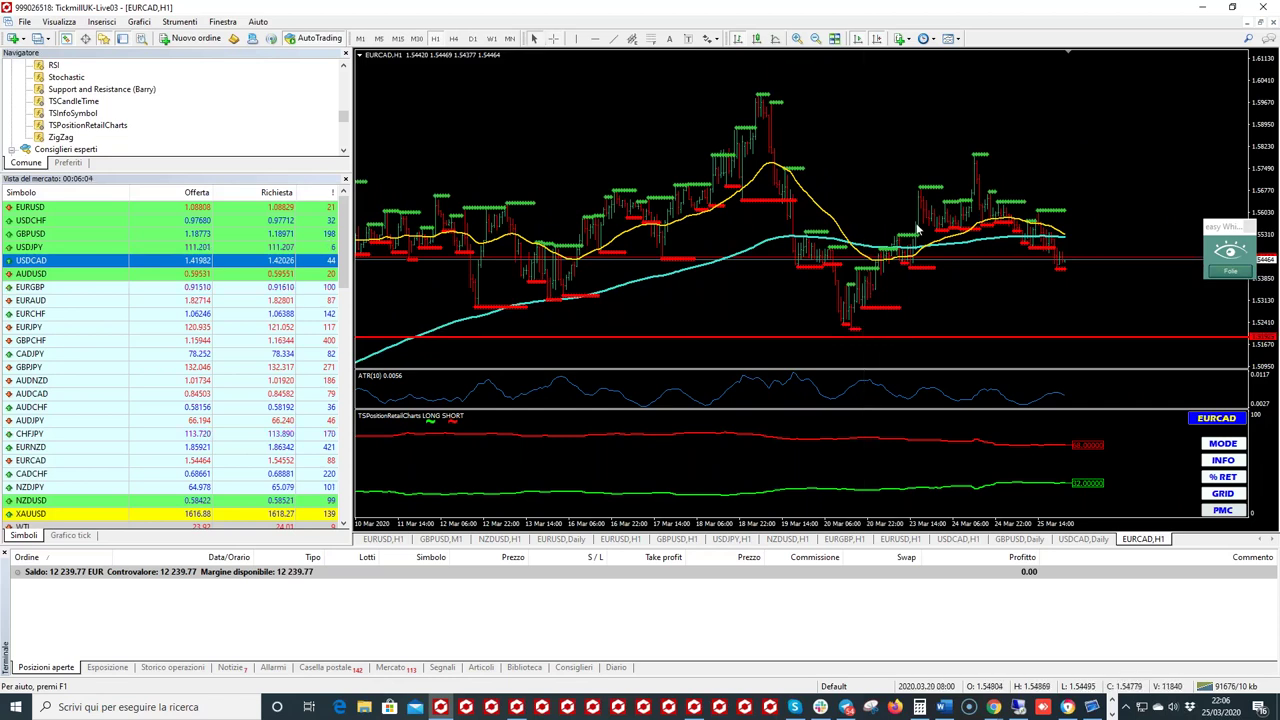
Step: Examine EURCAD's price range since 9 March with the crosshair
click(816, 38)
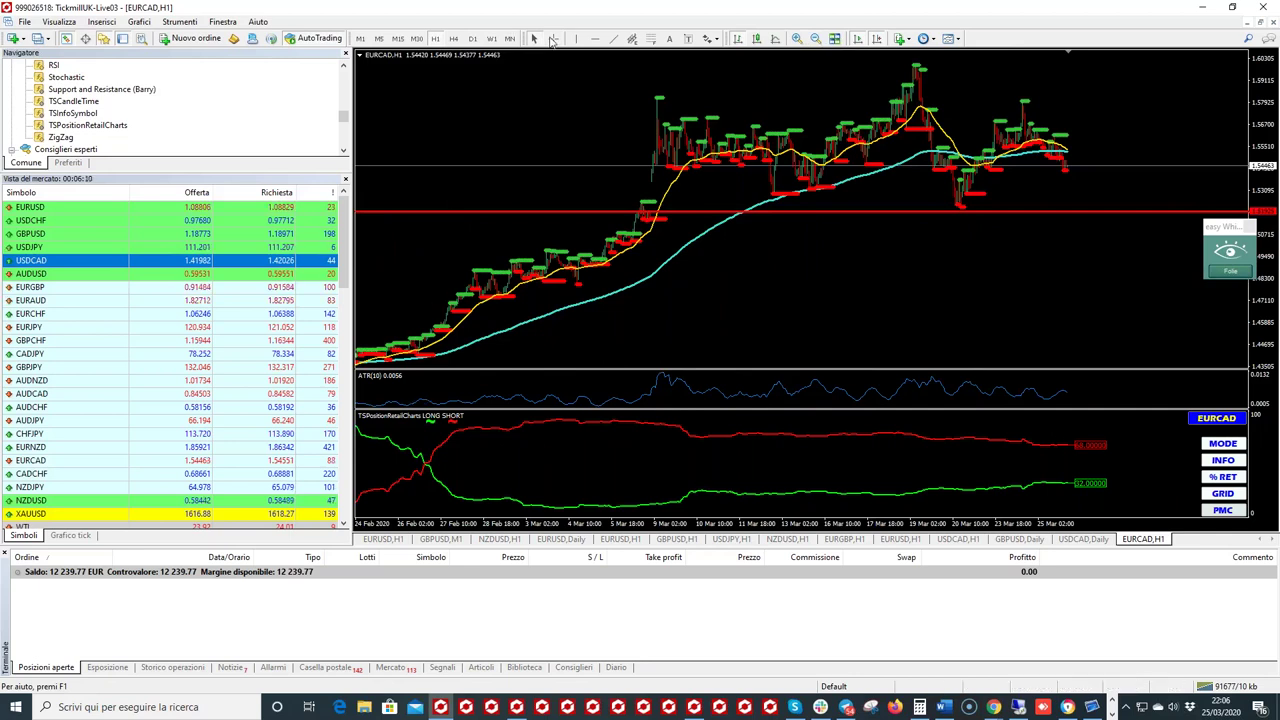
click(552, 40)
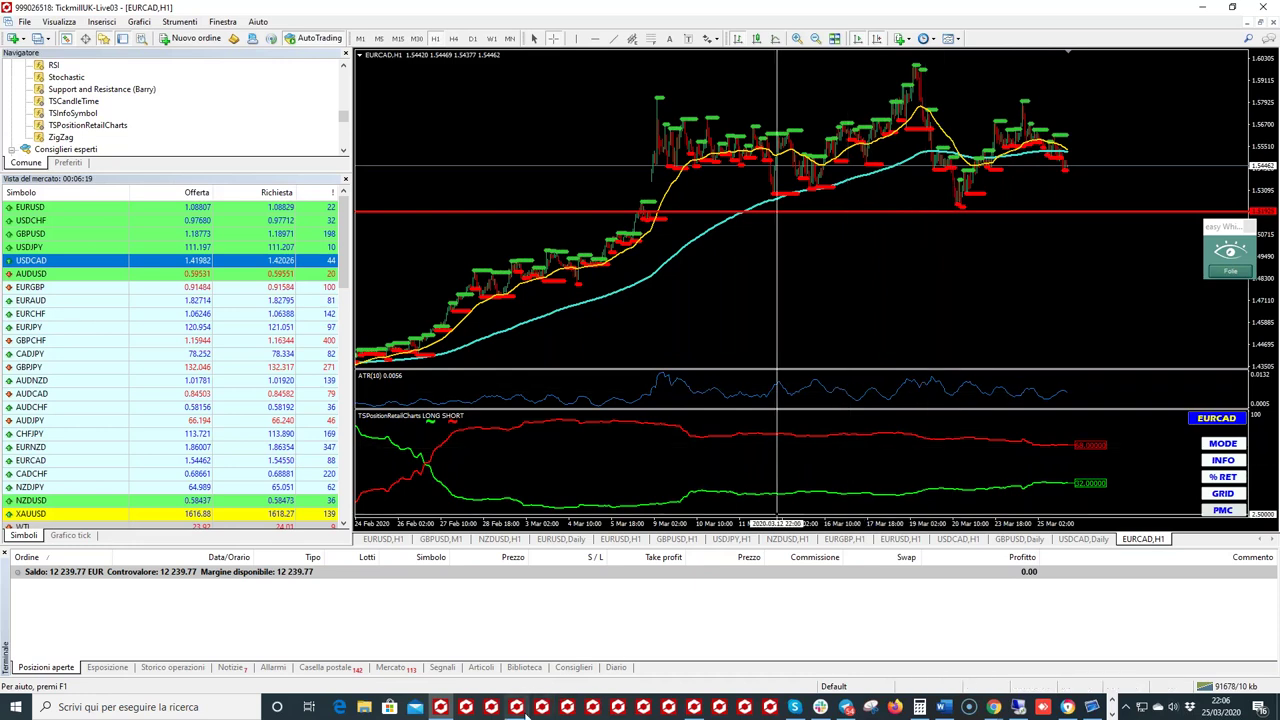
mouse_move(527, 712)
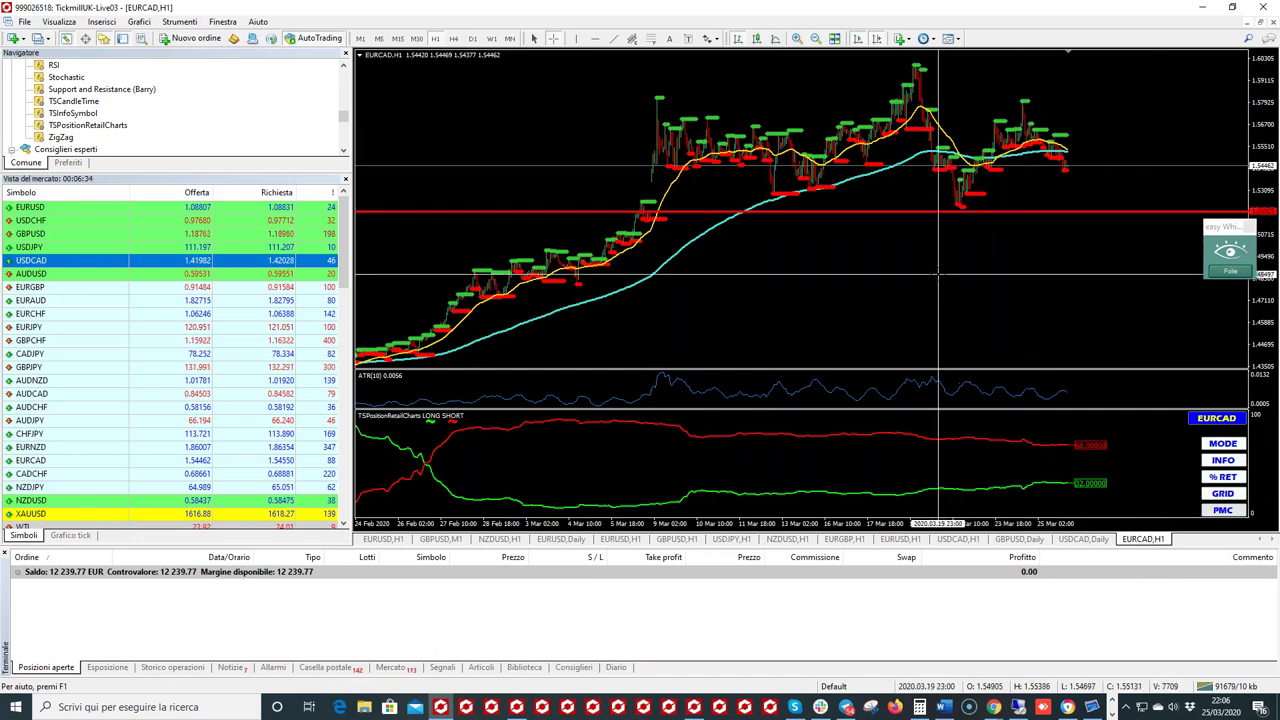
mouse_move(1022, 150)
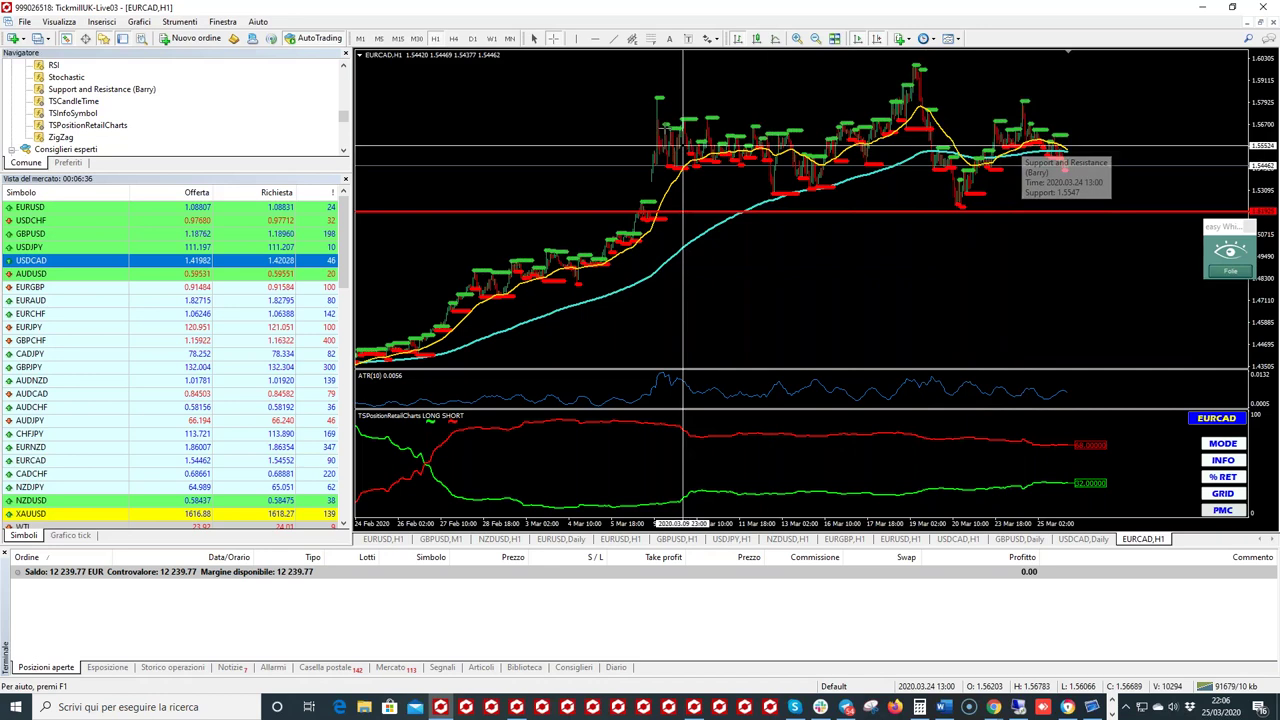
Step: Switch to the "Strumenti per l'analisi retail" workbook in Excel and highlight the EURCAD row to examine its figures
click(799, 42)
click(815, 40)
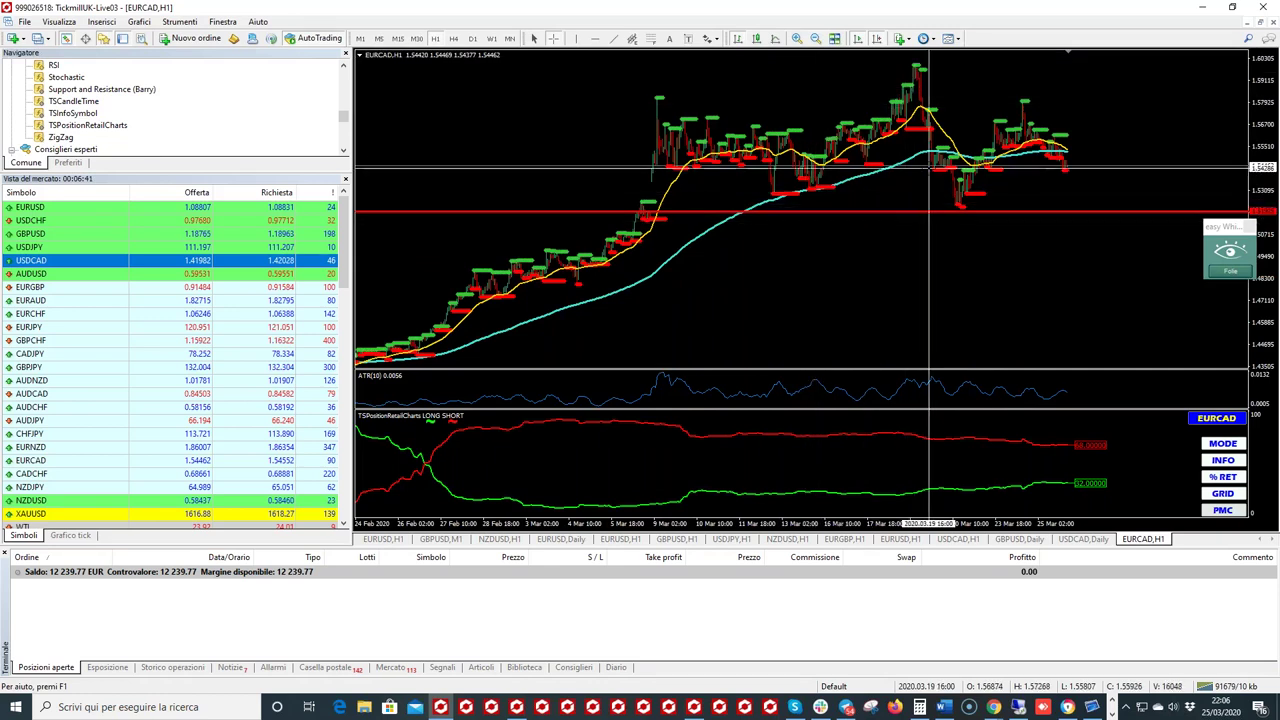
click(1112, 710)
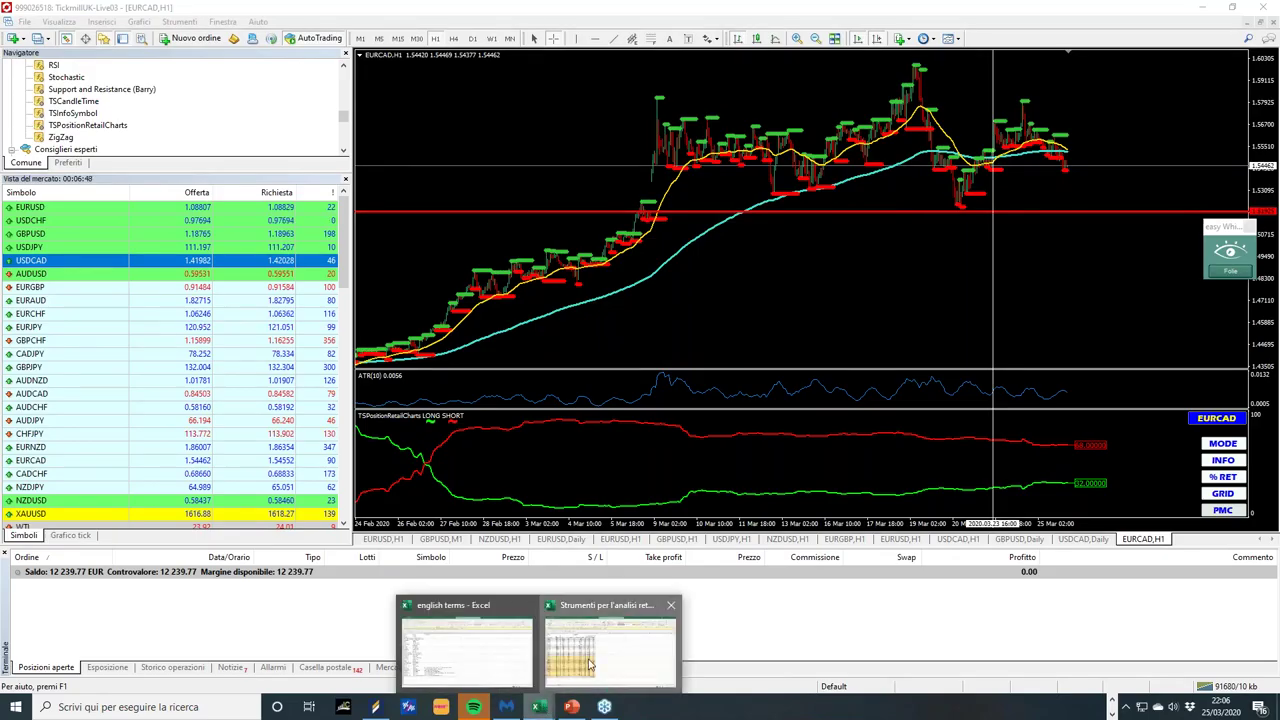
click(589, 665)
click(1112, 703)
click(1112, 703)
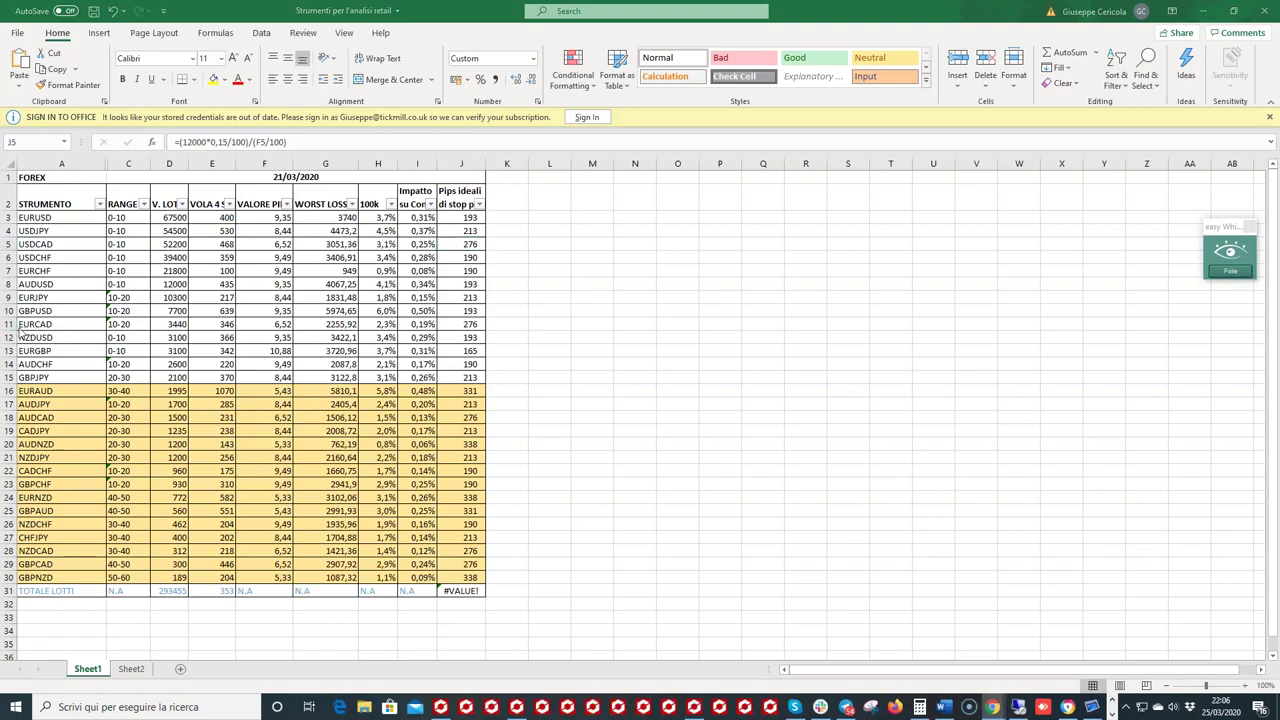
click(8, 324)
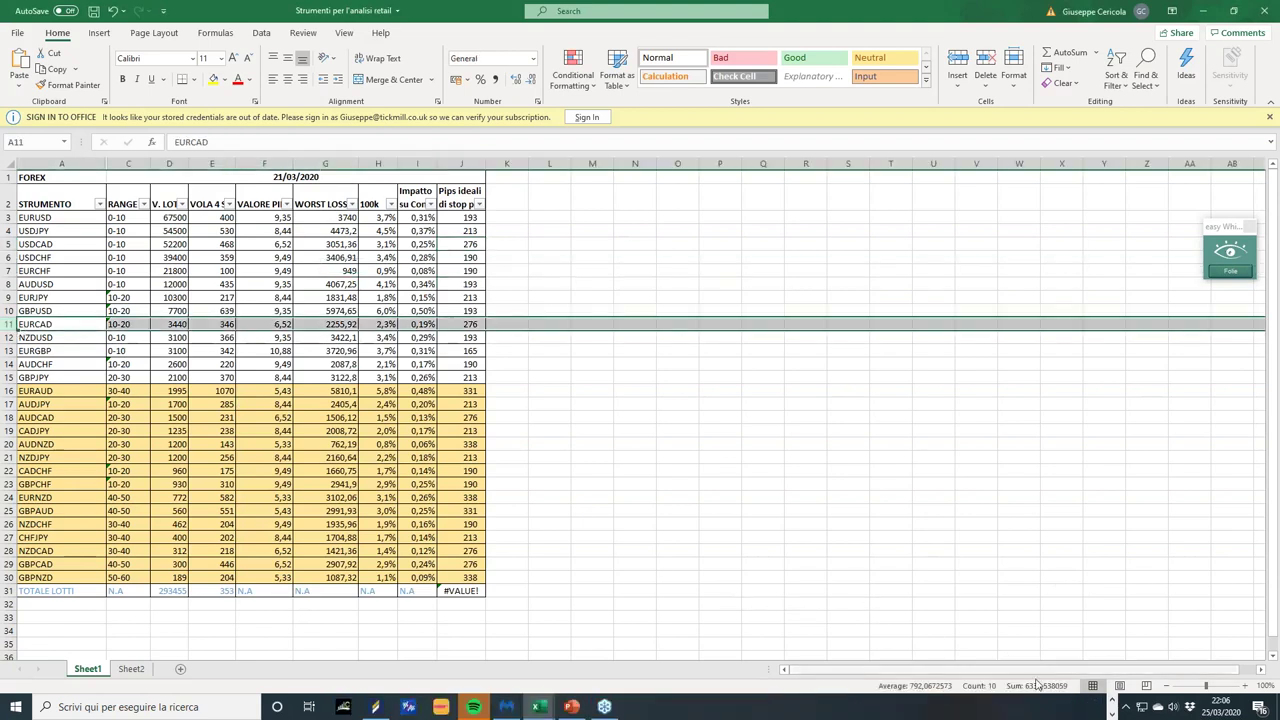
click(1112, 703)
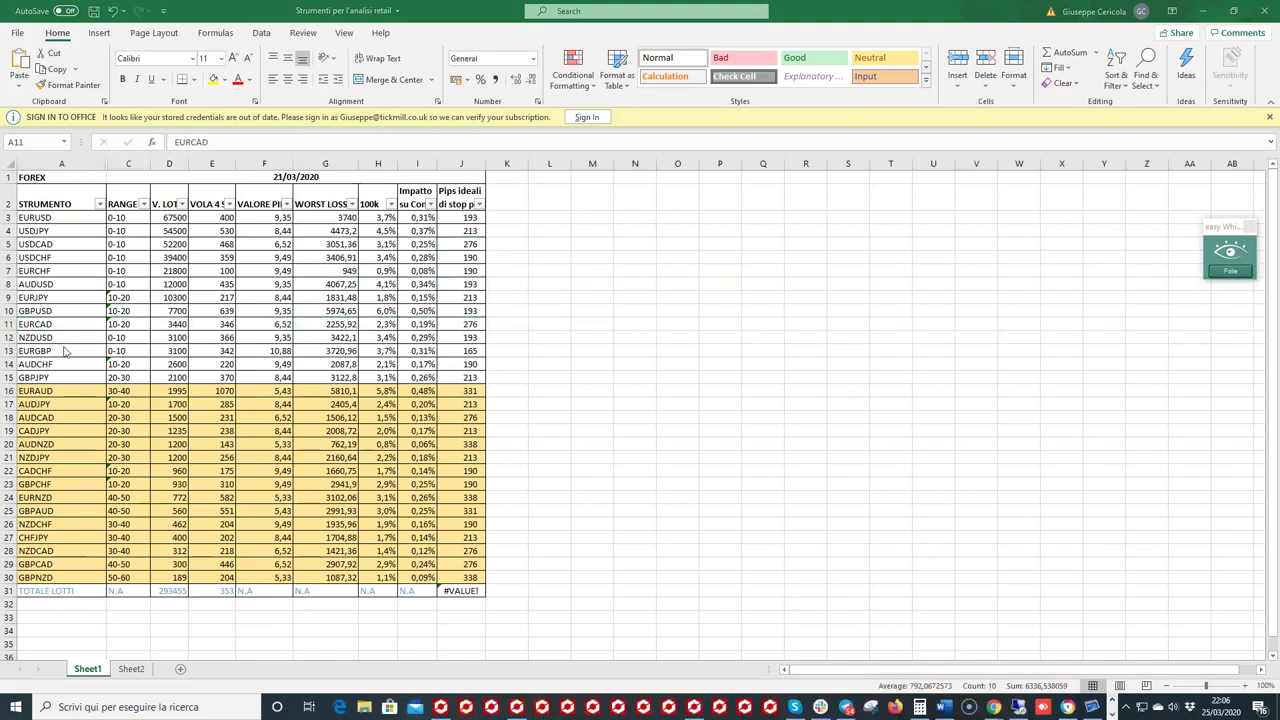
click(8, 324)
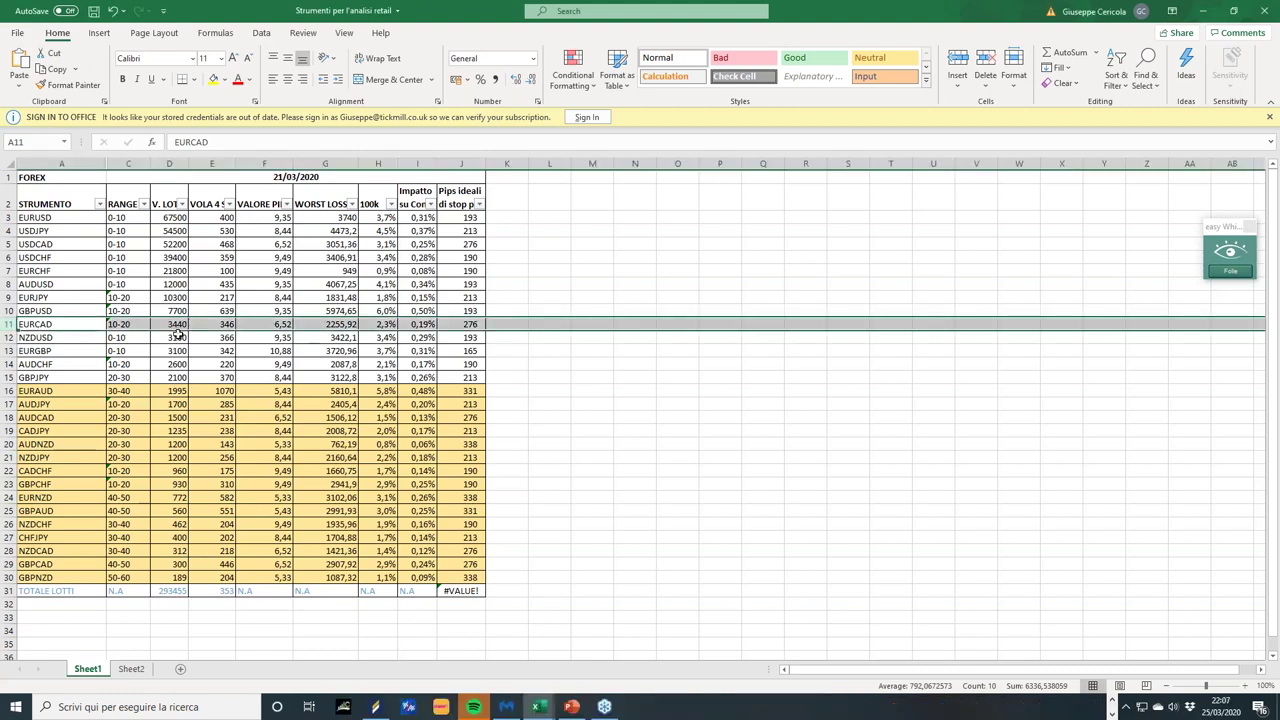
click(1112, 703)
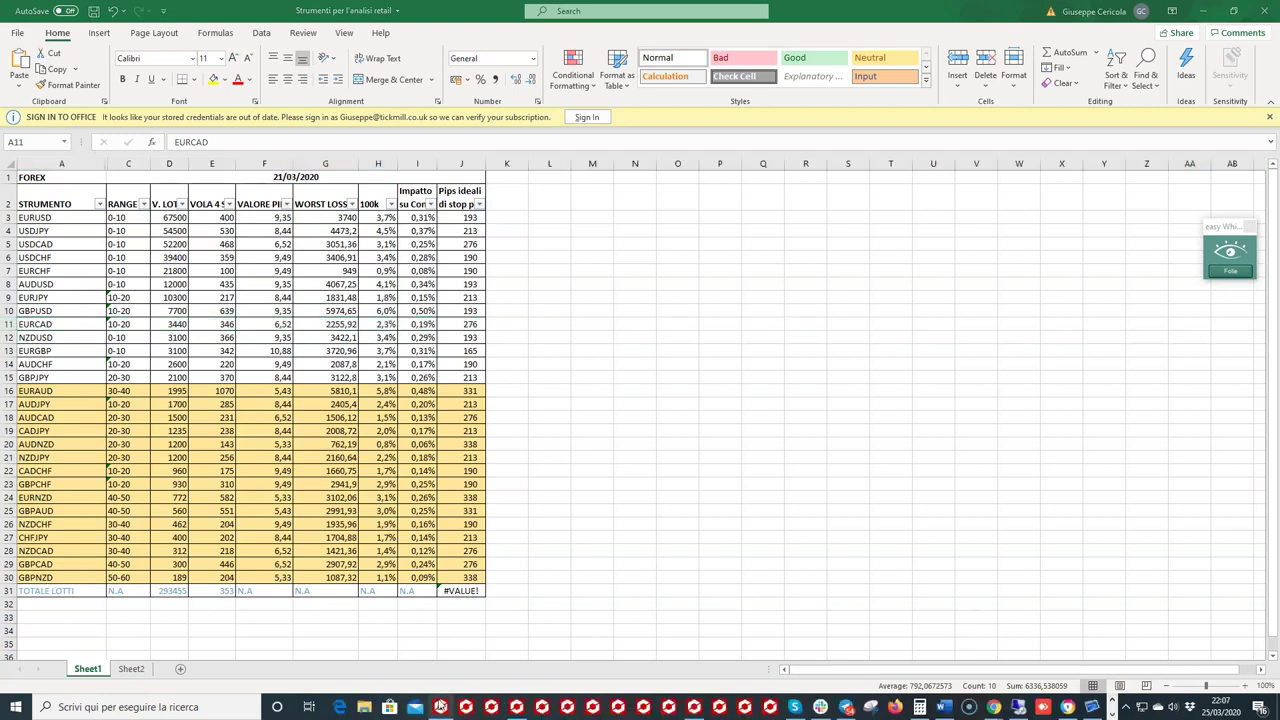
Step: Switch to MetaTrader to view the cross pairs' retail positions and return to the retail analysis workbook in Excel
click(440, 706)
click(385, 540)
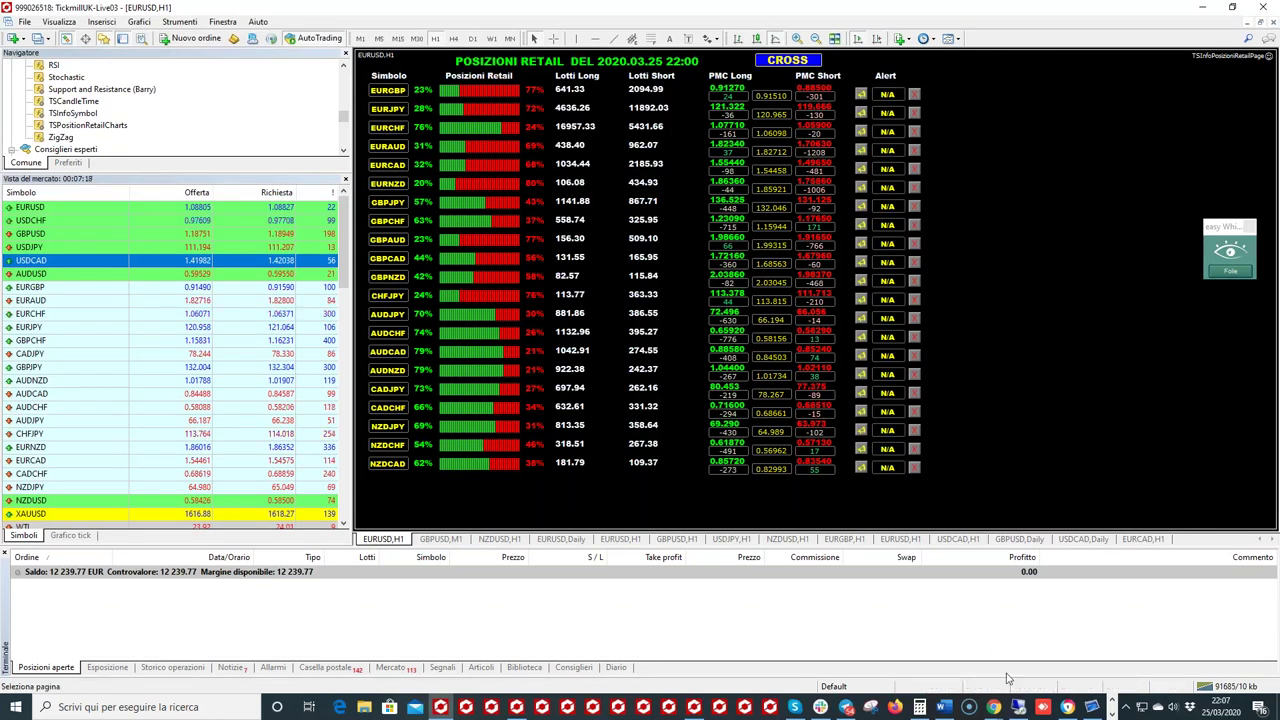
click(1112, 710)
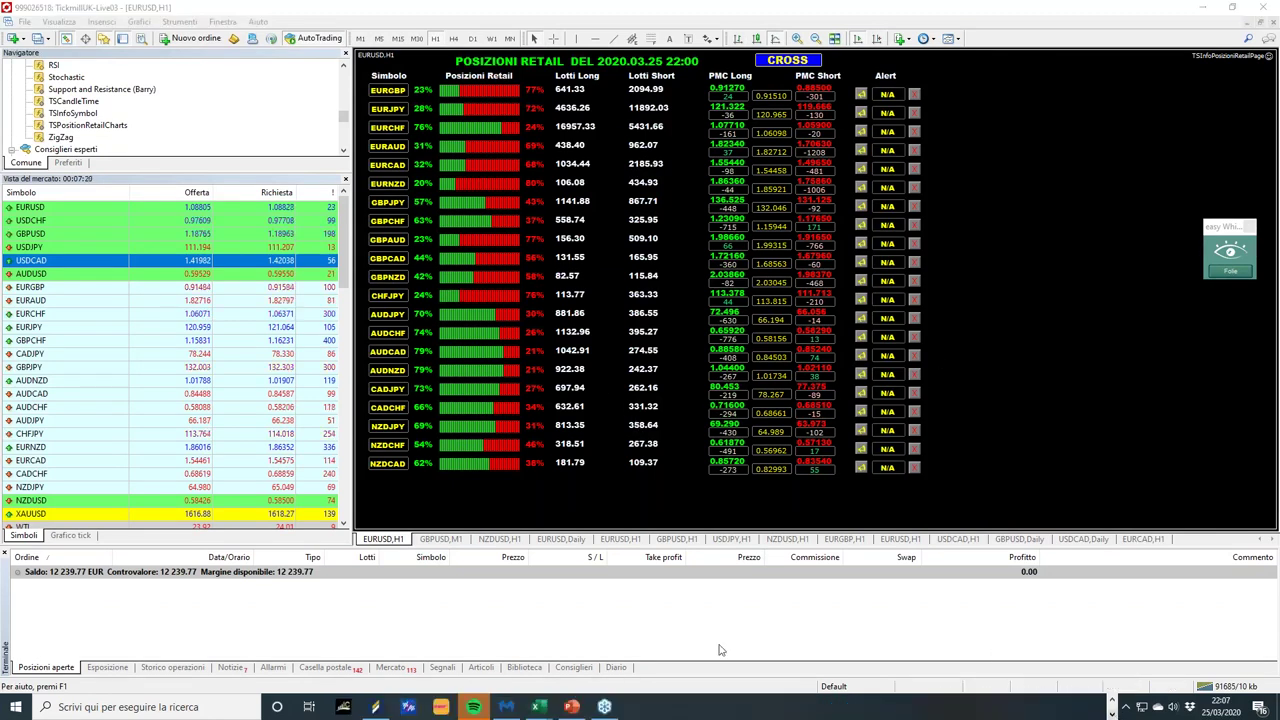
mouse_move(540, 705)
click(608, 645)
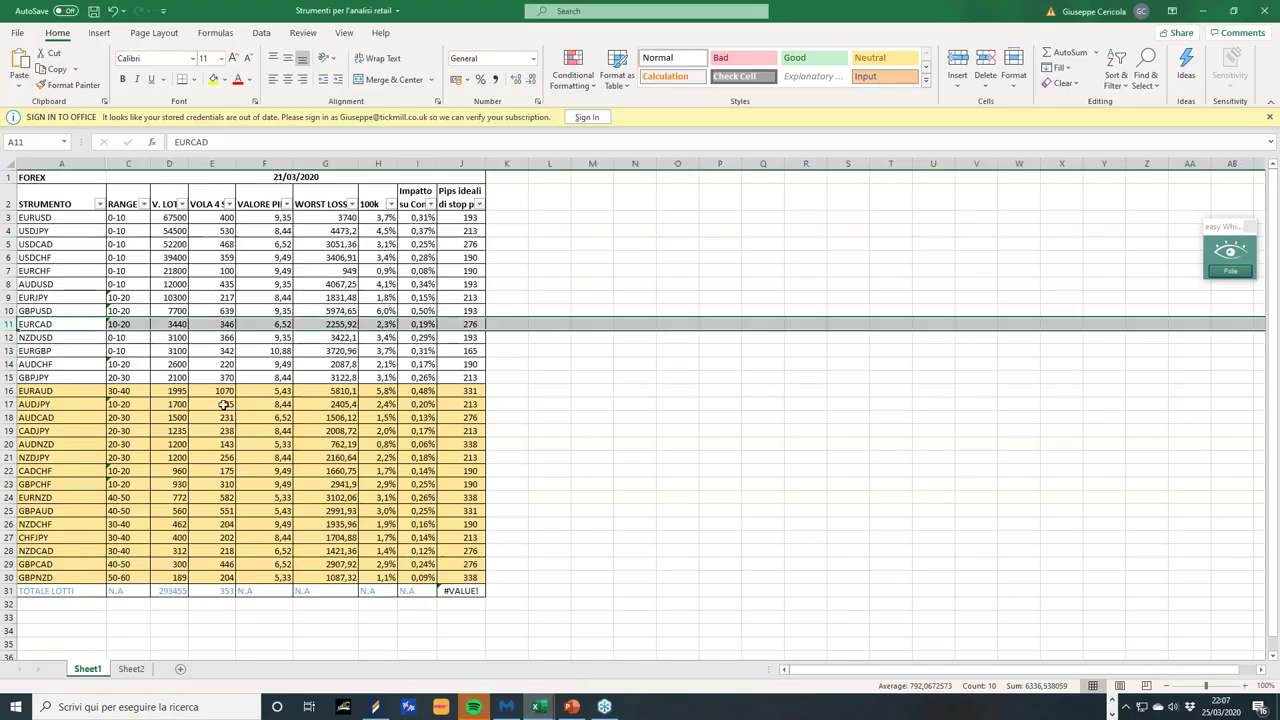
Step: Examine EURCAD's worst loss, 100k percentage, pip value and ideal stop pips in the workbook
click(353, 326)
click(385, 324)
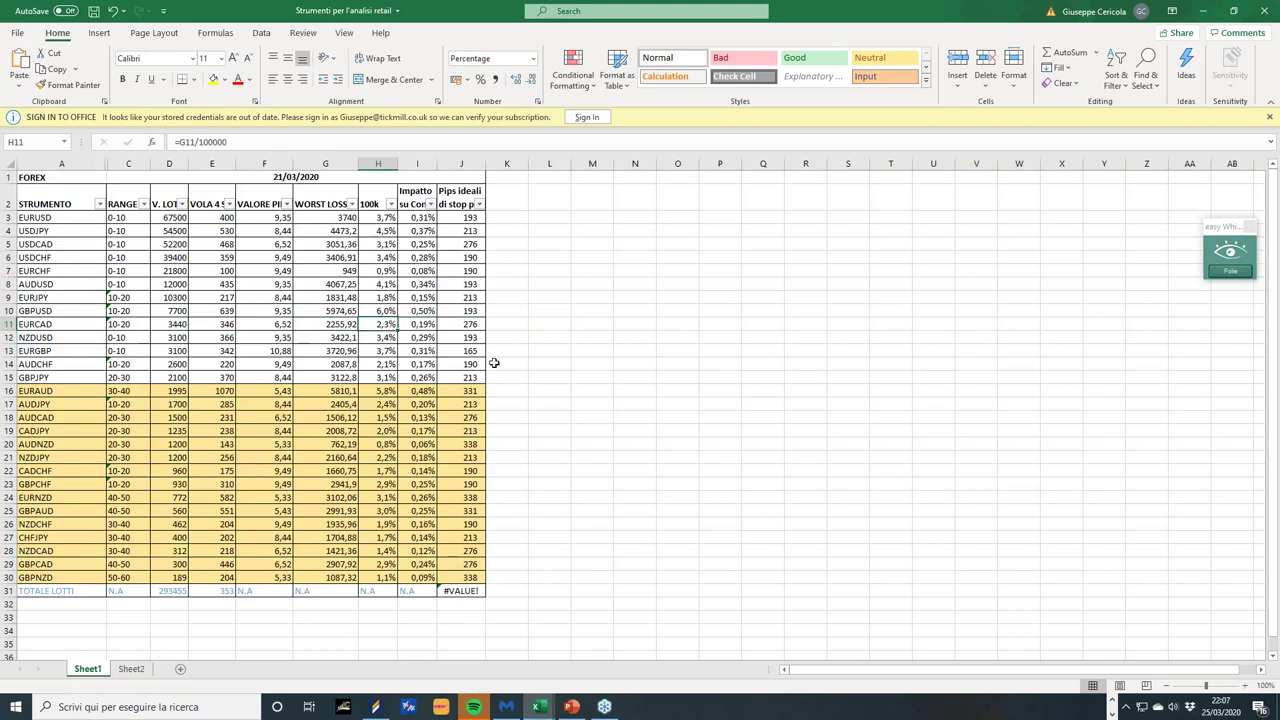
click(284, 326)
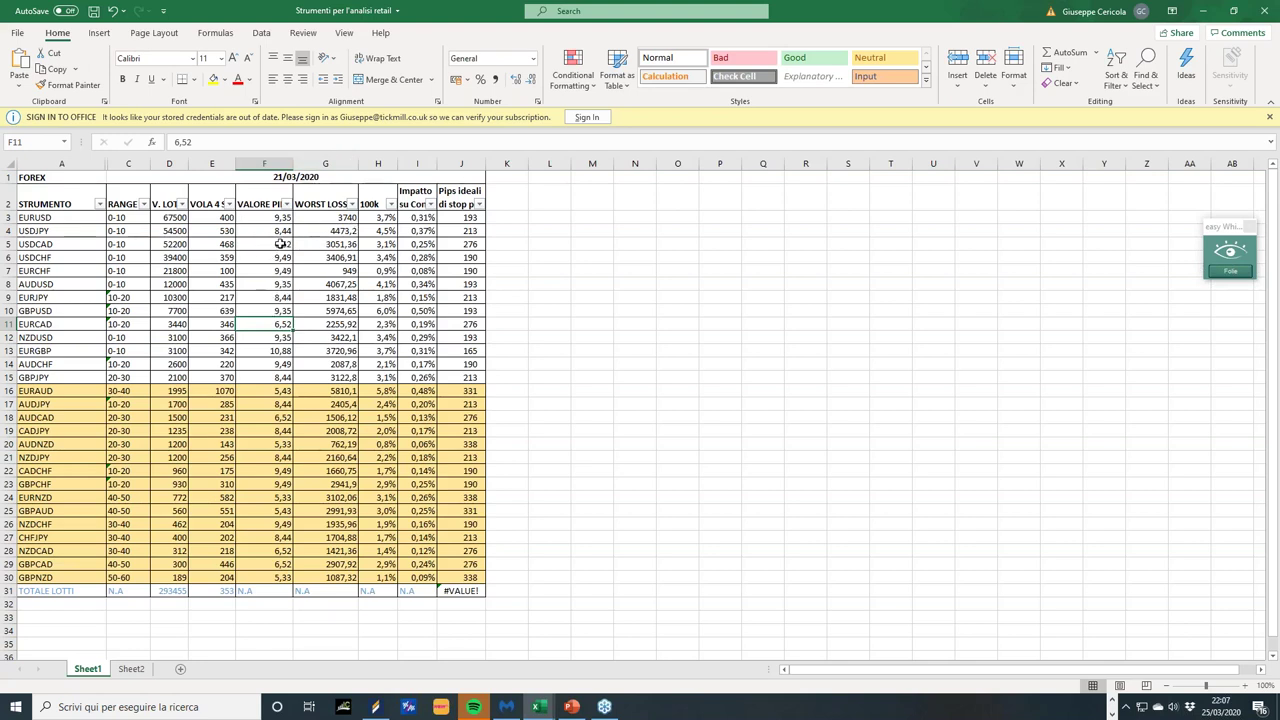
click(467, 334)
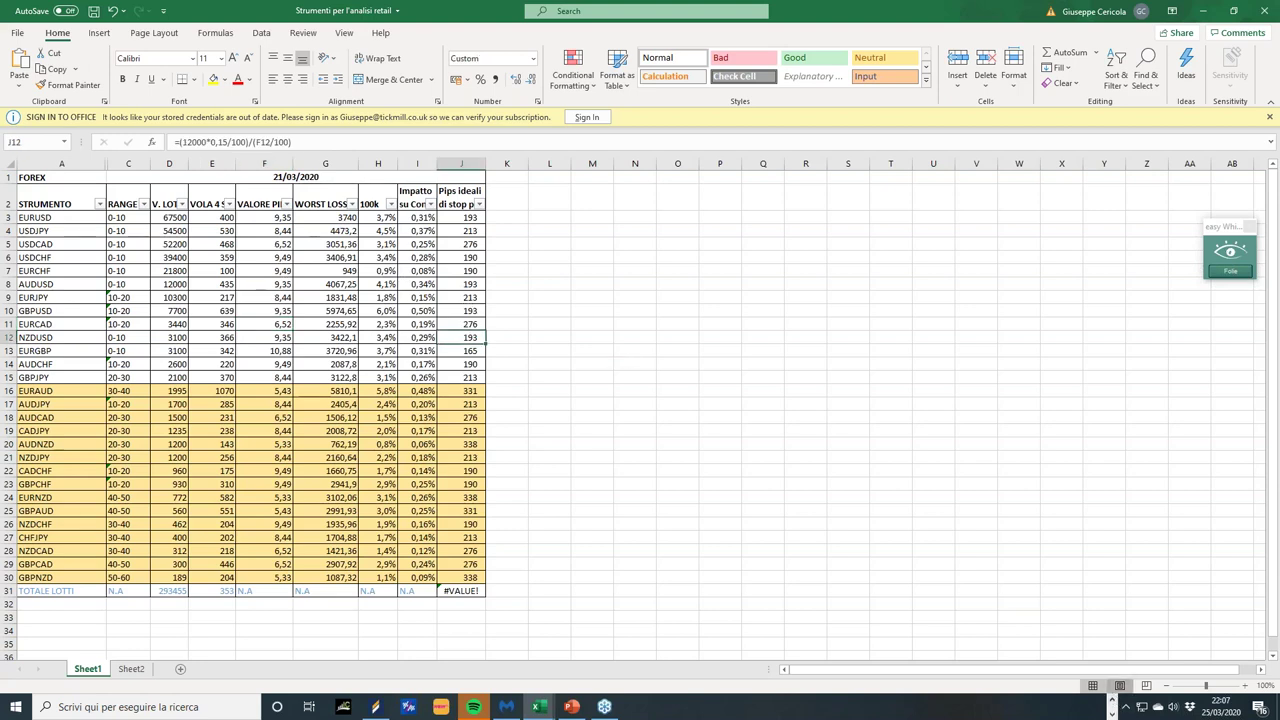
click(1120, 685)
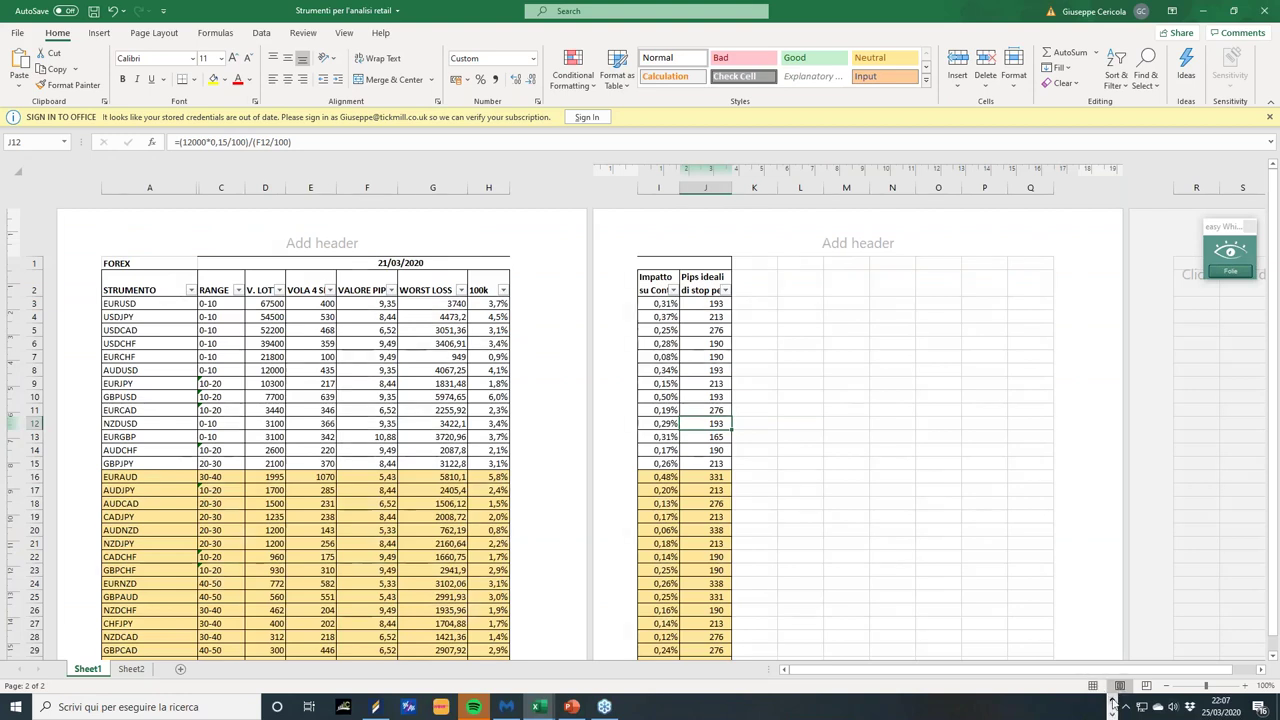
Step: Switch to the remote desktop's MetaTrader terminal, show the EURCAD H1 chart and inspect it with the crosshair
click(1018, 707)
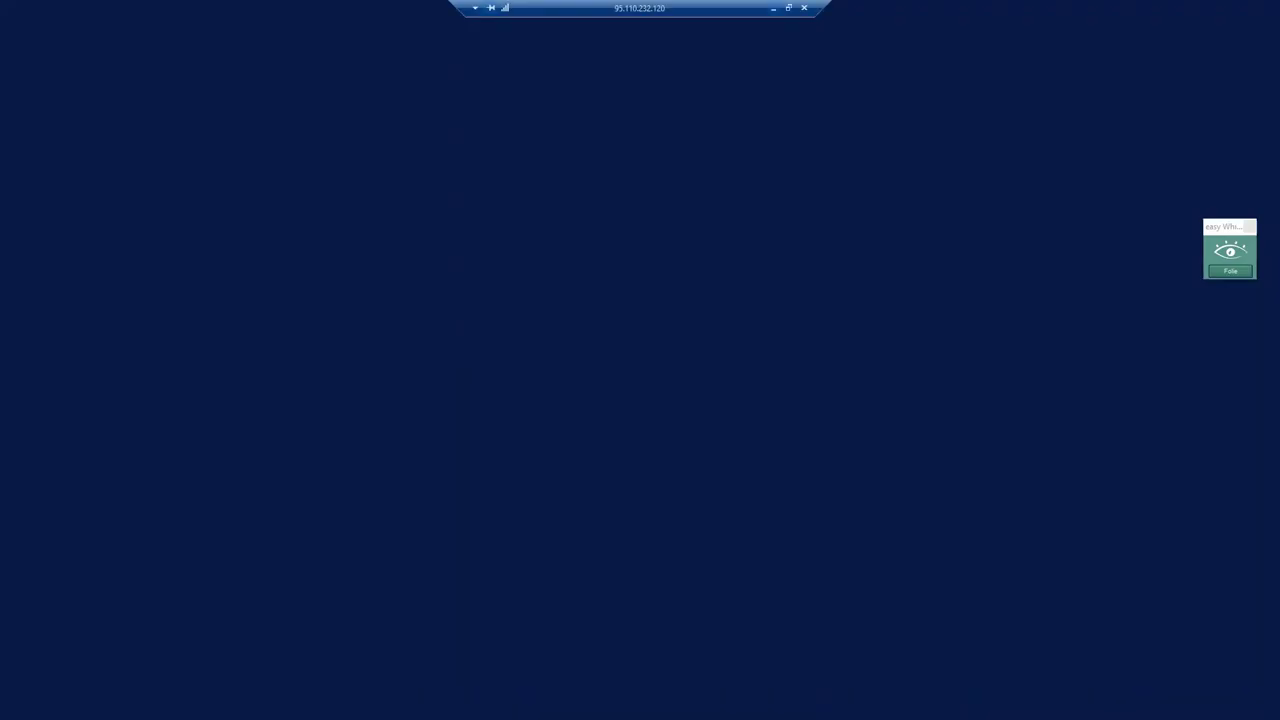
click(458, 660)
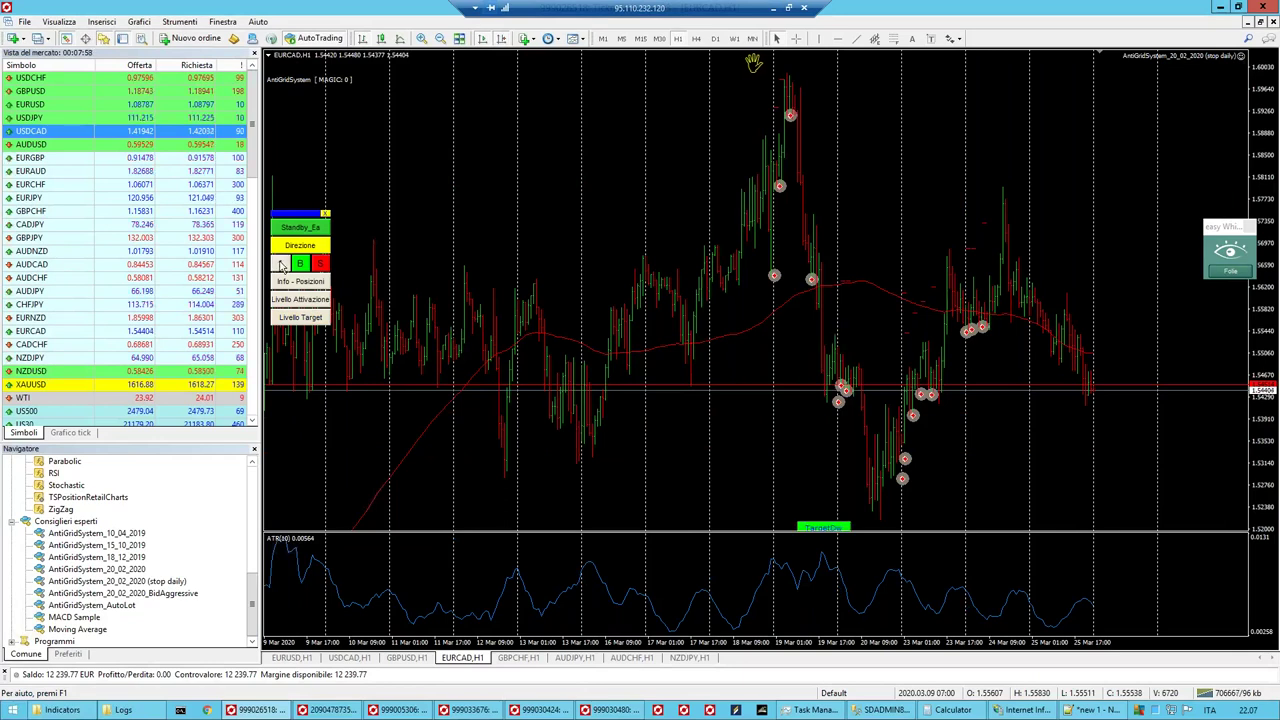
click(796, 38)
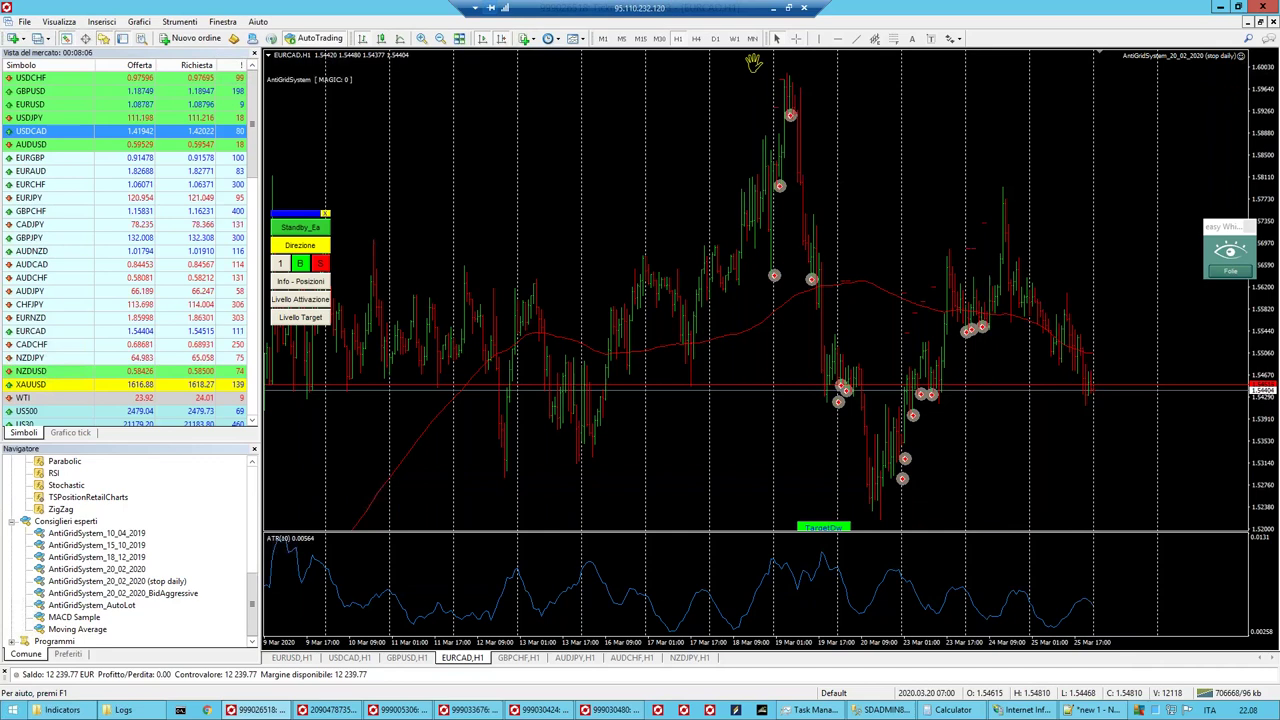
key(F7)
click(745, 216)
click(745, 216)
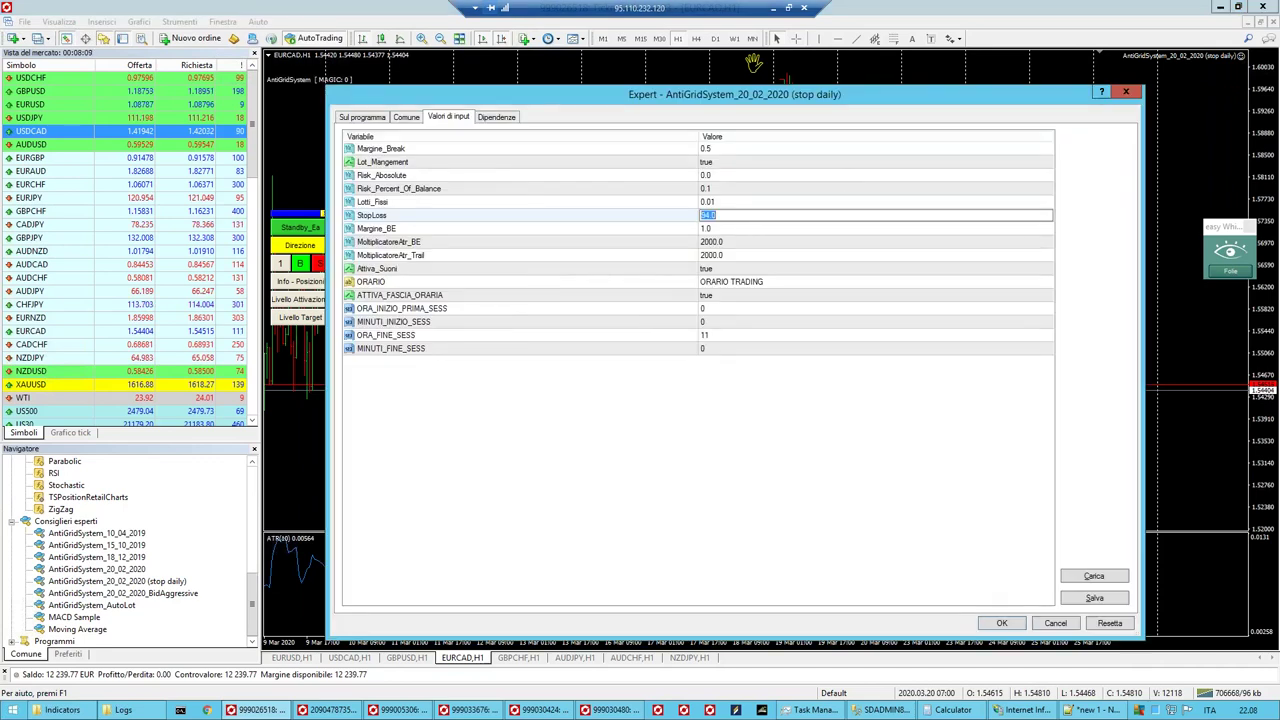
click(771, 230)
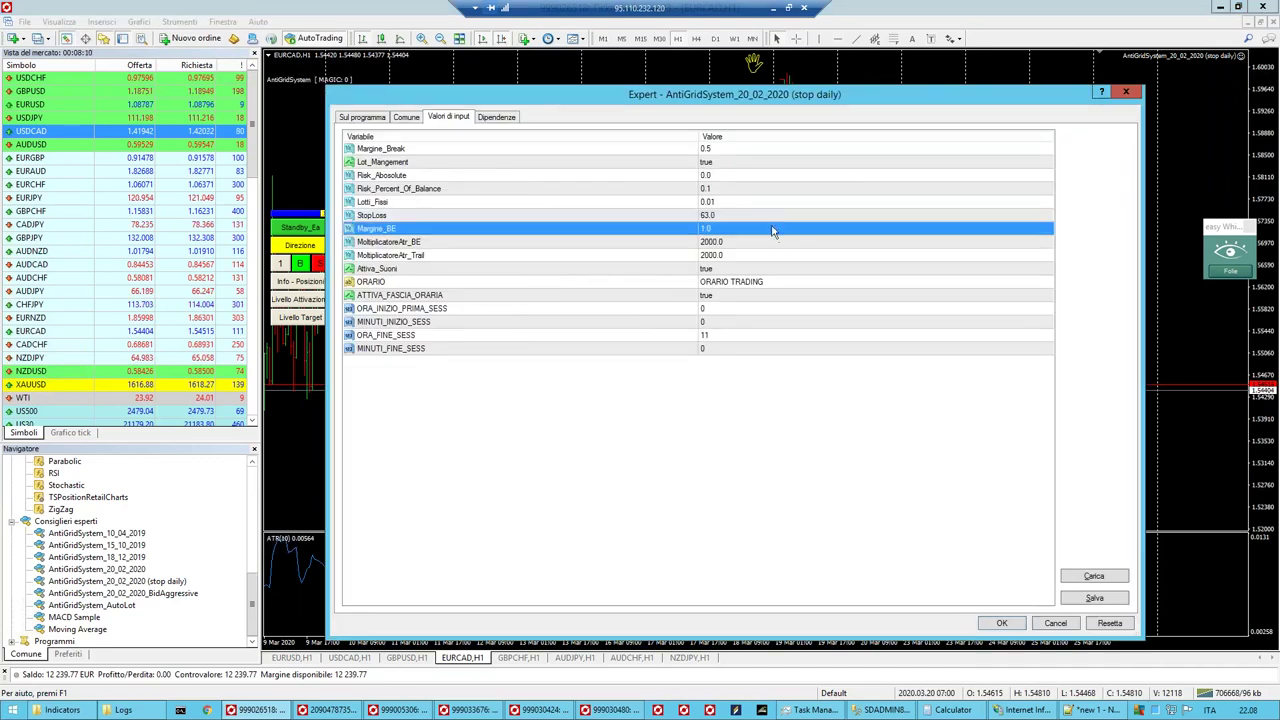
click(1125, 92)
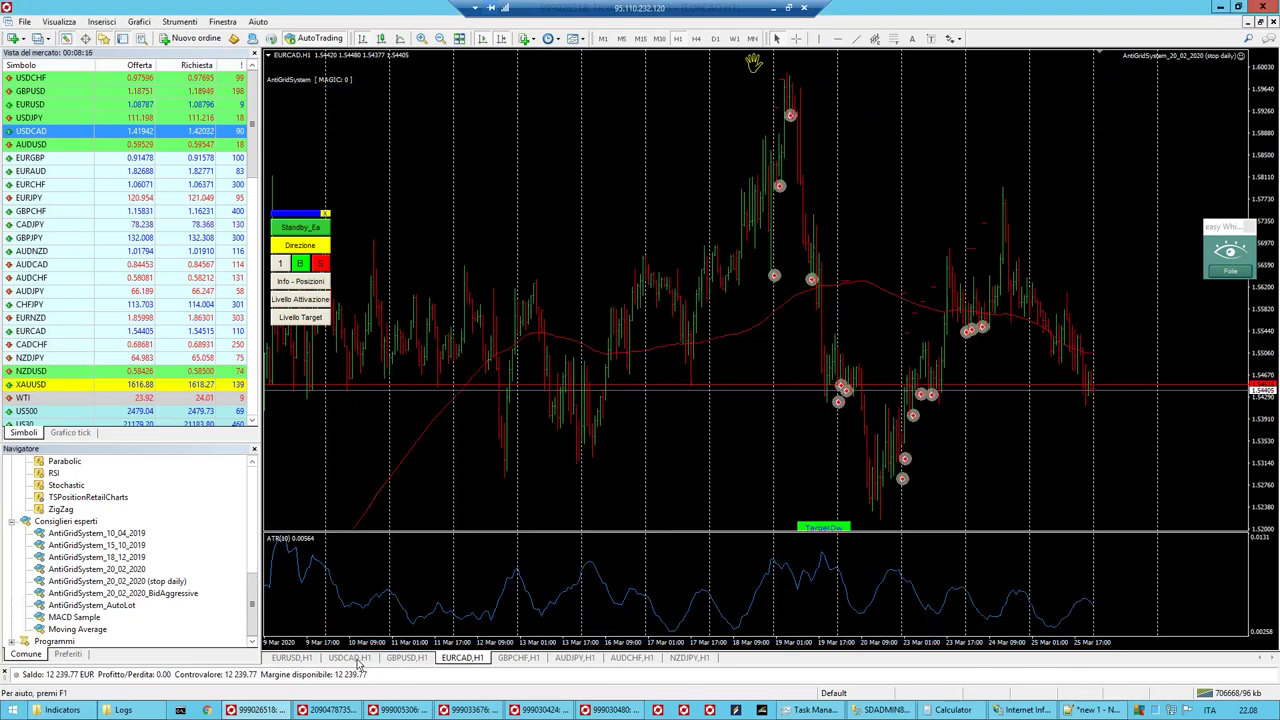
Step: Save the USDCAD H1 chart's setup as a template named "retail 25 marzo"
click(305, 662)
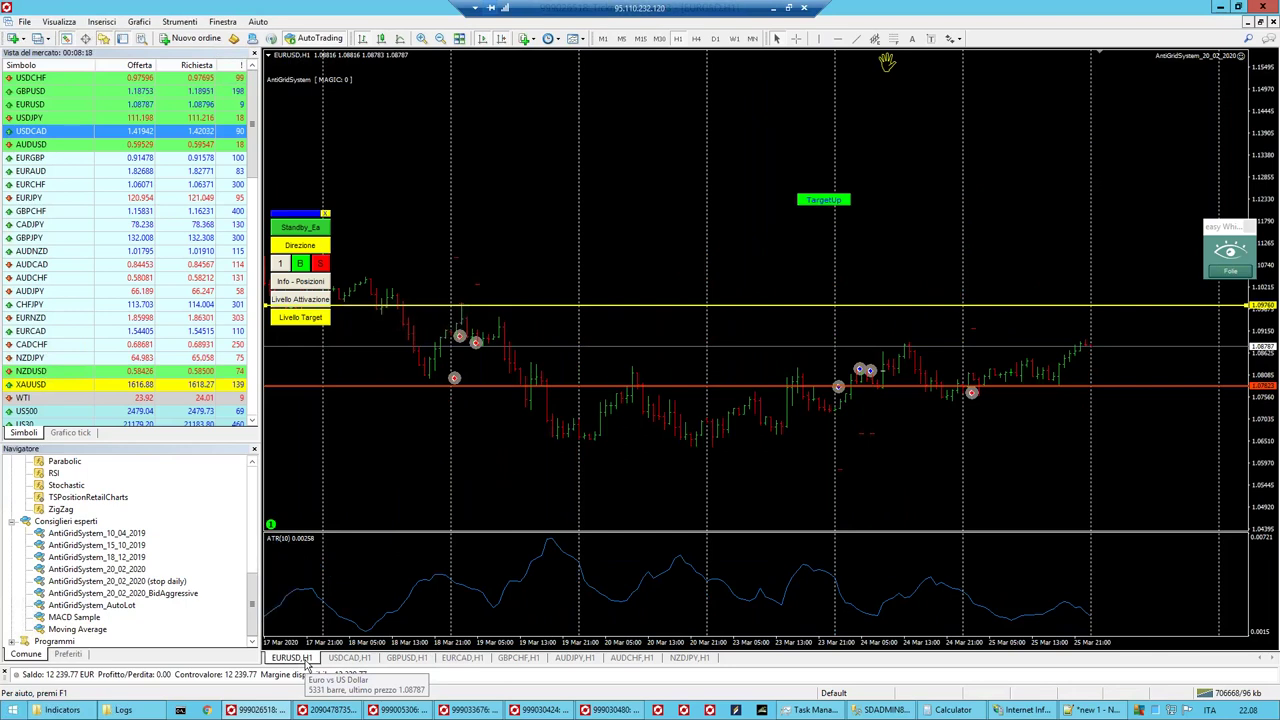
click(360, 658)
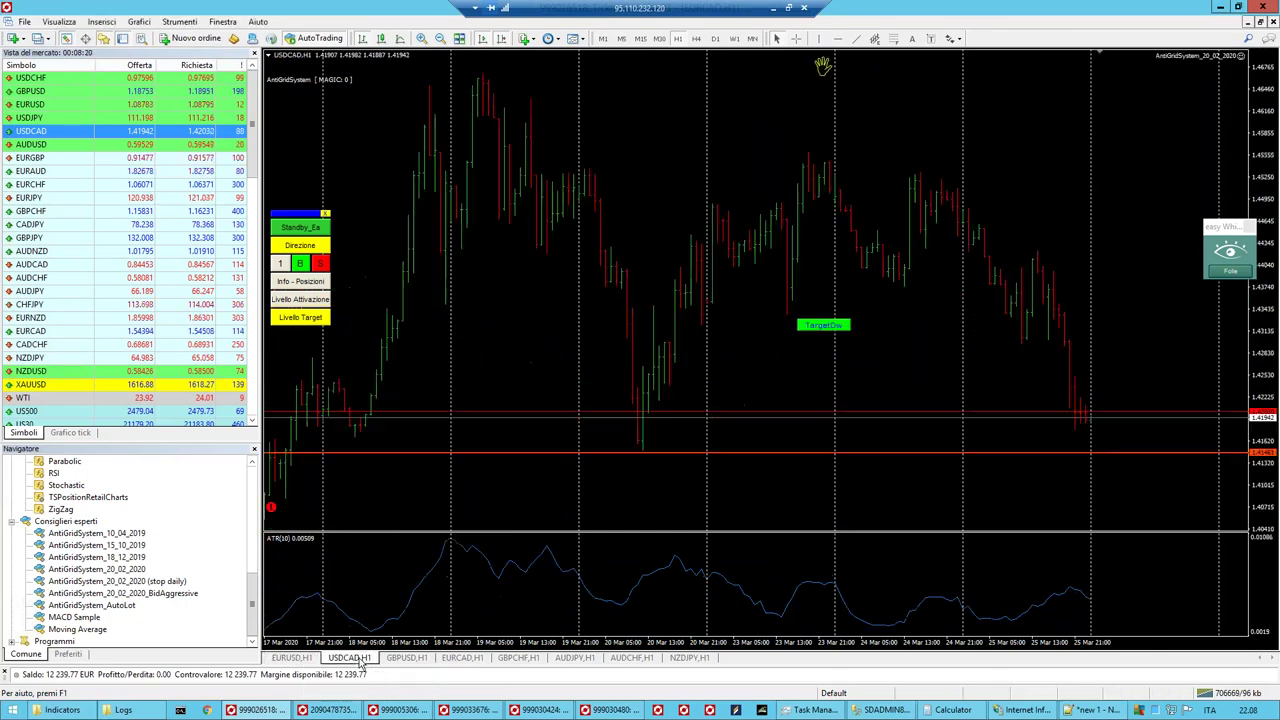
right_click(461, 345)
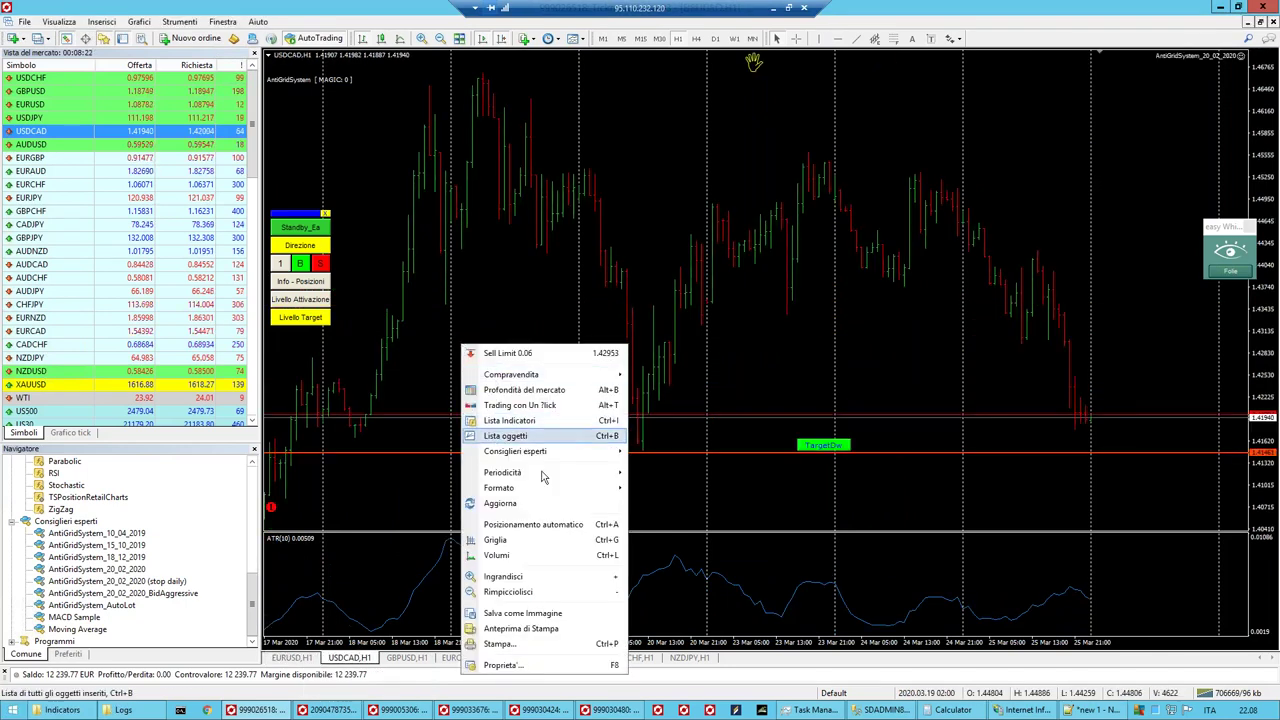
mouse_move(557, 487)
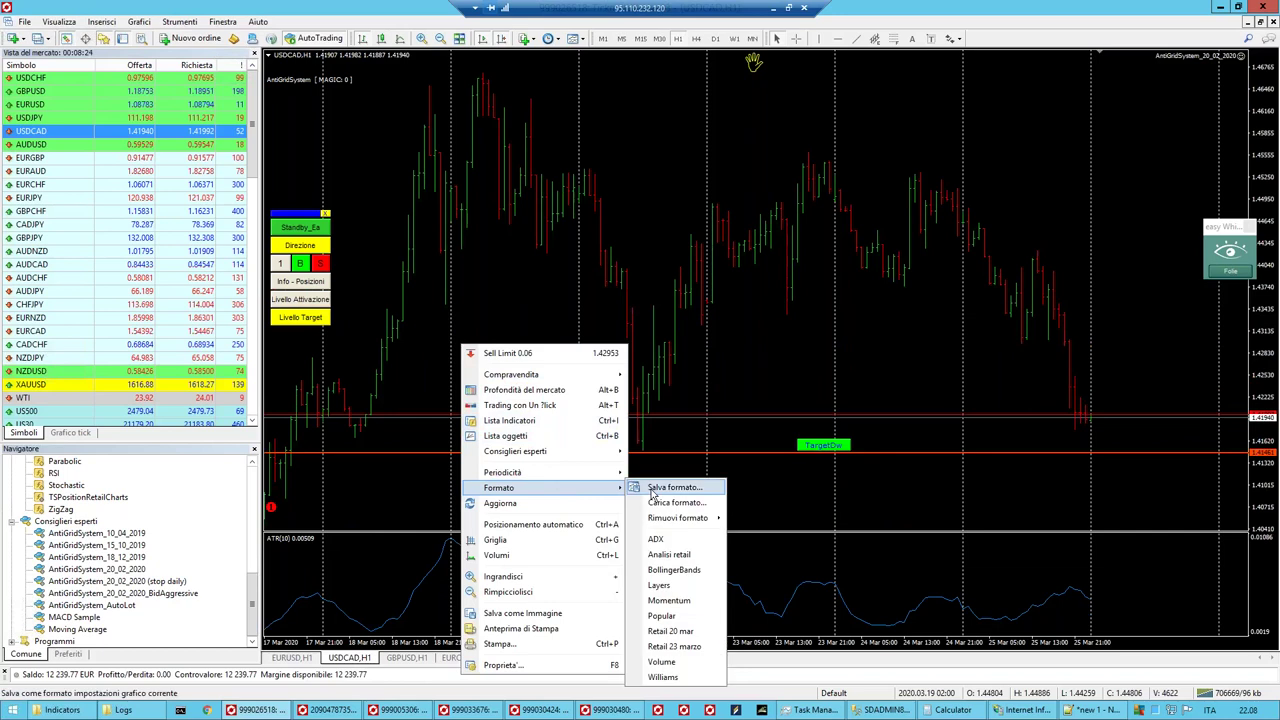
click(651, 489)
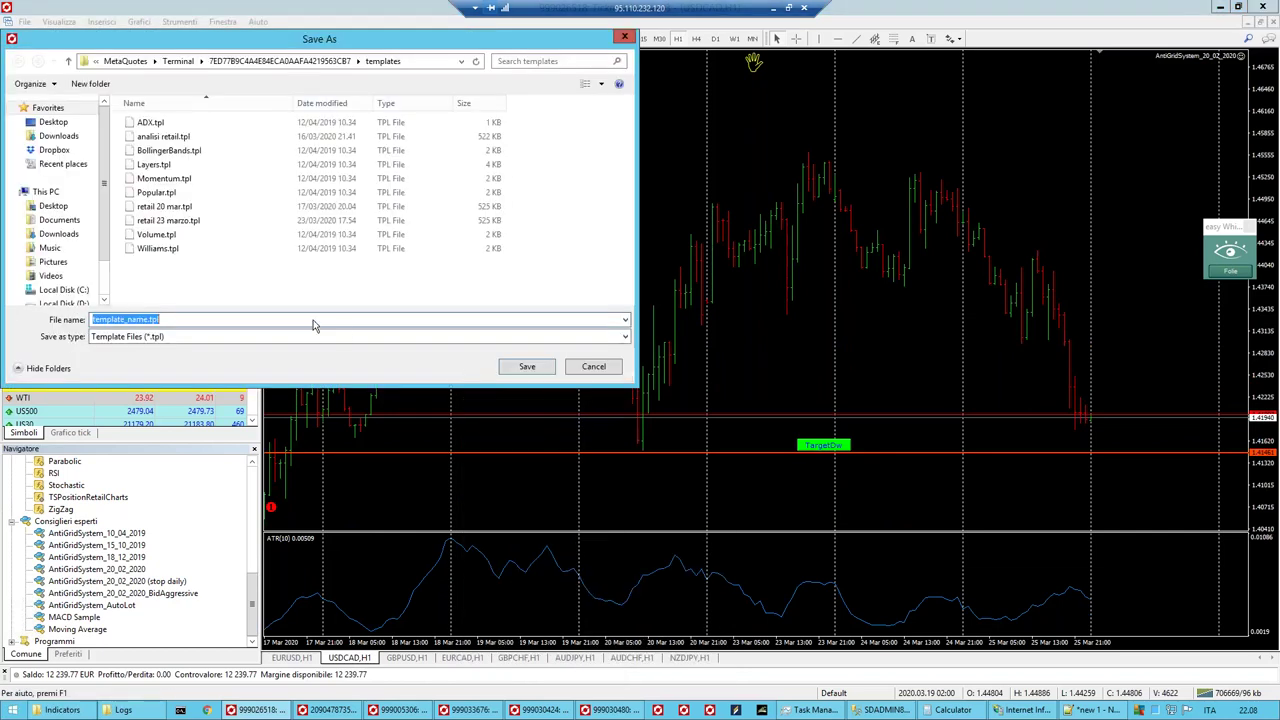
text(re)
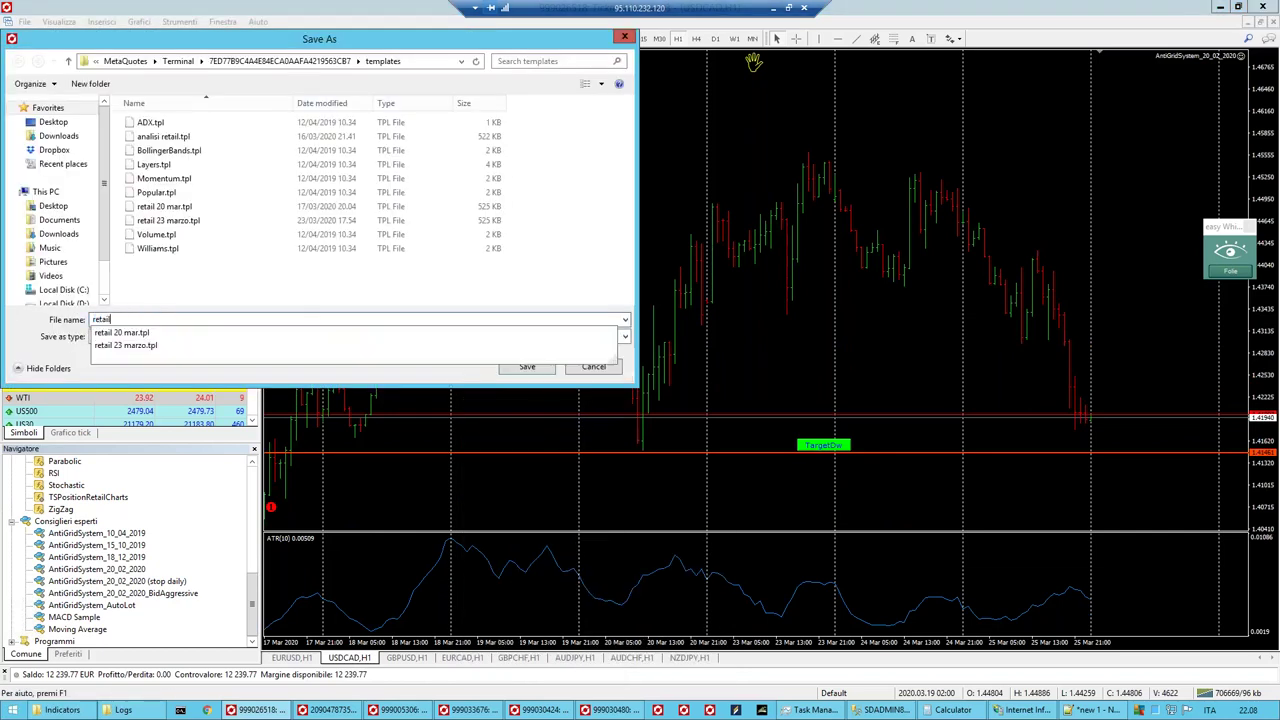
text(tail 25 marzo)
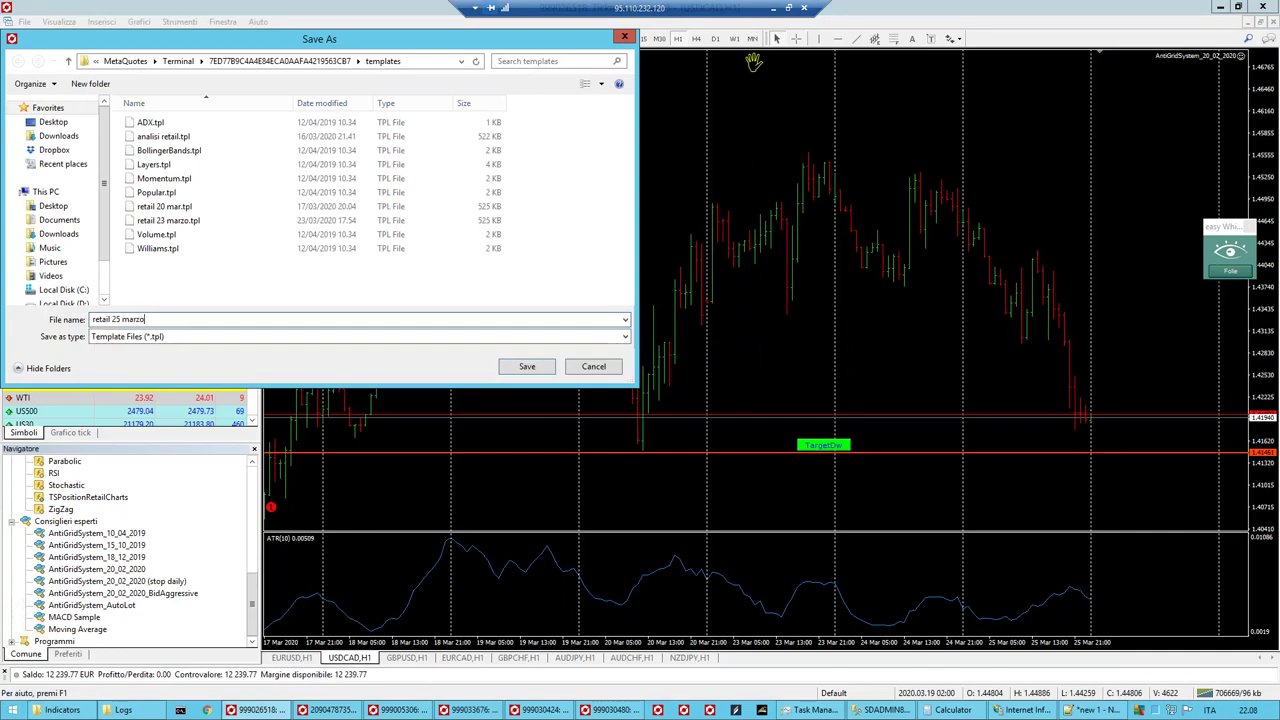
click(527, 367)
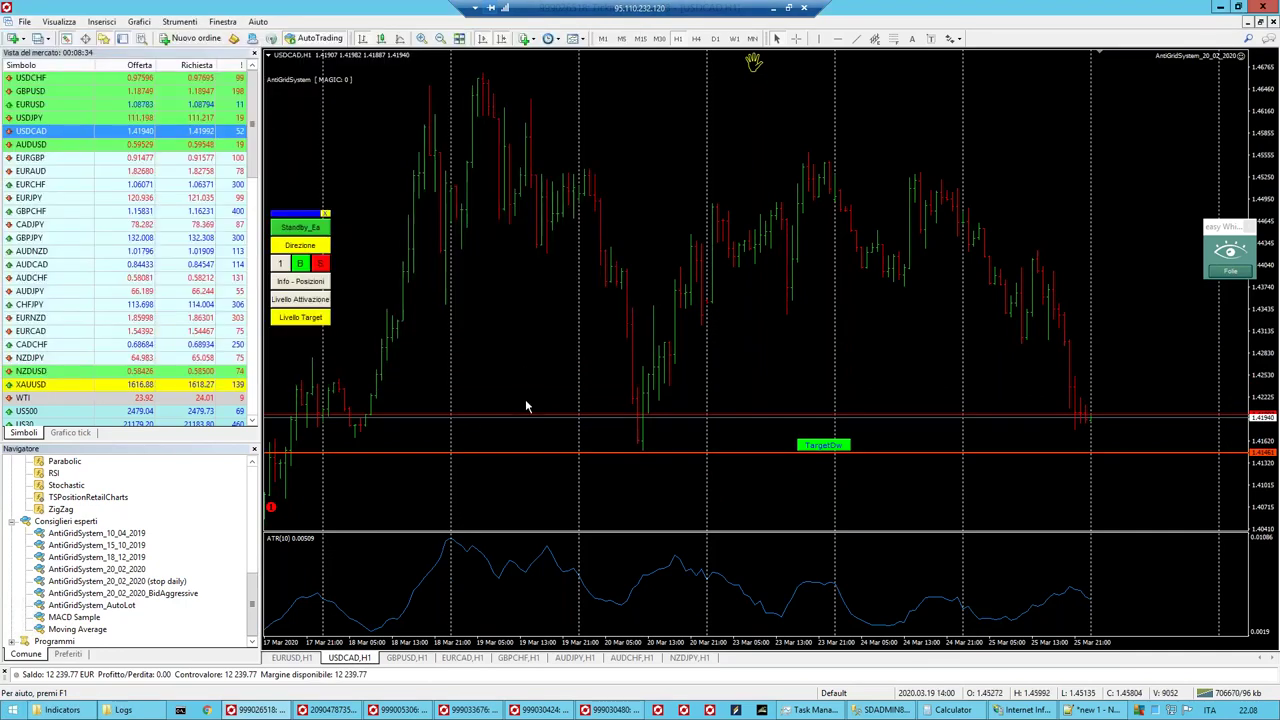
Step: Load the "retail 25 marzo" template on the EURCAD H1 chart and decline reactivating the expert from standby
click(474, 662)
right_click(522, 208)
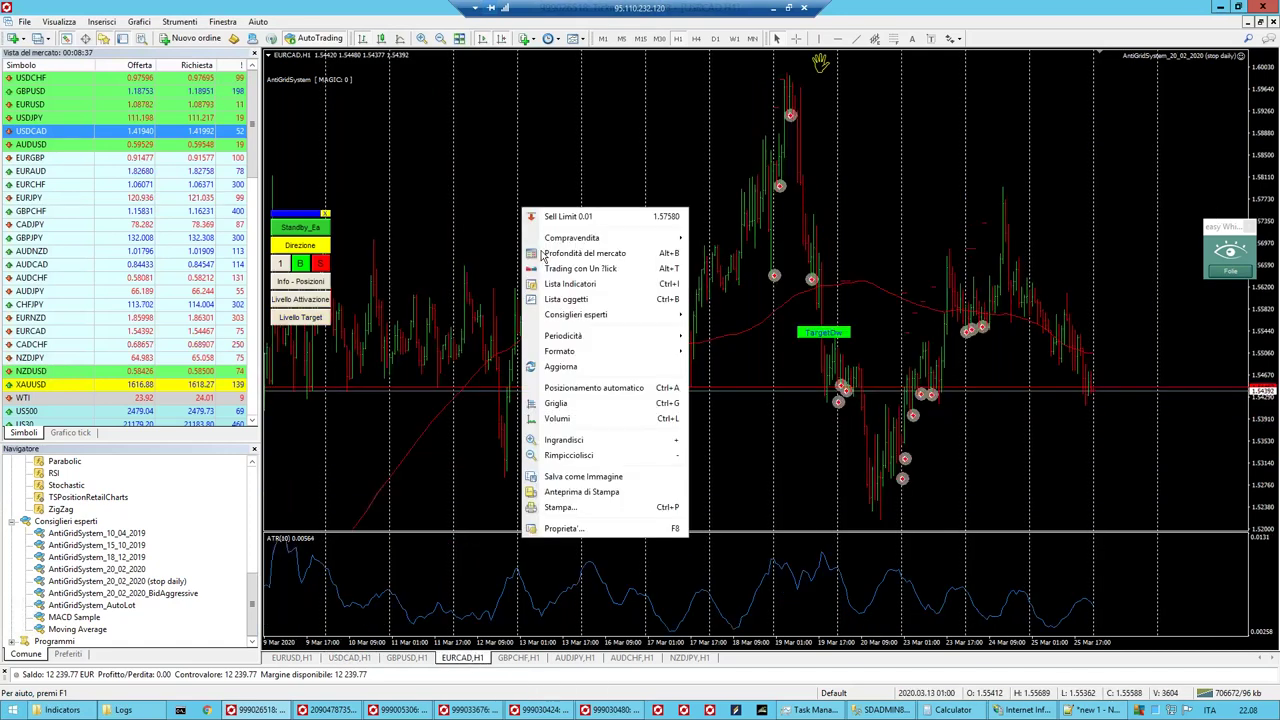
mouse_move(600, 351)
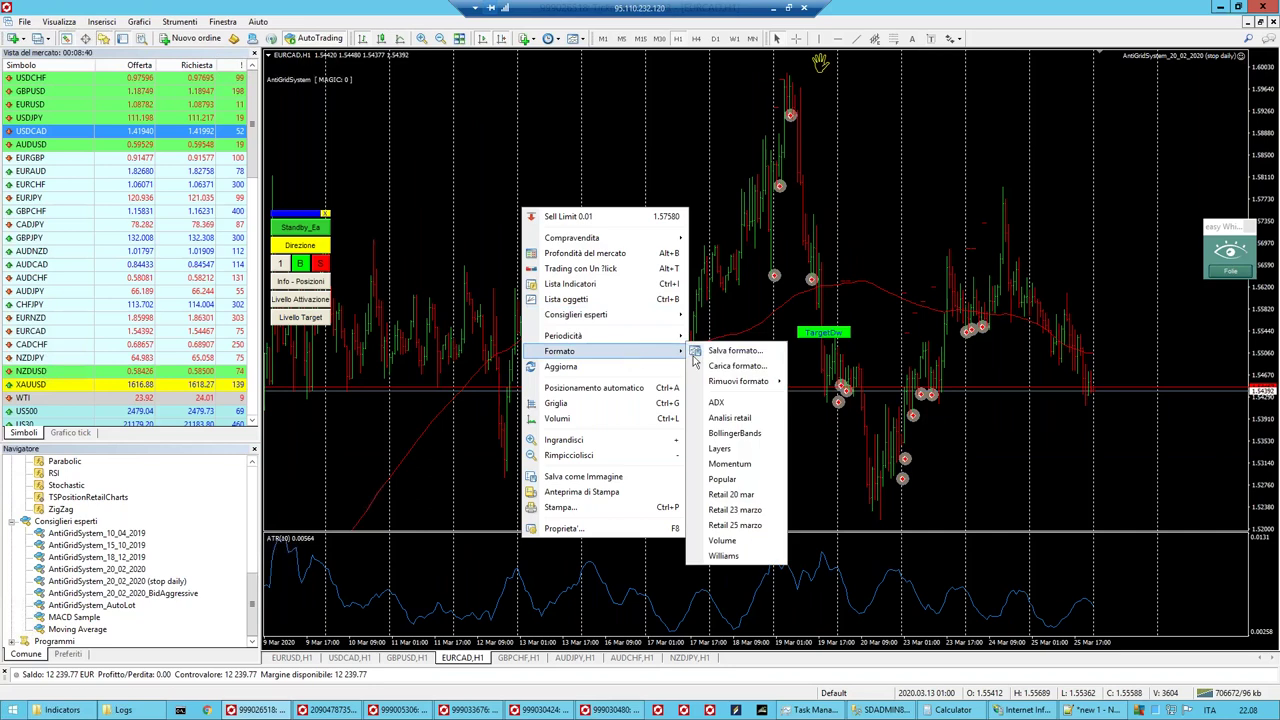
click(731, 368)
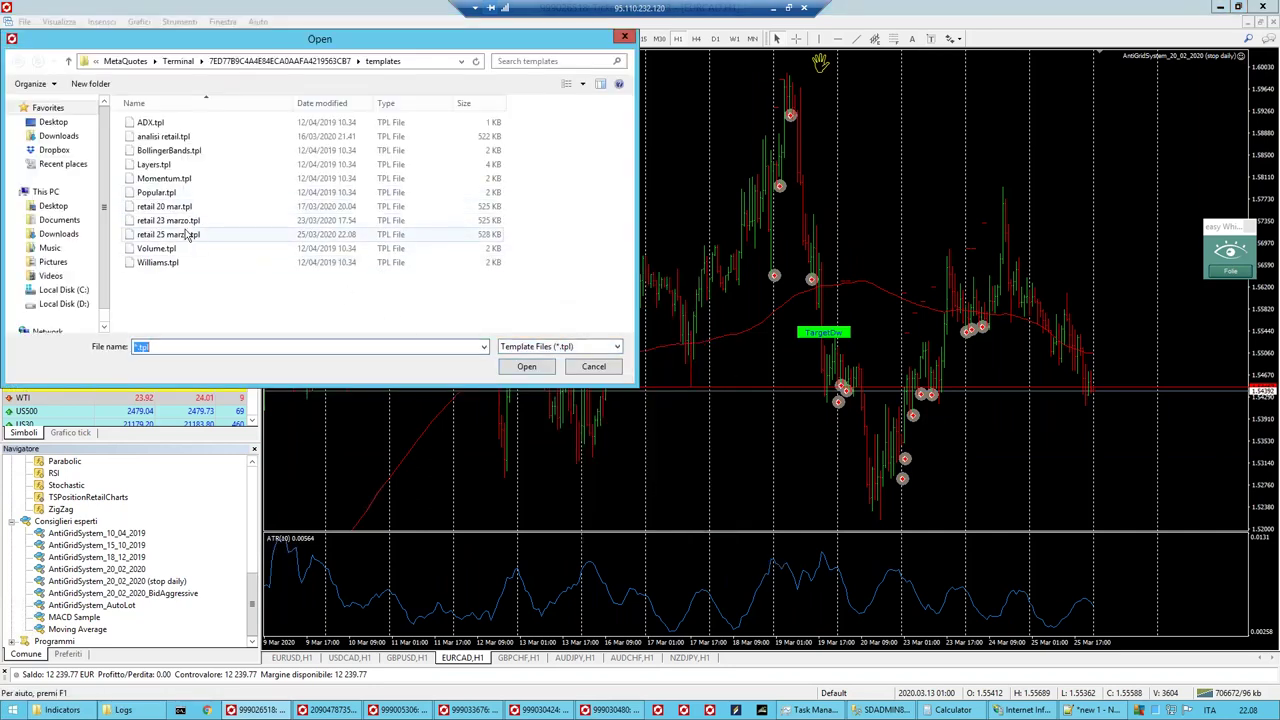
click(190, 240)
click(526, 366)
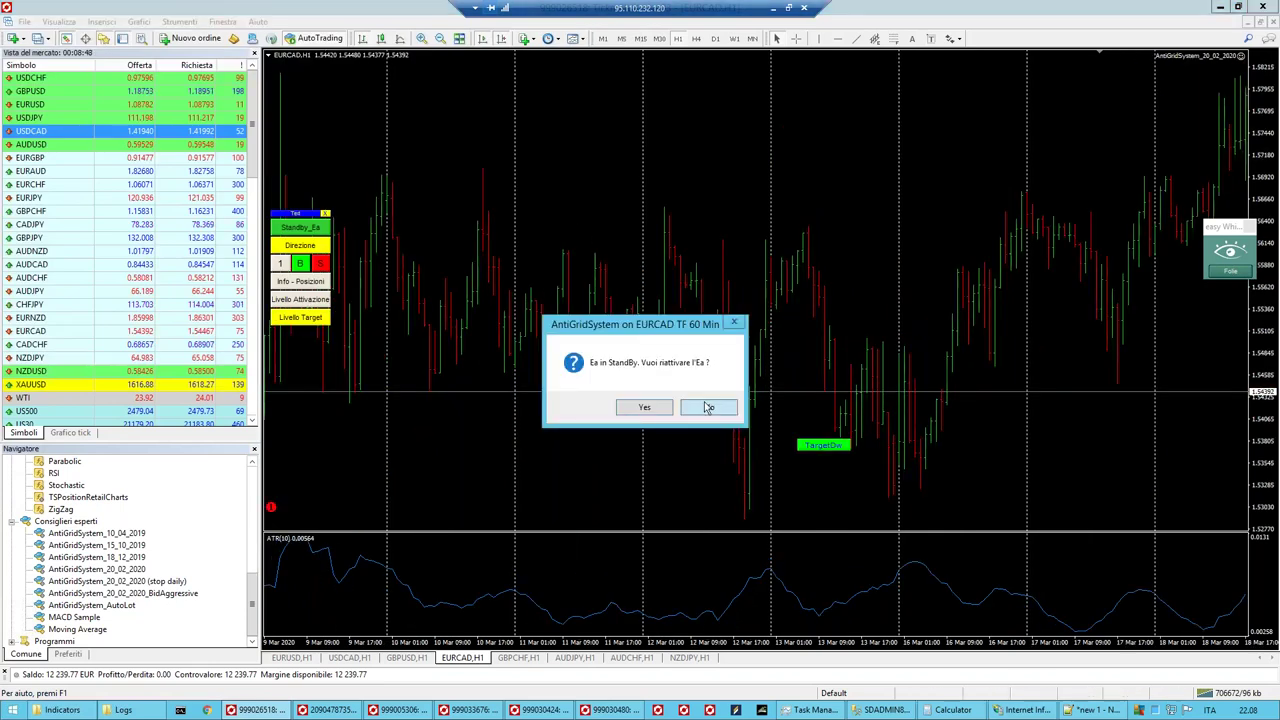
click(708, 408)
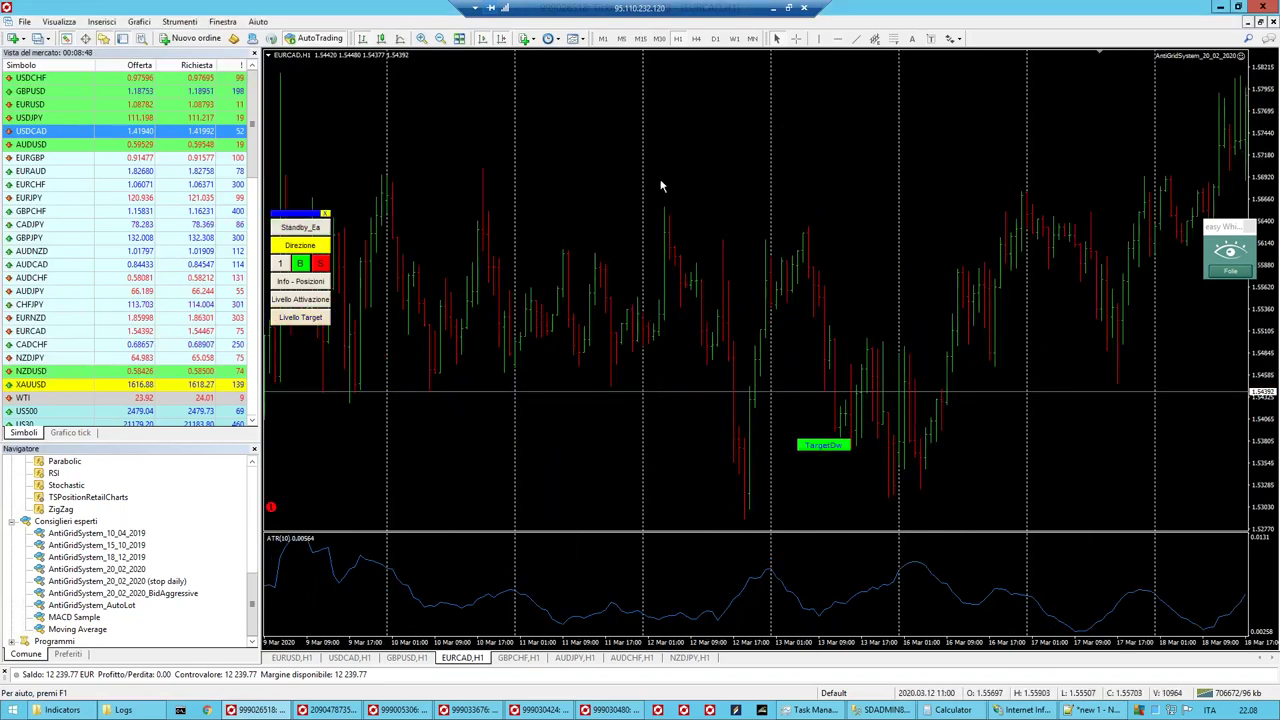
Step: Bring the EURCAD chart to its latest bars and read the current ATR value with the crosshair
click(502, 39)
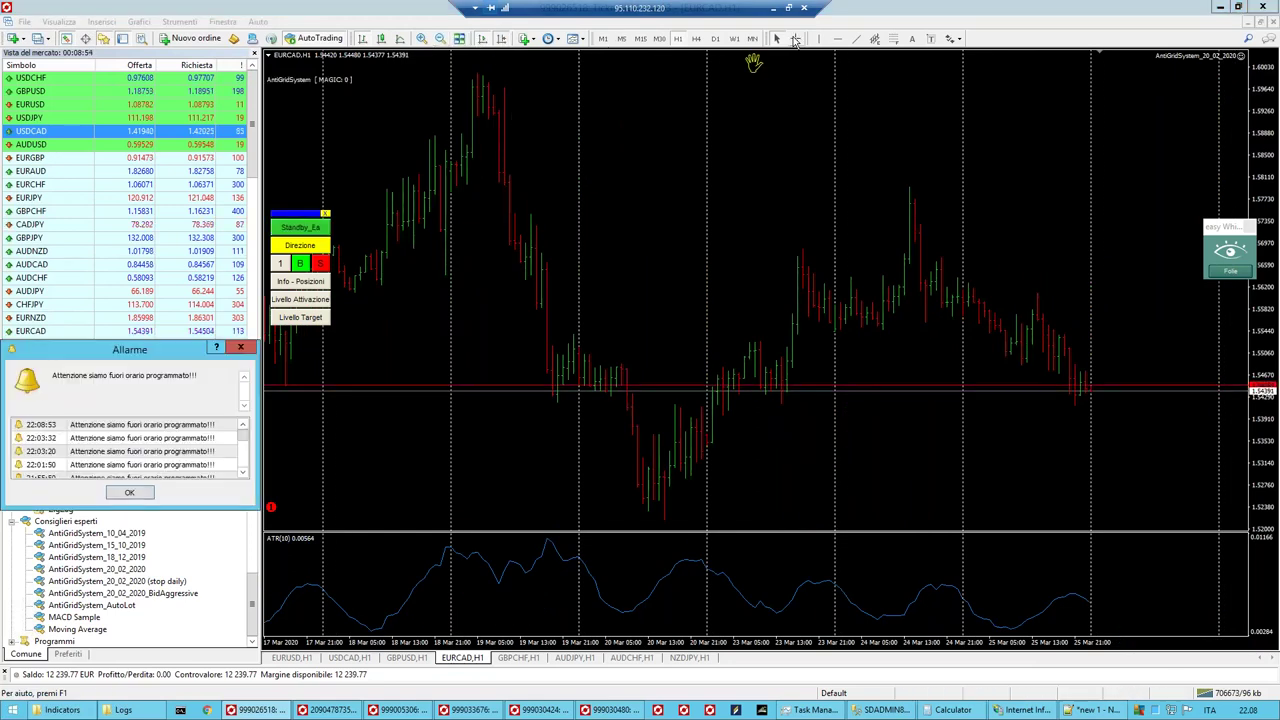
click(795, 38)
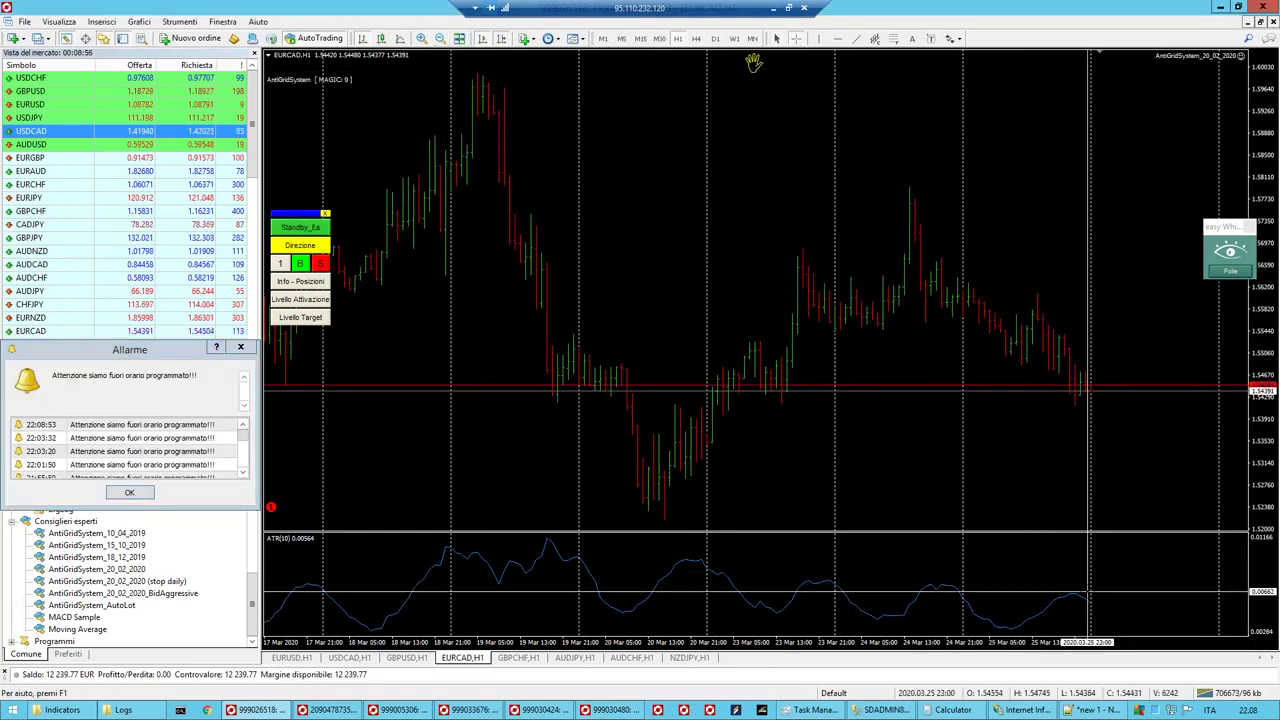